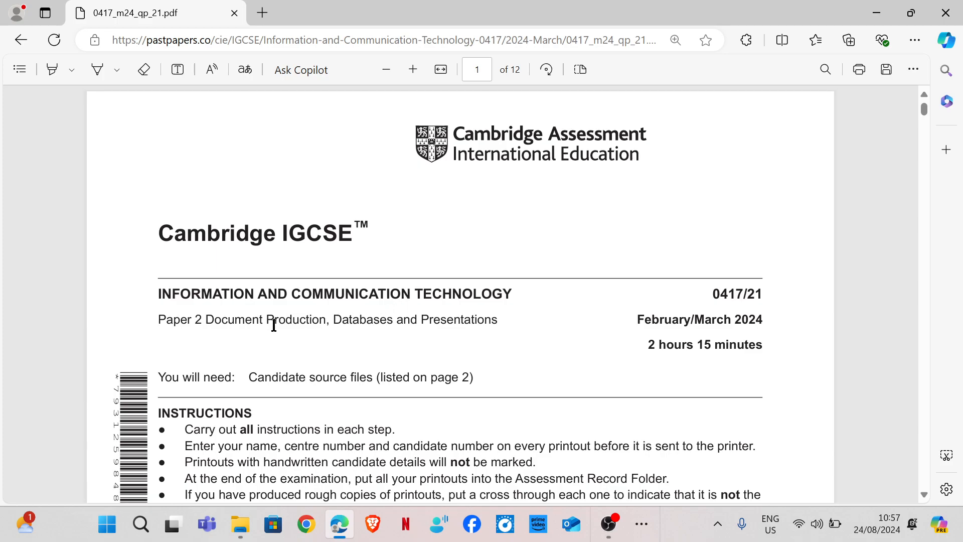
# Step: Read the Task 3 – Database instructions on page 5 of the exam paper, including the currency format requirement and question 11
pyautogui.moveTo(331, 321); pyautogui.dragTo(397, 321)
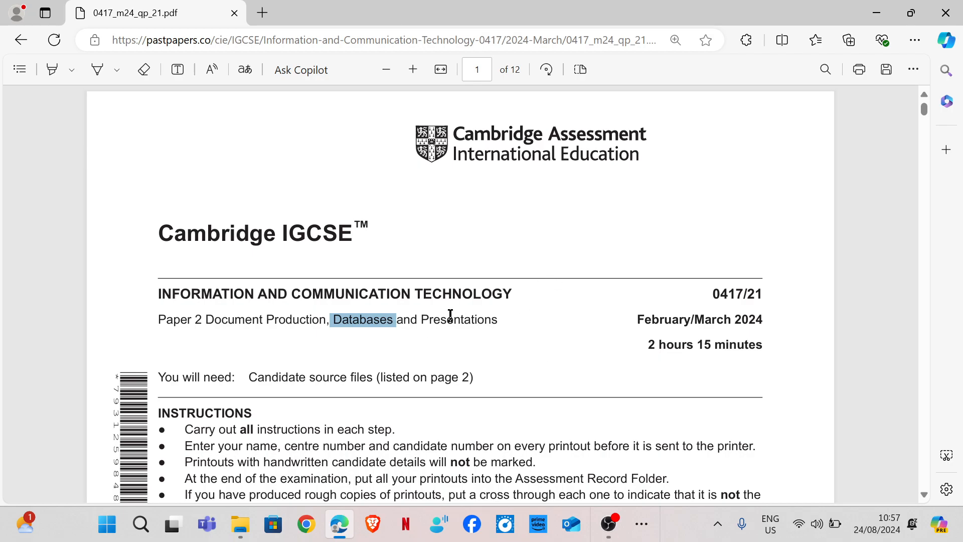
pyautogui.scroll(-20, 516, 309)
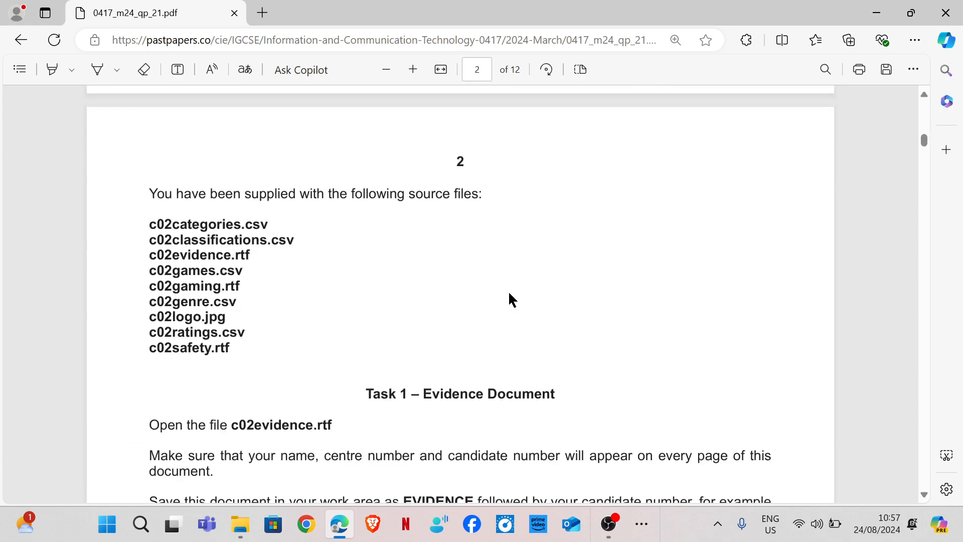
pyautogui.scroll(-20, 513, 292)
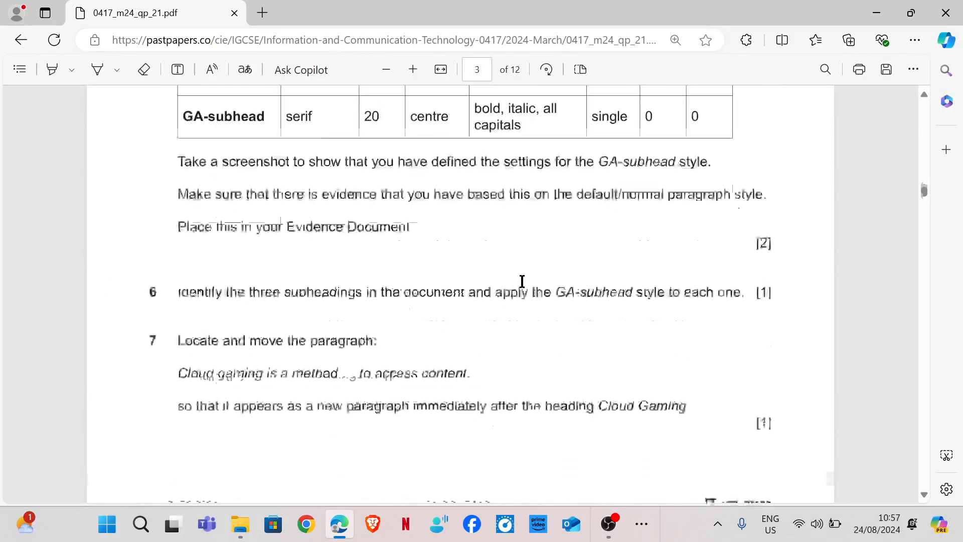
pyautogui.scroll(-20, 522, 284)
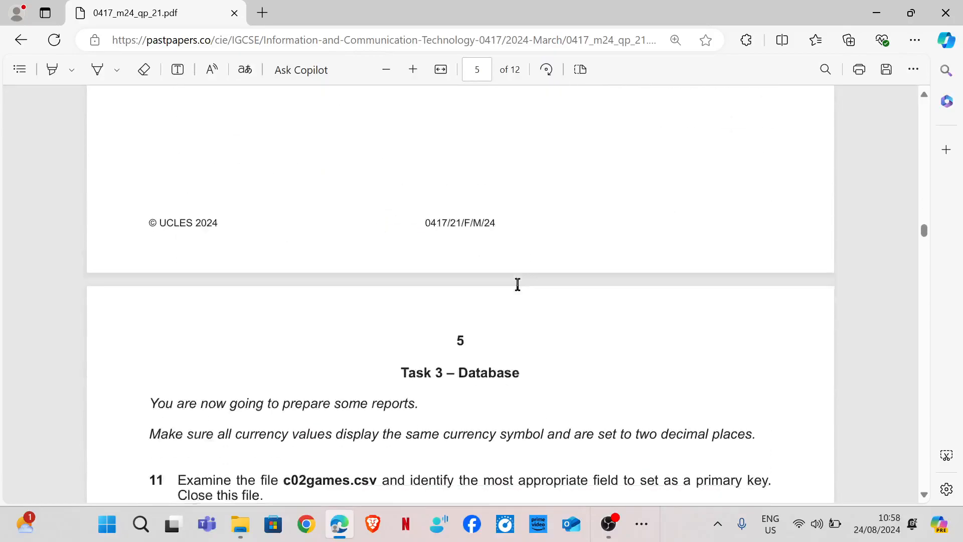
pyautogui.scroll(3, 517, 280)
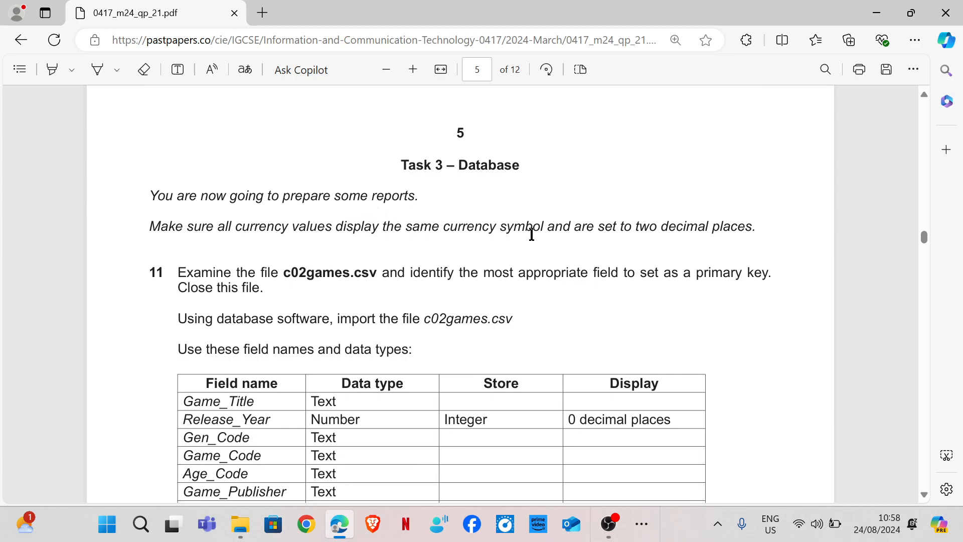
pyautogui.moveTo(403, 229); pyautogui.dragTo(540, 232)
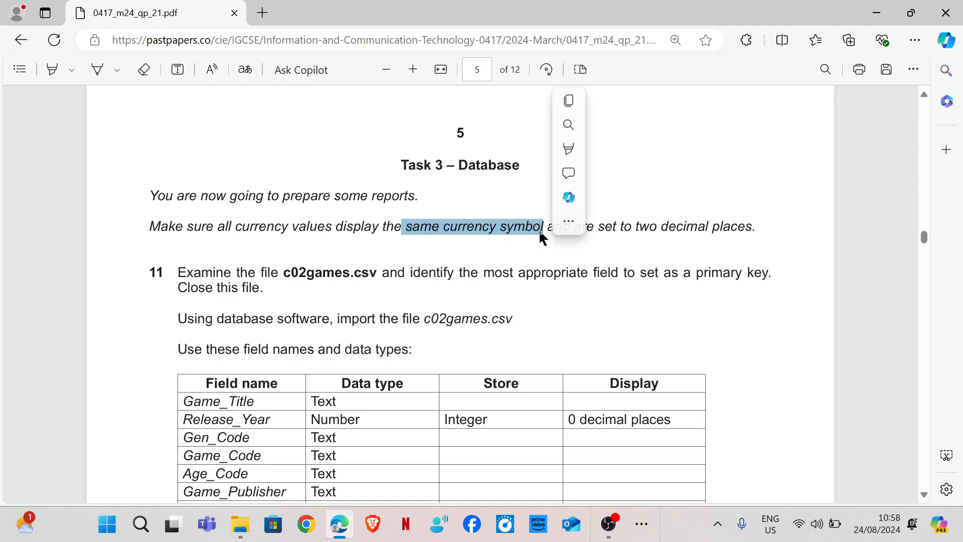
pyautogui.click(627, 239)
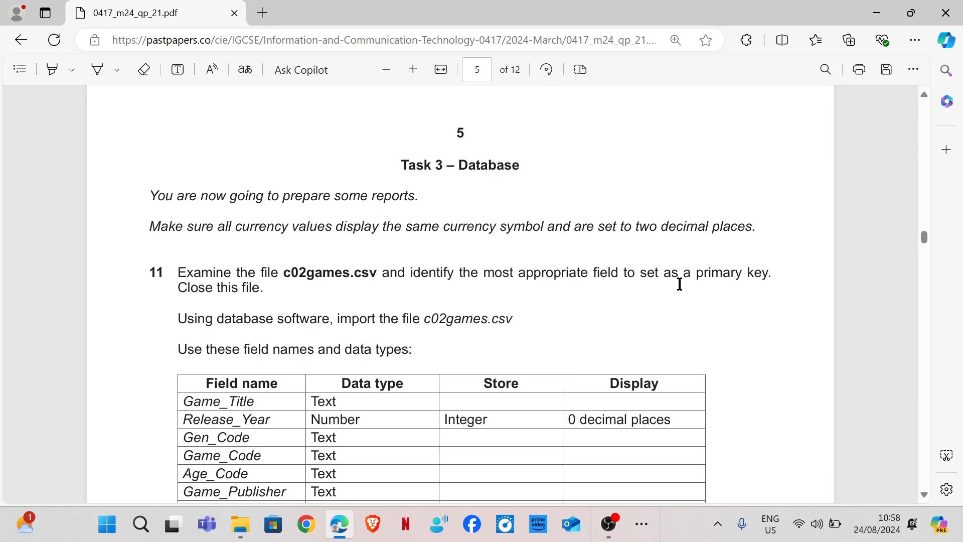
# Step: Switch to the Source file folder in File Explorer and open c02games.csv in Excel
pyautogui.moveTo(242, 519)
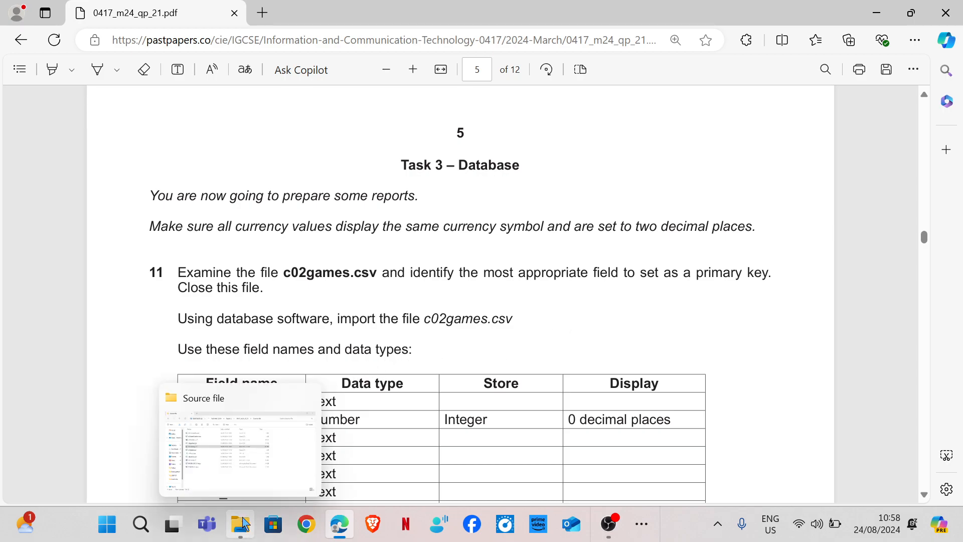
pyautogui.click(244, 470)
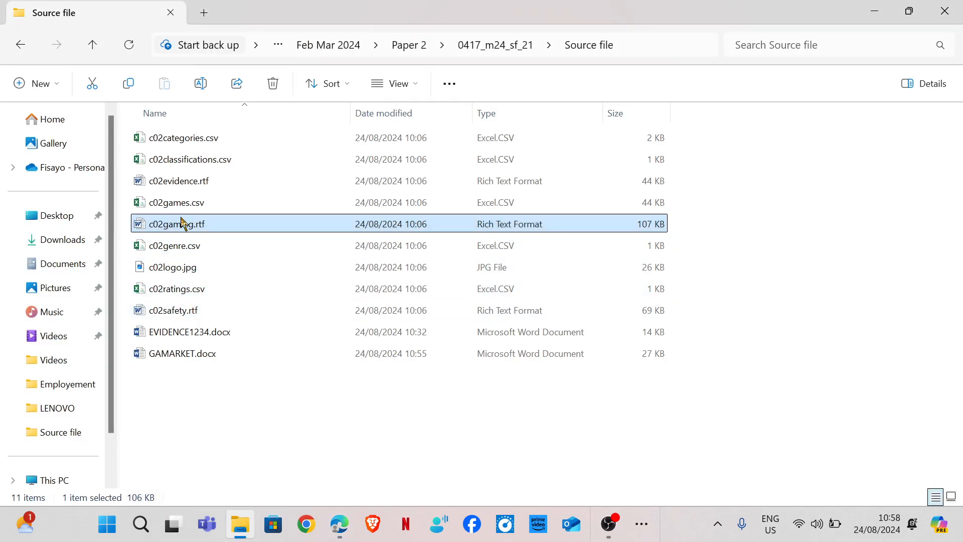
pyautogui.doubleClick(201, 203)
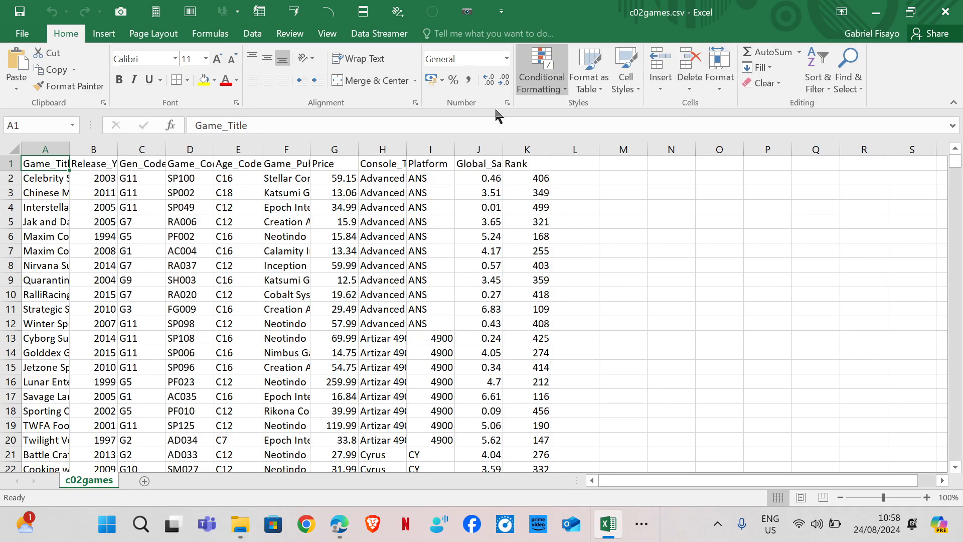
# Step: Fit the Game_Title, Release_Year, Gen_Code, Game_Code, Game_Publisher and Console_Type columns to the width of their contents
pyautogui.doubleClick(69, 150)
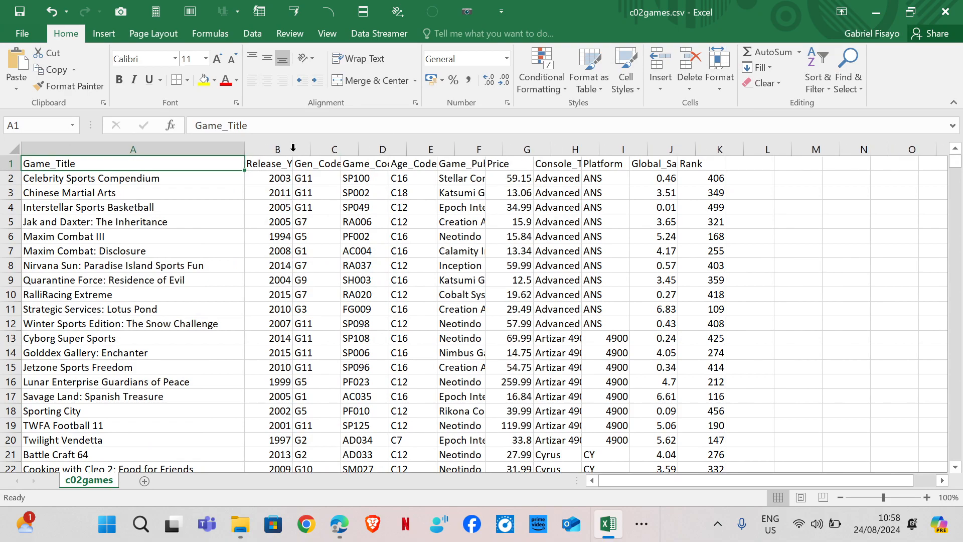
pyautogui.doubleClick(293, 149)
pyautogui.doubleClick(358, 150)
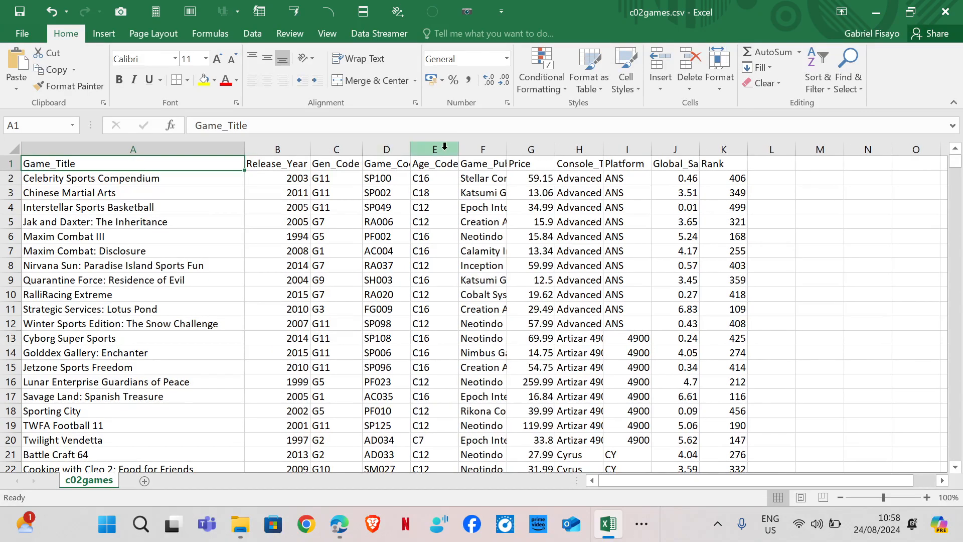
pyautogui.doubleClick(411, 149)
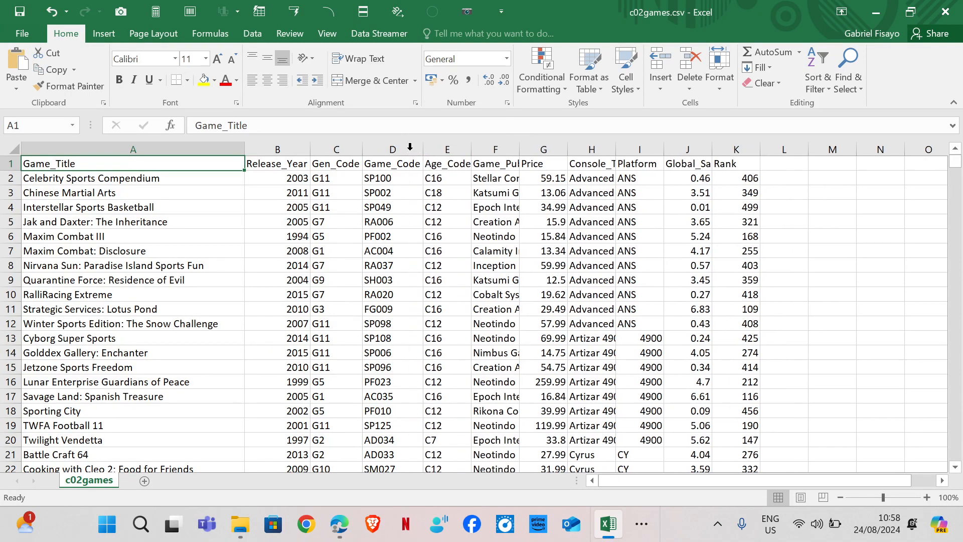
pyautogui.doubleClick(520, 147)
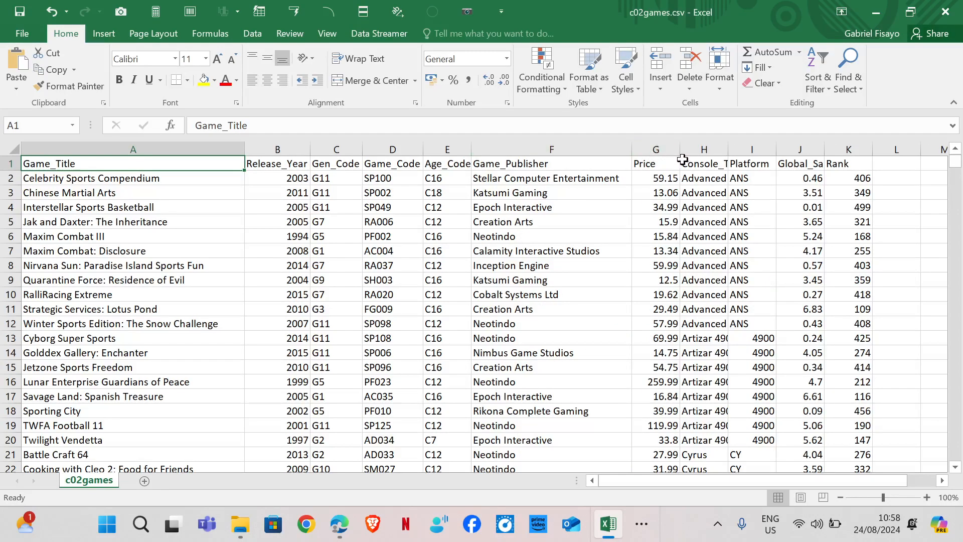
pyautogui.moveTo(686, 477); pyautogui.dragTo(719, 474)
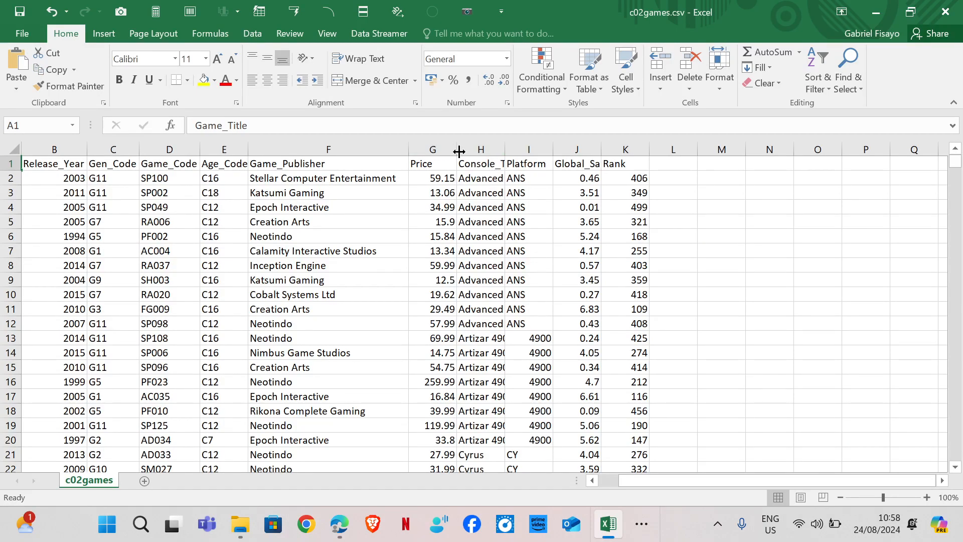
pyautogui.doubleClick(504, 150)
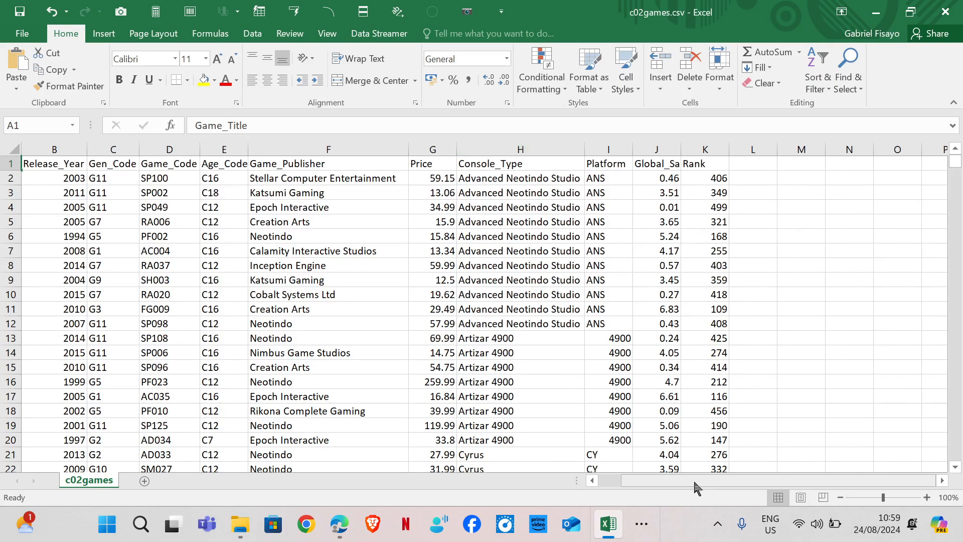
pyautogui.moveTo(693, 479); pyautogui.dragTo(667, 479)
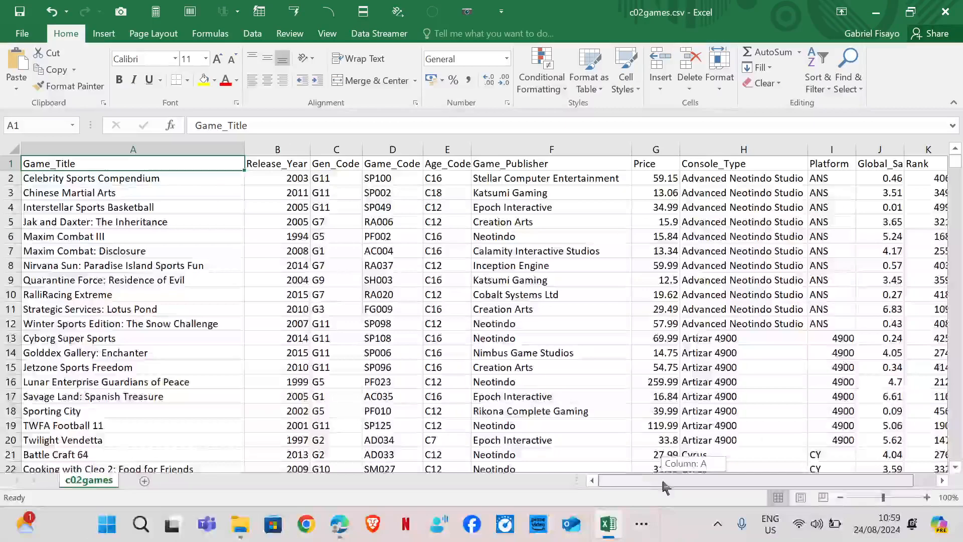
# Step: Examine the Gen_Code, Game_Code and Age_Code columns for repeated values to judge which could be the primary key
pyautogui.click(355, 149)
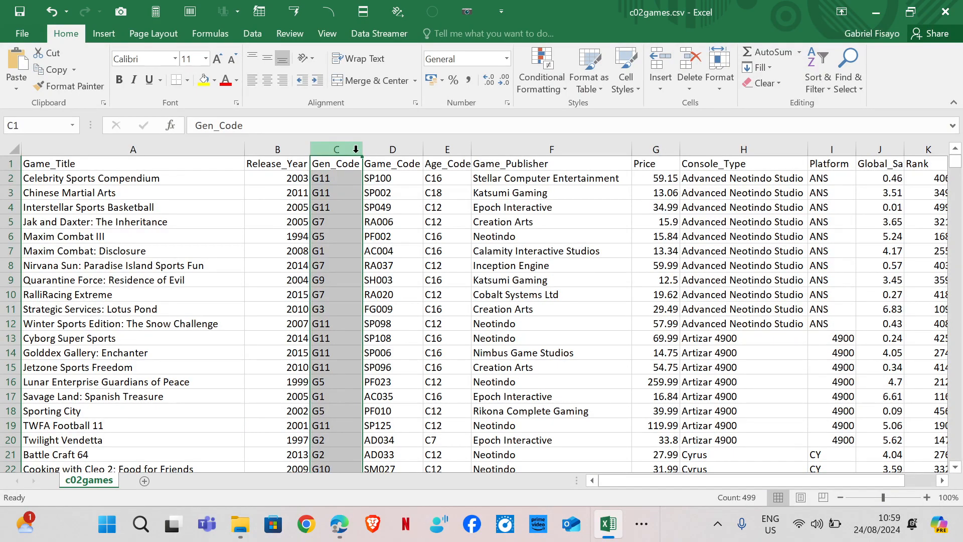
pyautogui.click(394, 148)
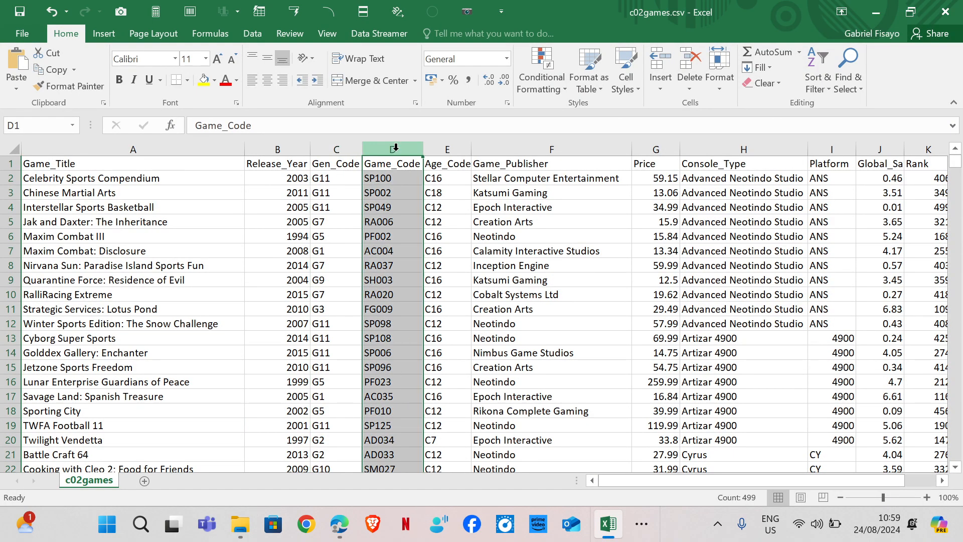
pyautogui.click(444, 150)
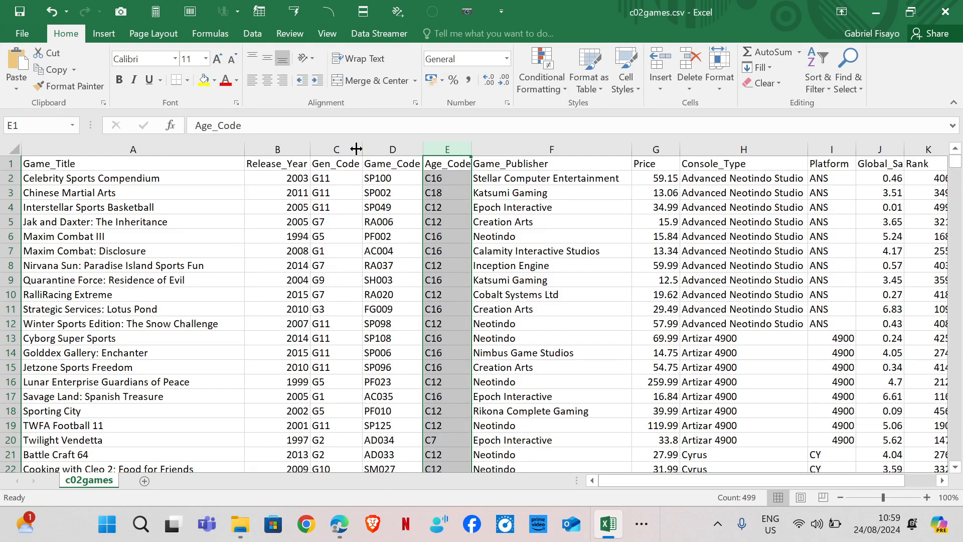
pyautogui.click(325, 179)
pyautogui.click(330, 196)
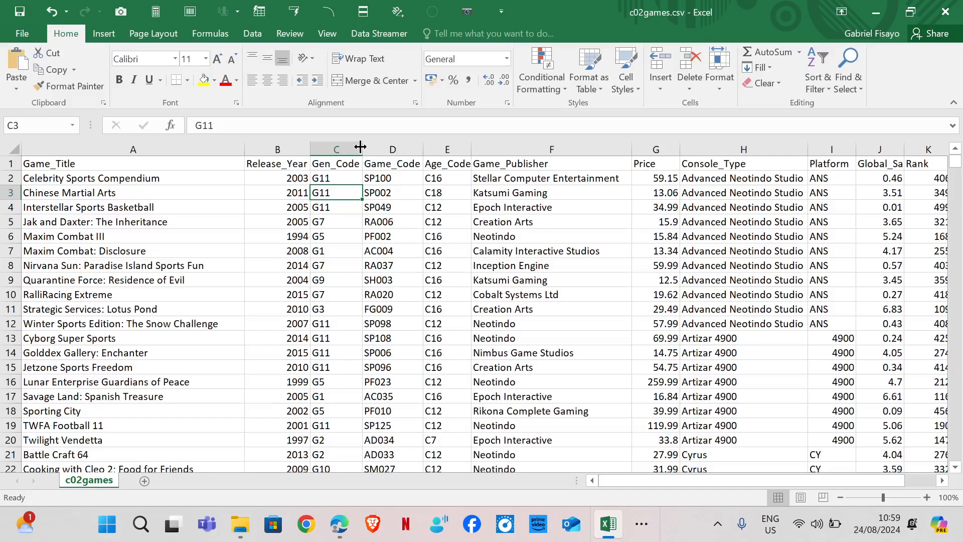
pyautogui.click(452, 149)
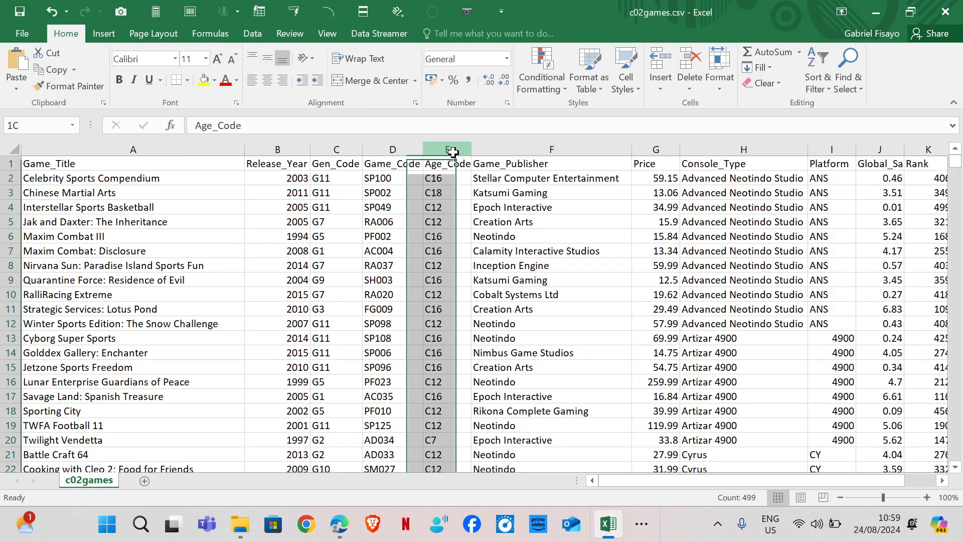
pyautogui.click(446, 208)
pyautogui.click(446, 226)
pyautogui.click(447, 207)
pyautogui.click(447, 236)
# Step: Check the Game_Code column for duplicates with a Duplicate Values highlighting rule using Light Red Fill with Dark Red Text
pyautogui.click(394, 149)
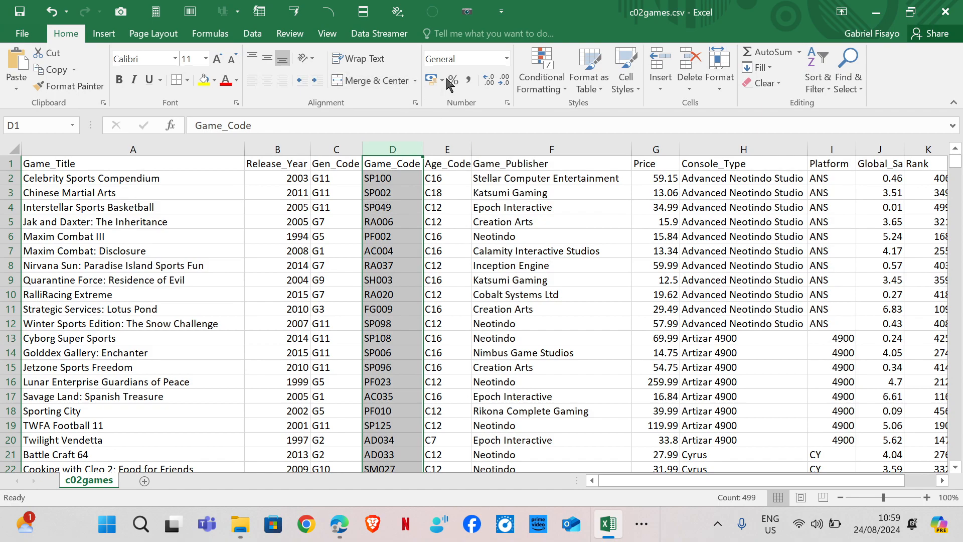
pyautogui.click(565, 90)
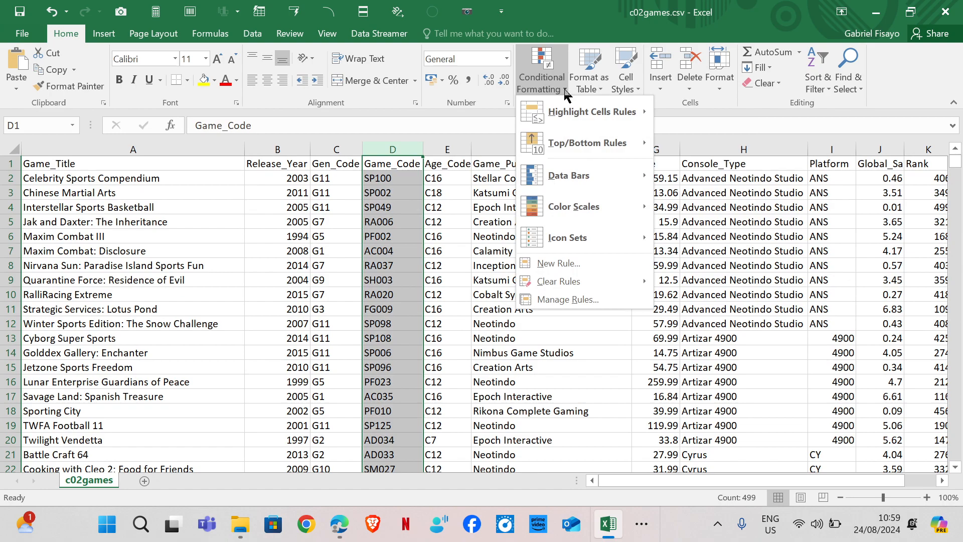
pyautogui.moveTo(569, 116)
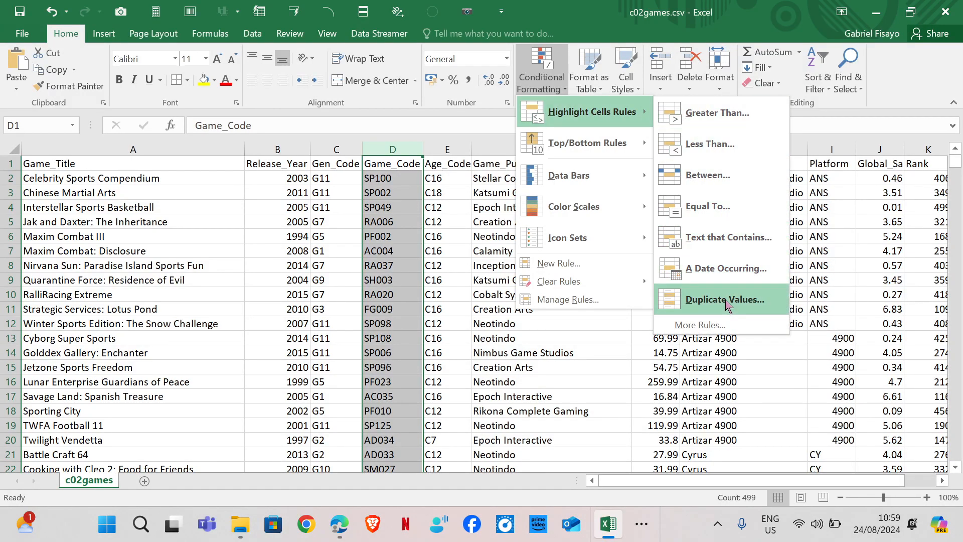
pyautogui.click(725, 300)
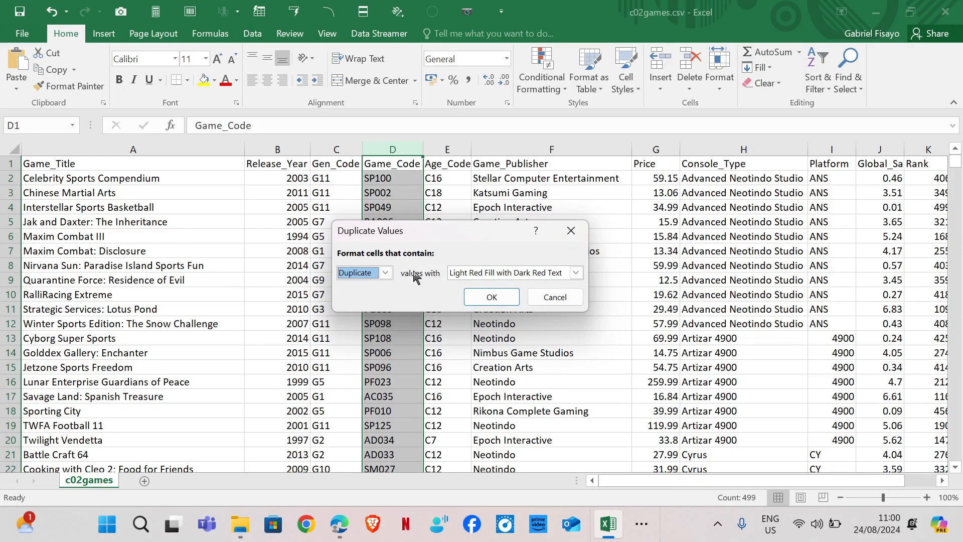
pyautogui.click(483, 297)
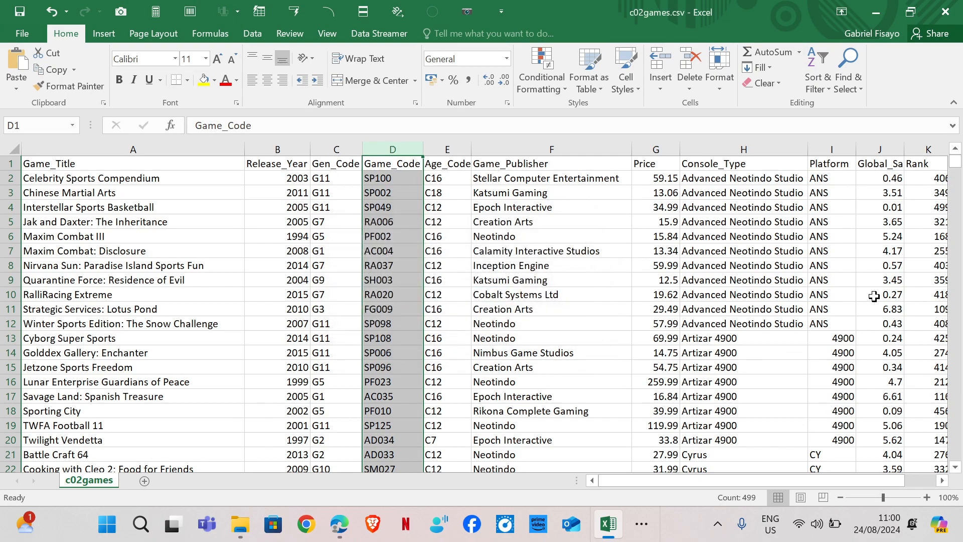
pyautogui.moveTo(956, 164); pyautogui.dragTo(939, 150)
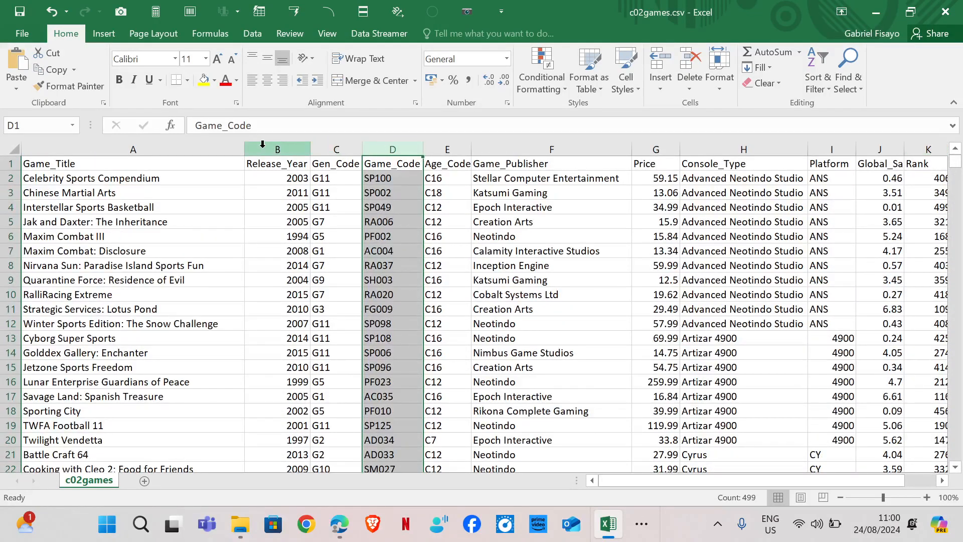
# Step: Highlight duplicate values in the Gen_Code column with Light Red Fill with Dark Red Text and inspect the repeated codes
pyautogui.click(339, 149)
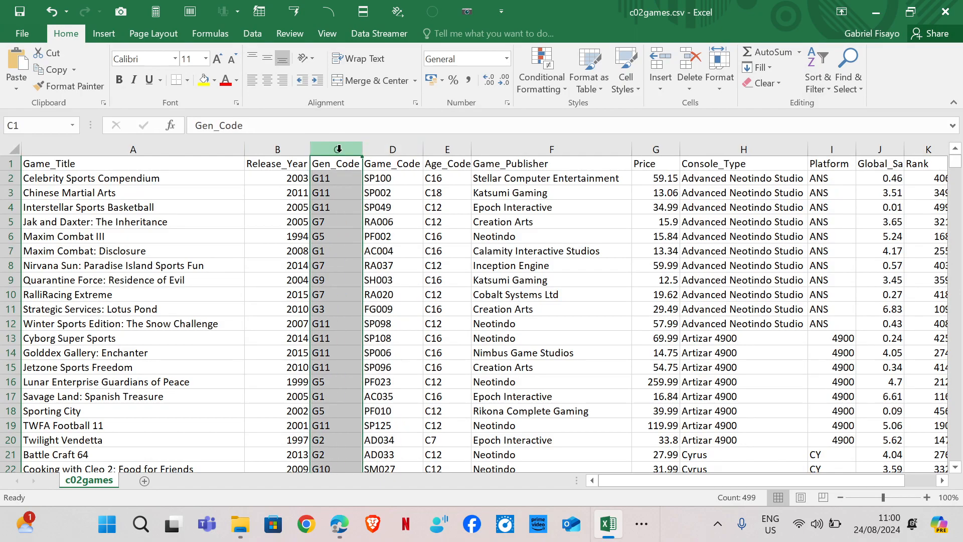
pyautogui.click(563, 93)
pyautogui.moveTo(593, 126)
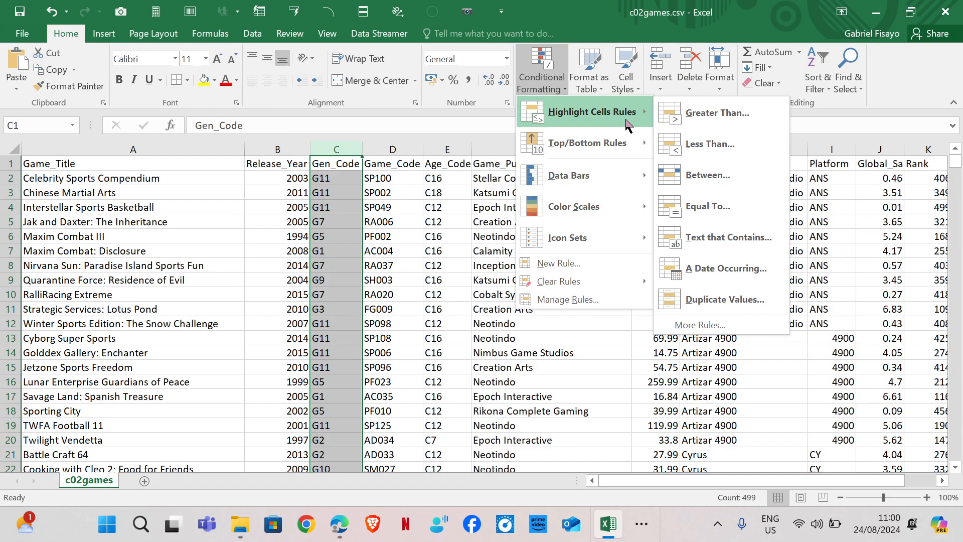
pyautogui.click(720, 300)
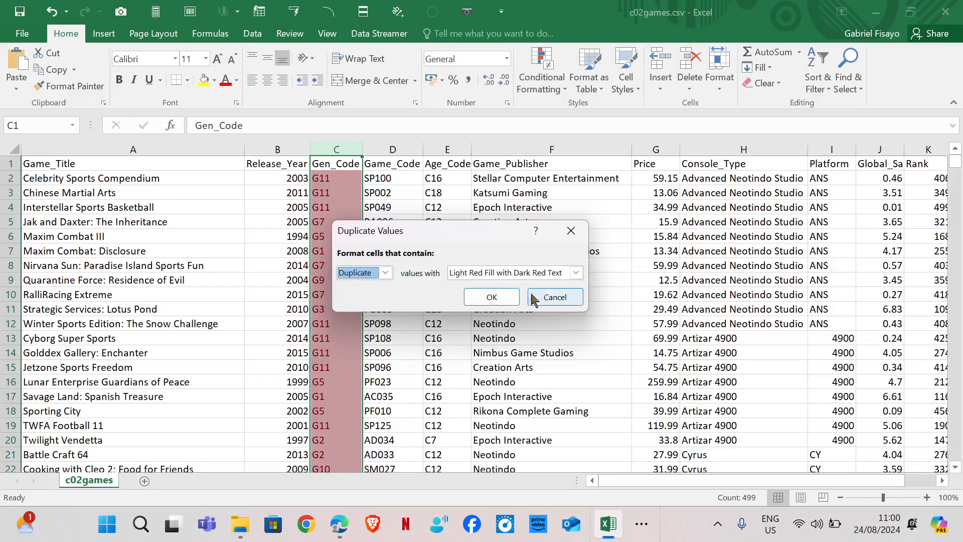
pyautogui.click(489, 299)
pyautogui.click(388, 279)
pyautogui.moveTo(322, 178); pyautogui.dragTo(329, 381)
pyautogui.click(337, 411)
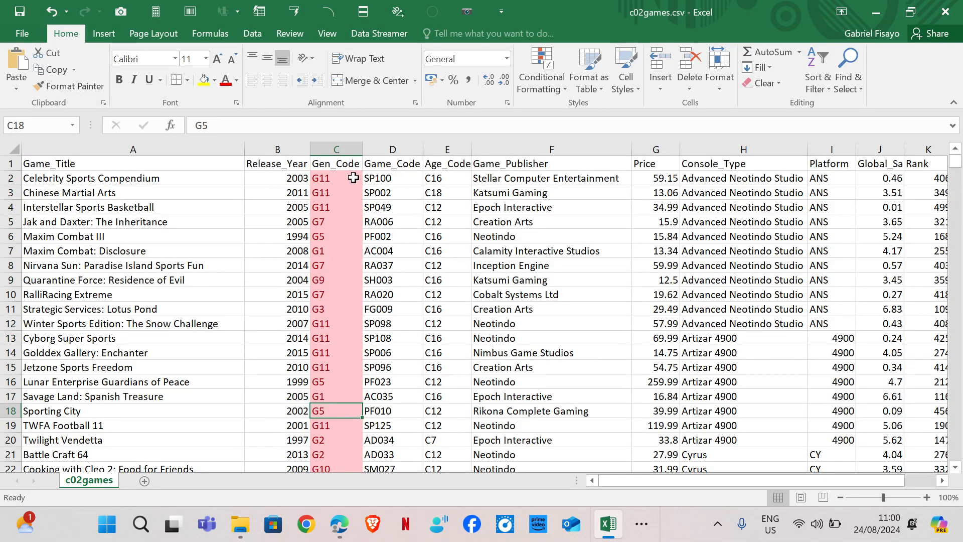
# Step: Select the Game_Code column as the primary key candidate and close c02games.csv without saving the changes
pyautogui.click(397, 141)
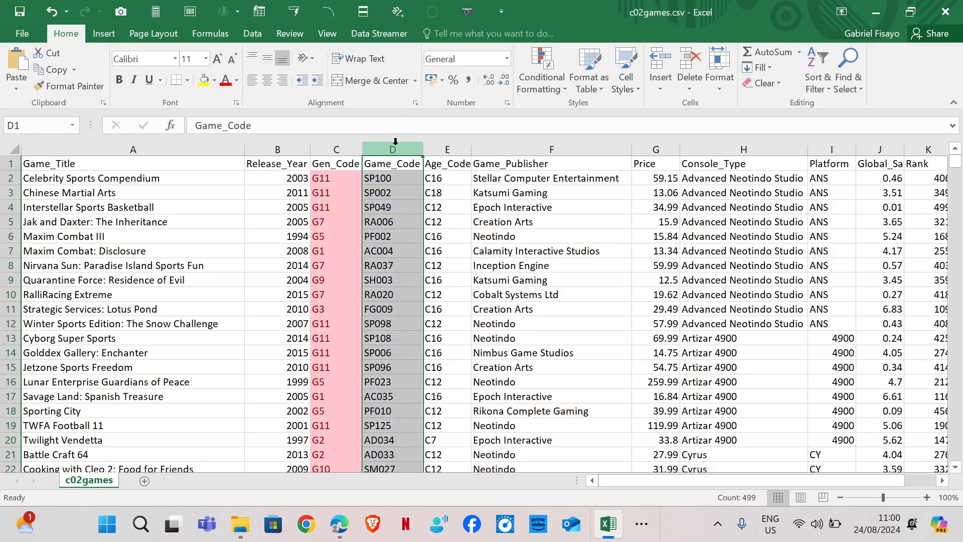
pyautogui.click(945, 12)
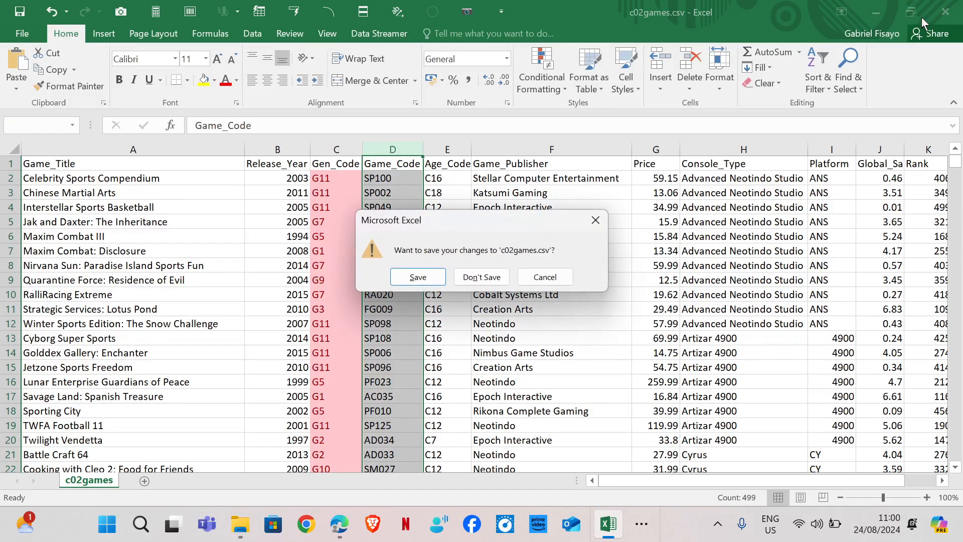
pyautogui.click(482, 277)
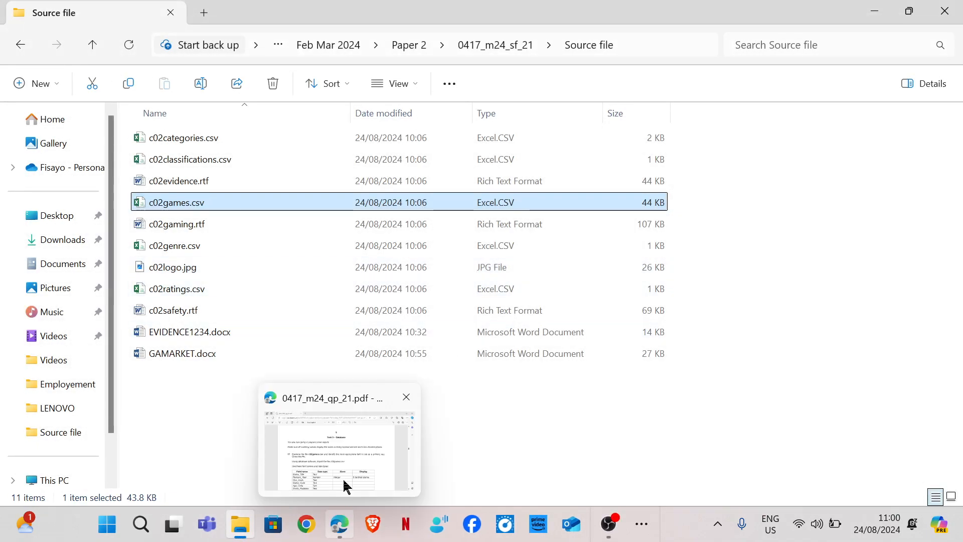
# Step: Check task 11 in the question paper, switch to Access and create a blank desktop database with its default table closed
pyautogui.click(340, 523)
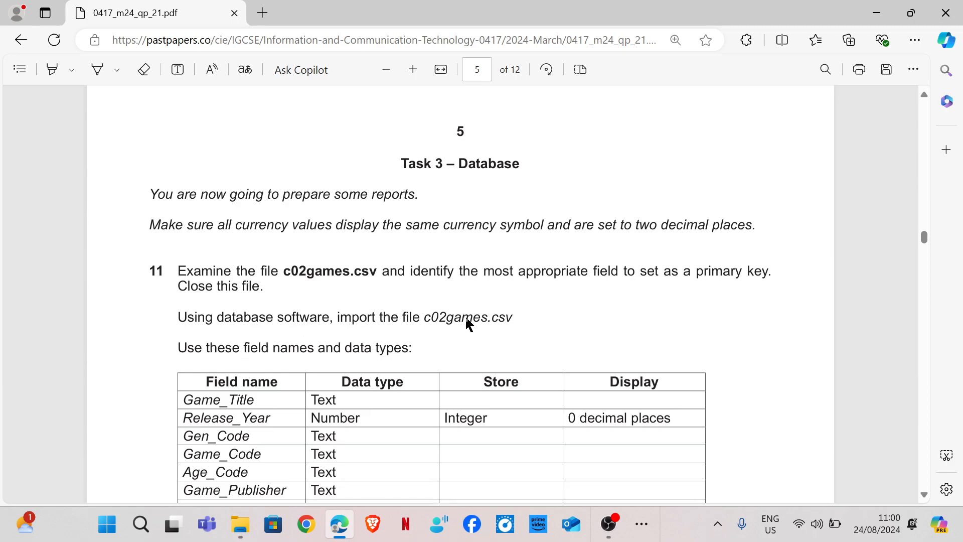
pyautogui.scroll(-2, 466, 322)
pyautogui.click(141, 524)
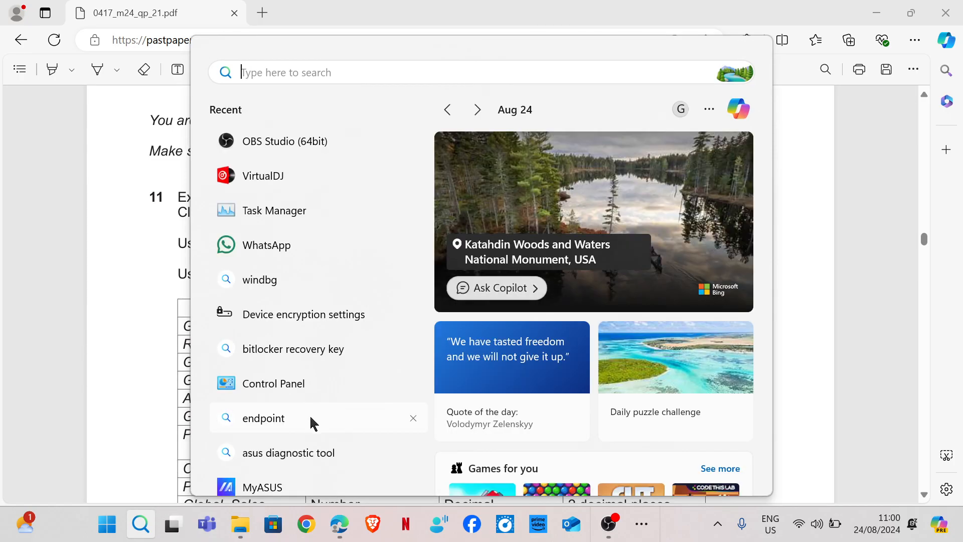
pyautogui.write('ac')
pyautogui.click(292, 187)
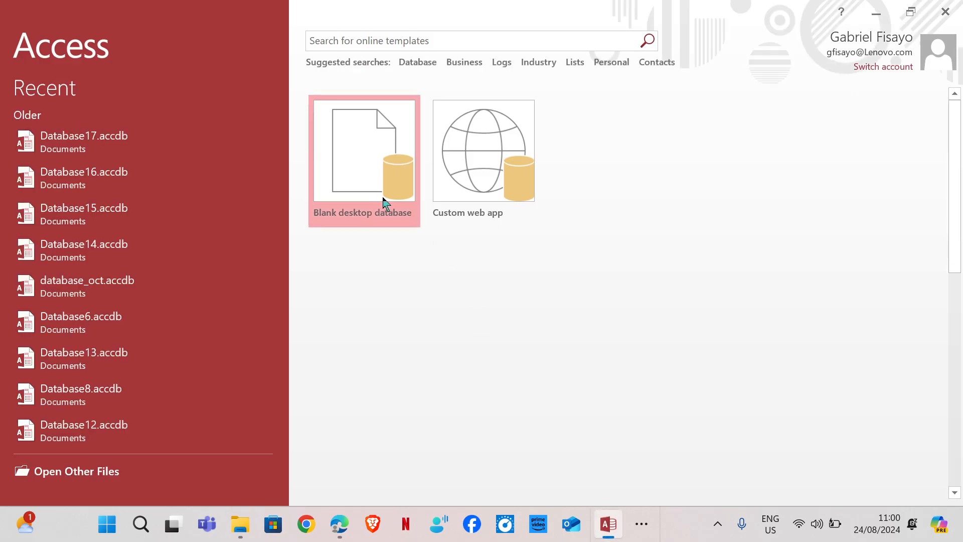
pyautogui.click(375, 200)
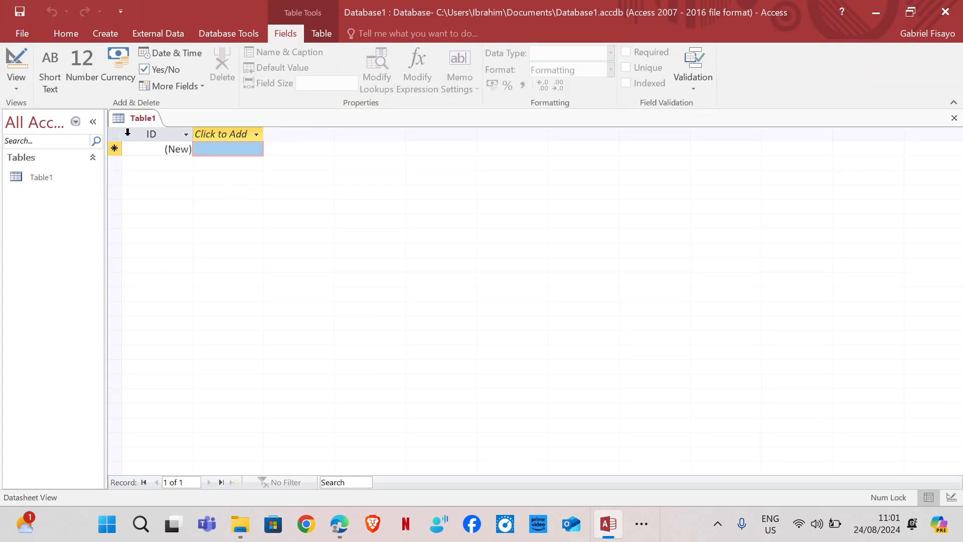
pyautogui.rightClick(145, 118)
pyautogui.click(156, 143)
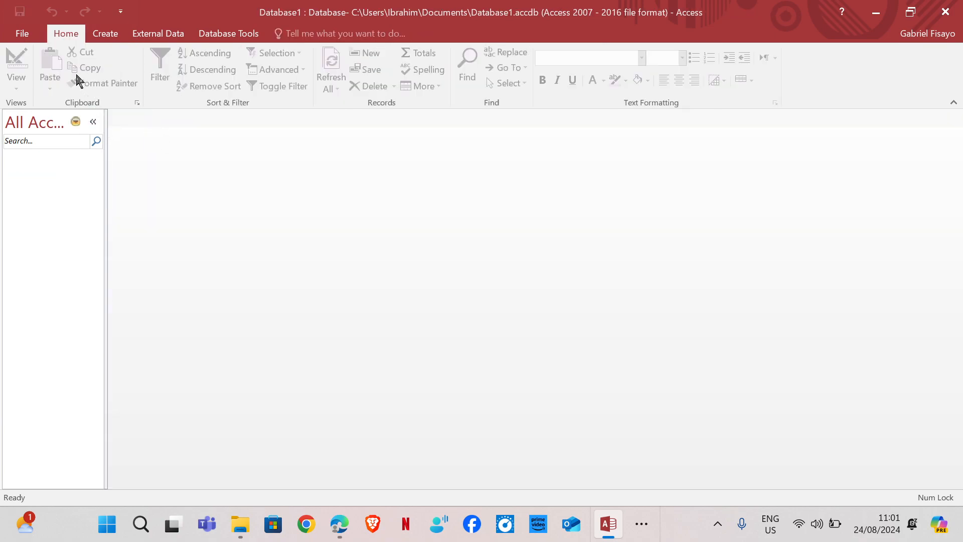
# Step: Start a text file import into a new table of the current database and browse for the source file
pyautogui.click(104, 33)
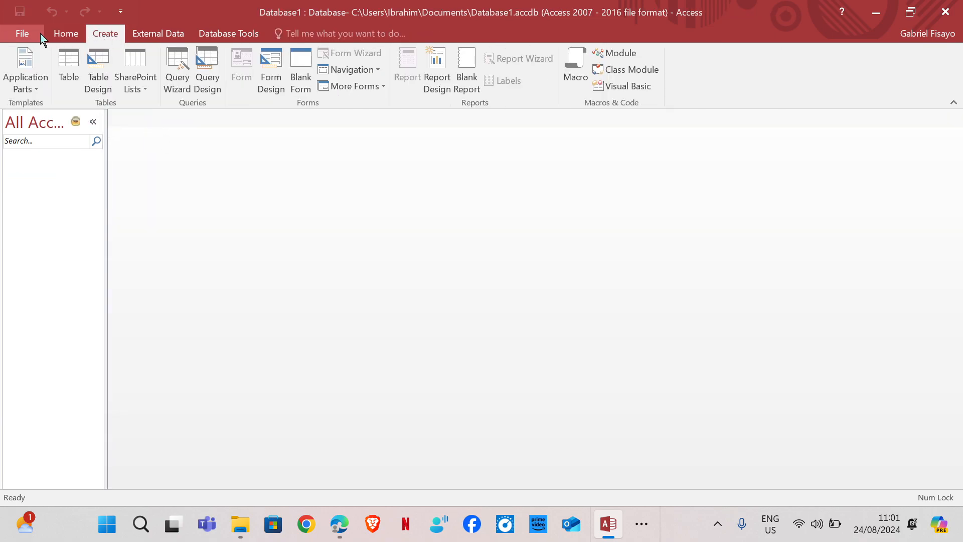
pyautogui.click(67, 34)
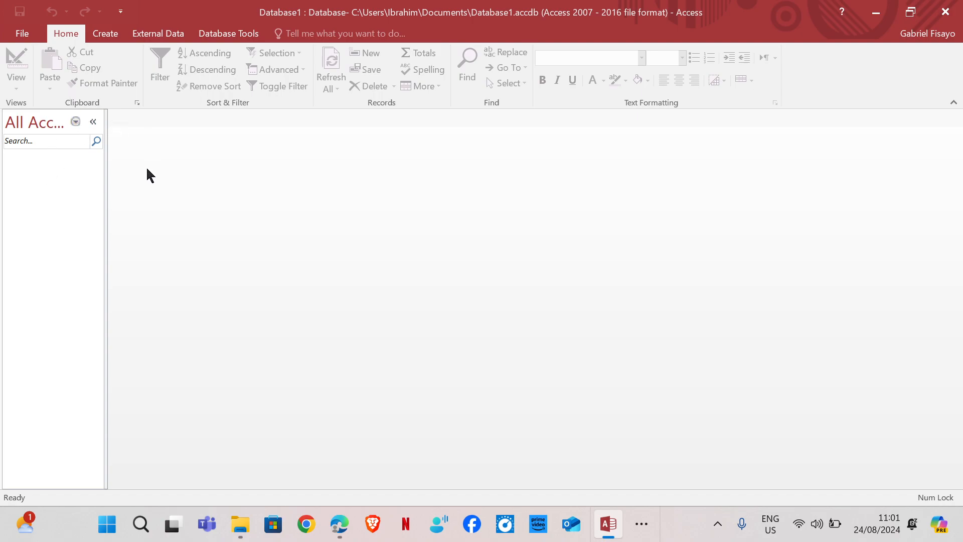
pyautogui.click(165, 35)
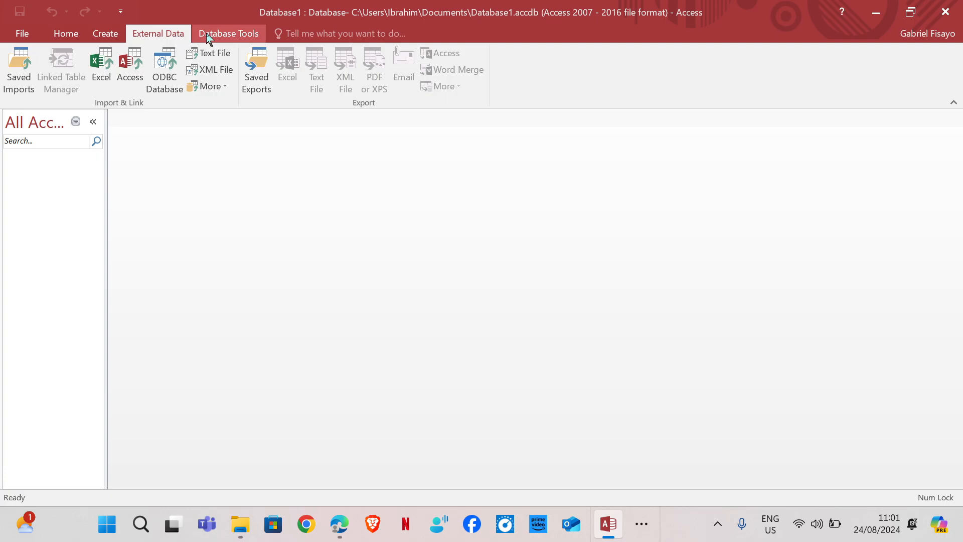
pyautogui.click(217, 55)
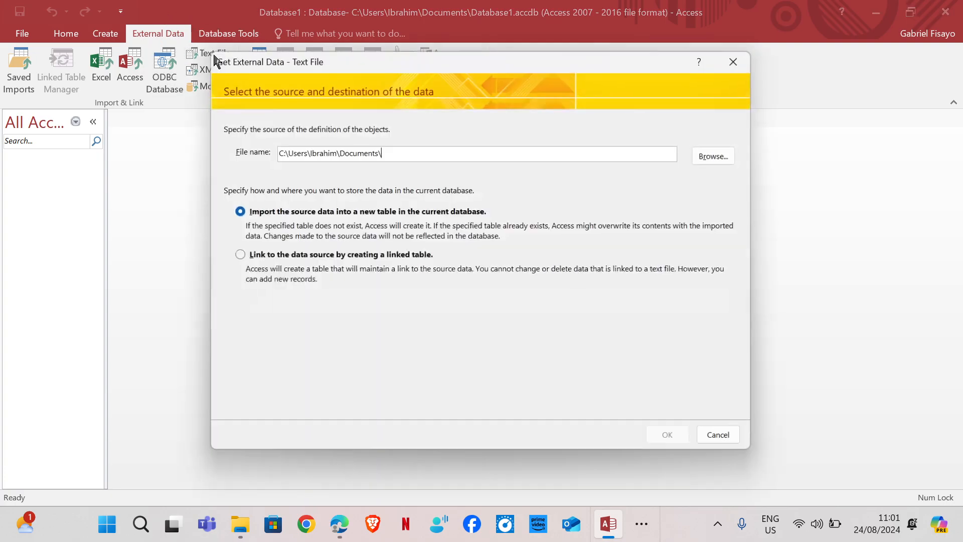
pyautogui.click(717, 158)
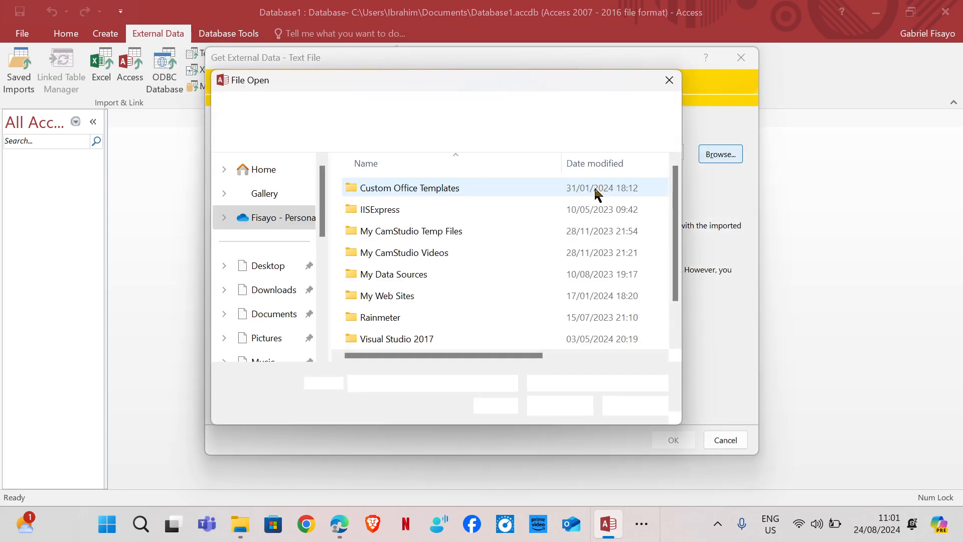
# Step: Choose c02games.csv from the Source file folder of 0417_m24_sf_21 under Desktop's Practical Task as the import source
pyautogui.scroll(-1, 387, 279)
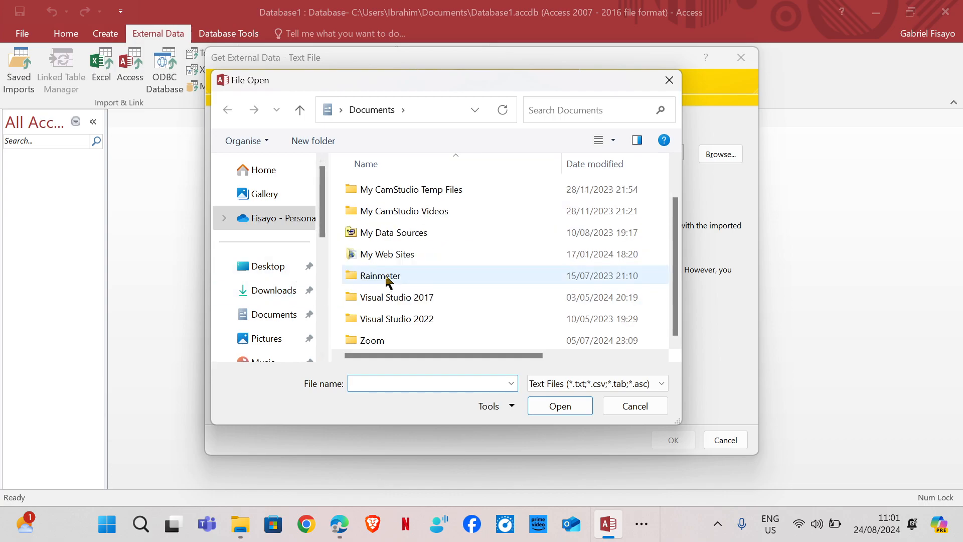
pyautogui.scroll(1, 409, 301)
pyautogui.click(283, 271)
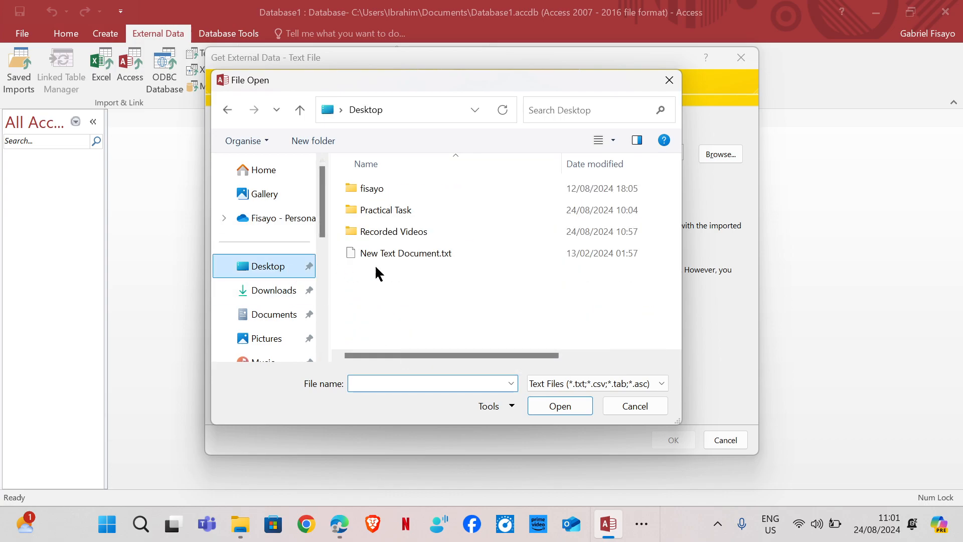
pyautogui.doubleClick(386, 217)
pyautogui.doubleClick(408, 189)
pyautogui.doubleClick(392, 188)
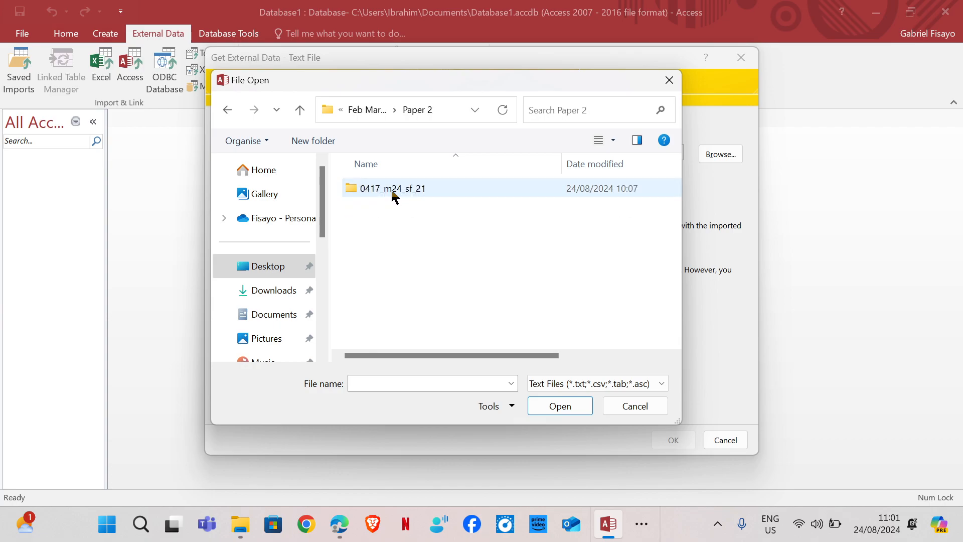
pyautogui.doubleClick(392, 194)
pyautogui.doubleClick(394, 189)
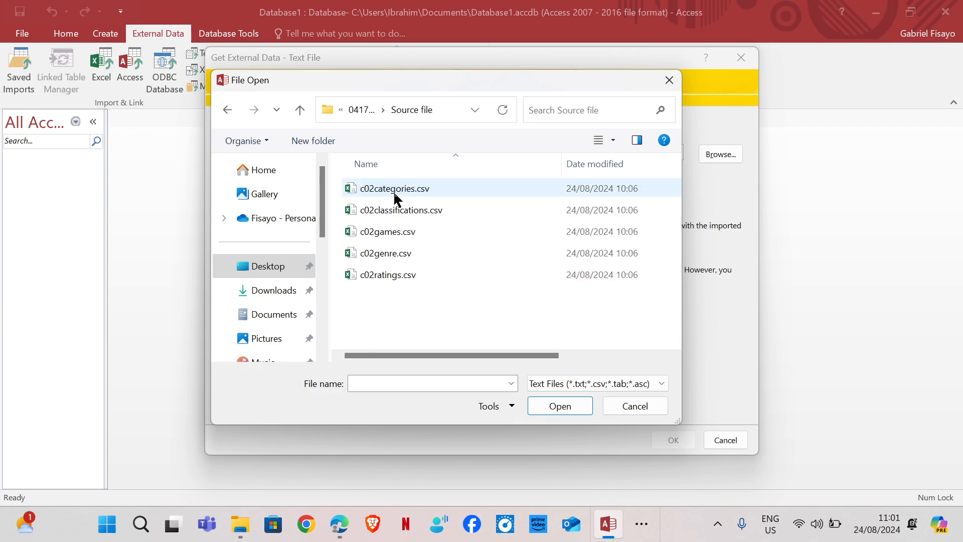
pyautogui.click(391, 233)
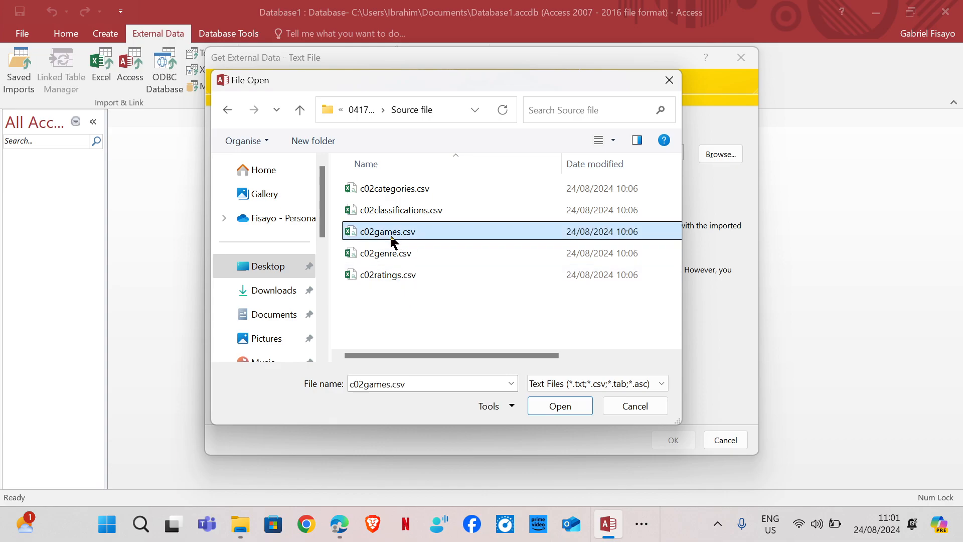
pyautogui.click(565, 409)
pyautogui.click(675, 437)
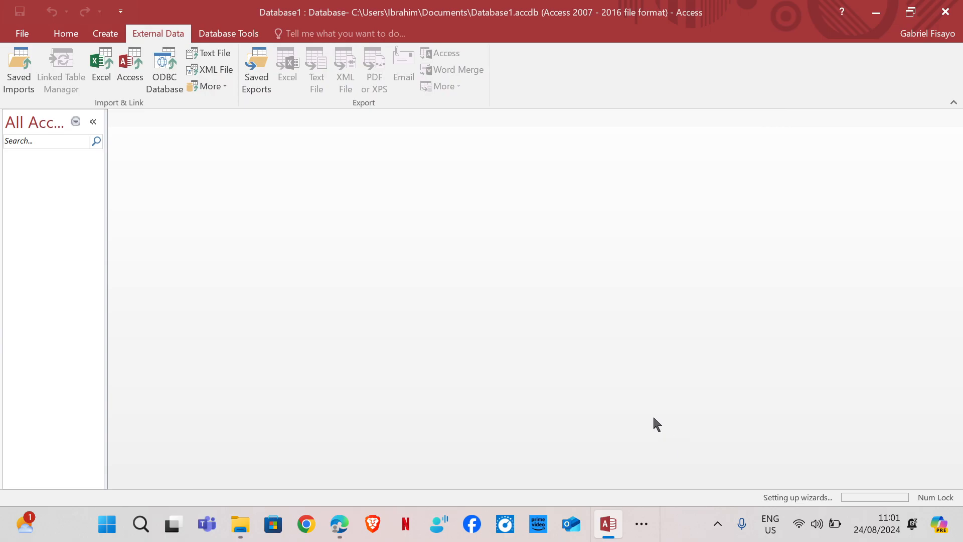
pyautogui.click(509, 347)
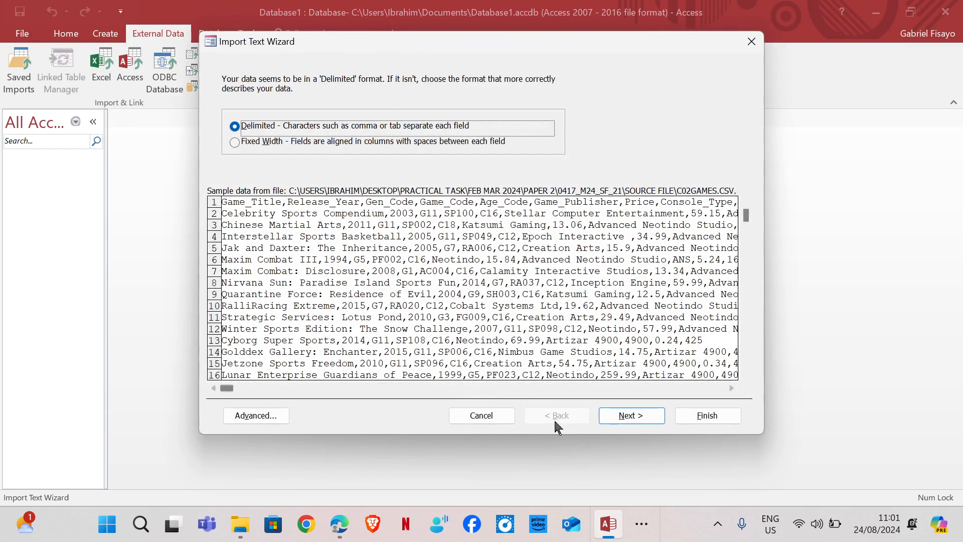
# Step: Import the data as comma-delimited with the first row as field names, keeping the default field options
pyautogui.click(630, 416)
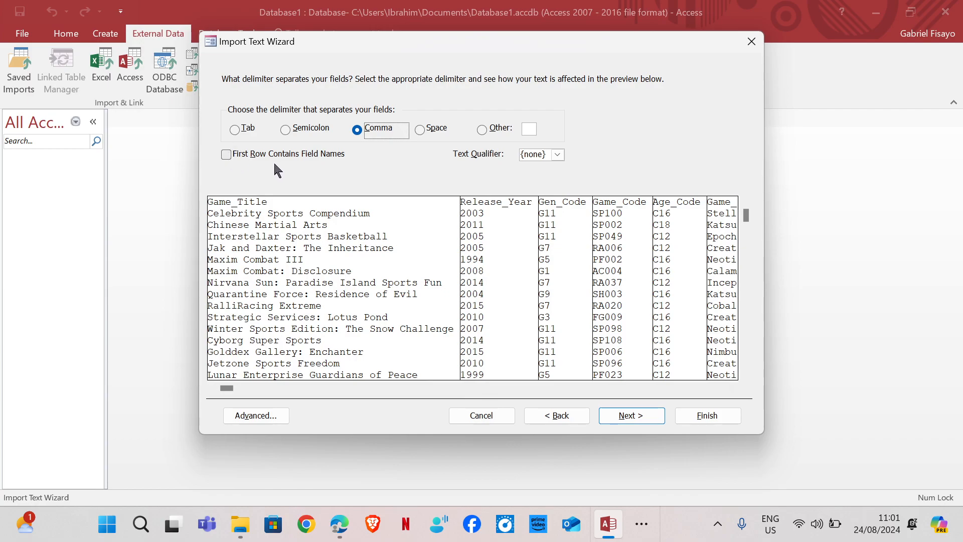
pyautogui.click(225, 155)
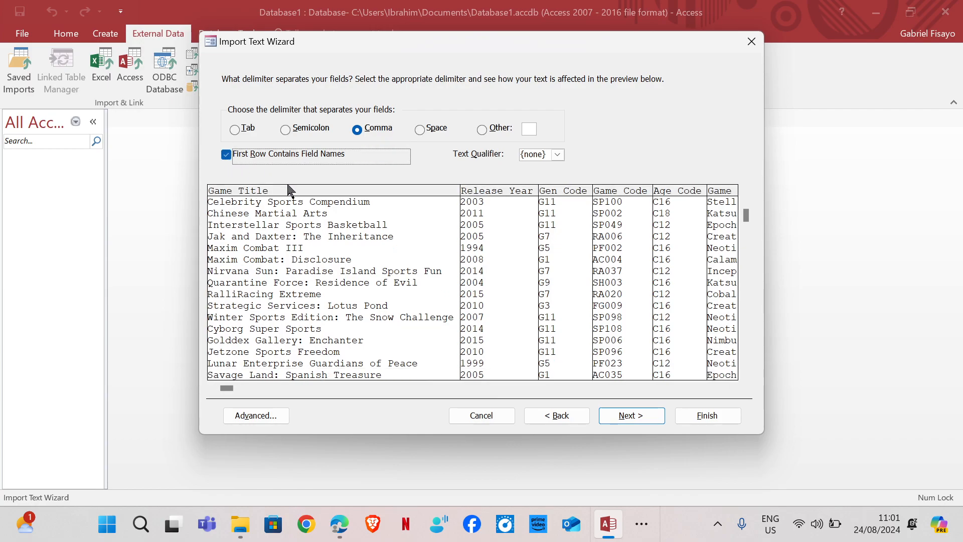
pyautogui.click(622, 416)
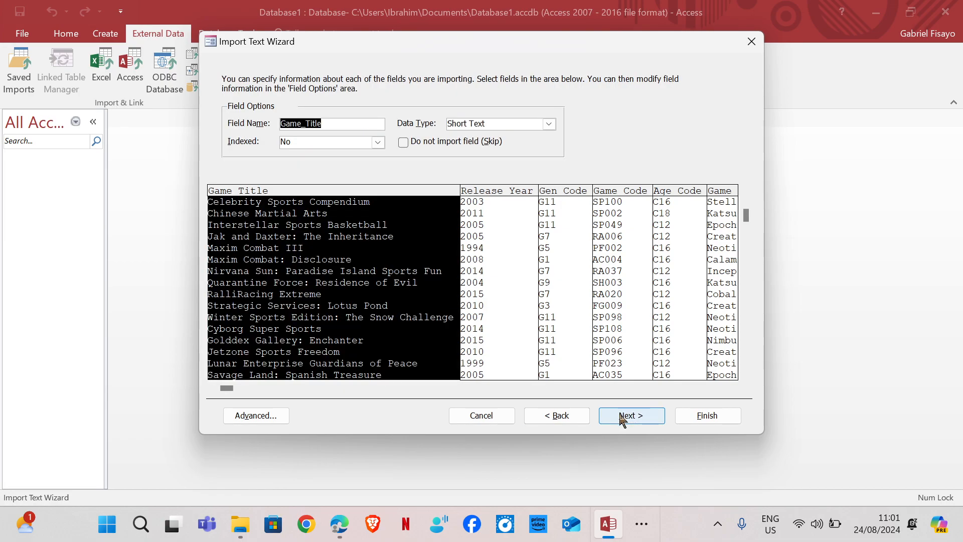
pyautogui.click(622, 417)
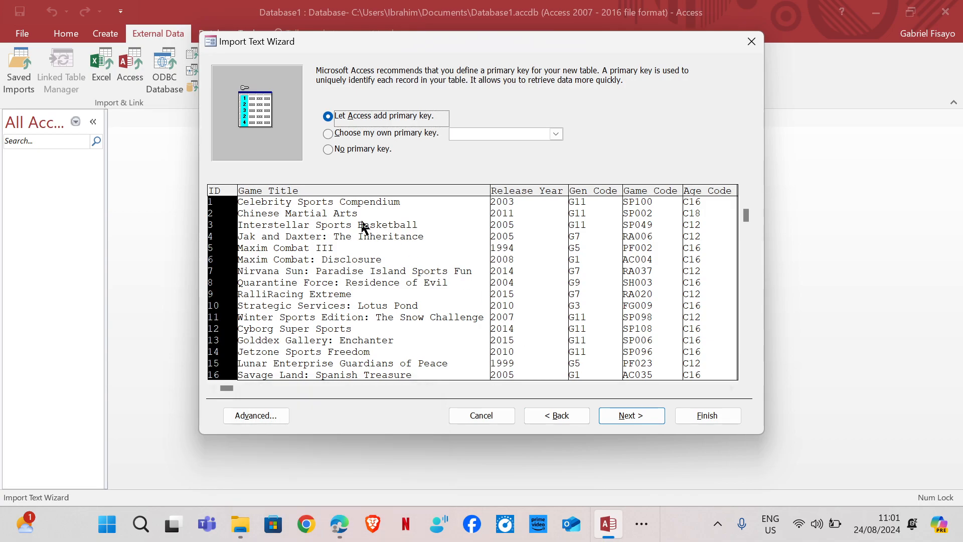
# Step: Set Game_Code as the primary key and finish the import without saving the import steps
pyautogui.click(355, 135)
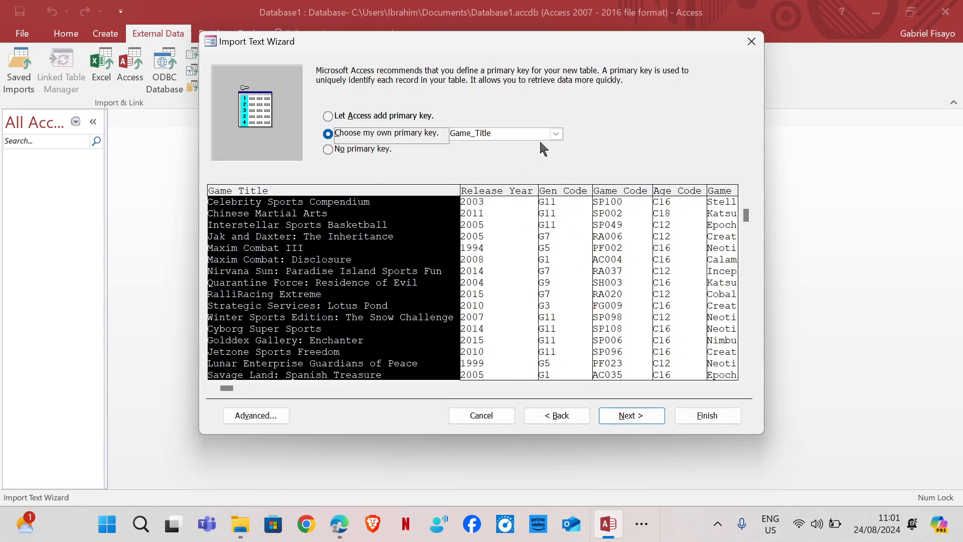
pyautogui.click(618, 225)
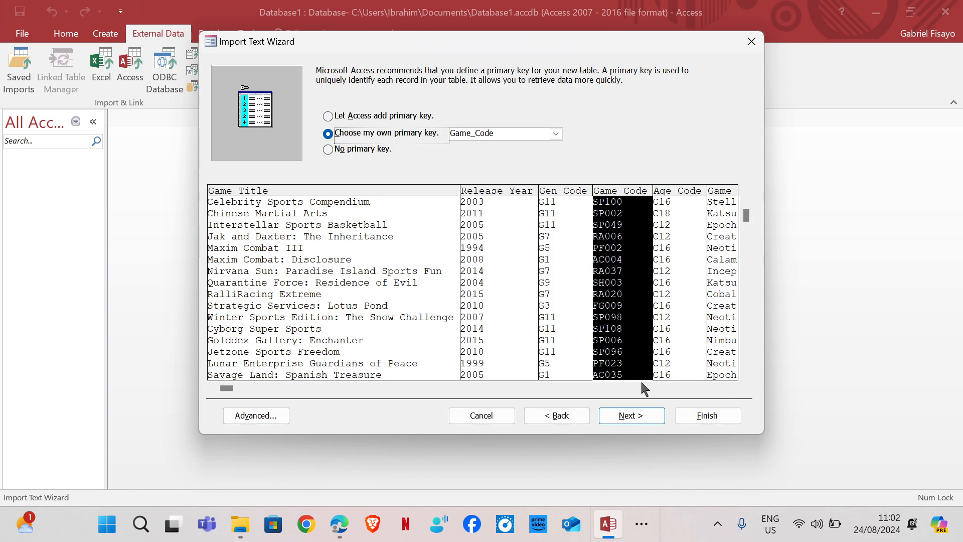
pyautogui.click(631, 416)
pyautogui.click(697, 414)
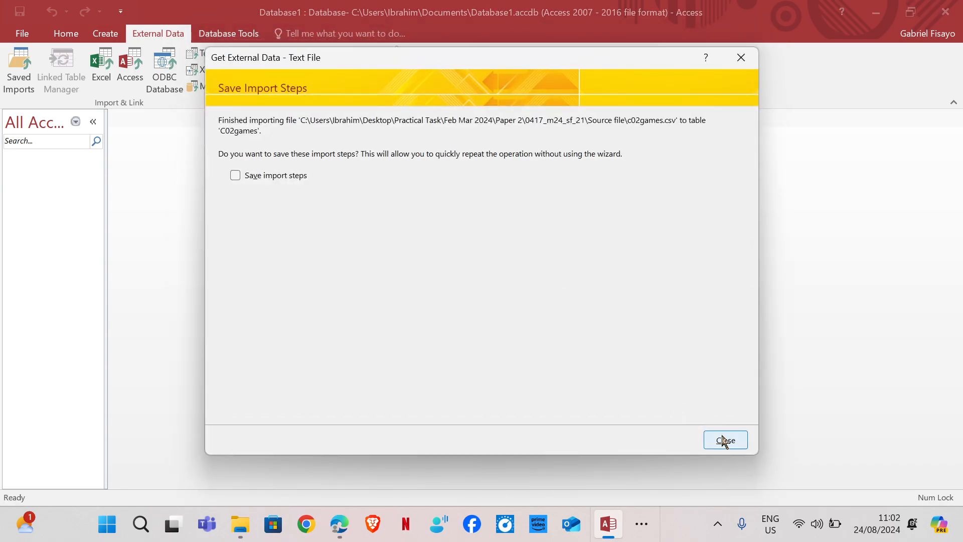
pyautogui.click(724, 440)
# Step: Open the C02games table and switch it to Design View
pyautogui.doubleClick(48, 178)
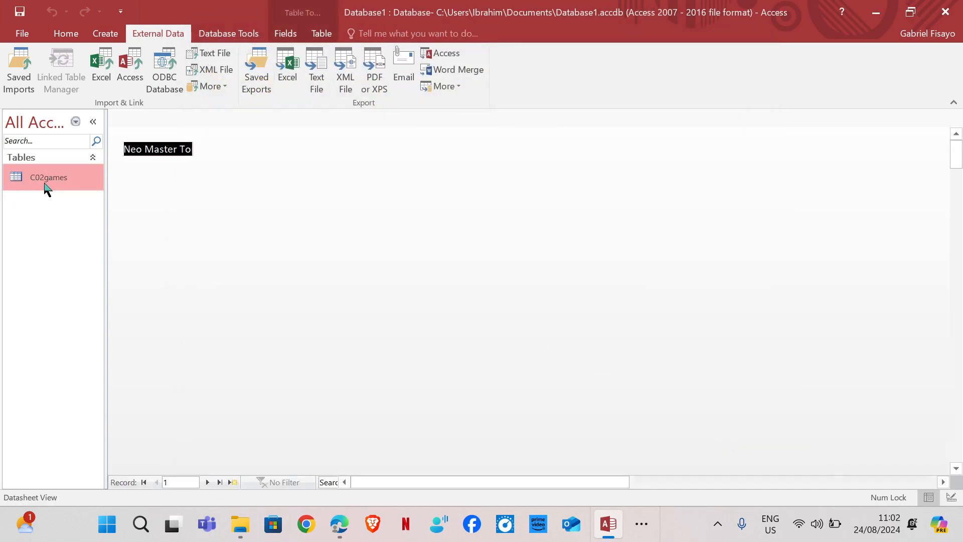
pyautogui.click(76, 39)
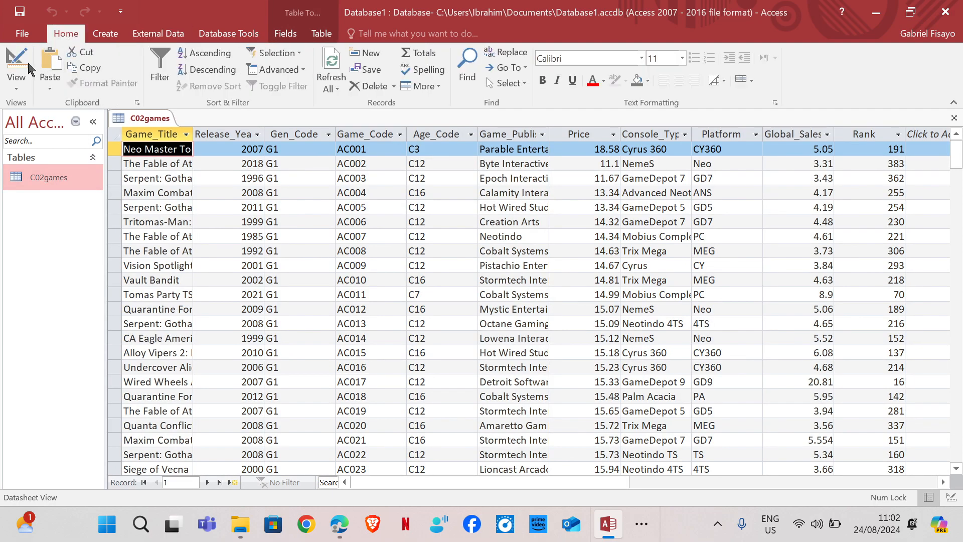
pyautogui.click(11, 67)
pyautogui.click(16, 88)
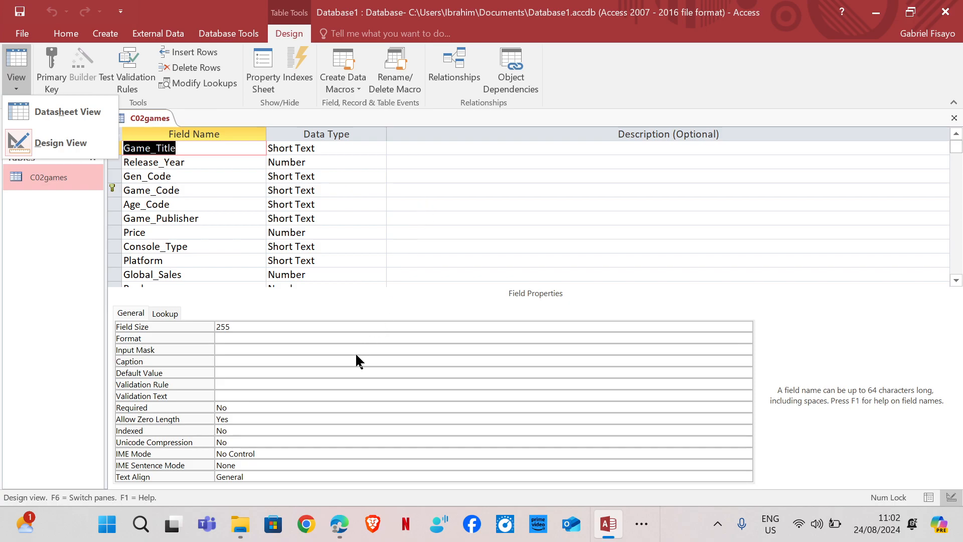
pyautogui.click(346, 465)
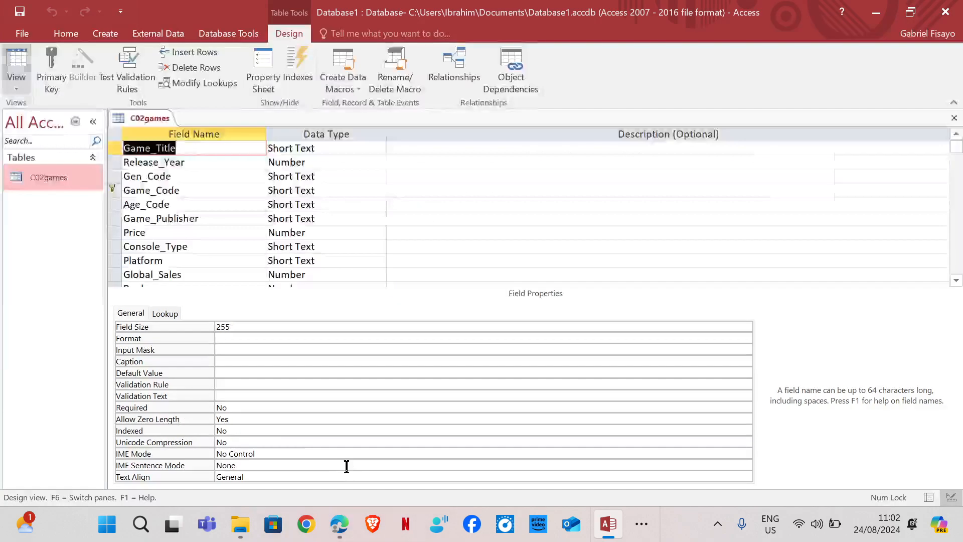
# Step: Check the required field names, data types, storage and display formats in the question paper, and return to the Access table design
pyautogui.moveTo(338, 525)
pyautogui.click(339, 453)
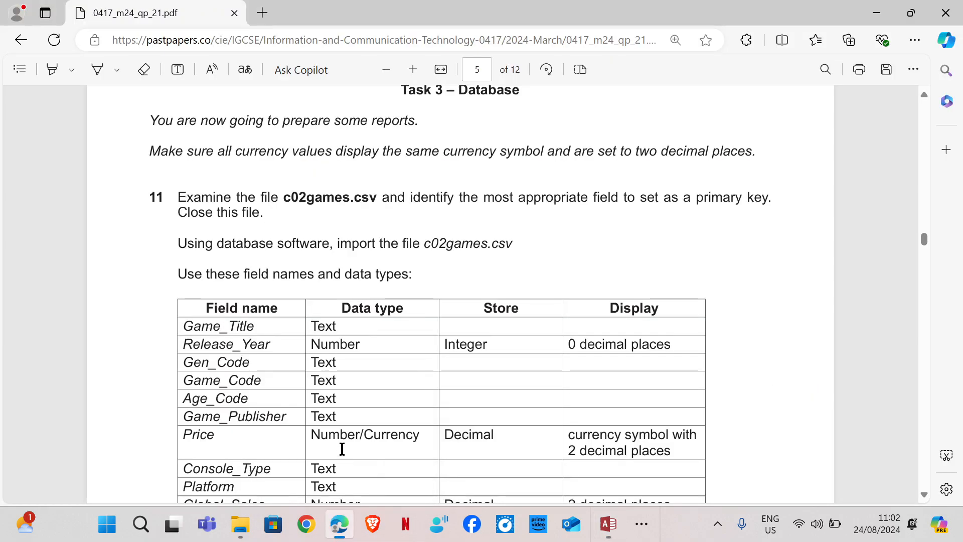
pyautogui.scroll(-3, 355, 317)
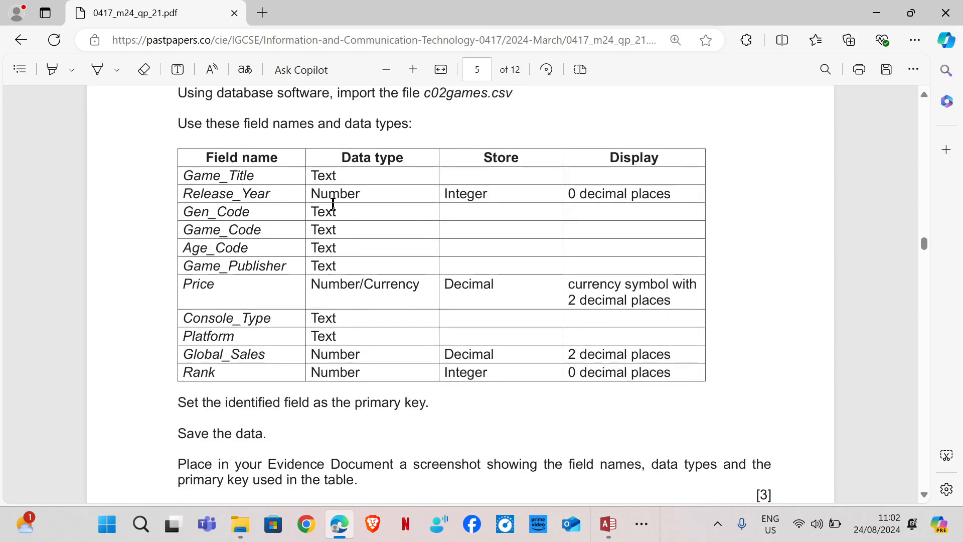
pyautogui.moveTo(616, 520)
pyautogui.moveTo(603, 452)
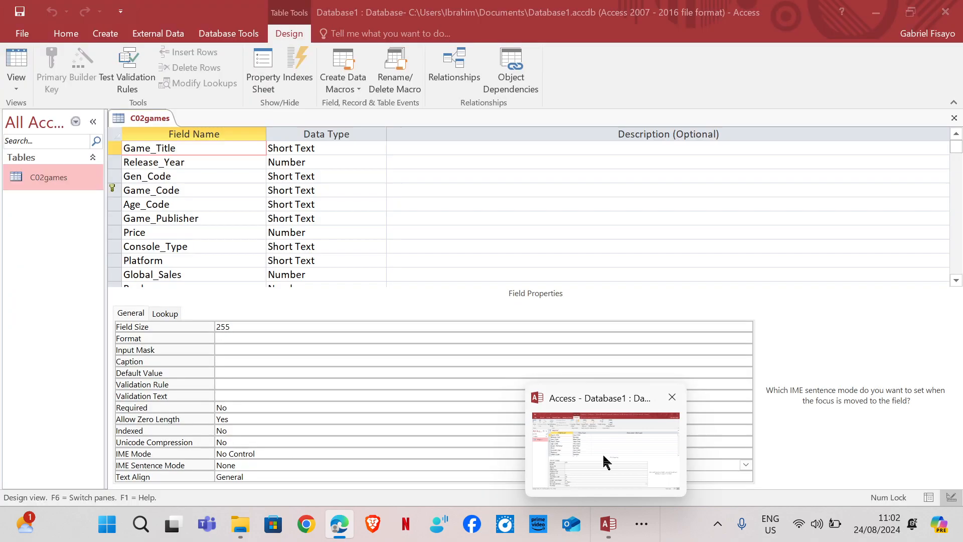
pyautogui.click(601, 453)
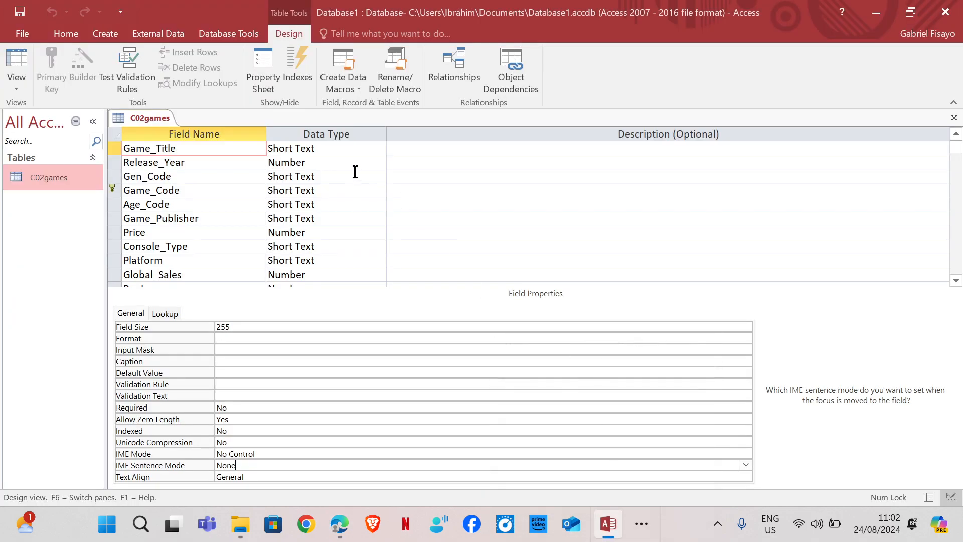
# Step: Set the Release_Year number field to display 0 decimal places
pyautogui.click(353, 162)
pyautogui.moveTo(343, 518)
pyautogui.moveTo(337, 458)
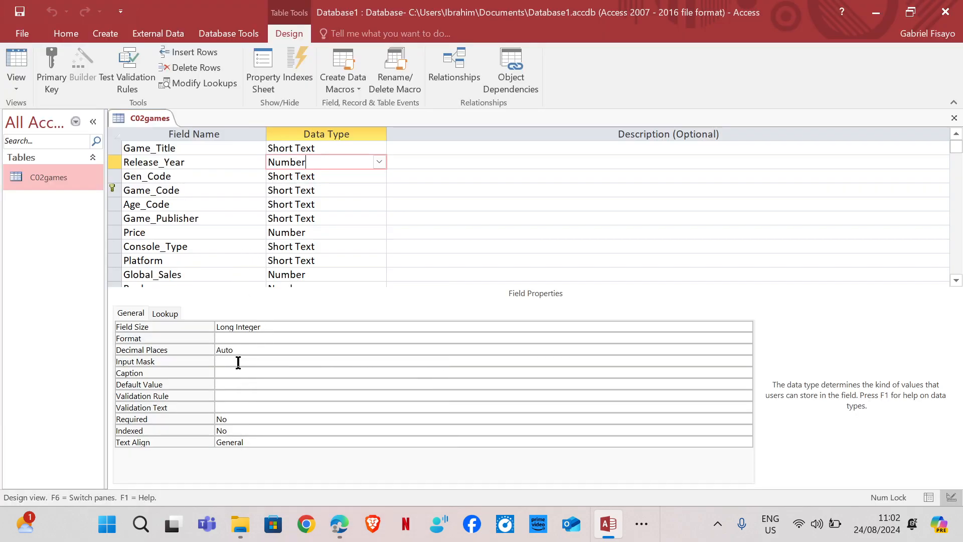
pyautogui.click(246, 349)
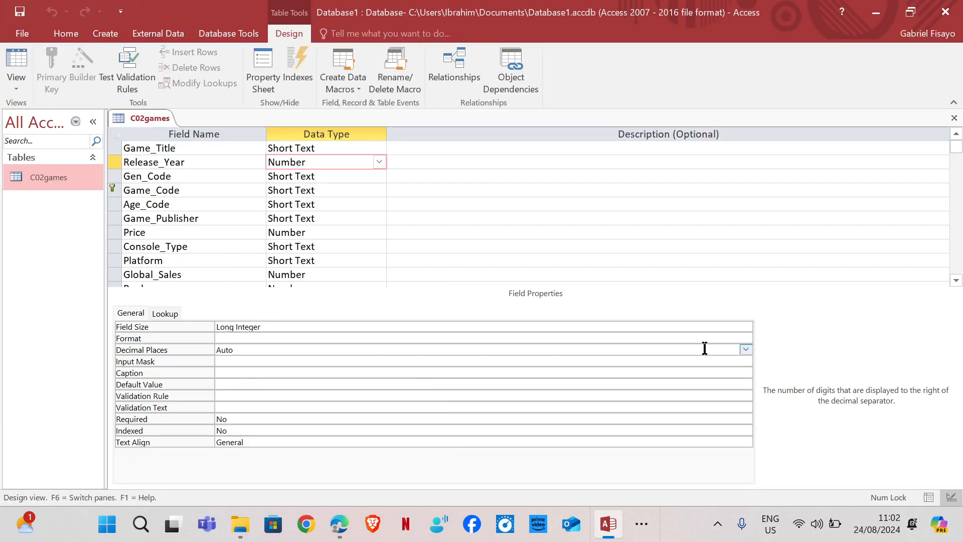
pyautogui.click(746, 349)
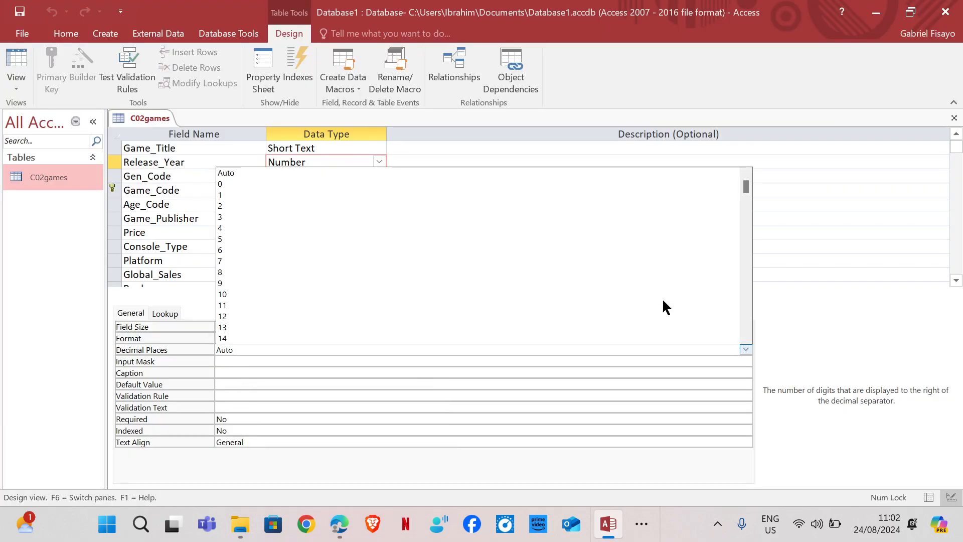
pyautogui.click(227, 186)
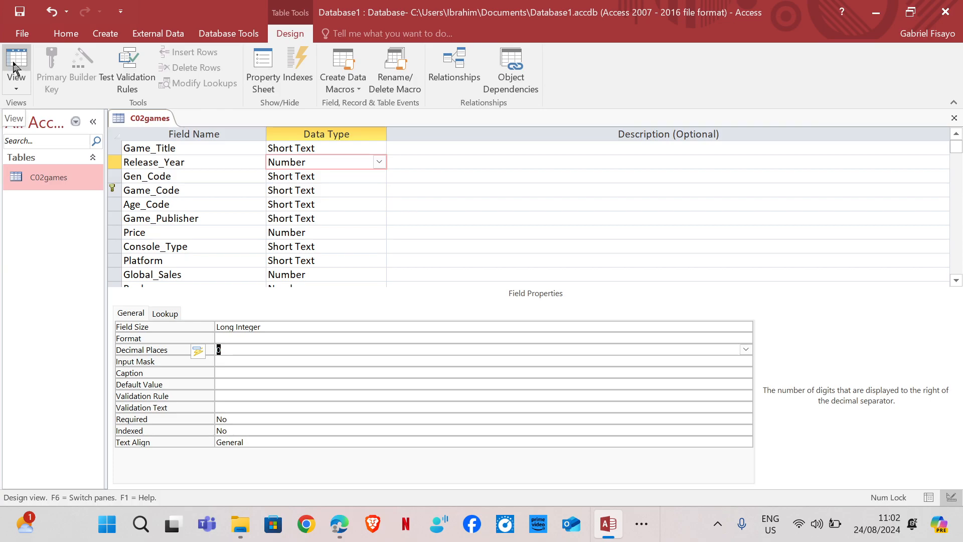
# Step: Save the table design, view the records in Datasheet View and return to Design View
pyautogui.click(17, 89)
pyautogui.click(67, 122)
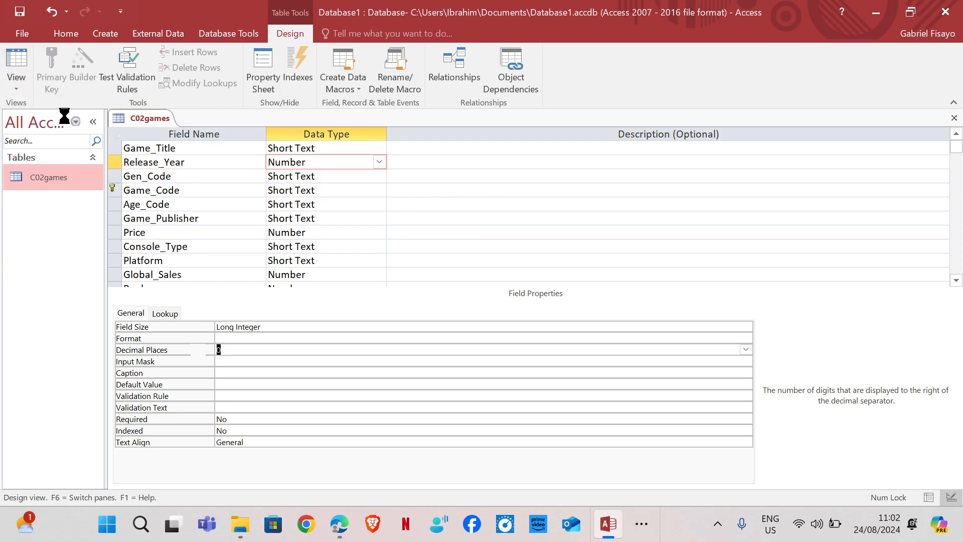
pyautogui.click(460, 307)
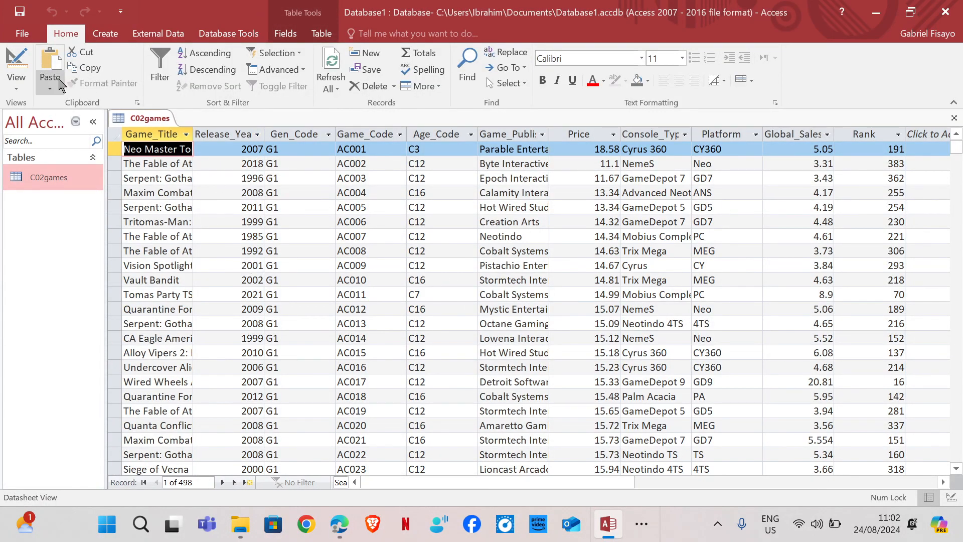
pyautogui.click(16, 63)
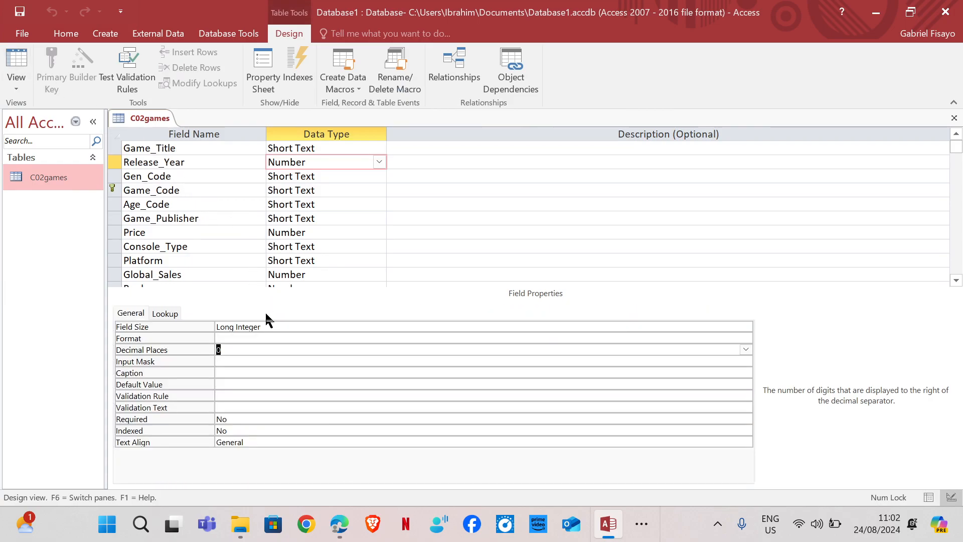
# Step: Check the data types of Gen_Code, Game_Code, Age_Code and Game_Publisher against the question paper
pyautogui.moveTo(339, 524)
pyautogui.click(321, 463)
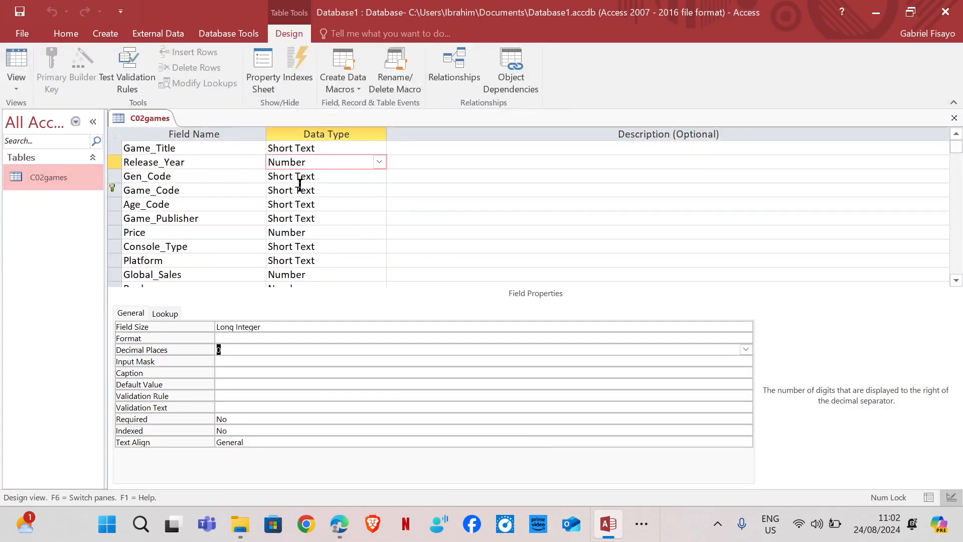
pyautogui.click(302, 179)
pyautogui.click(316, 194)
pyautogui.click(316, 204)
pyautogui.click(316, 218)
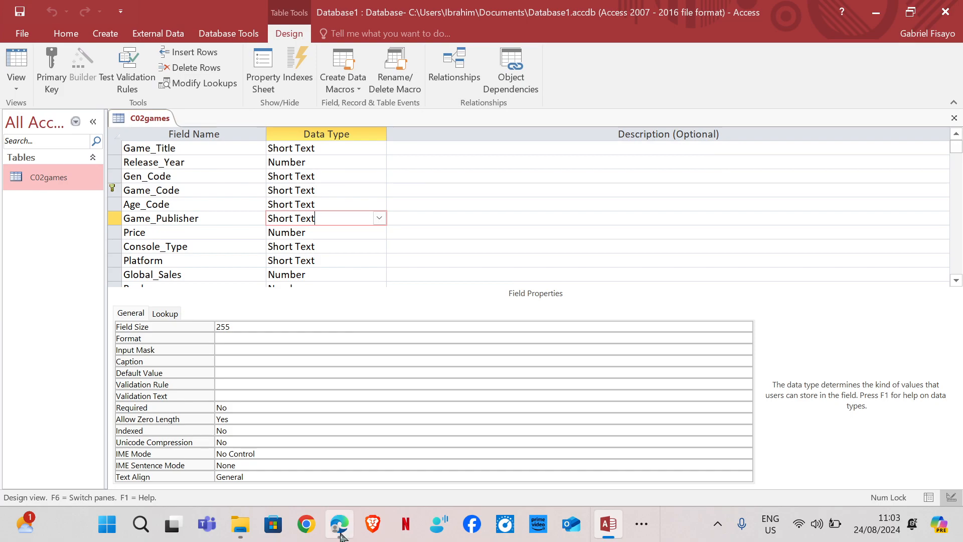
pyautogui.moveTo(341, 531)
pyautogui.moveTo(344, 456)
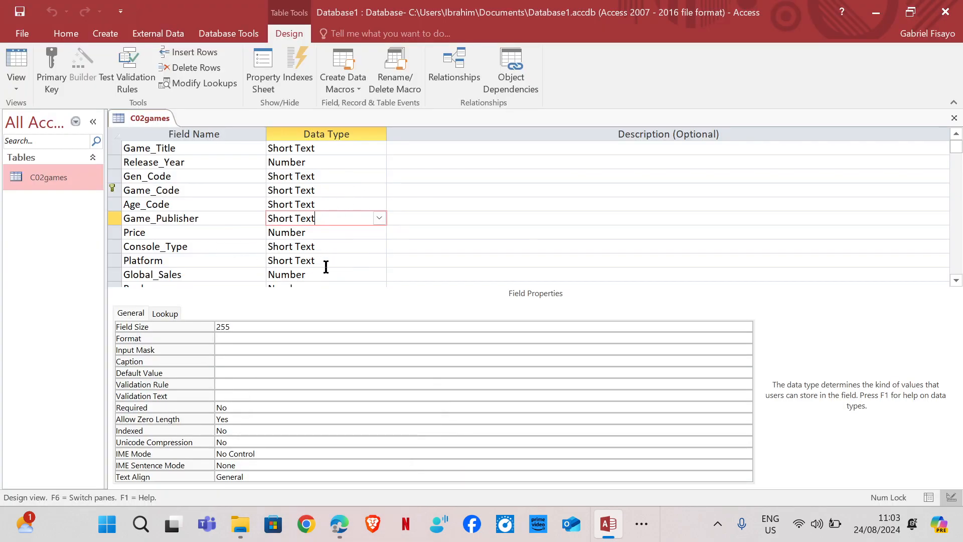
# Step: Change the Price field's data type to Currency with 2 decimal places
pyautogui.click(324, 234)
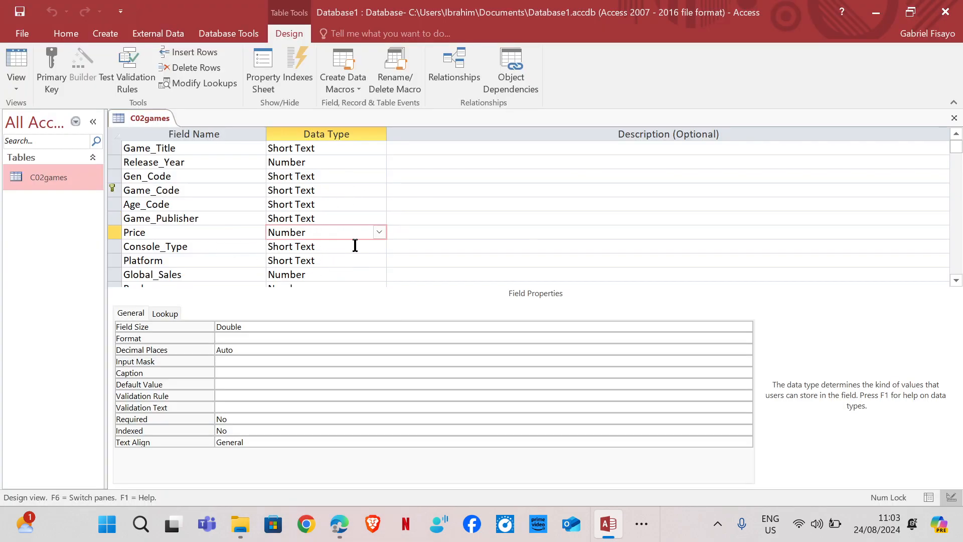
pyautogui.click(379, 232)
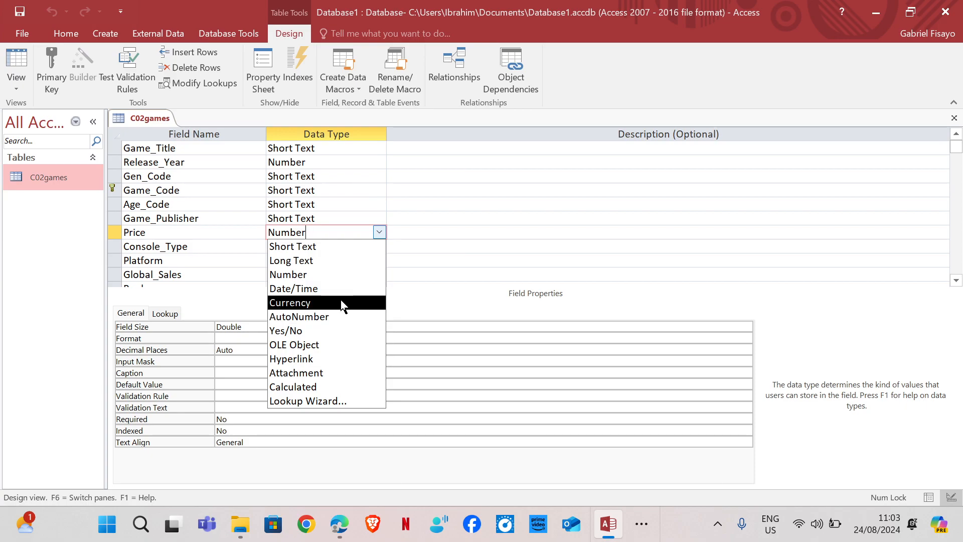
pyautogui.click(341, 302)
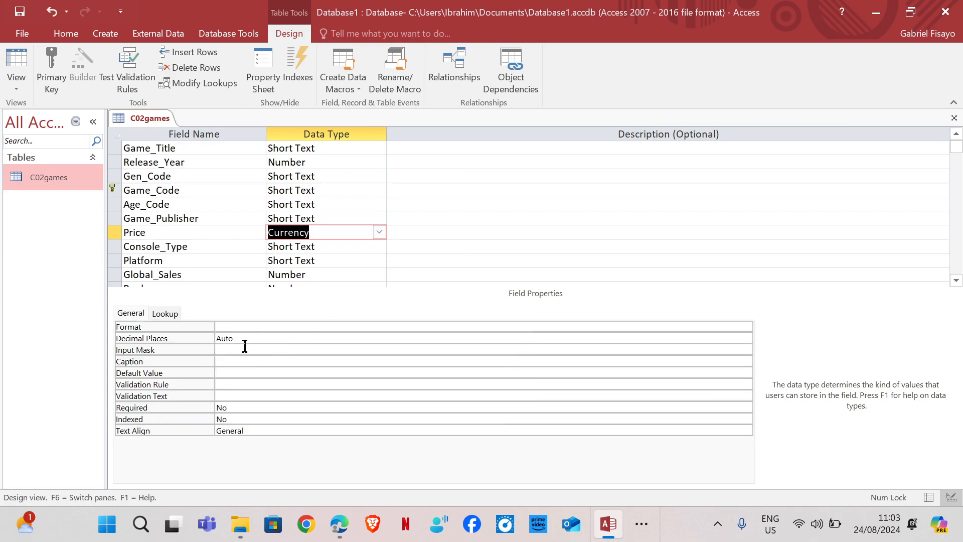
pyautogui.click(246, 326)
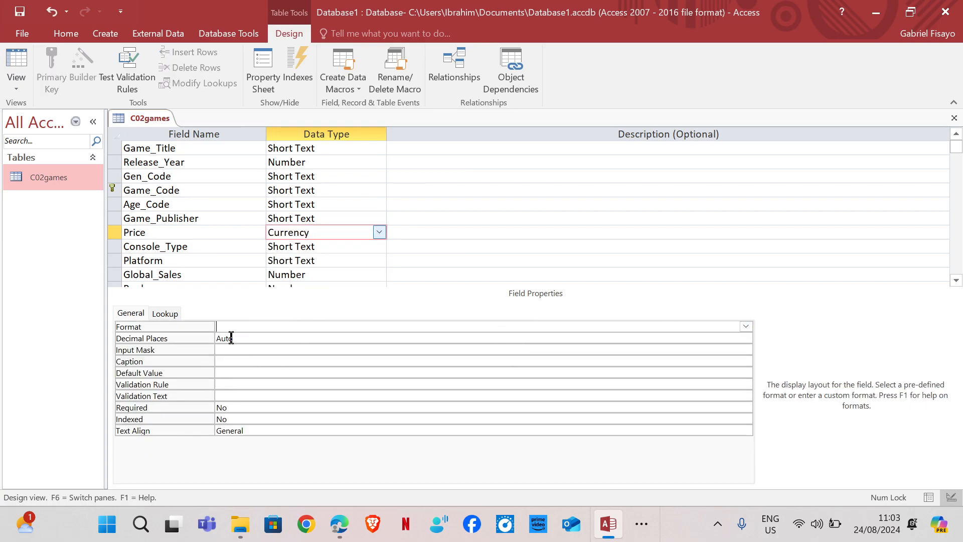
pyautogui.click(232, 338)
pyautogui.click(745, 338)
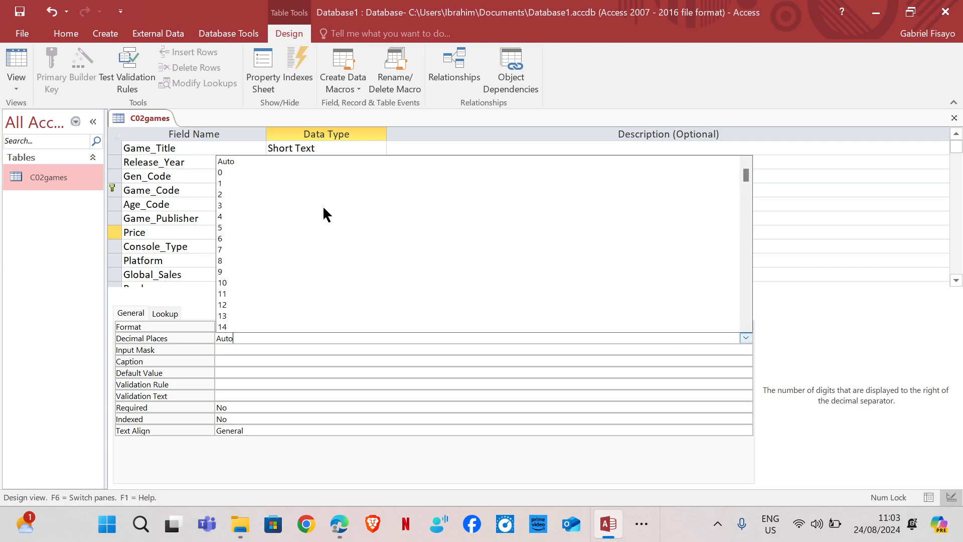
pyautogui.click(258, 194)
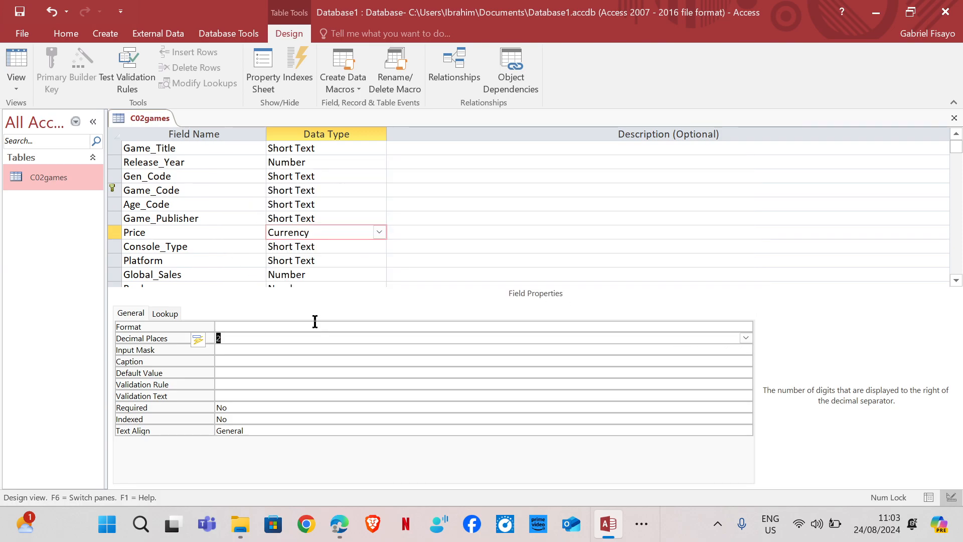
# Step: Save the table, accepting the possible data loss, and review the Price column in Datasheet View
pyautogui.click(11, 70)
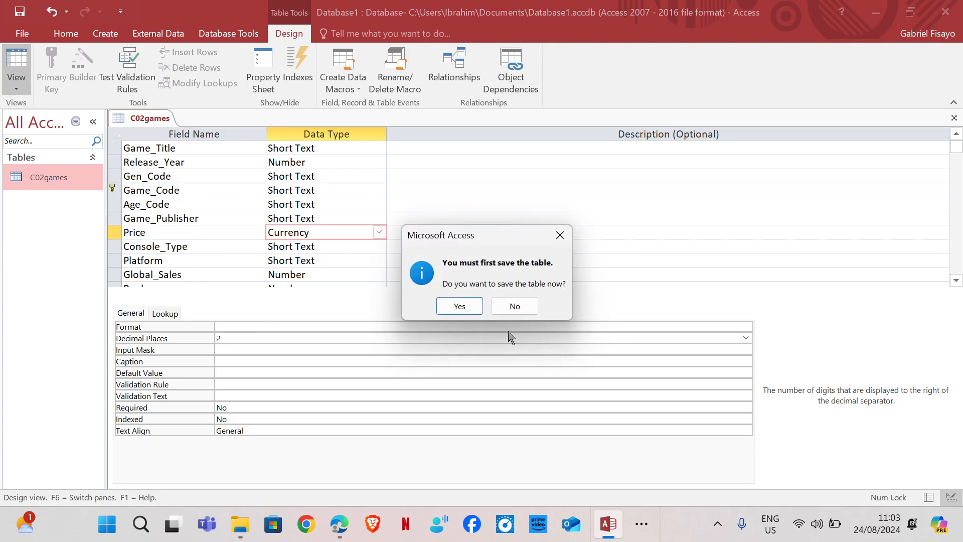
pyautogui.click(459, 306)
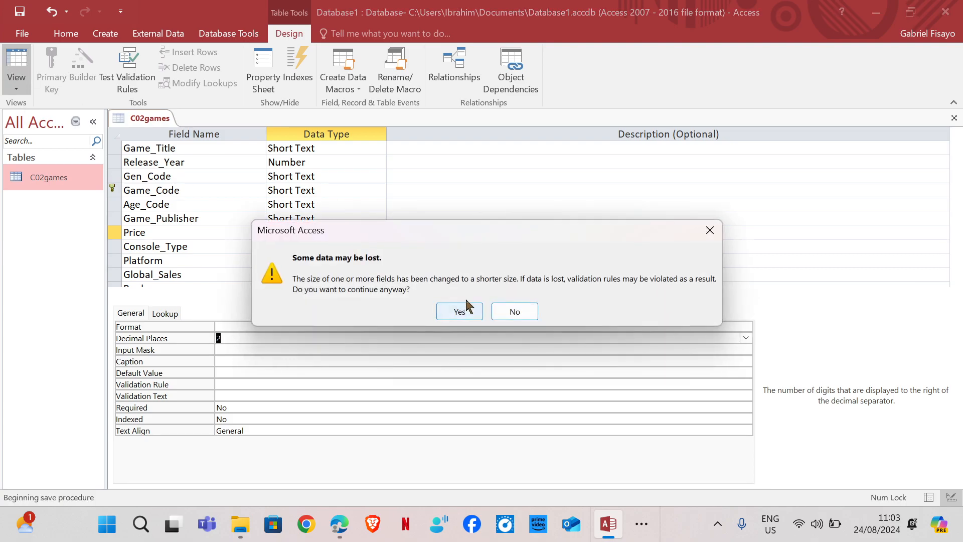
pyautogui.click(459, 312)
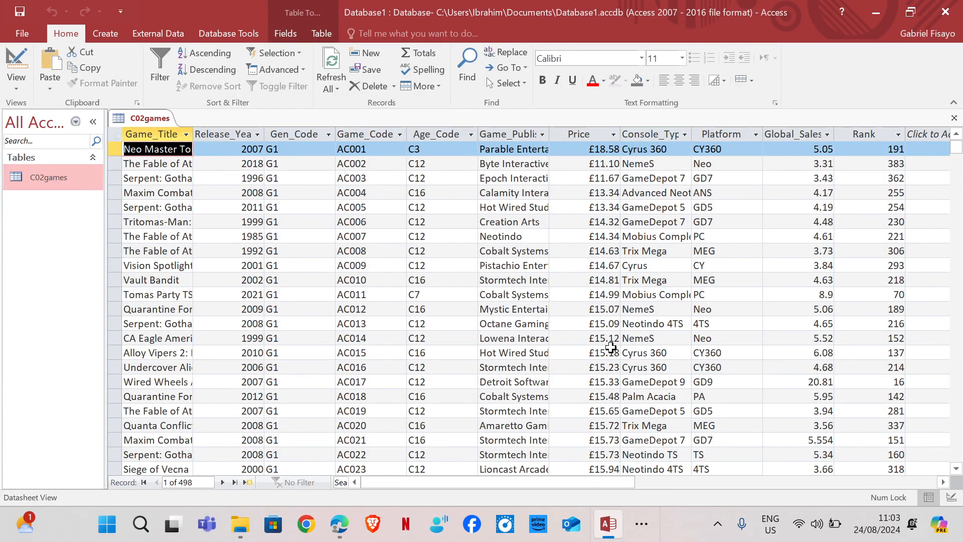
pyautogui.scroll(-17, 584, 402)
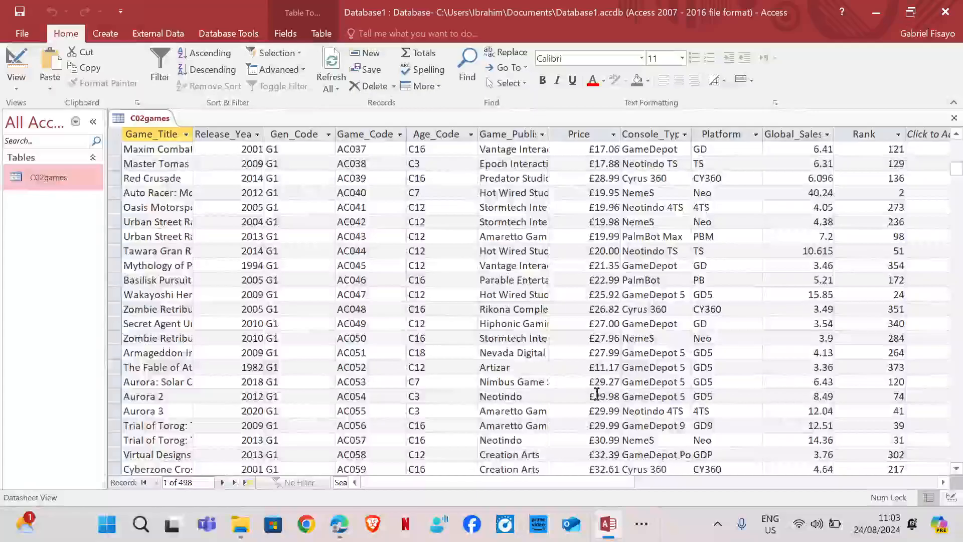
pyautogui.scroll(-20, 597, 390)
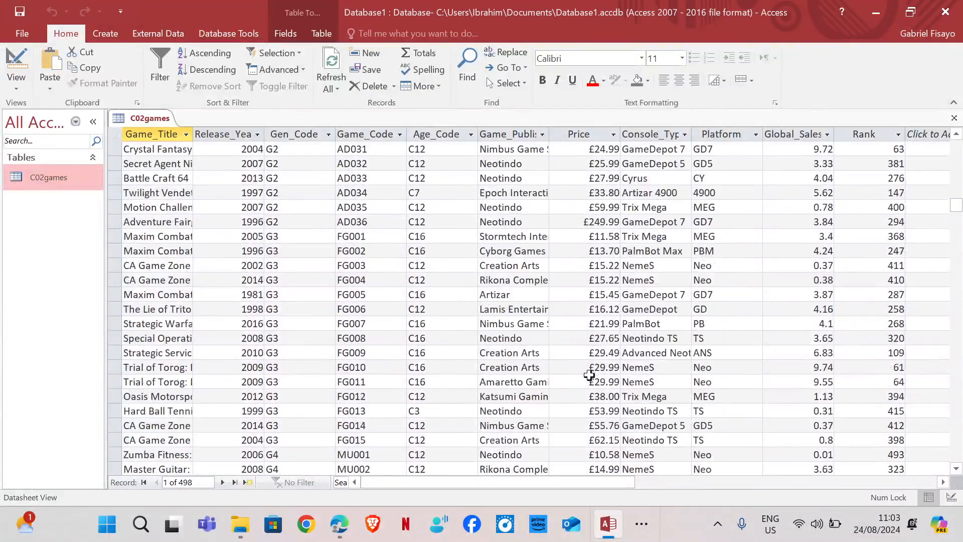
pyautogui.scroll(-20, 586, 367)
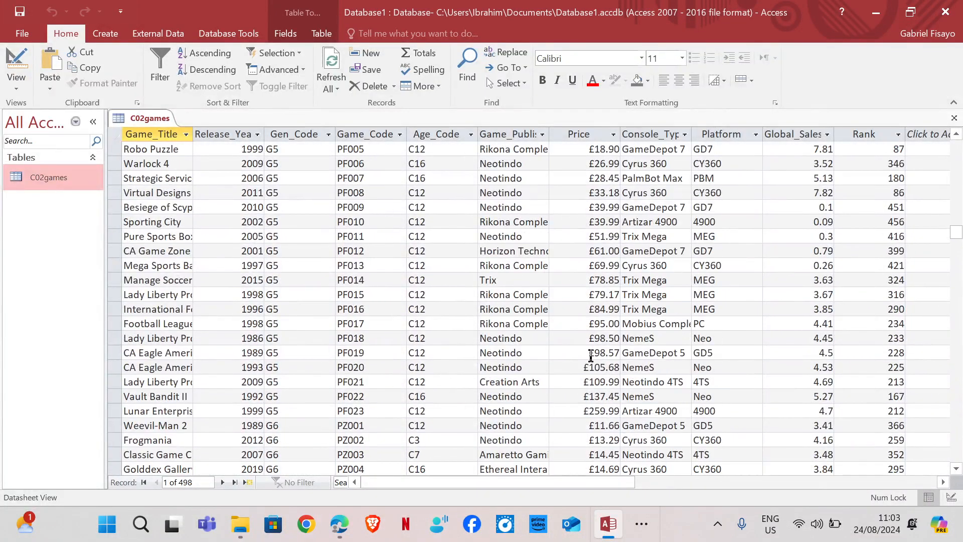
pyautogui.scroll(-13, 593, 357)
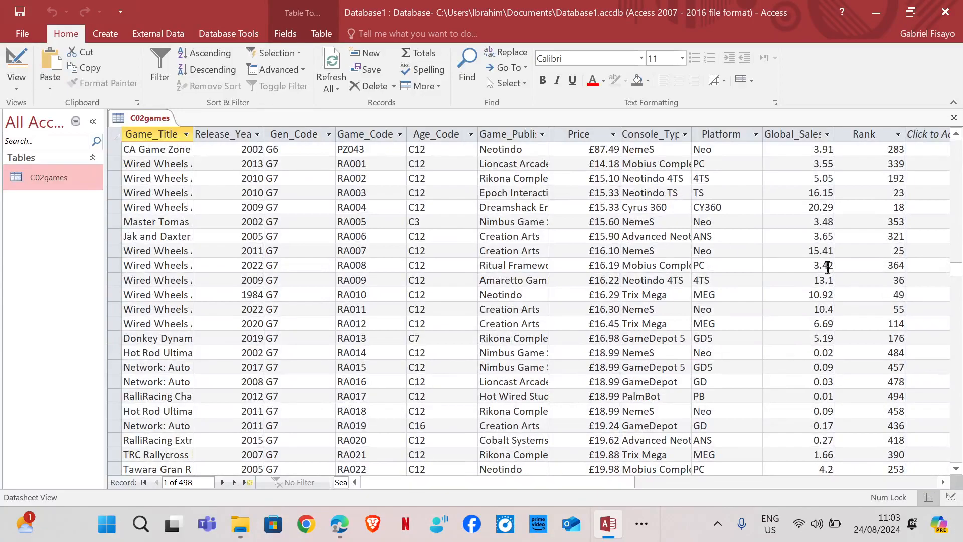
# Step: Return to Design View and check the Console_Type, Platform, Global_Sales and Rank fields against the question paper's requirements
pyautogui.click(16, 65)
pyautogui.click(164, 339)
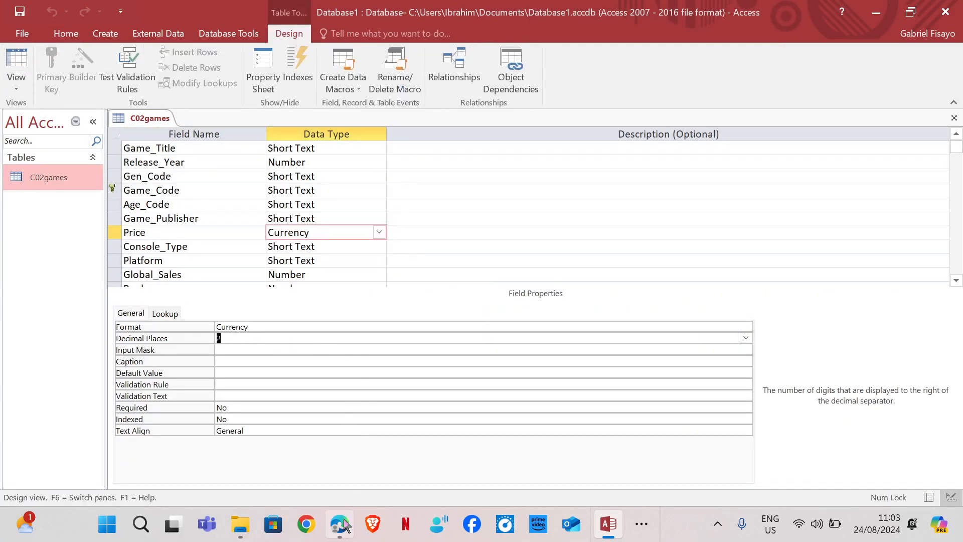
pyautogui.click(325, 447)
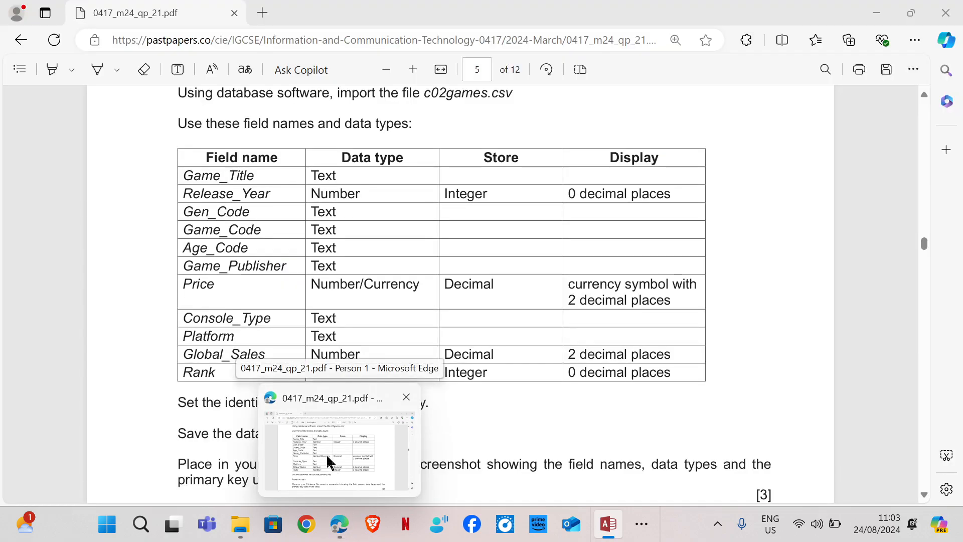
pyautogui.hotkey('alt', 'Tab')
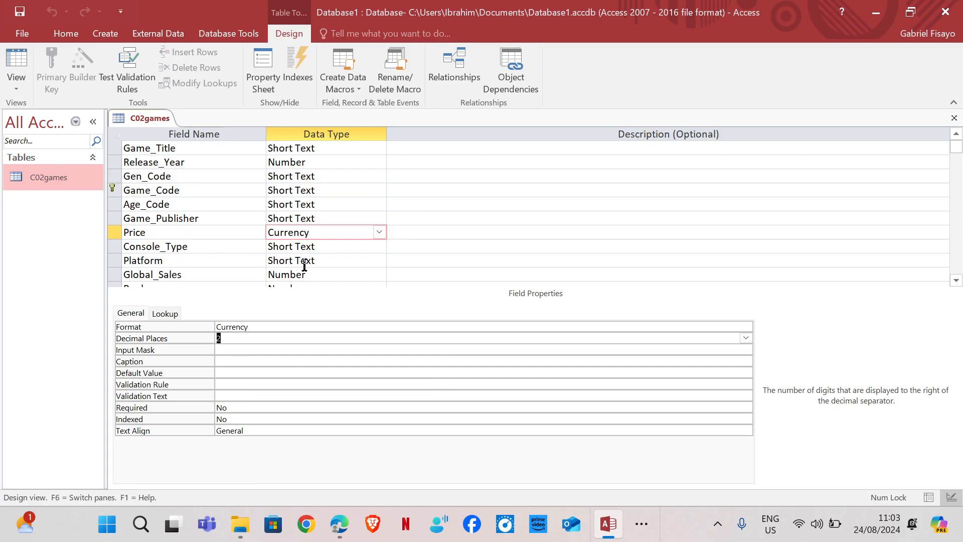
pyautogui.click(320, 246)
pyautogui.click(326, 260)
pyautogui.scroll(-2, 326, 246)
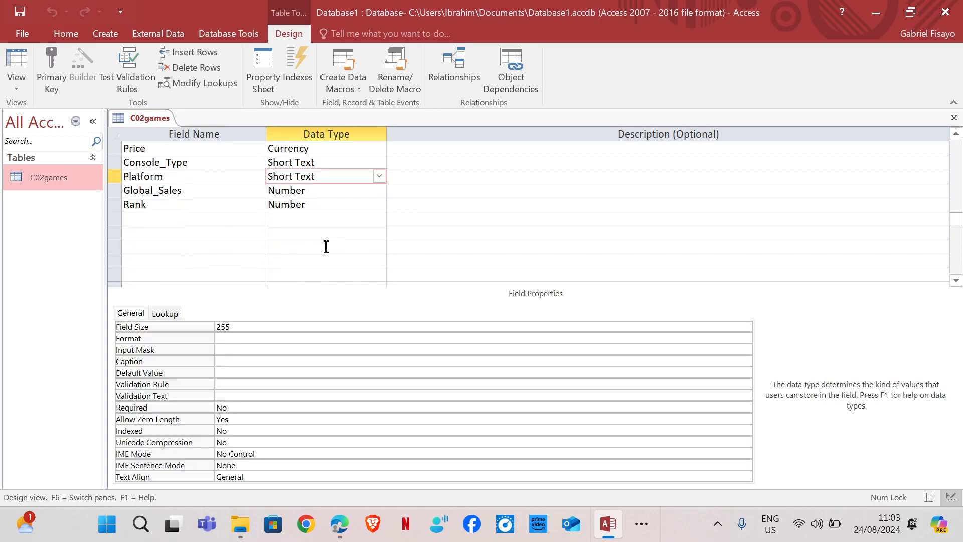
pyautogui.moveTo(340, 524)
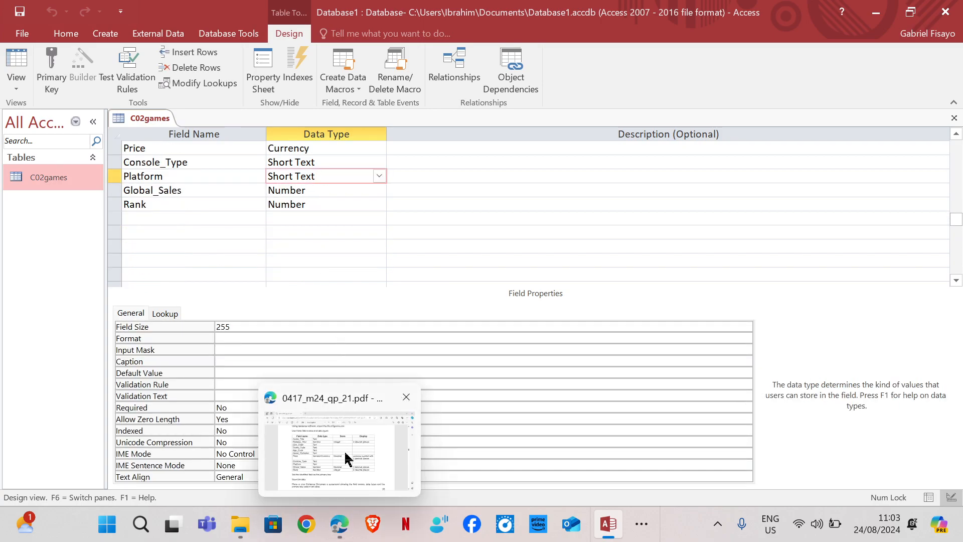
pyautogui.click(335, 419)
pyautogui.scroll(-5, 303, 347)
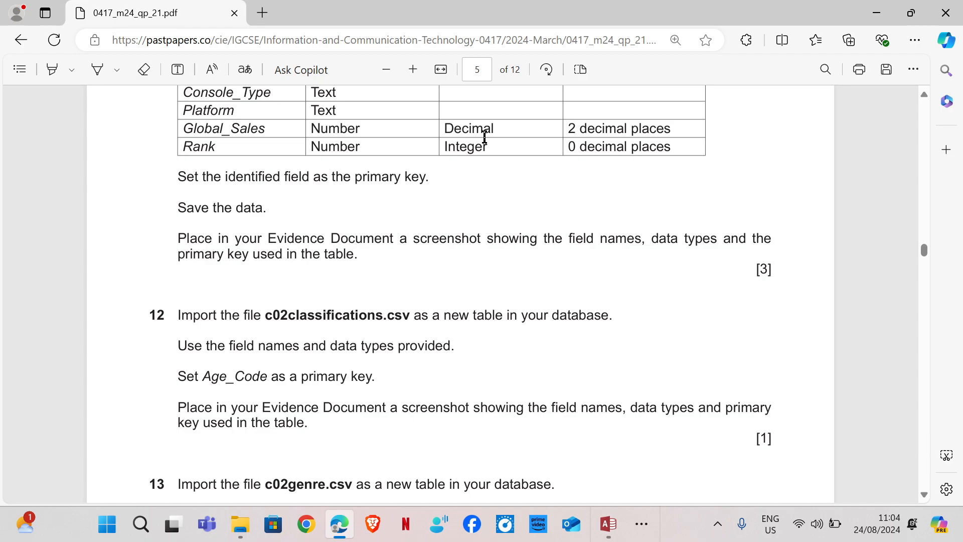
pyautogui.moveTo(609, 526)
pyautogui.click(605, 471)
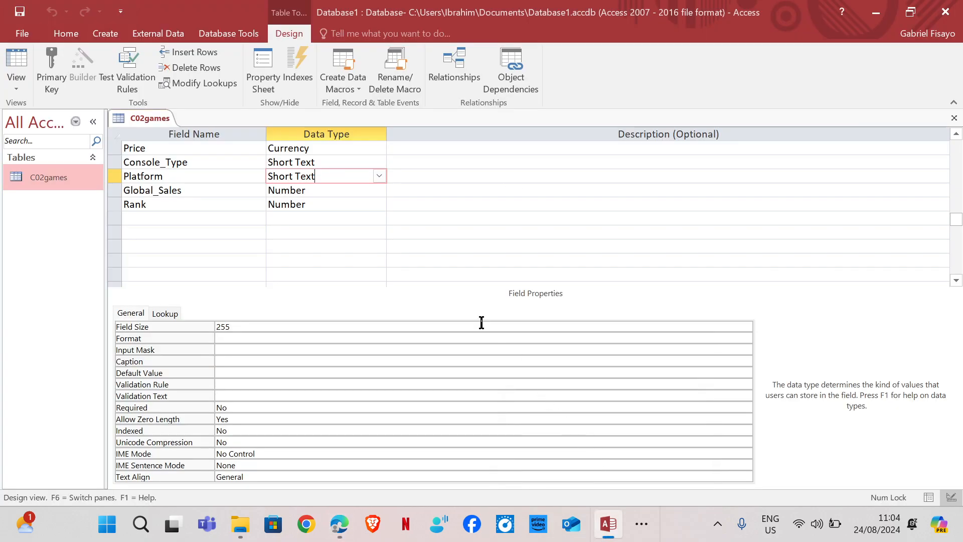
# Step: Set the Global_Sales field's format to Standard with 2 decimal places
pyautogui.click(312, 189)
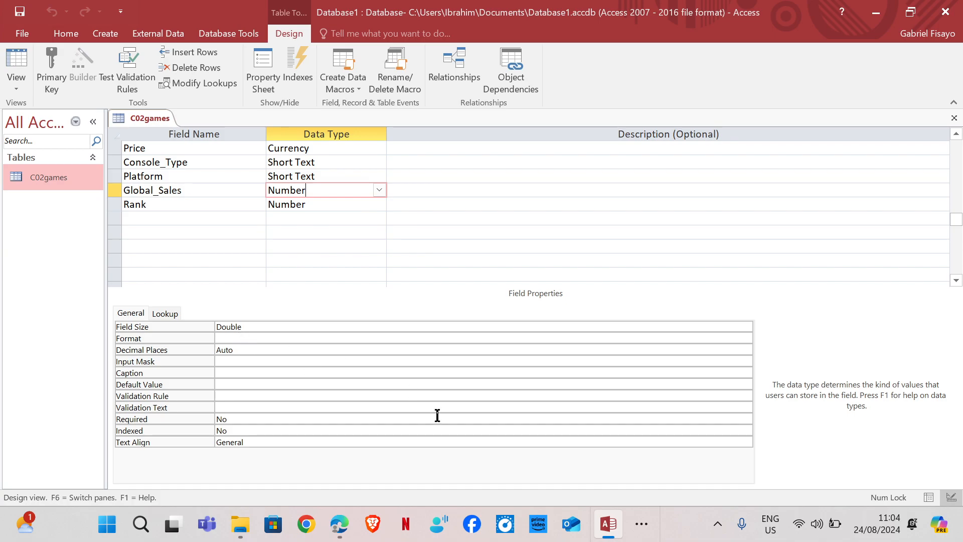
pyautogui.moveTo(344, 520)
pyautogui.moveTo(330, 464)
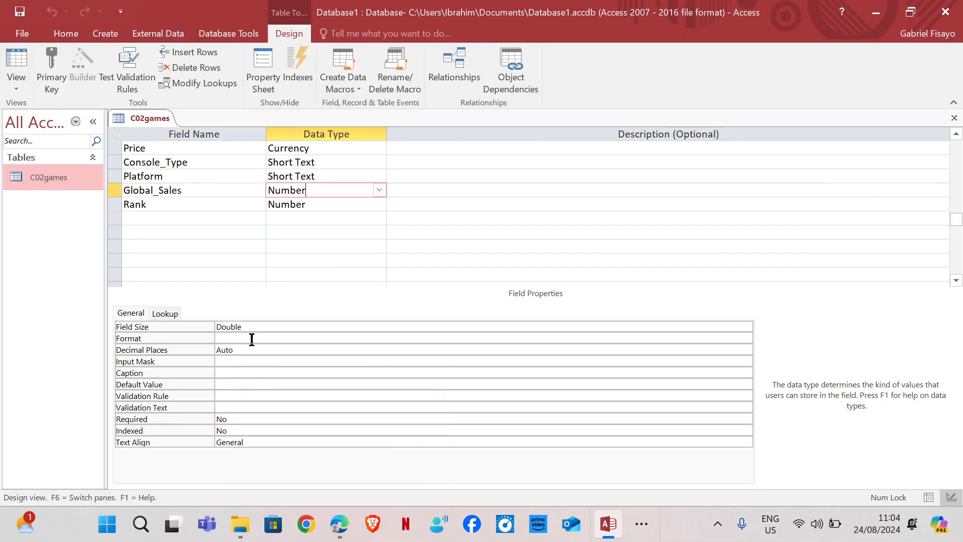
pyautogui.click(251, 338)
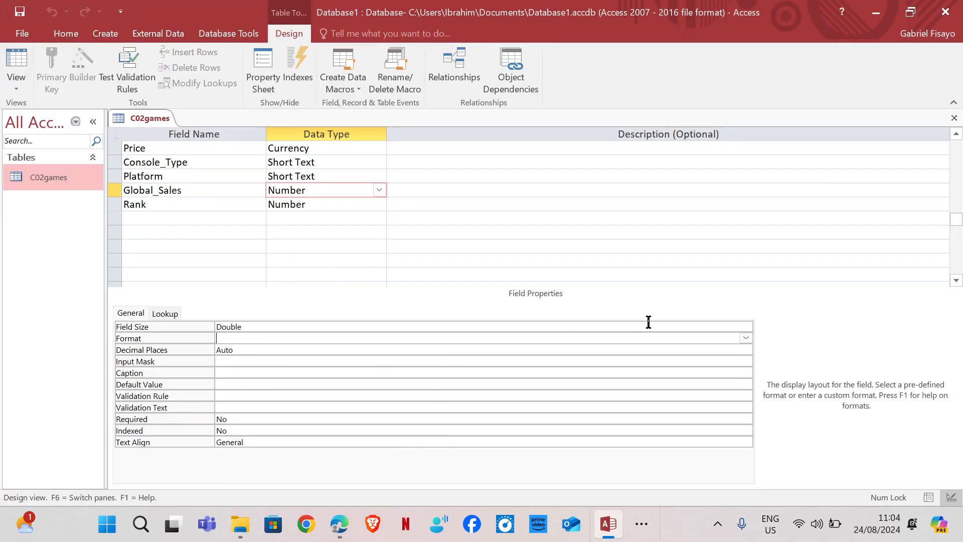
pyautogui.click(745, 338)
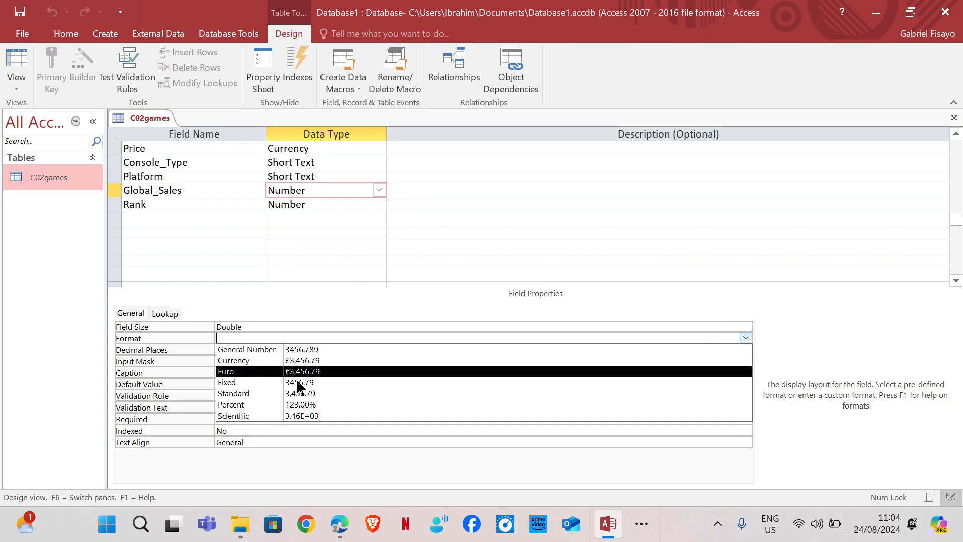
pyautogui.click(281, 395)
pyautogui.click(265, 349)
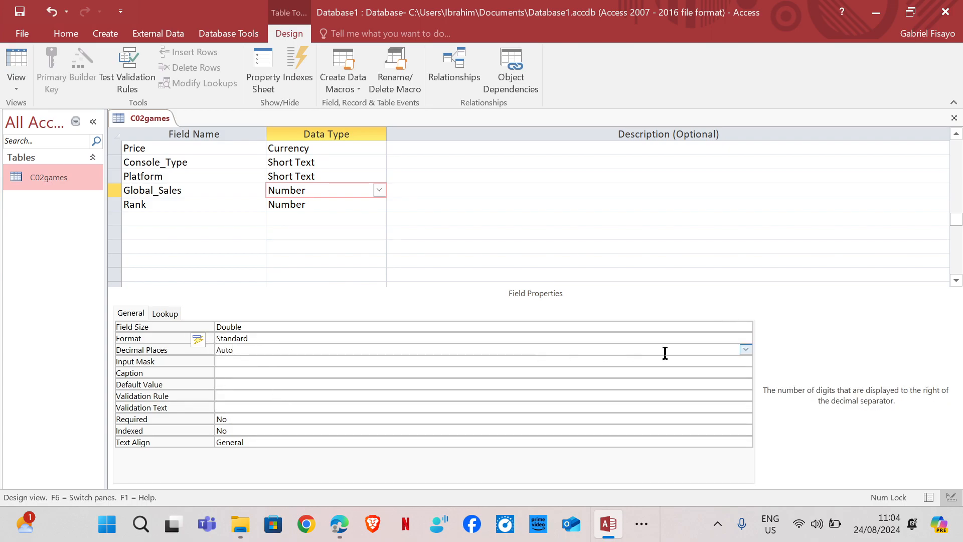
pyautogui.click(746, 350)
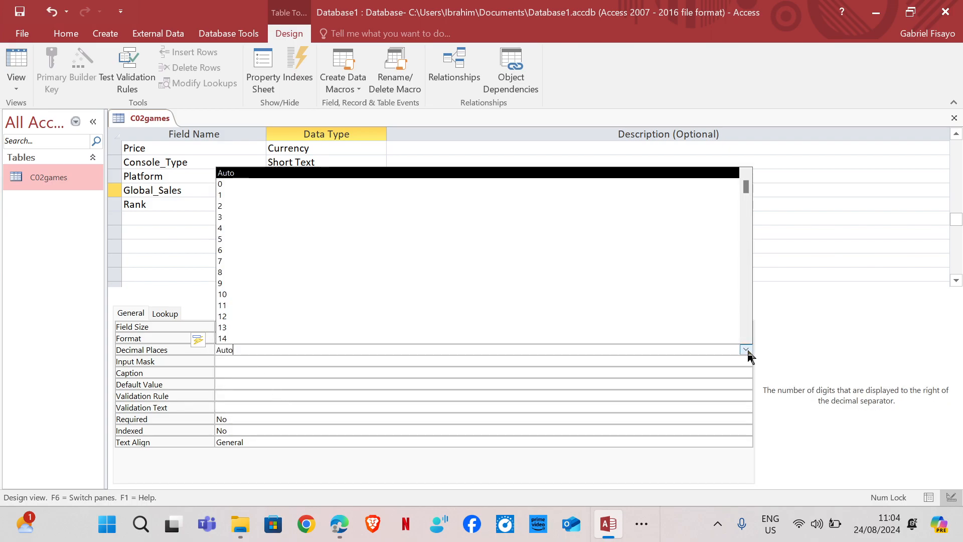
pyautogui.click(221, 206)
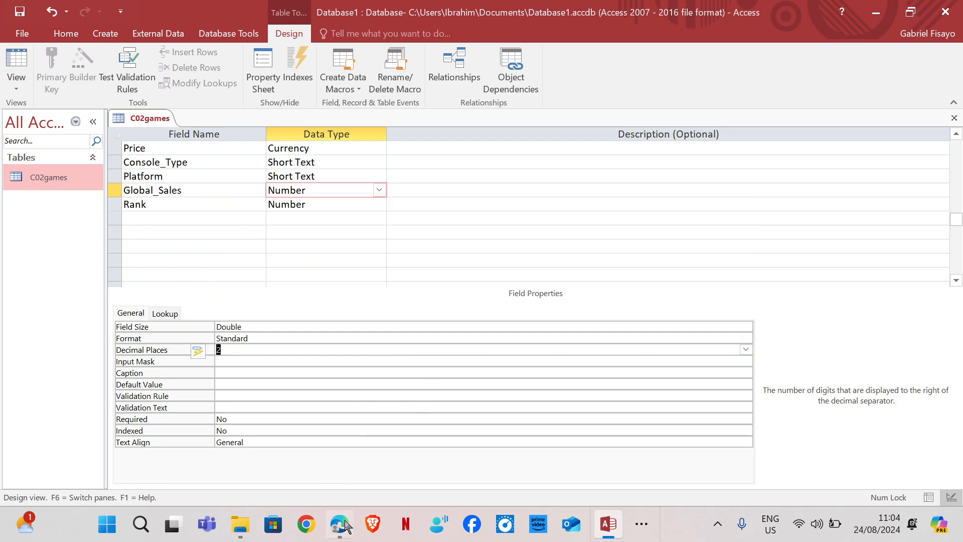
# Step: Check the question paper's requirement for the Rank field and set its decimal places to 0
pyautogui.moveTo(341, 521)
pyautogui.moveTo(338, 454)
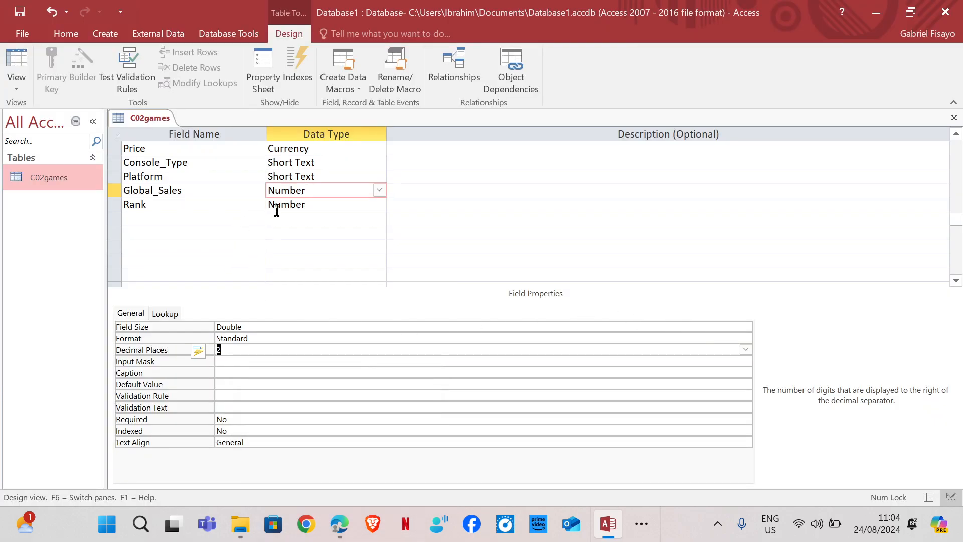
pyautogui.click(276, 207)
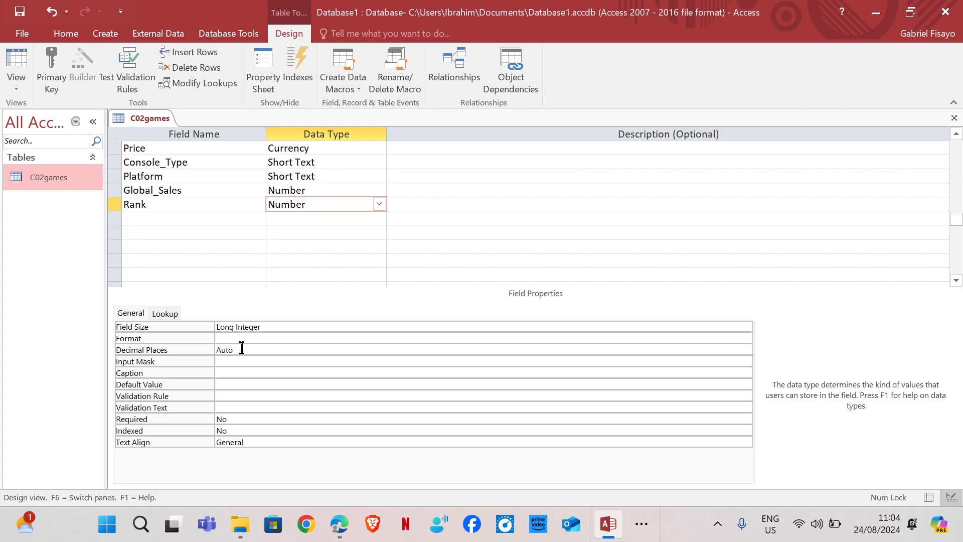
pyautogui.click(241, 348)
pyautogui.click(746, 349)
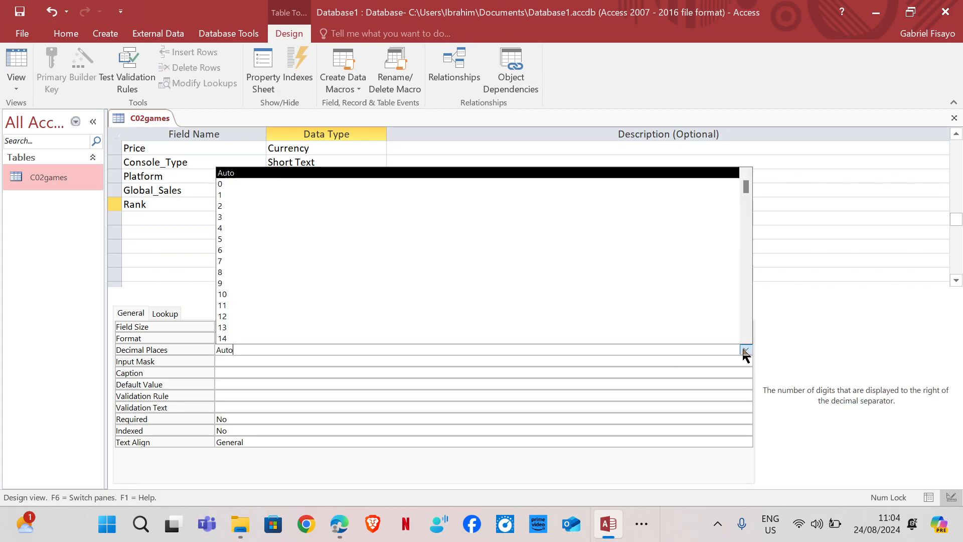
pyautogui.click(257, 184)
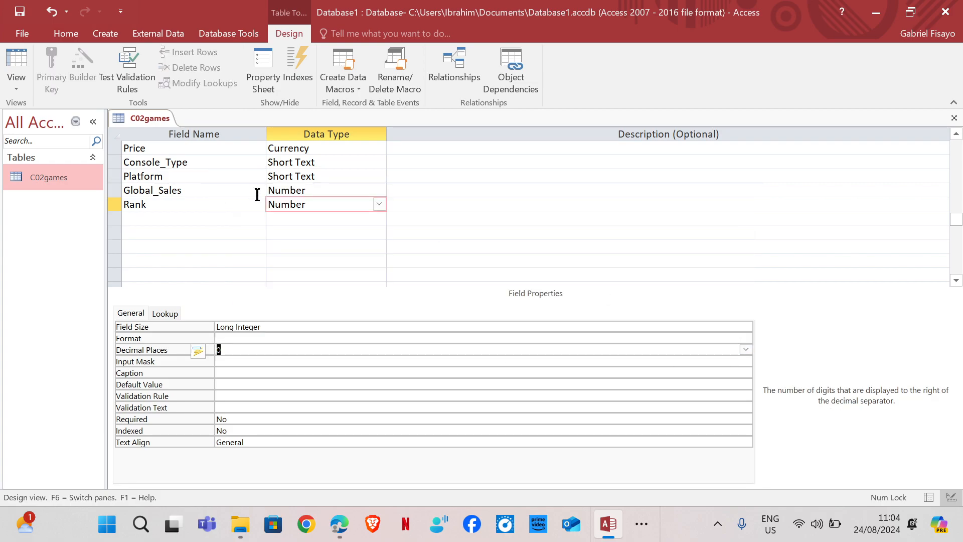
# Step: Save the C02games table changes and review the Global_Sales and Rank columns in Datasheet View
pyautogui.click(16, 83)
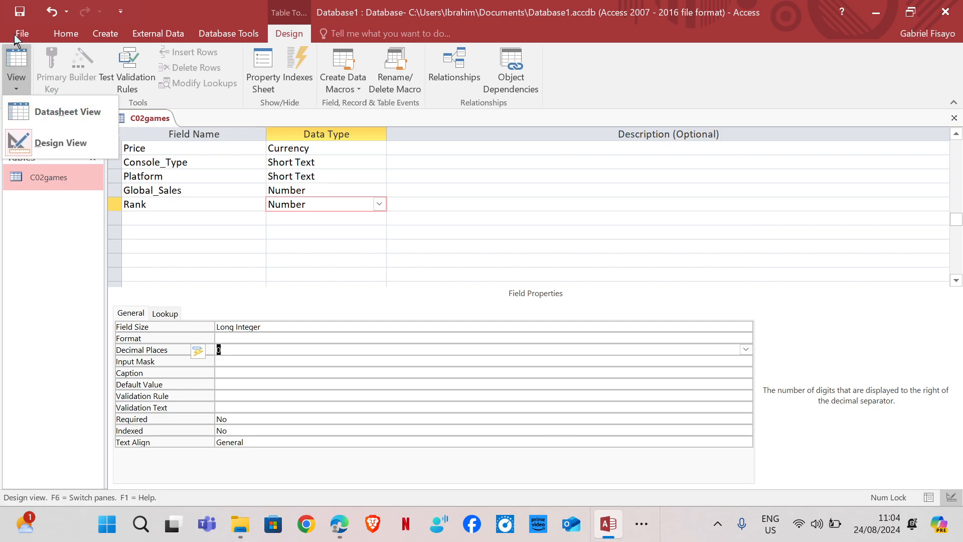
pyautogui.click(33, 113)
pyautogui.click(459, 306)
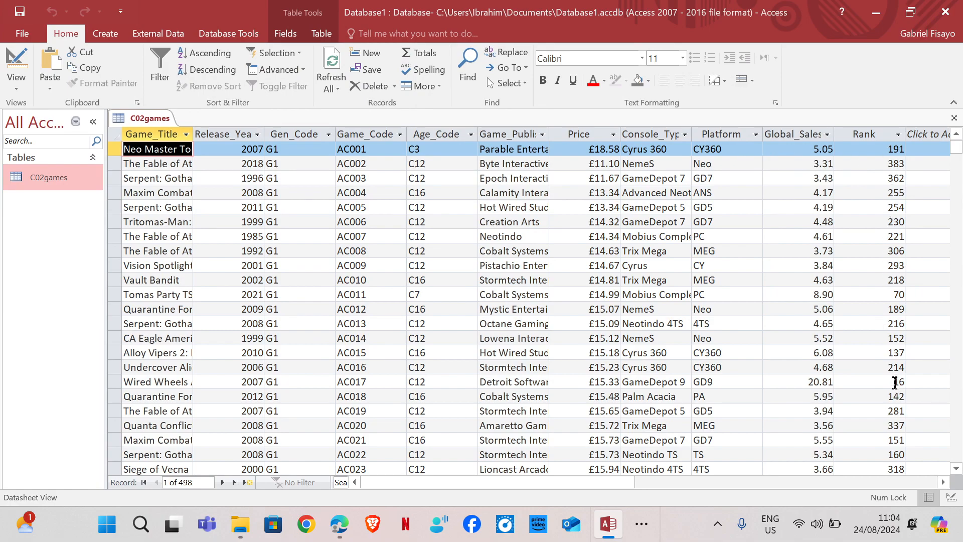
# Step: Check question 11's evidence requirement and capture a screenshot of the C02games field names, data types and primary key in Design View
pyautogui.moveTo(339, 524)
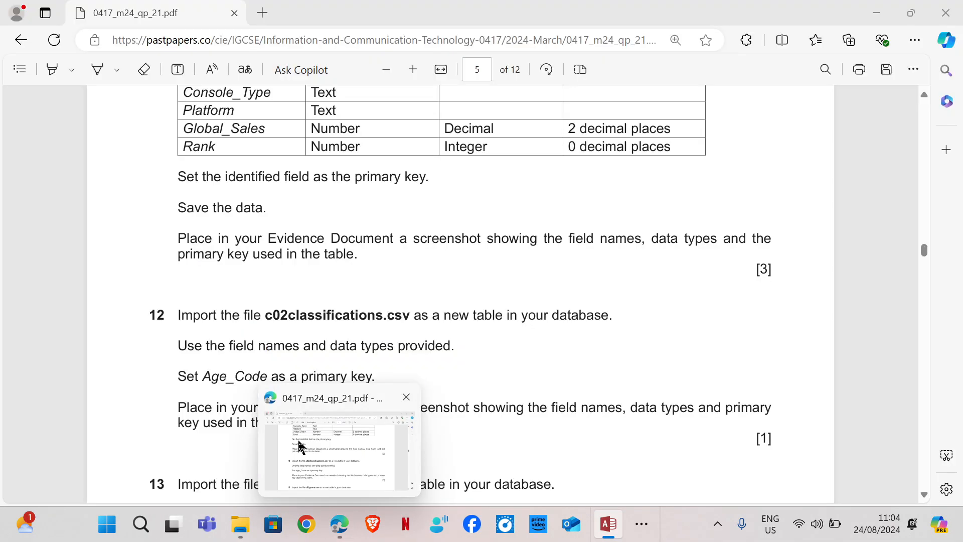
pyautogui.click(300, 444)
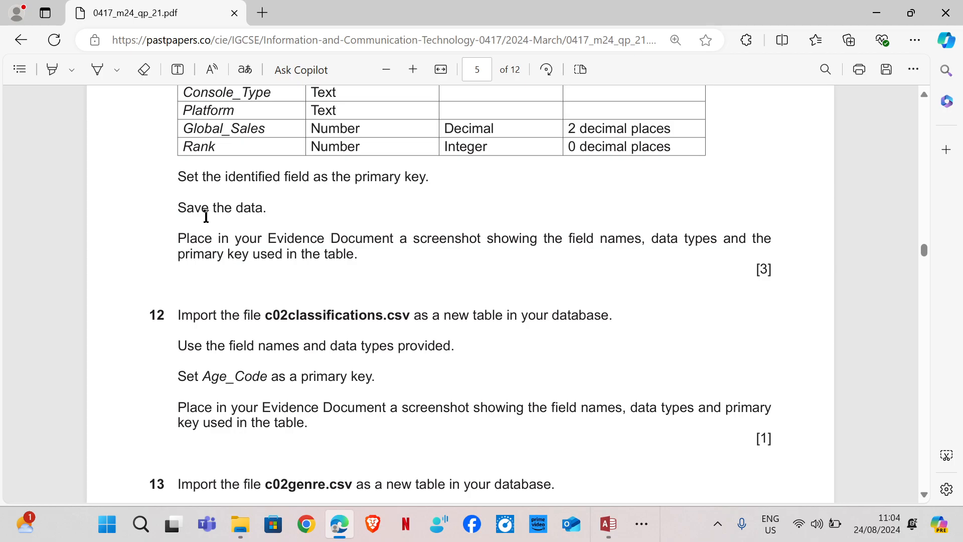
pyautogui.scroll(3, 234, 248)
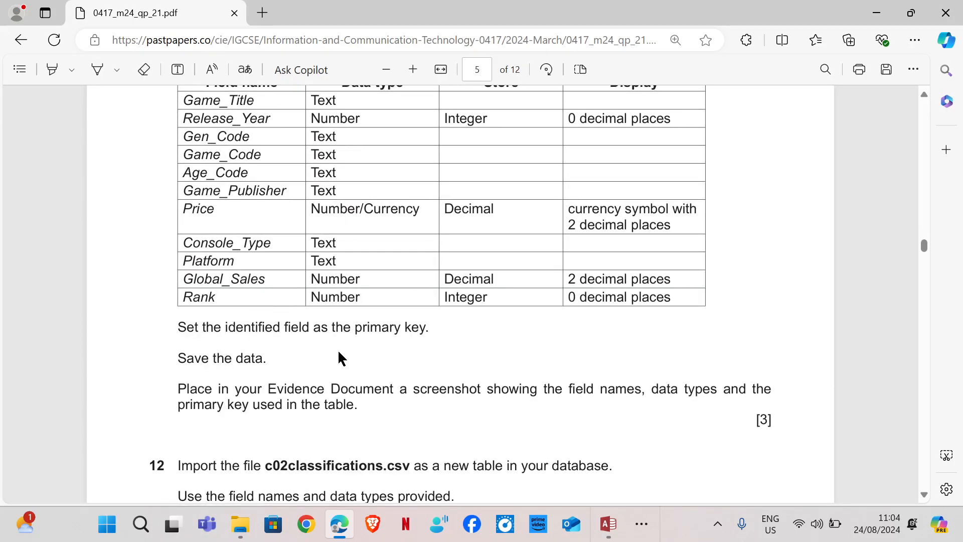
pyautogui.scroll(-2, 333, 346)
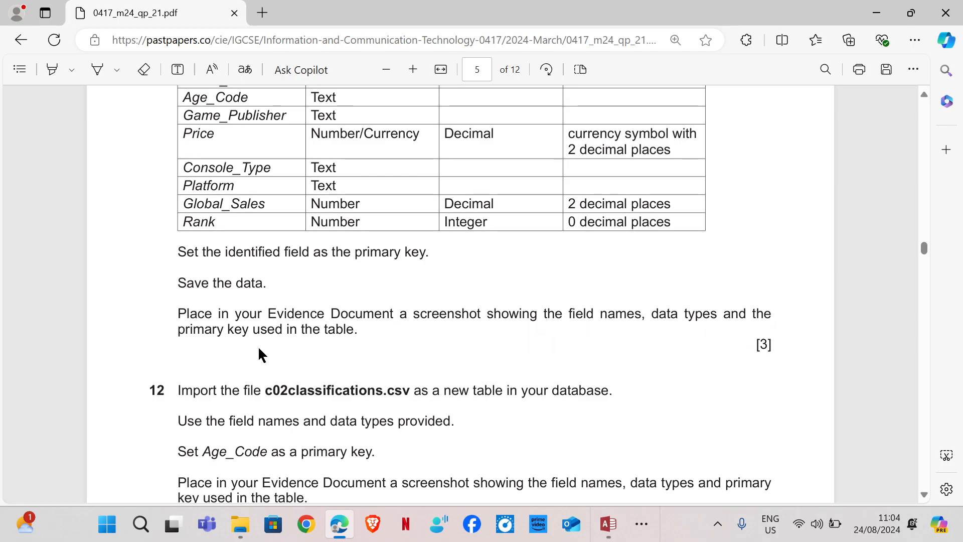
pyautogui.moveTo(618, 539)
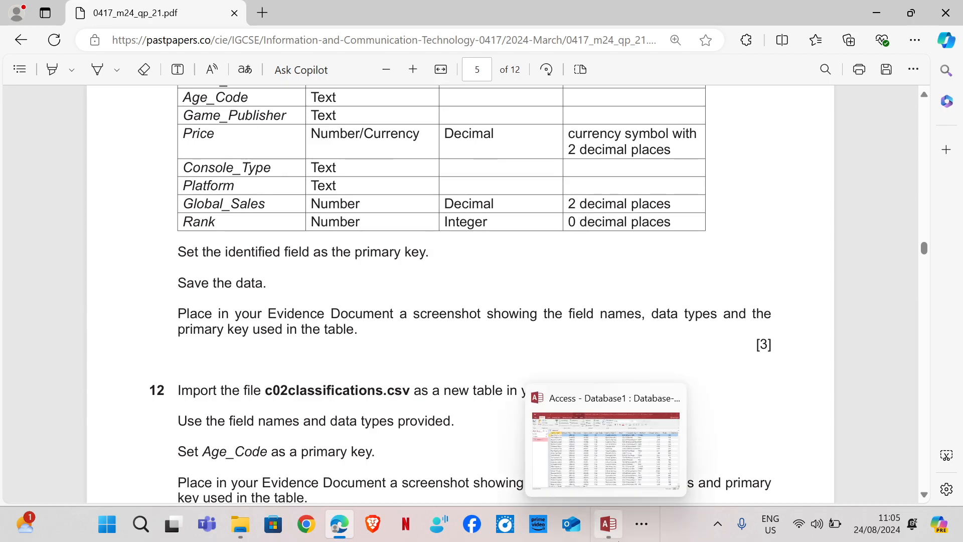
pyautogui.click(597, 467)
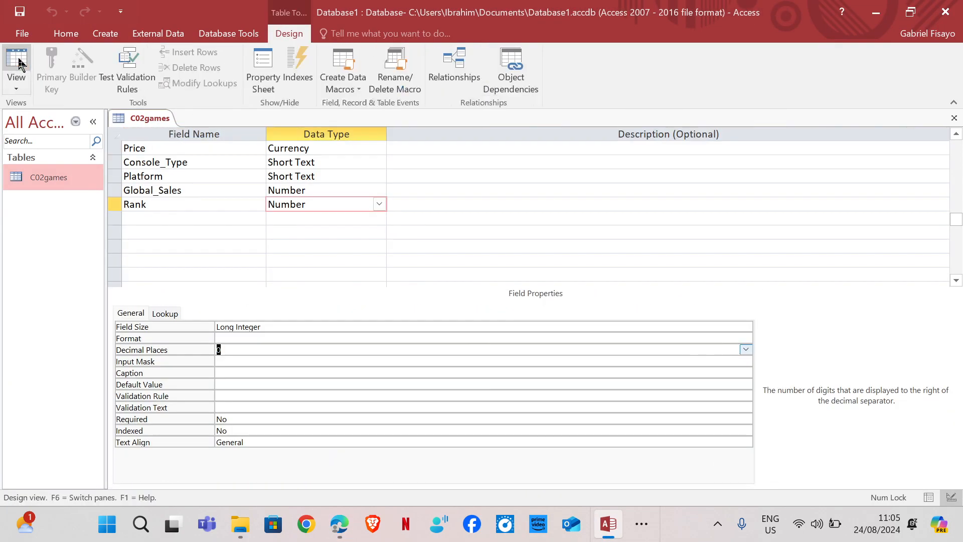
pyautogui.scroll(2, 407, 243)
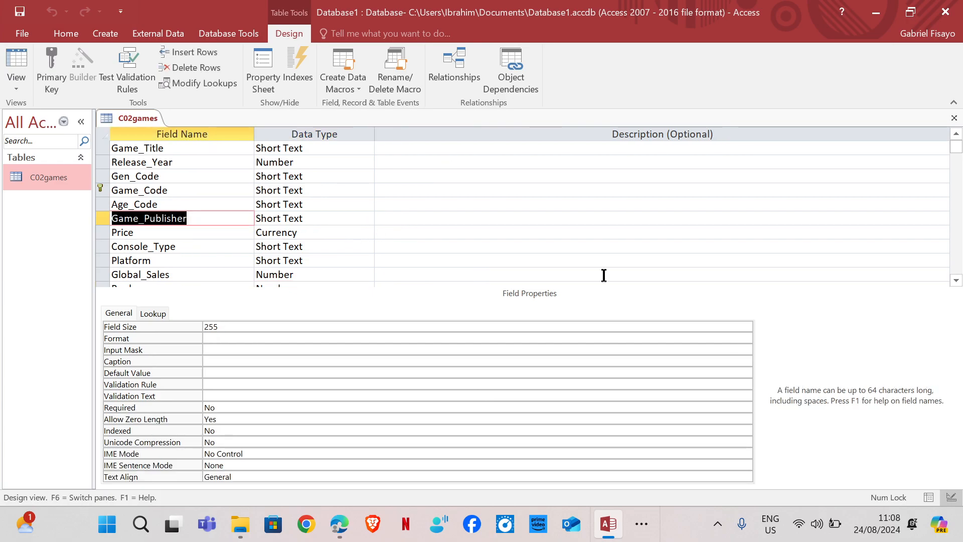
pyautogui.press('super+shift+s')
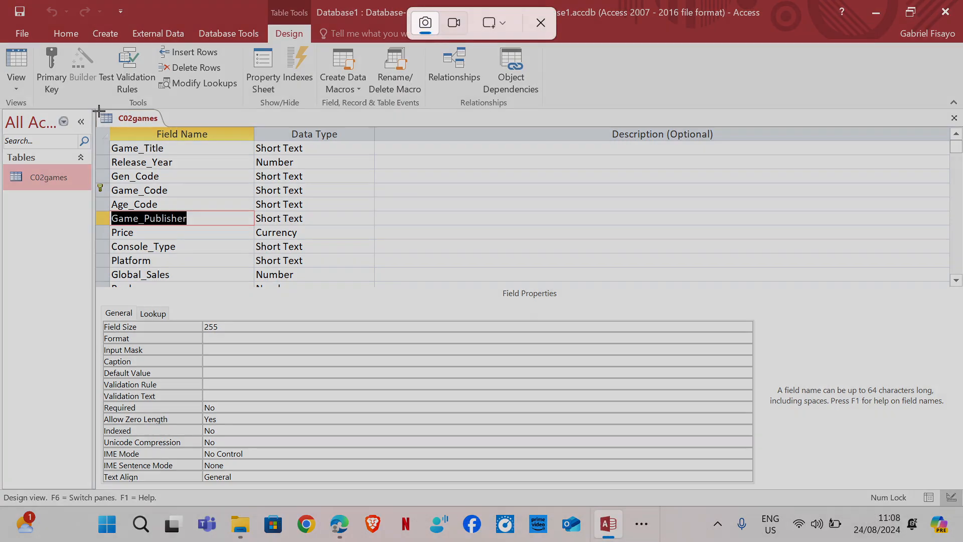
pyautogui.moveTo(92, 105); pyautogui.dragTo(390, 286)
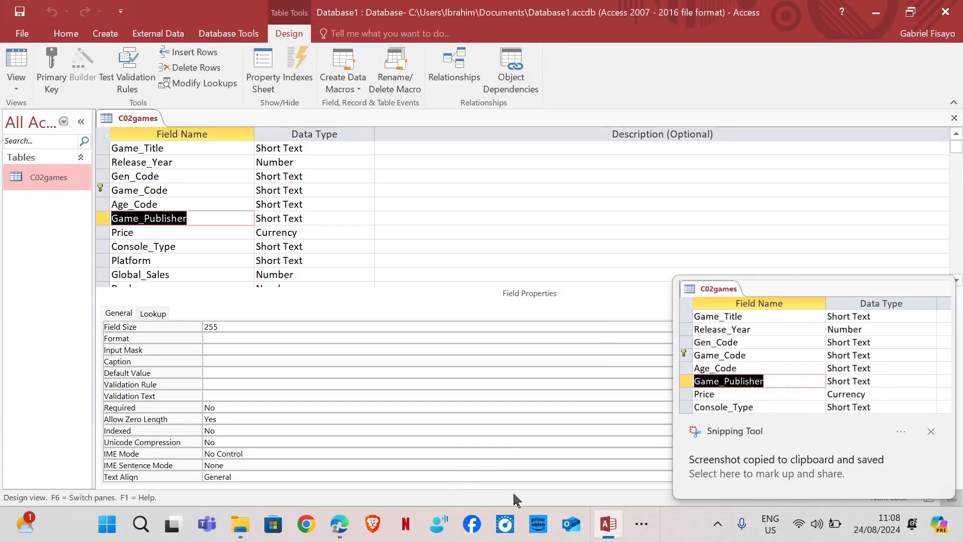
# Step: Switch to EVIDENCE1234.docx in Word and paste the table design screenshot under "Step 11 evidence:"
pyautogui.click(642, 523)
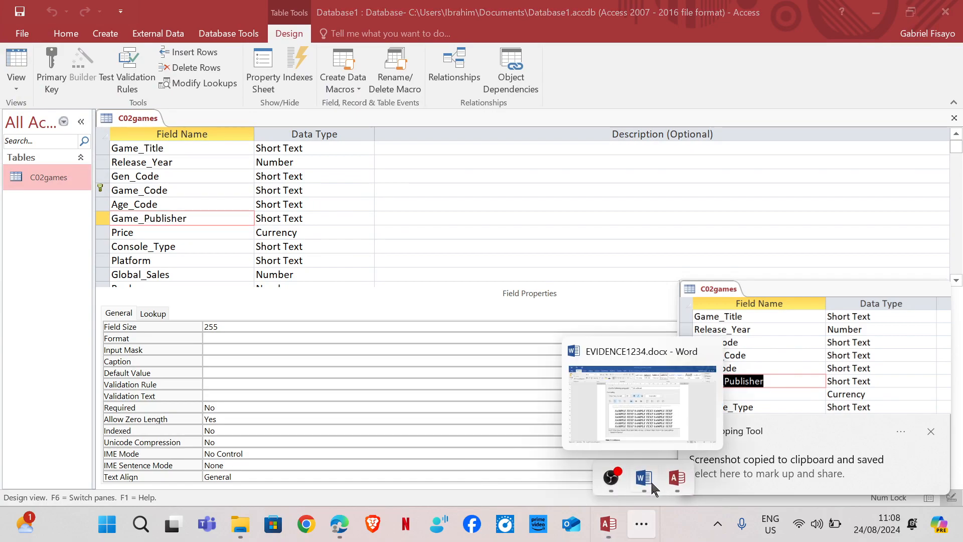
pyautogui.click(650, 480)
pyautogui.scroll(-5, 351, 417)
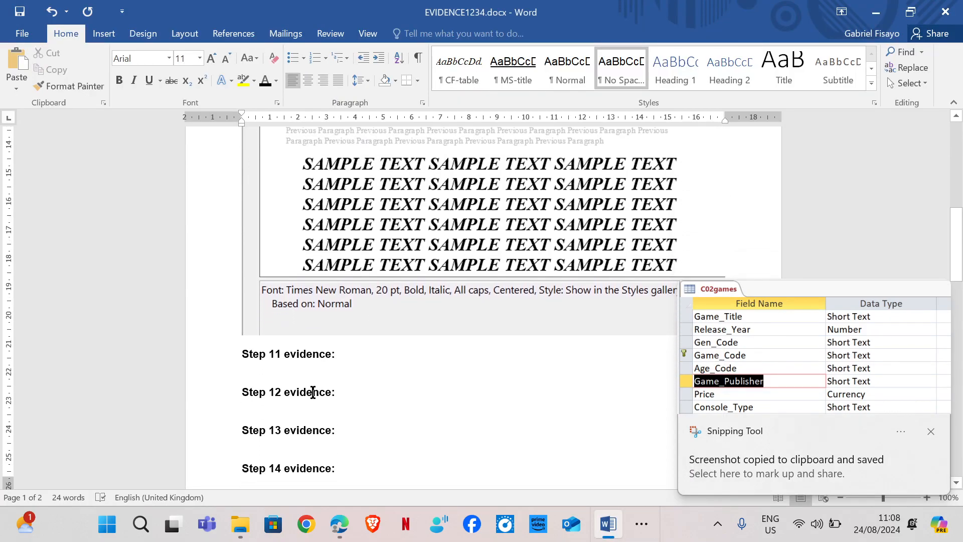
pyautogui.scroll(-2, 318, 391)
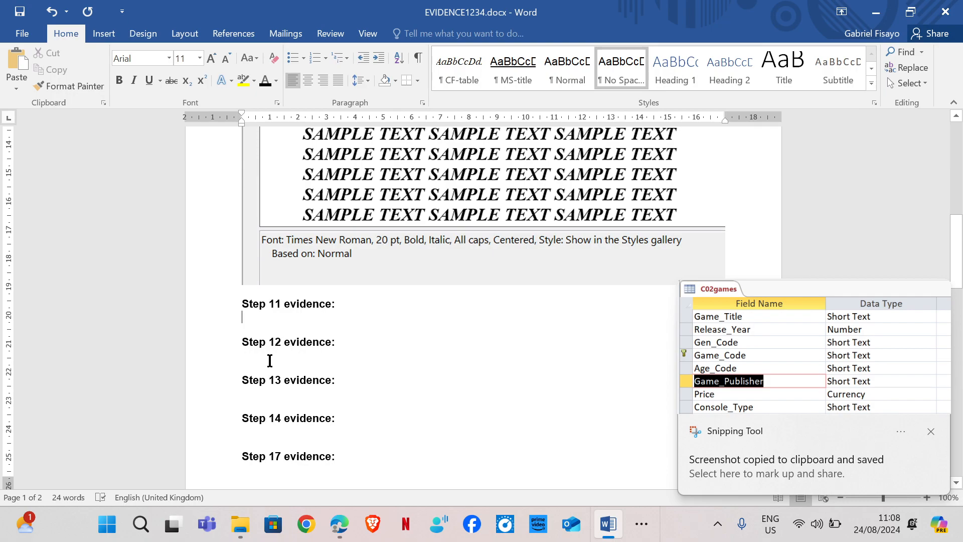
pyautogui.hotkey('ctrl', 'v')
# Step: Read question 12 in the question paper for the next table's import and primary key requirements, and return to Access
pyautogui.moveTo(339, 524)
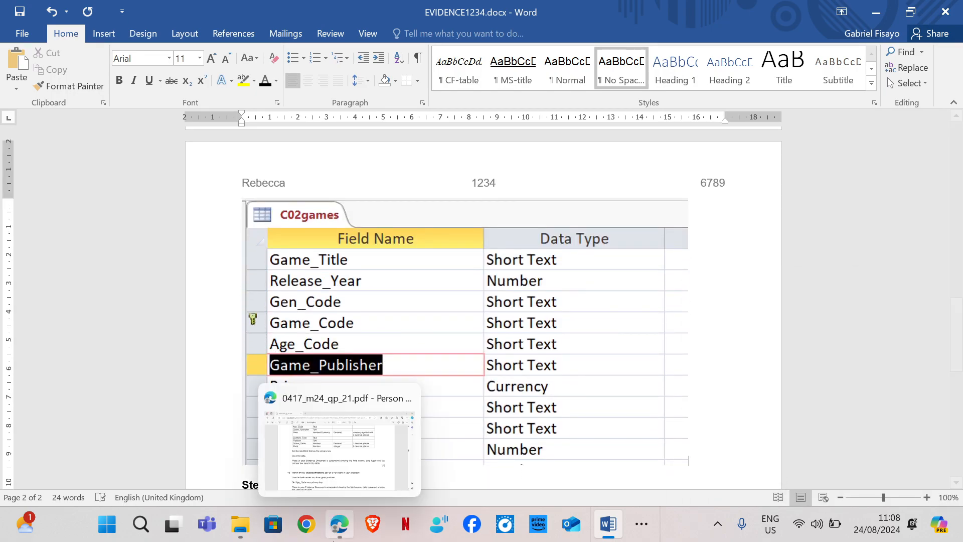
pyautogui.click(325, 458)
pyautogui.scroll(-2, 255, 279)
pyautogui.scroll(-4, 254, 276)
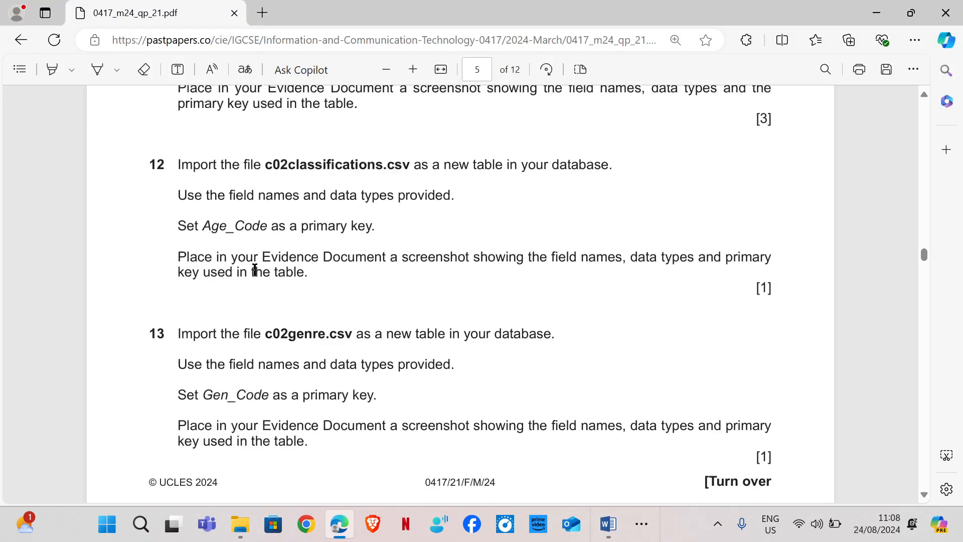
pyautogui.scroll(2, 253, 153)
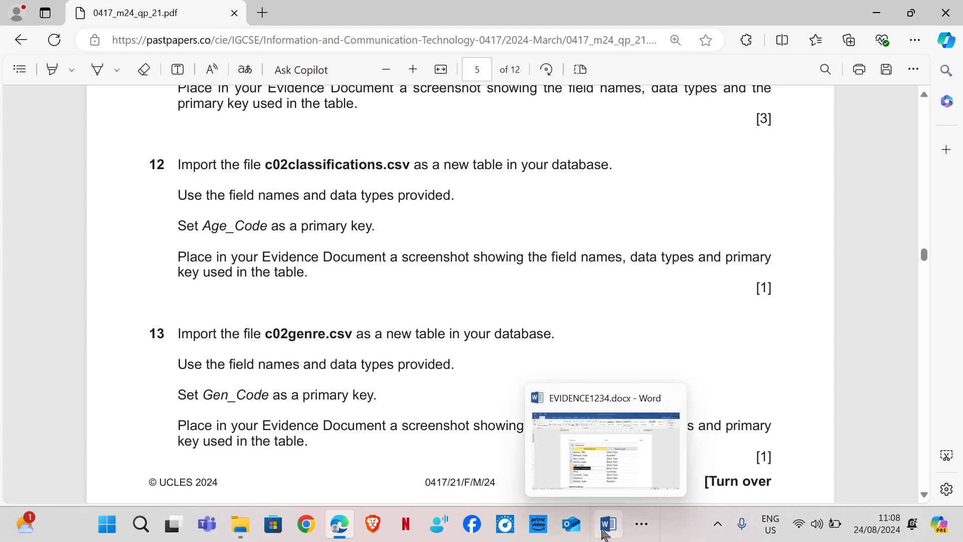
pyautogui.click(644, 524)
pyautogui.click(672, 483)
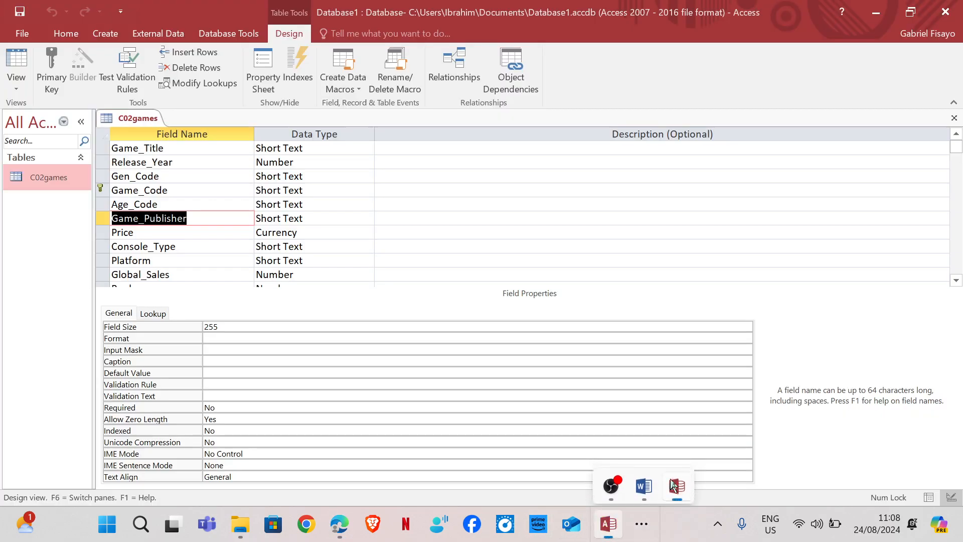
# Step: Start a text file import into a new table with c02classifications.csv from the Source file folder as the data source
pyautogui.click(17, 59)
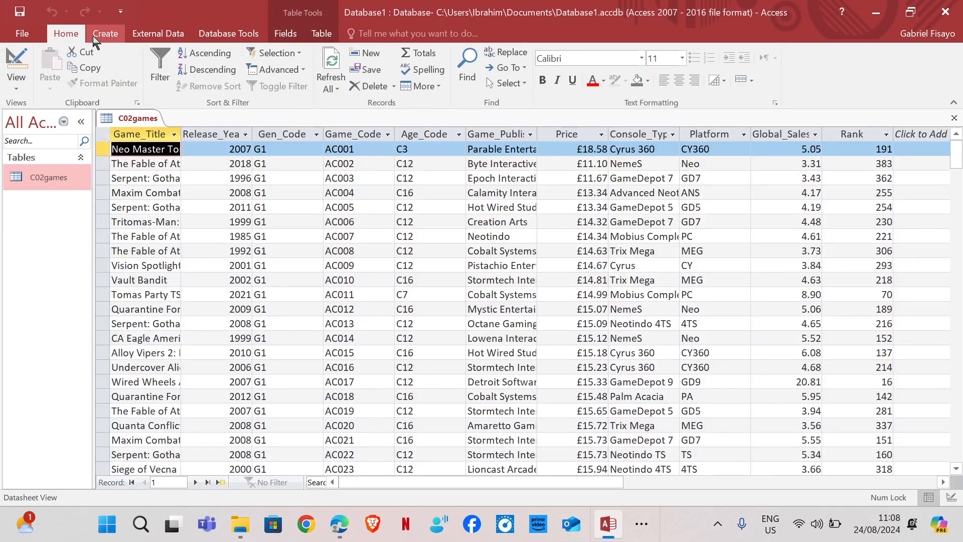
pyautogui.click(158, 33)
pyautogui.click(208, 52)
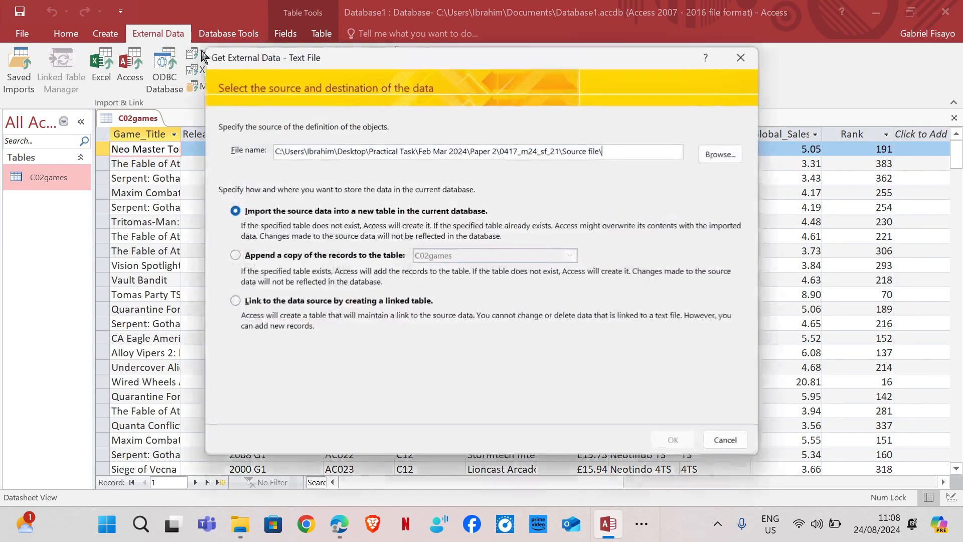
pyautogui.click(710, 157)
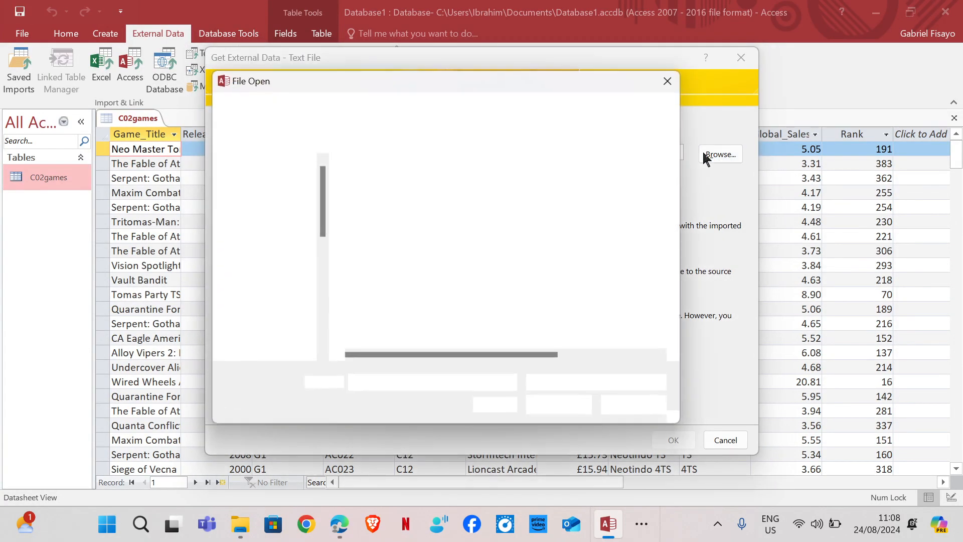
pyautogui.click(433, 213)
pyautogui.click(568, 408)
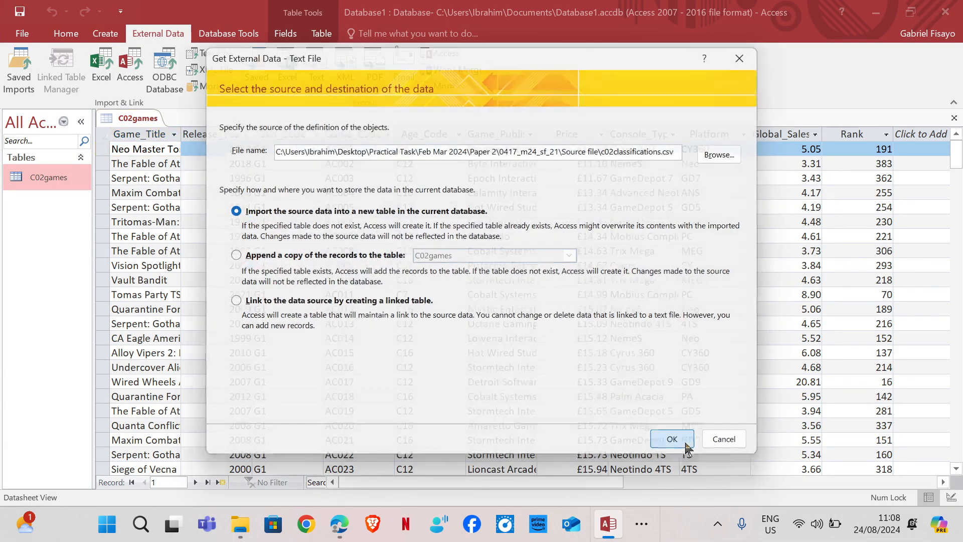
pyautogui.click(672, 439)
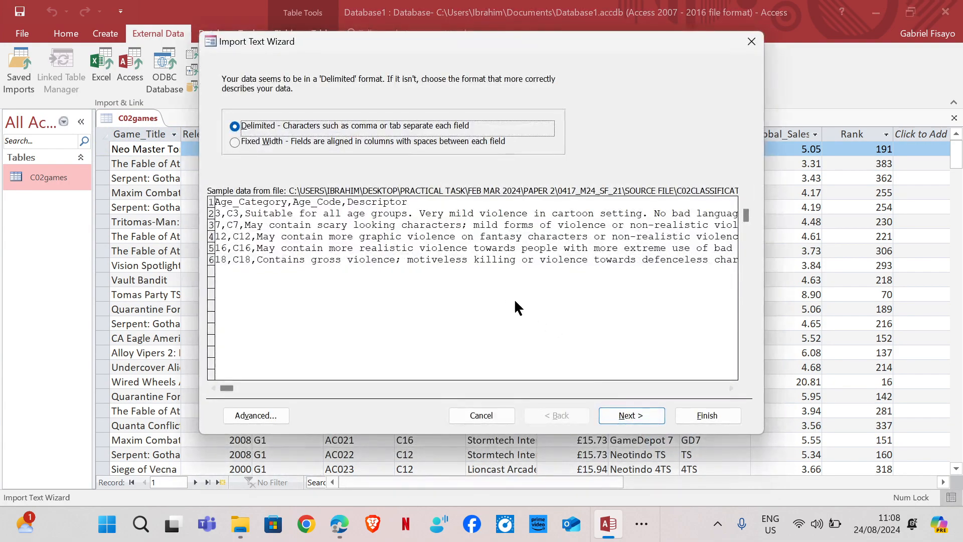
# Step: Set the c02classifications.csv import as comma-delimited with the first row containing field names, keeping the provided field options
pyautogui.click(631, 416)
pyautogui.click(245, 156)
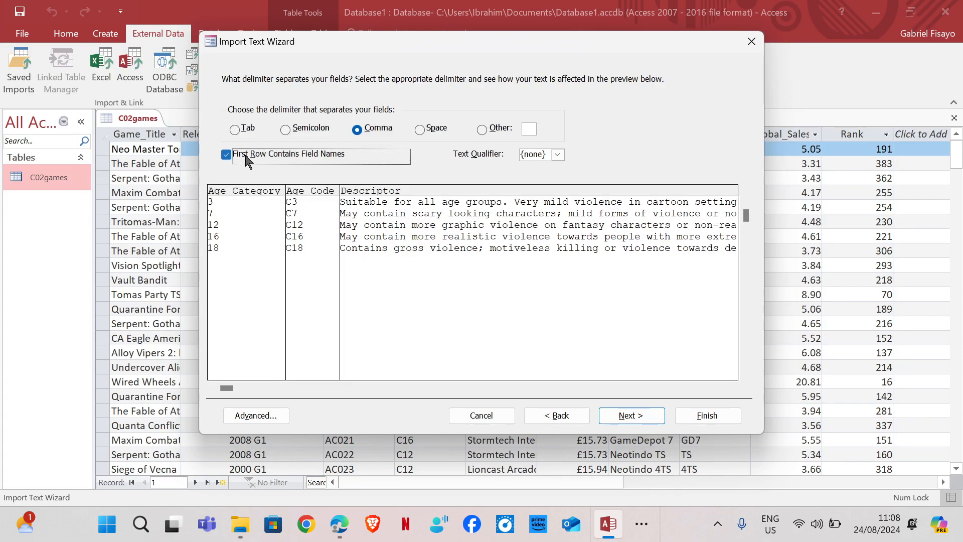
pyautogui.click(633, 417)
pyautogui.click(632, 415)
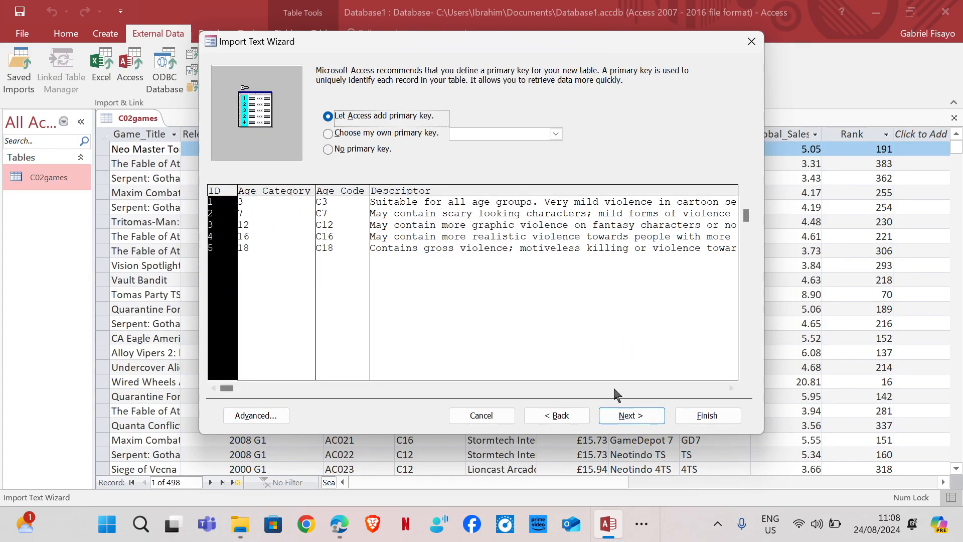
# Step: Check question 12's primary key requirement in the question paper, set Age_Code as the primary key and finish the C02classifications import
pyautogui.click(331, 519)
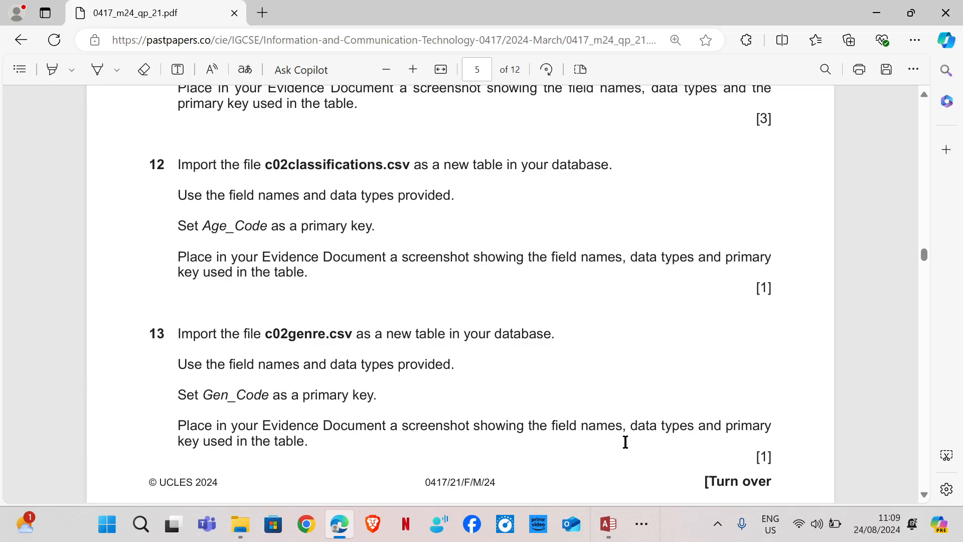
pyautogui.click(613, 525)
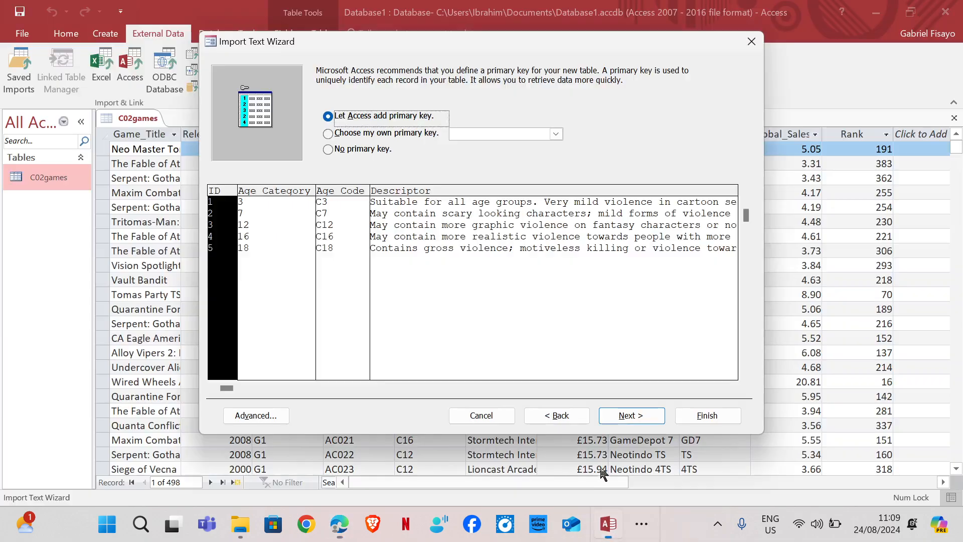
pyautogui.click(401, 135)
pyautogui.click(311, 226)
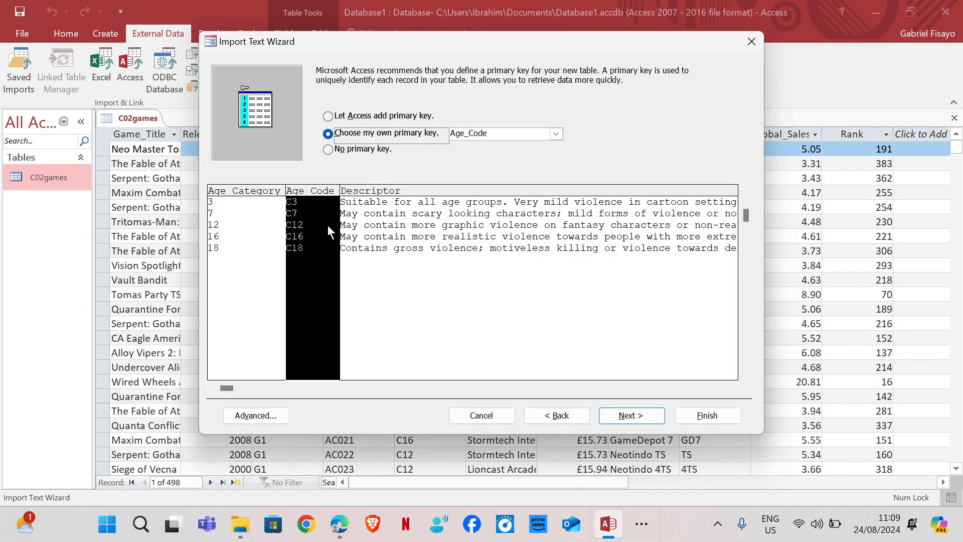
pyautogui.click(631, 416)
pyautogui.click(705, 415)
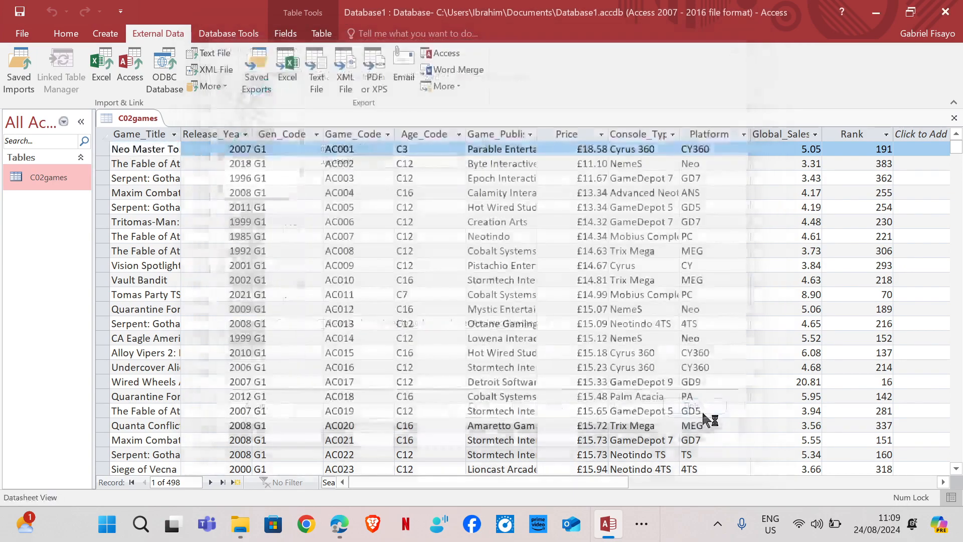
pyautogui.click(704, 436)
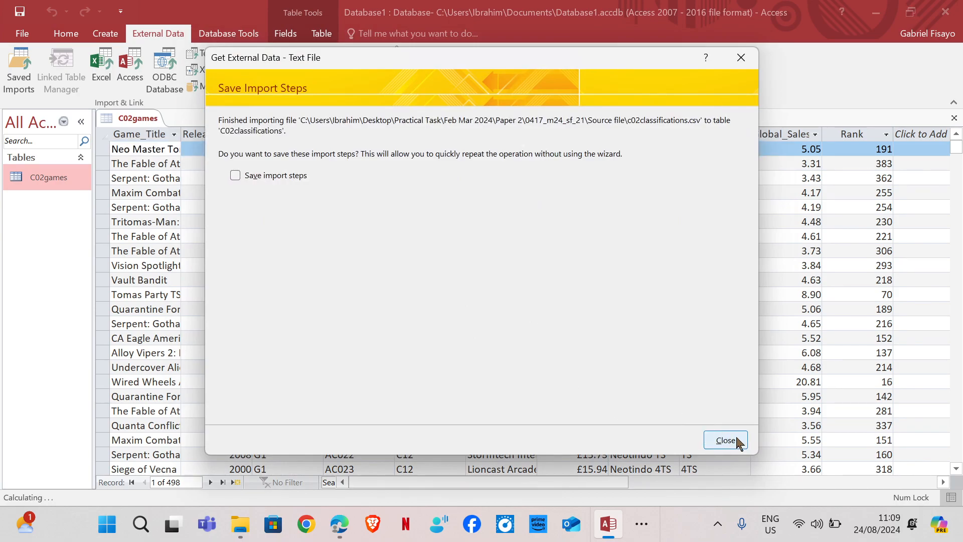
# Step: Open the imported C02classifications table and display it in Design View
pyautogui.doubleClick(55, 178)
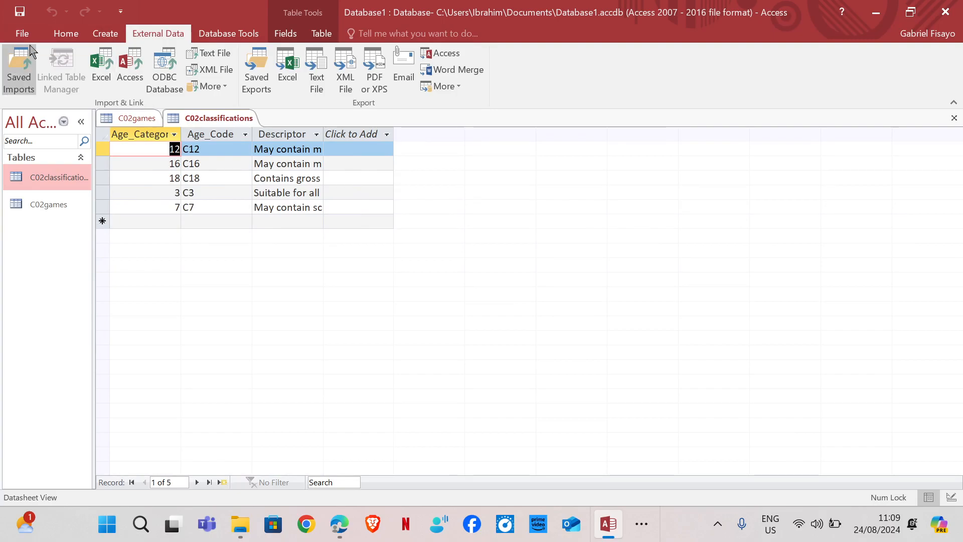
pyautogui.click(66, 33)
pyautogui.click(13, 60)
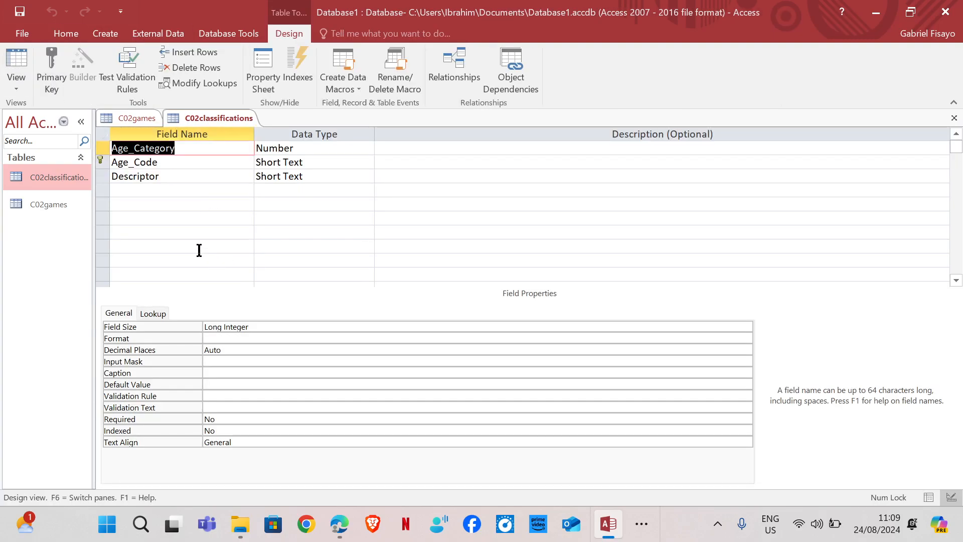
# Step: Close the C02games table so that only C02classifications stays open for the screenshot
pyautogui.press('super+shift+s')
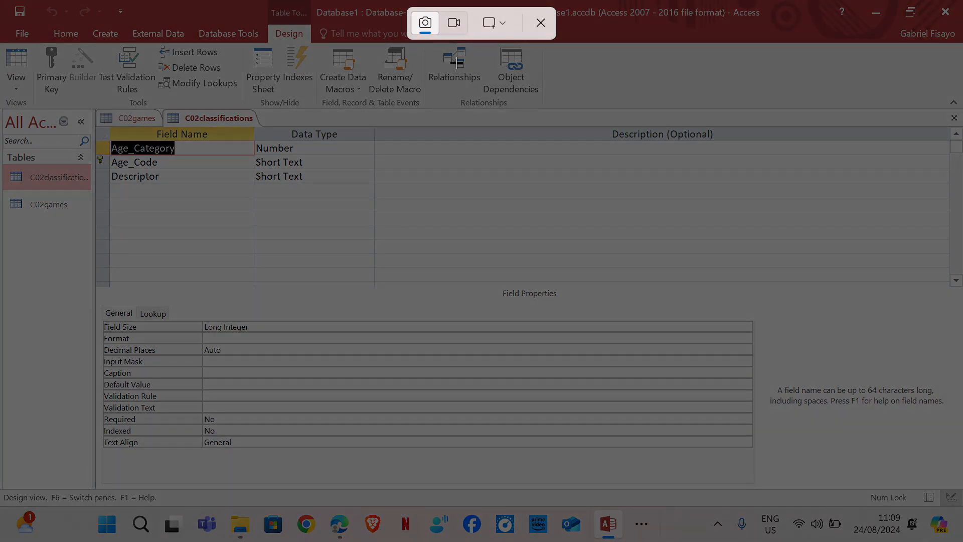
pyautogui.click(540, 23)
pyautogui.click(142, 118)
pyautogui.rightClick(142, 118)
pyautogui.click(160, 141)
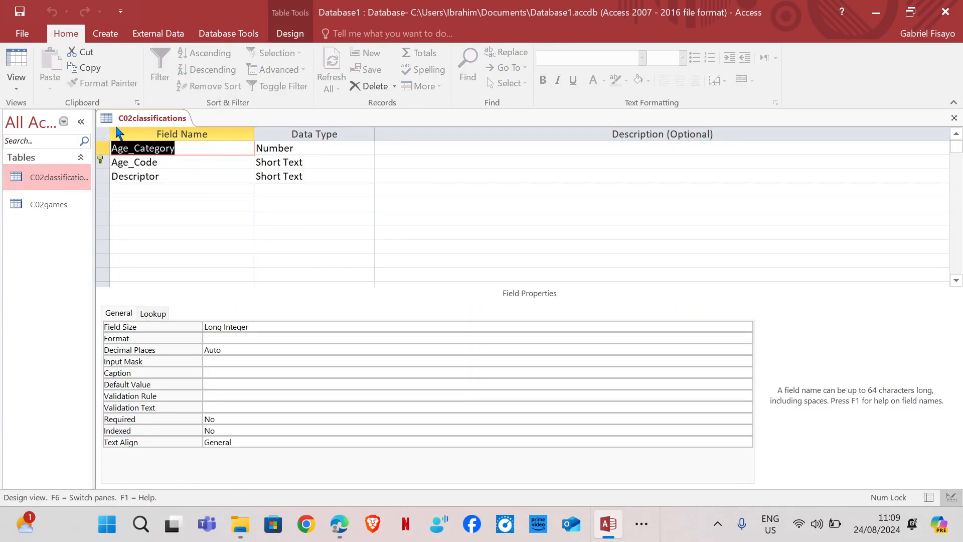
# Step: Capture the C02classifications field names, data types and primary key, and paste the screenshot under "Step 12 evidence:" in EVIDENCE1234.docx in Word
pyautogui.press('super+shift+s')
pyautogui.moveTo(98, 108); pyautogui.dragTo(373, 219)
pyautogui.moveTo(339, 523)
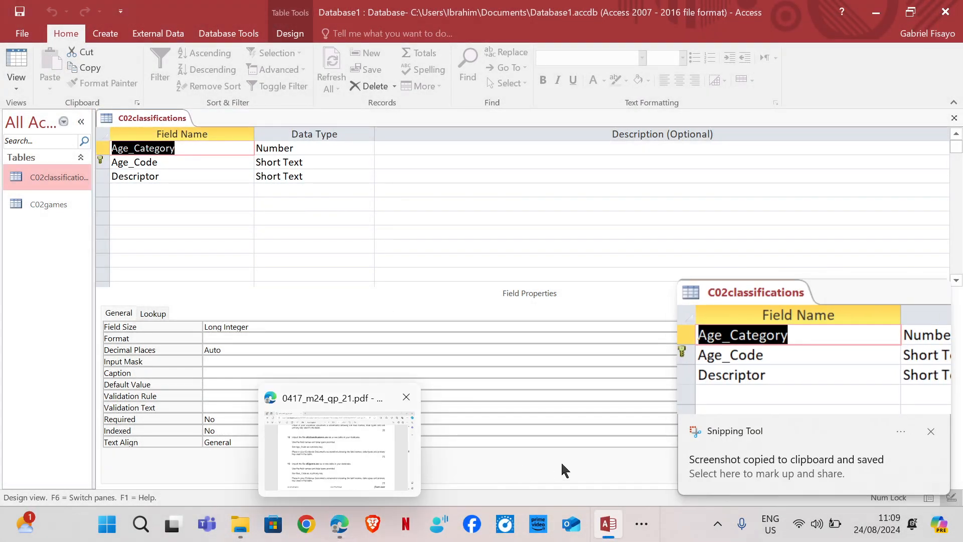
pyautogui.click(641, 524)
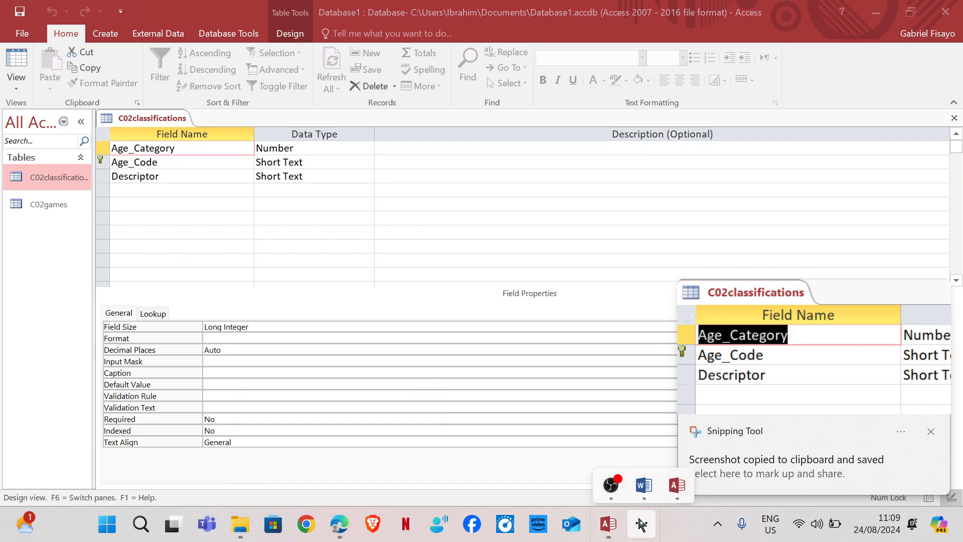
pyautogui.click(643, 479)
pyautogui.scroll(-3, 338, 406)
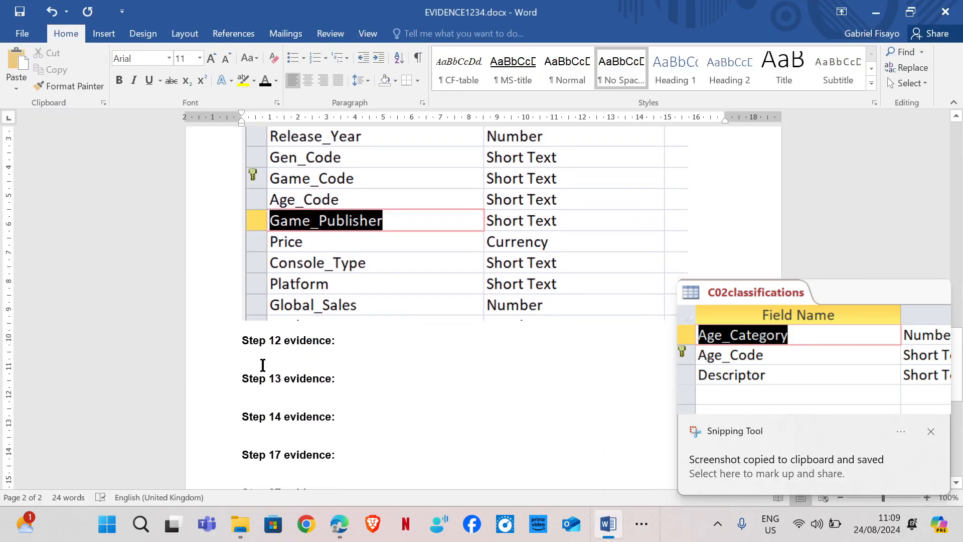
pyautogui.hotkey('ctrl', 'v')
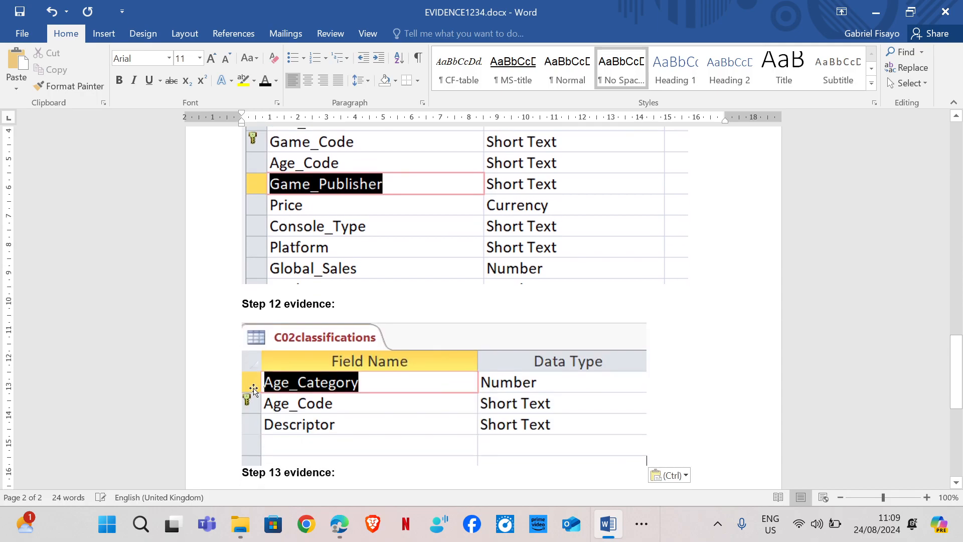
# Step: Read question 13 in the question paper for the genre table's import and primary key requirements, and return to Access
pyautogui.moveTo(338, 524)
pyautogui.click(315, 387)
pyautogui.scroll(-3, 232, 294)
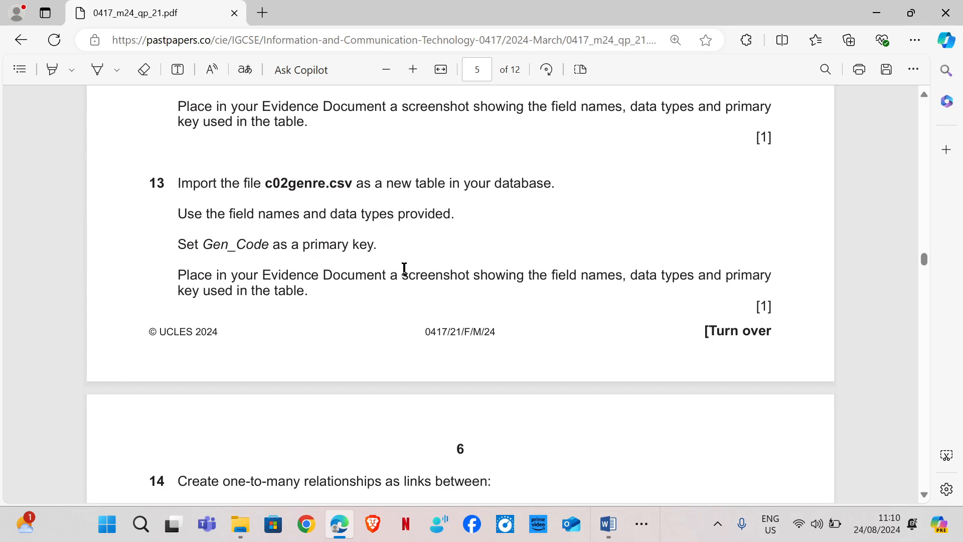
pyautogui.click(638, 530)
pyautogui.click(677, 481)
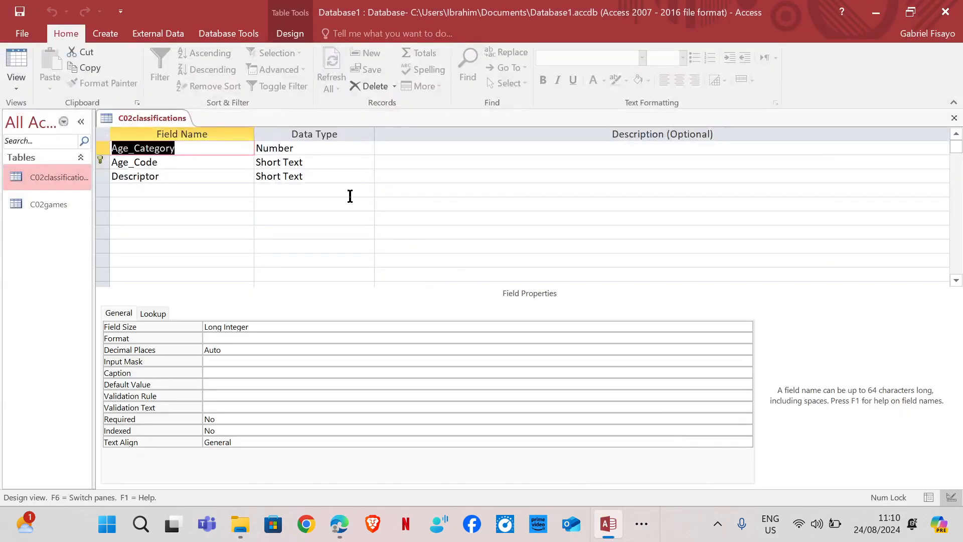
# Step: Close the C02classifications table and start a text file import with c02genre.csv as the data source
pyautogui.rightClick(151, 119)
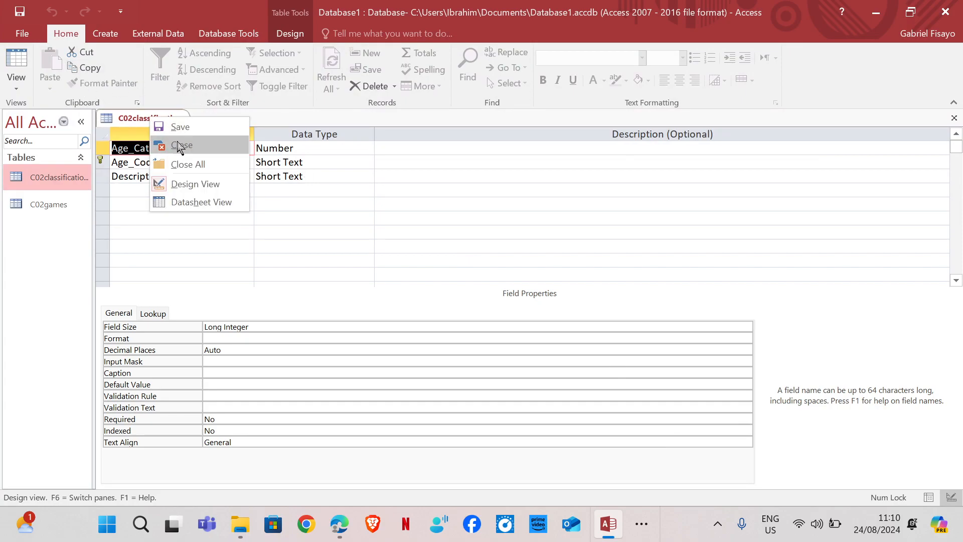
pyautogui.click(180, 145)
pyautogui.click(158, 33)
pyautogui.click(205, 54)
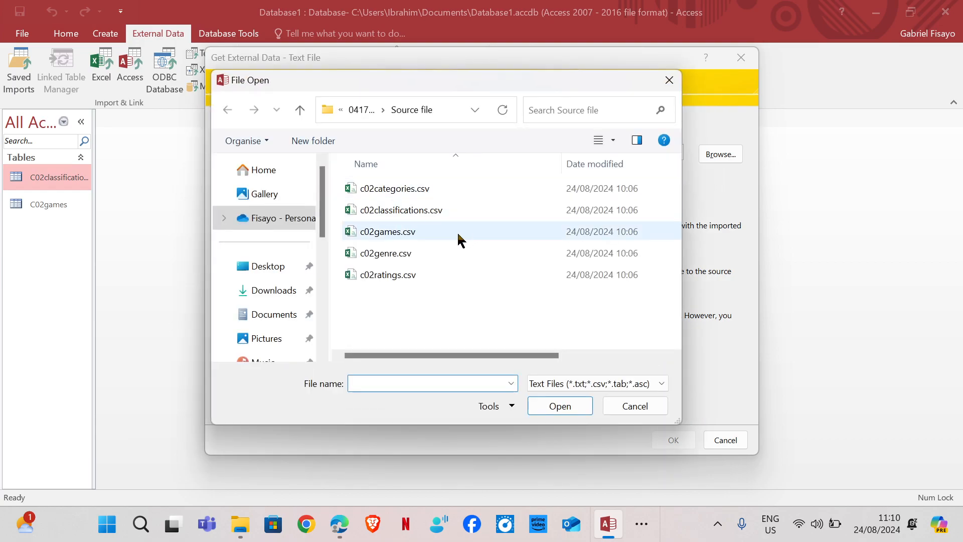
pyautogui.click(389, 253)
pyautogui.click(572, 407)
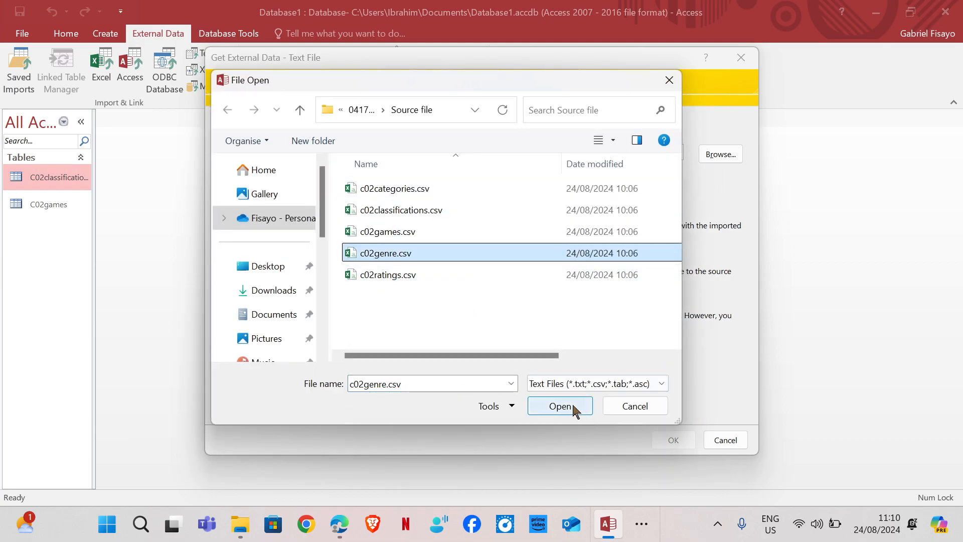
pyautogui.click(682, 441)
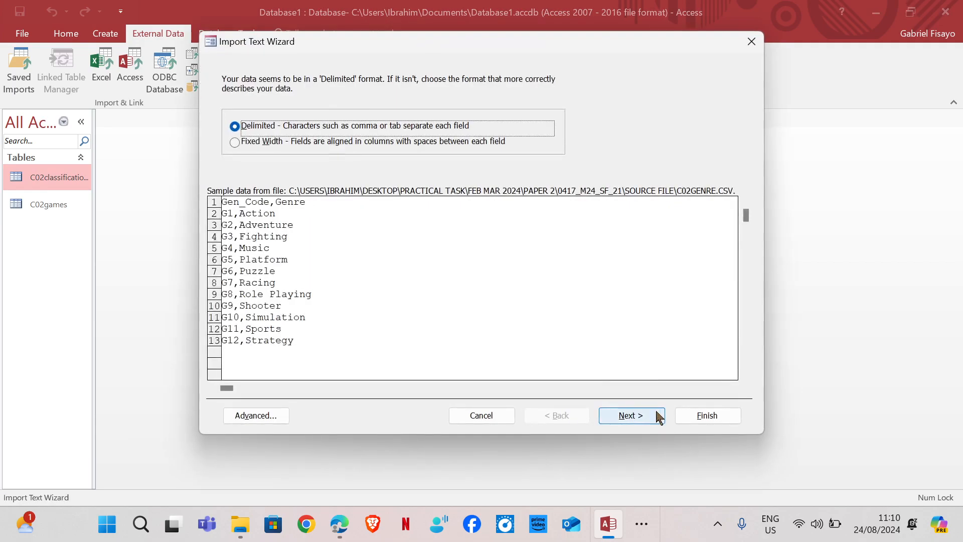
# Step: Set the c02genre.csv import as comma-delimited with the first row containing field names, keeping the provided field options
pyautogui.click(610, 413)
pyautogui.click(236, 155)
pyautogui.click(624, 416)
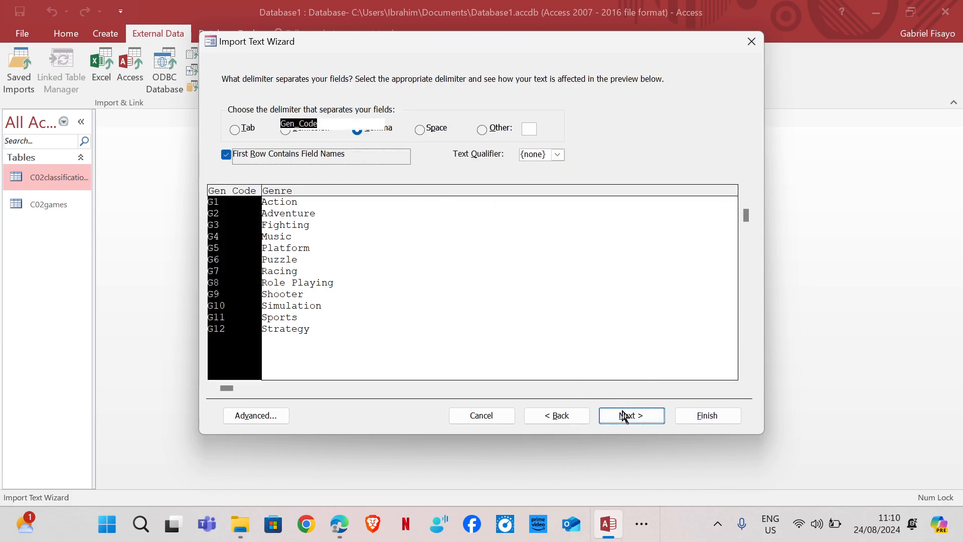
pyautogui.click(627, 420)
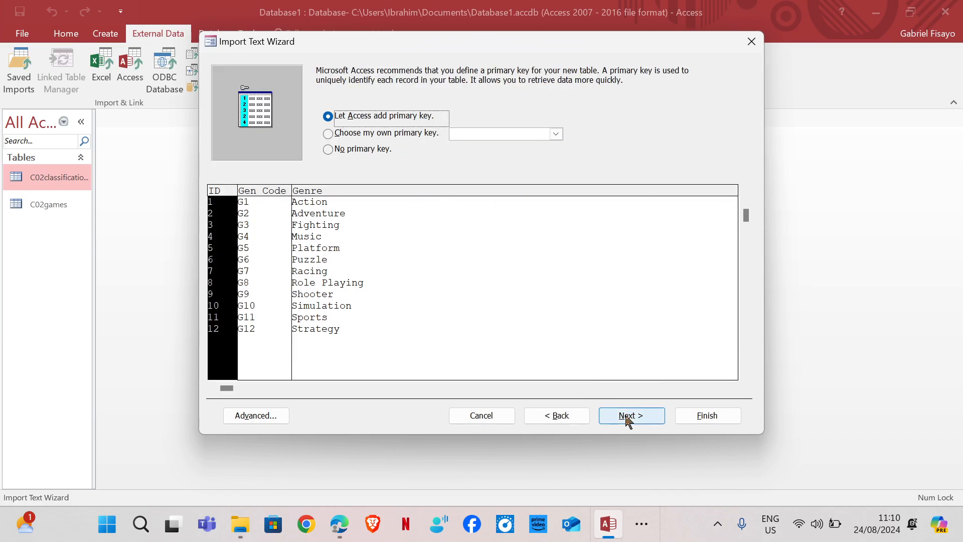
# Step: Set Gen_Code as the primary key and finish importing the C02genre table without saving the import steps
pyautogui.click(344, 135)
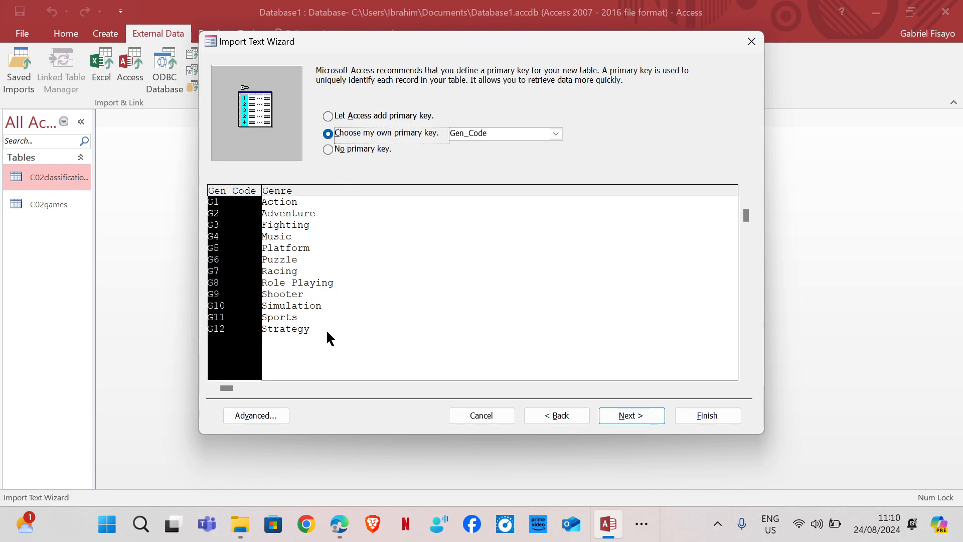
pyautogui.click(246, 236)
pyautogui.click(635, 414)
pyautogui.click(691, 414)
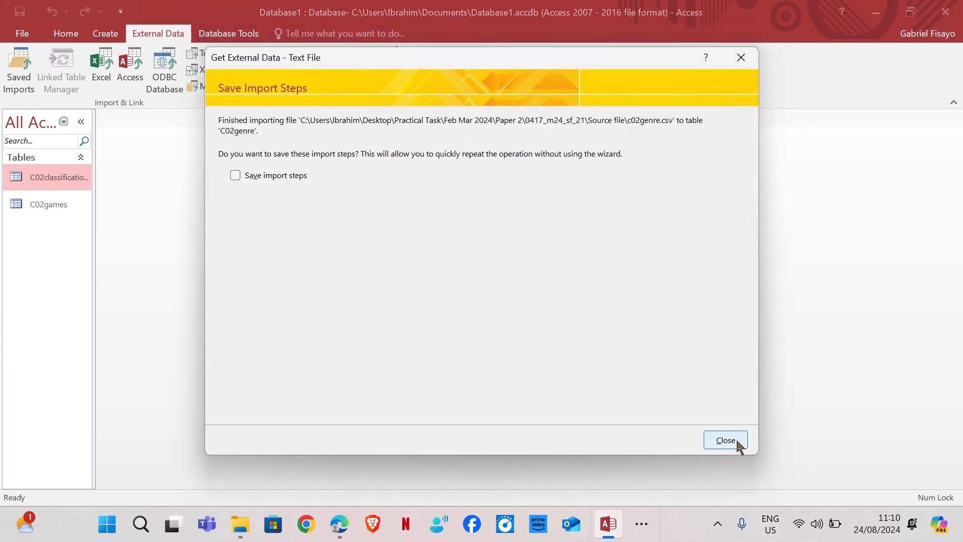
pyautogui.click(725, 440)
# Step: Open the imported C02genre table and display its field names, data types and primary key in Design View
pyautogui.click(52, 234)
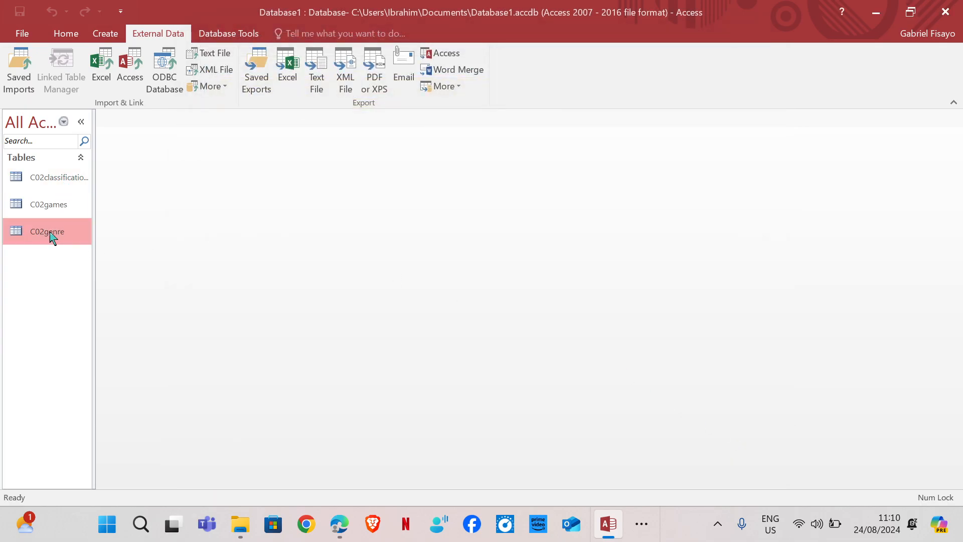
pyautogui.doubleClick(53, 233)
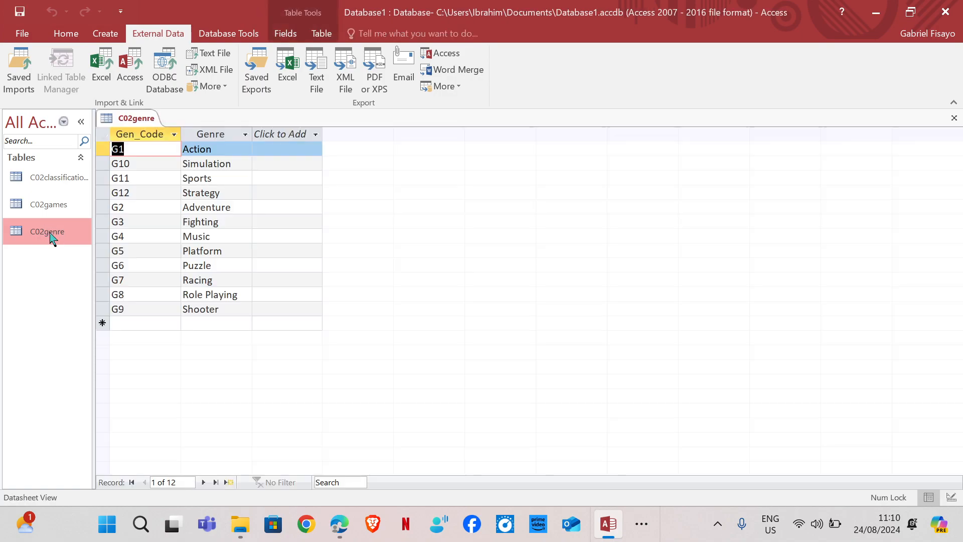
pyautogui.click(64, 36)
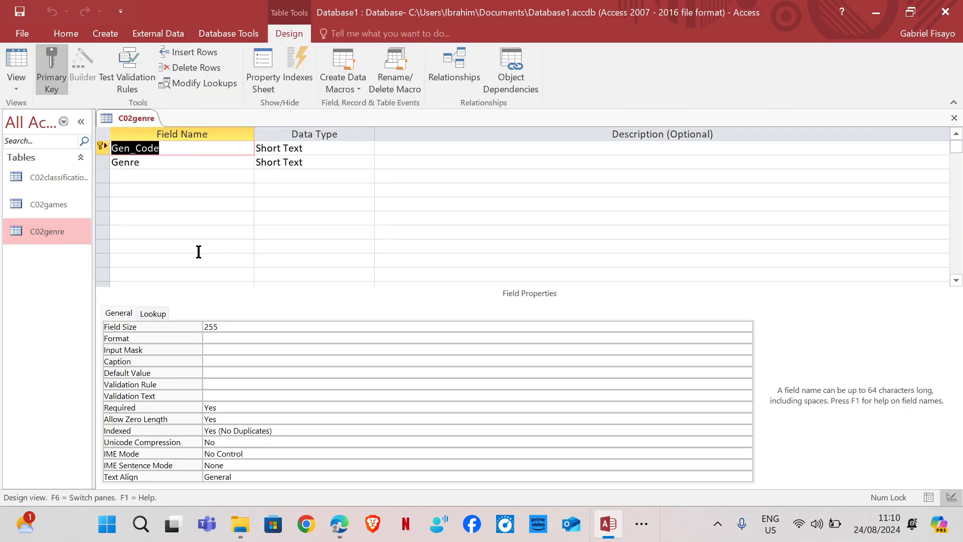
pyautogui.moveTo(339, 524)
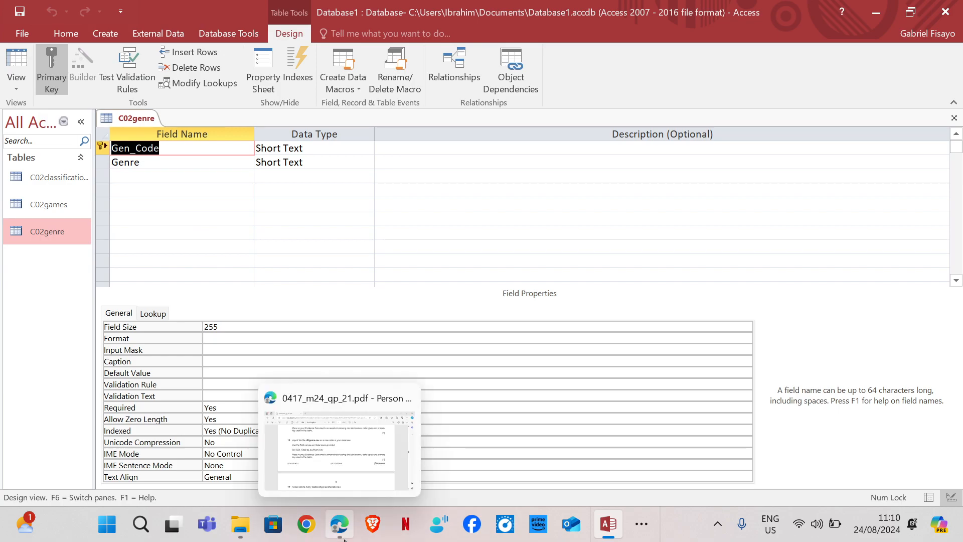
pyautogui.moveTo(331, 443)
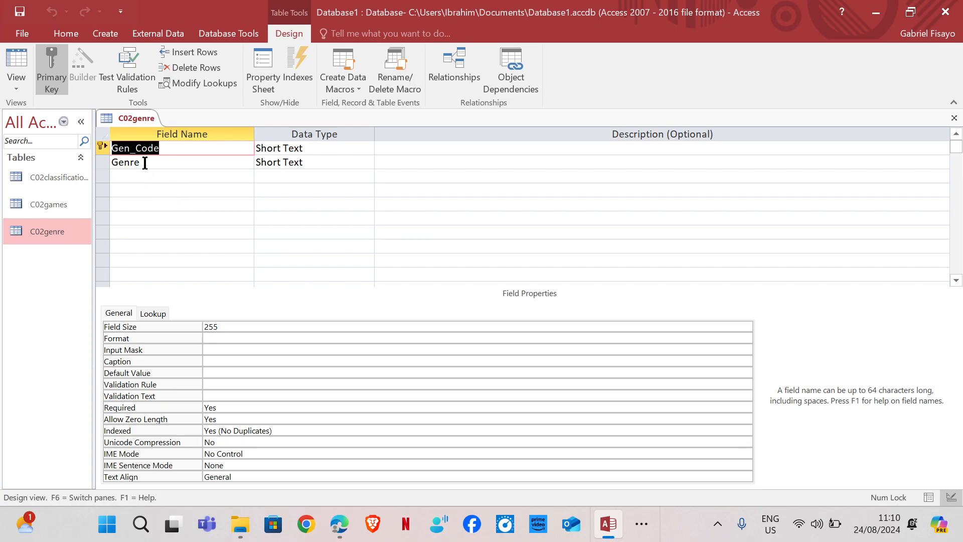
# Step: Capture the C02genre field names, data types and primary key, and paste the screenshot under Step 13 evidence in the Word document
pyautogui.press('super+shift+s')
pyautogui.moveTo(96, 108); pyautogui.dragTo(375, 192)
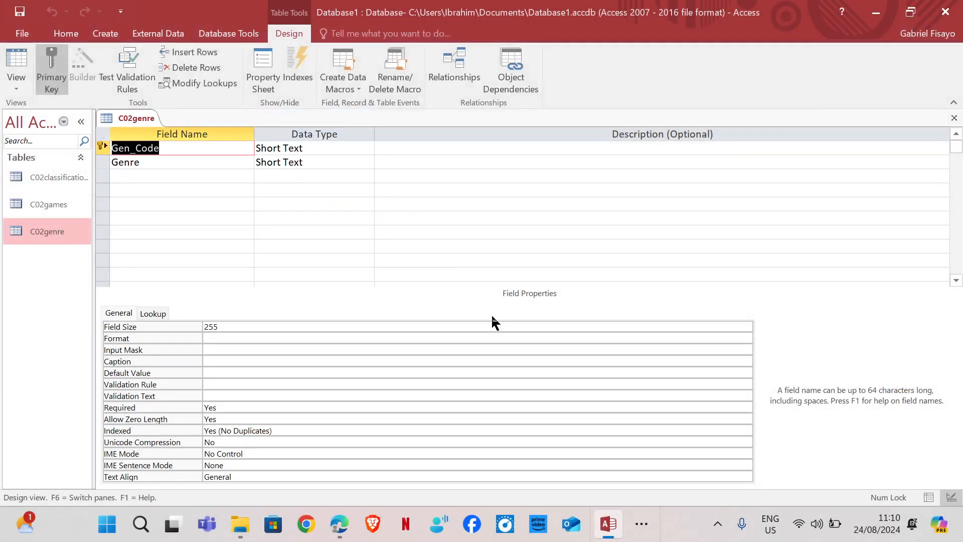
pyautogui.click(647, 527)
pyautogui.click(647, 479)
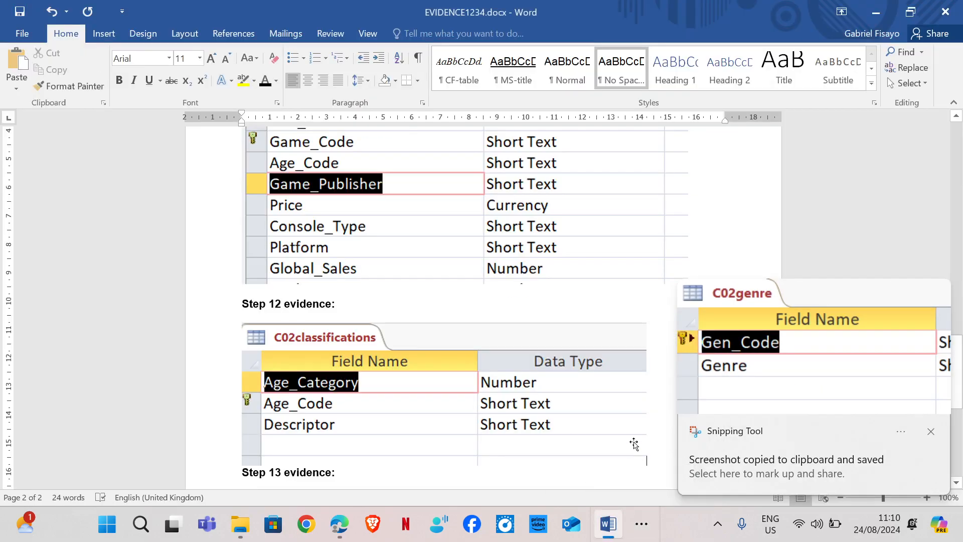
pyautogui.scroll(-3, 353, 389)
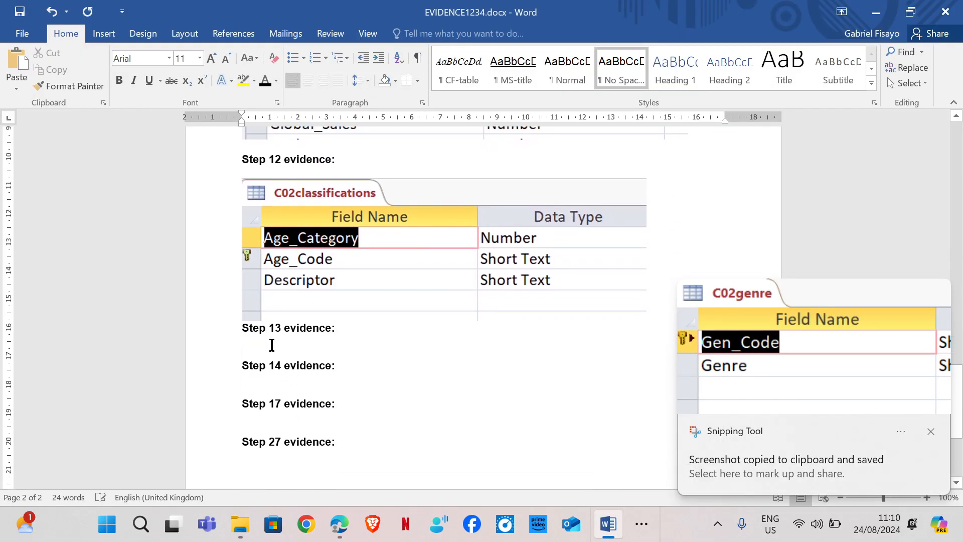
pyautogui.hotkey('ctrl', 'v')
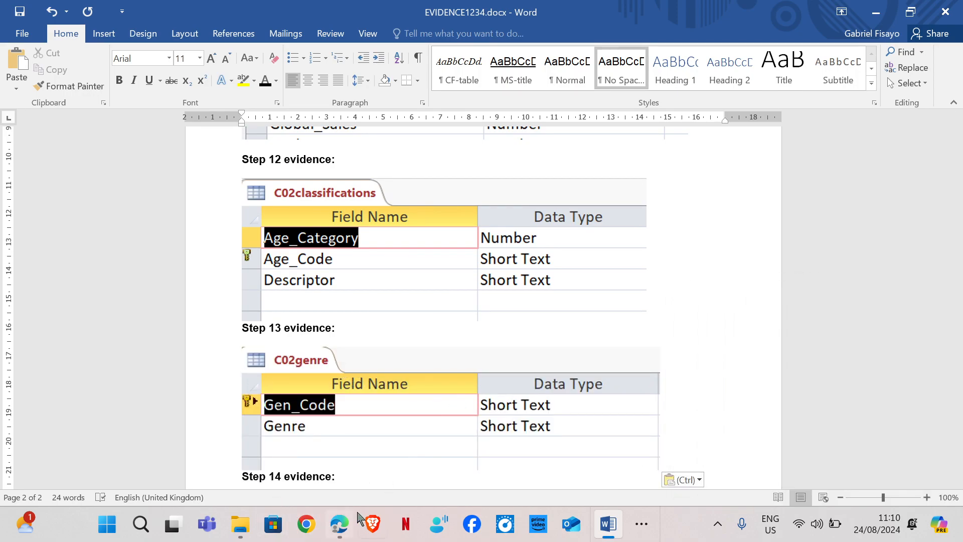
# Step: Switch to the question paper in Edge and highlight "genre table" and "games table" in the first bullet of question 14
pyautogui.click(356, 469)
pyautogui.scroll(-3, 300, 347)
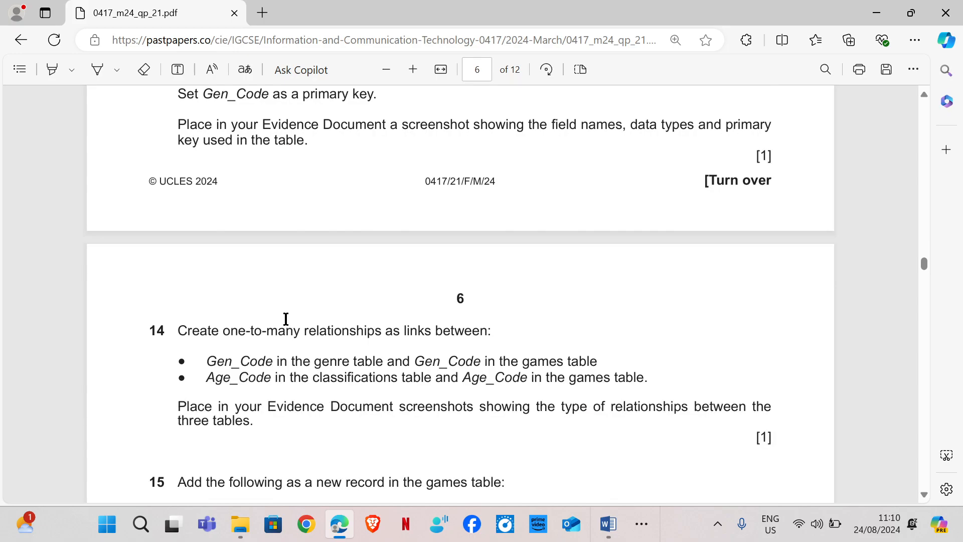
pyautogui.scroll(-2, 222, 294)
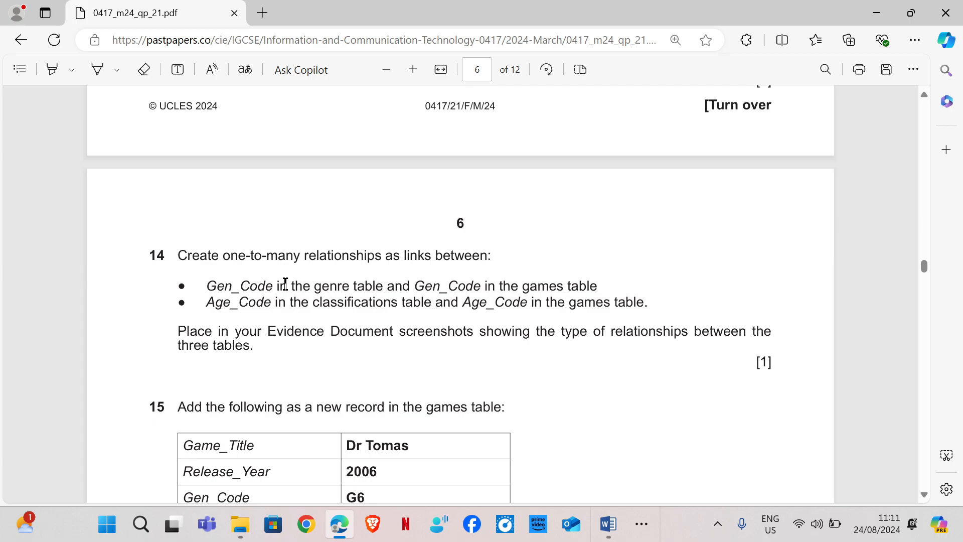
pyautogui.scroll(-2, 279, 286)
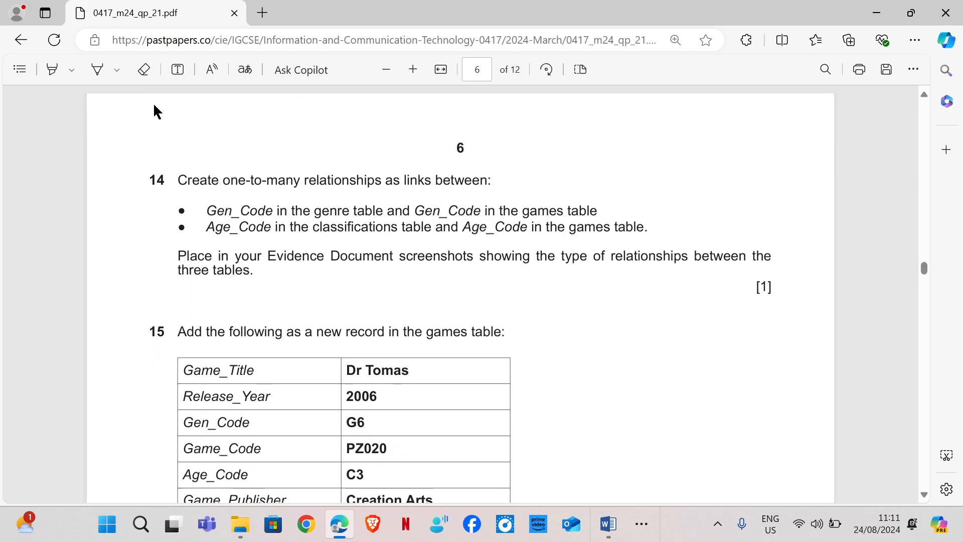
pyautogui.click(53, 70)
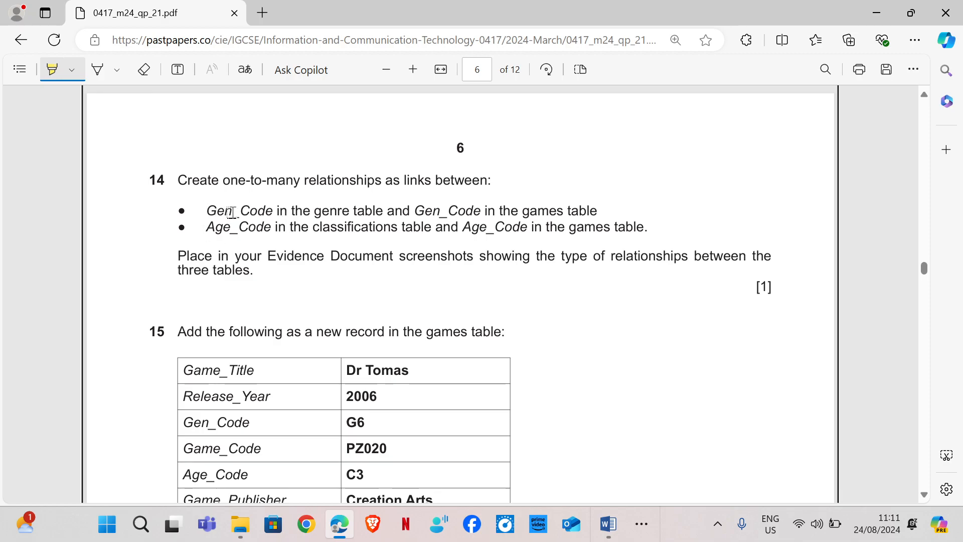
pyautogui.moveTo(315, 211); pyautogui.dragTo(384, 210)
pyautogui.moveTo(522, 213); pyautogui.dragTo(604, 213)
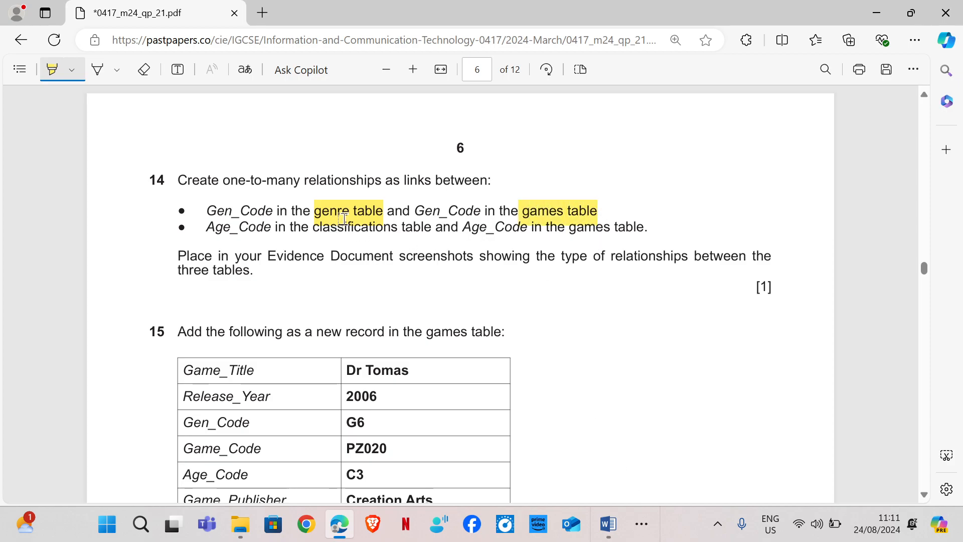
# Step: Switch to Access and add the C02genre, C02games and C02classifications tables to the Relationships window
pyautogui.click(642, 523)
pyautogui.click(677, 495)
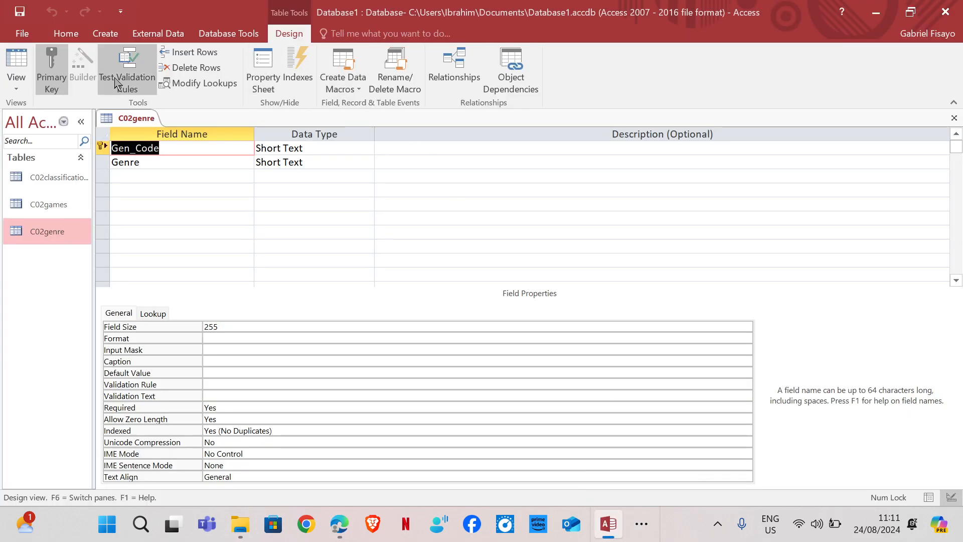
pyautogui.click(222, 35)
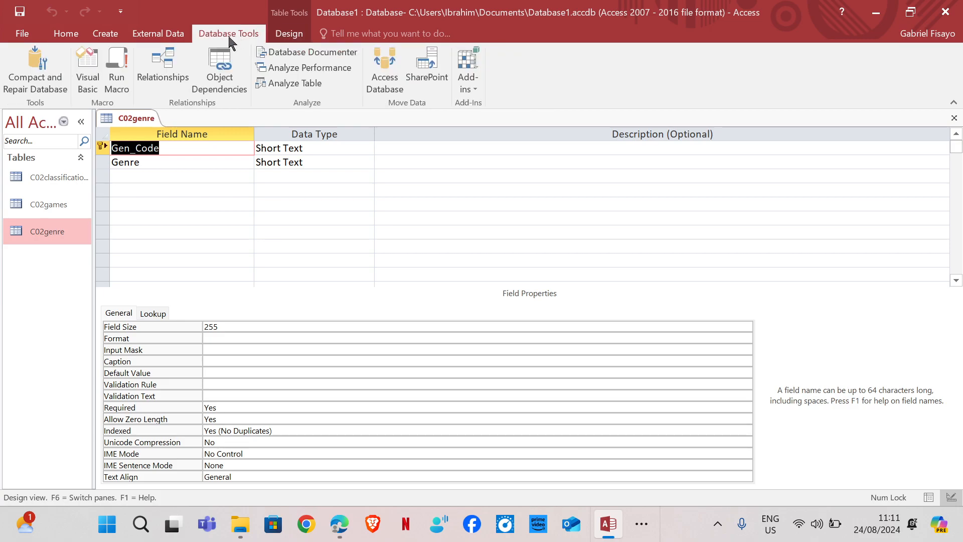
pyautogui.click(153, 61)
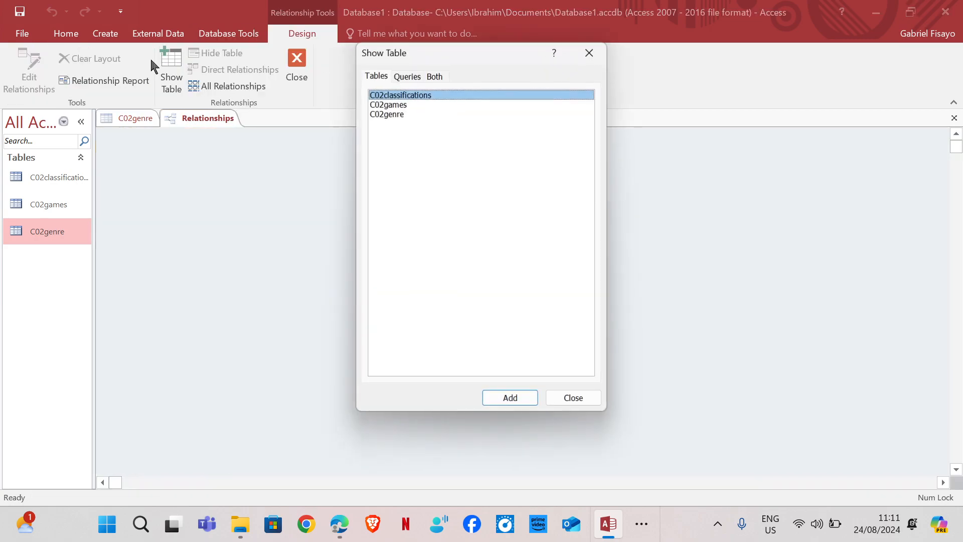
pyautogui.click(388, 116)
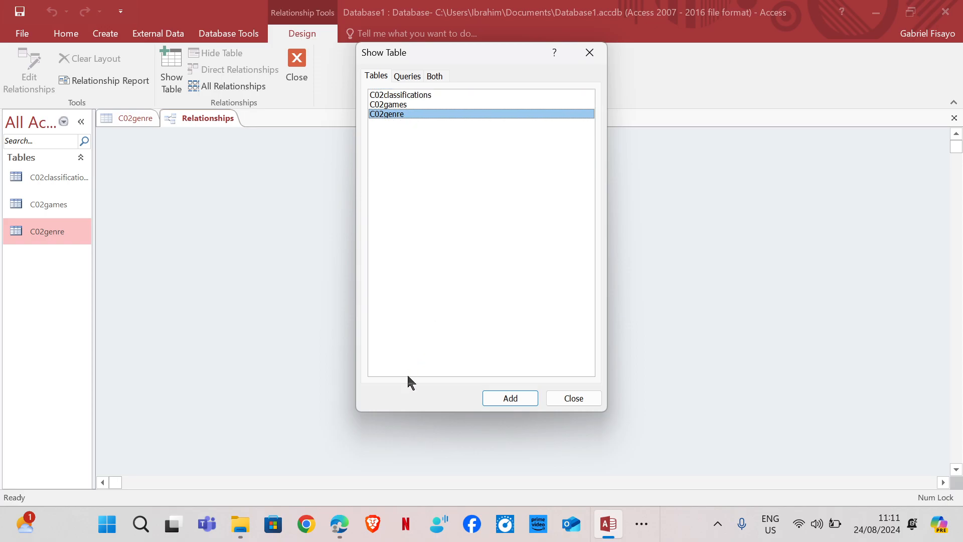
pyautogui.moveTo(339, 524)
pyautogui.click(517, 399)
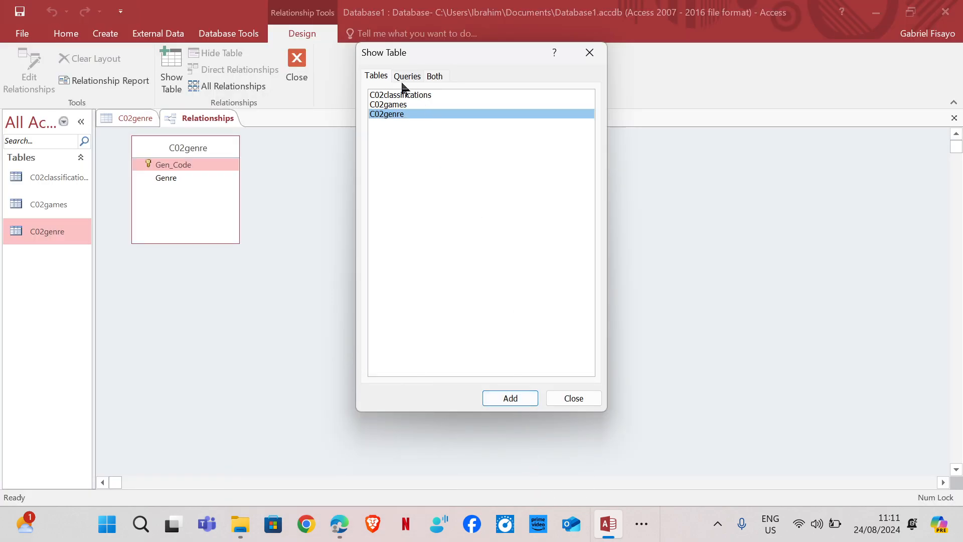
pyautogui.click(404, 103)
pyautogui.click(511, 396)
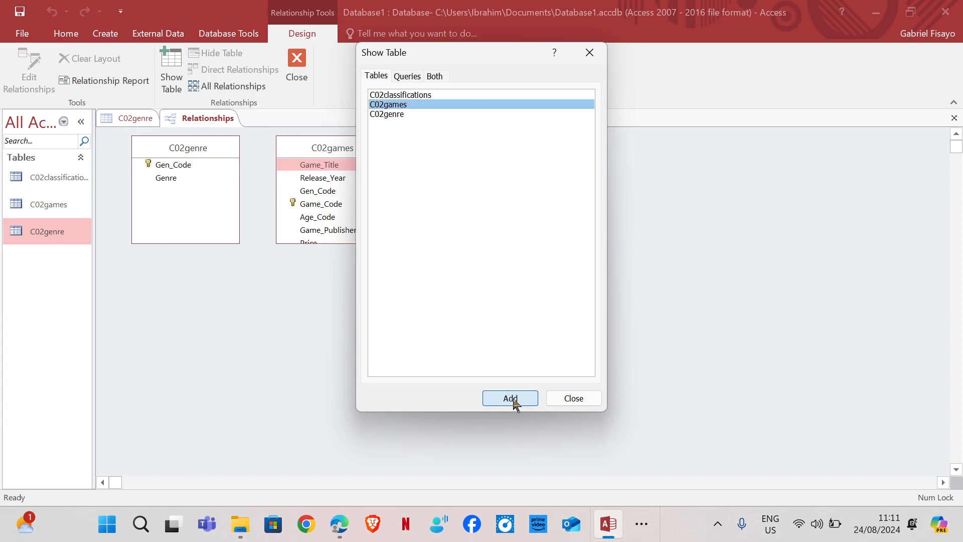
pyautogui.click(432, 95)
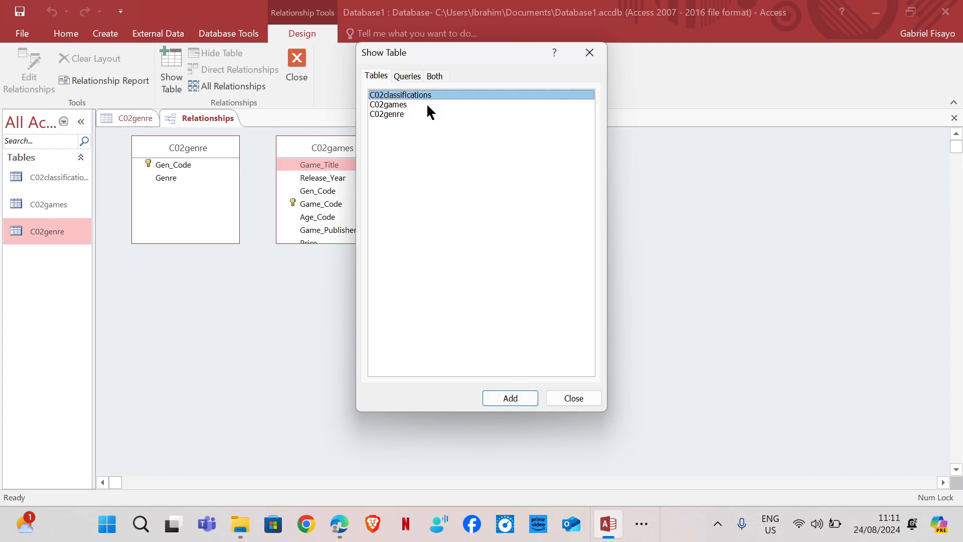
pyautogui.moveTo(339, 524)
pyautogui.click(512, 398)
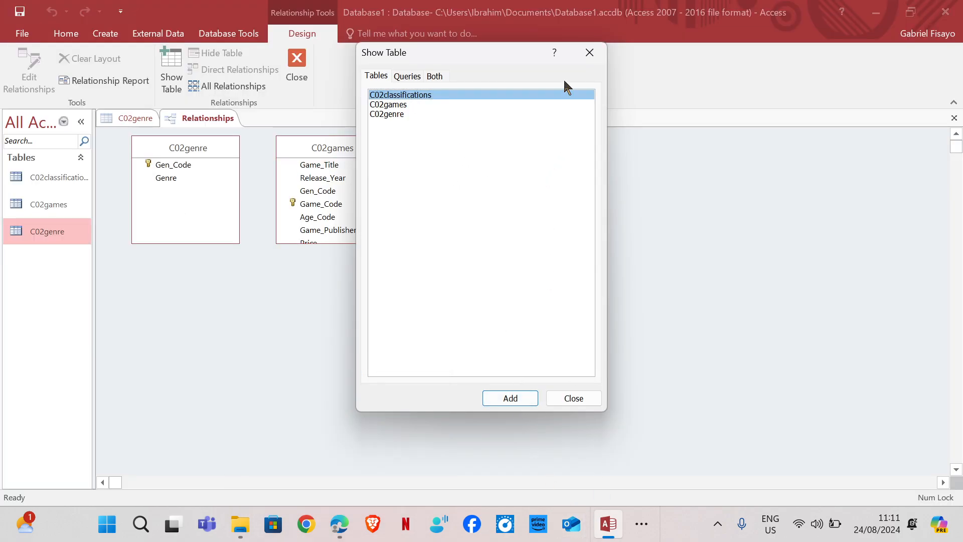
pyautogui.click(590, 52)
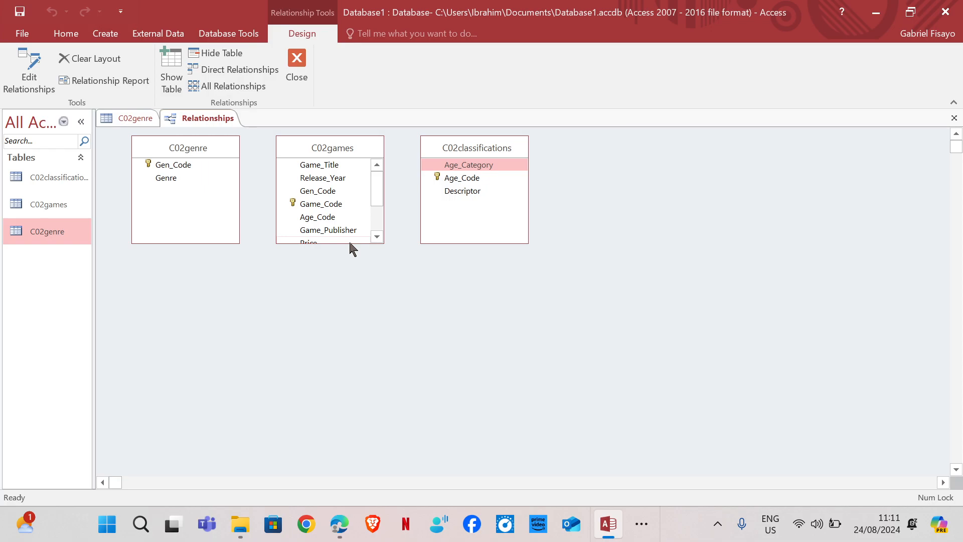
# Step: Enlarge the C02games field list to show all fields and create a one-to-many relationship from C02genre Gen_Code to C02games Gen_Code
pyautogui.moveTo(371, 243); pyautogui.dragTo(375, 315)
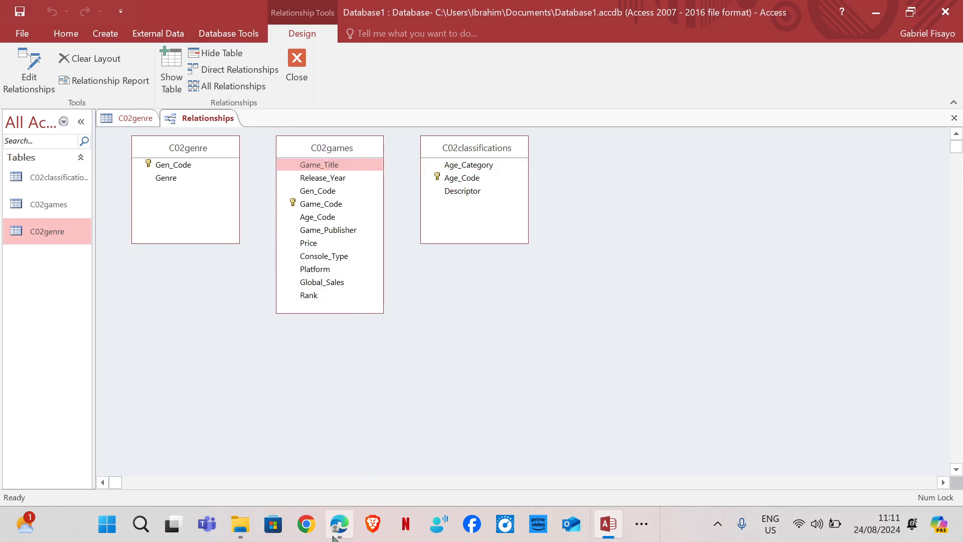
pyautogui.moveTo(333, 536)
pyautogui.moveTo(337, 453)
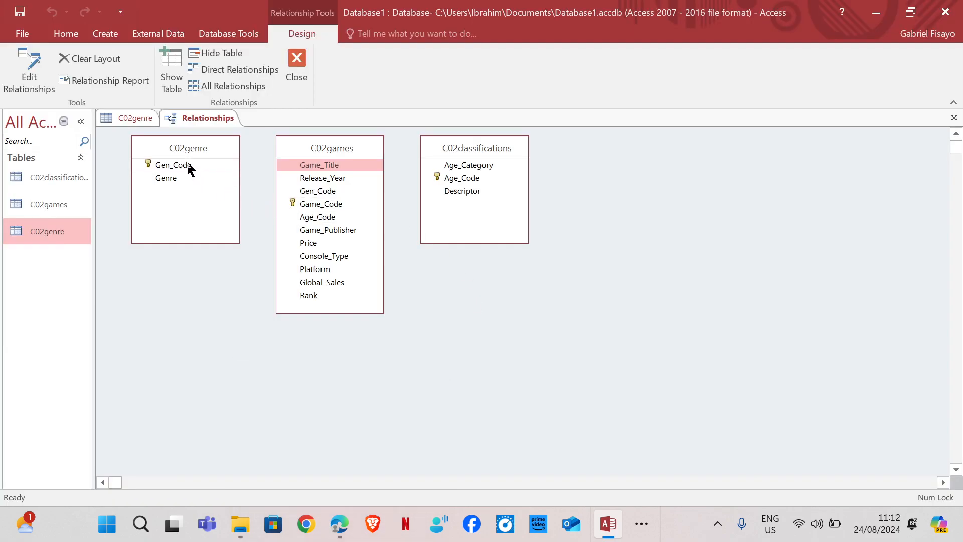
pyautogui.moveTo(190, 169); pyautogui.dragTo(313, 190)
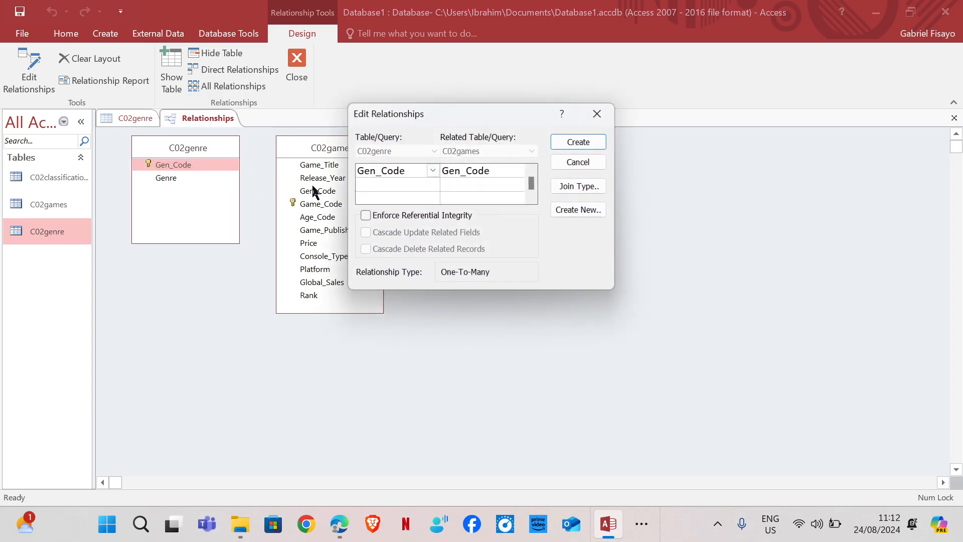
pyautogui.click(585, 142)
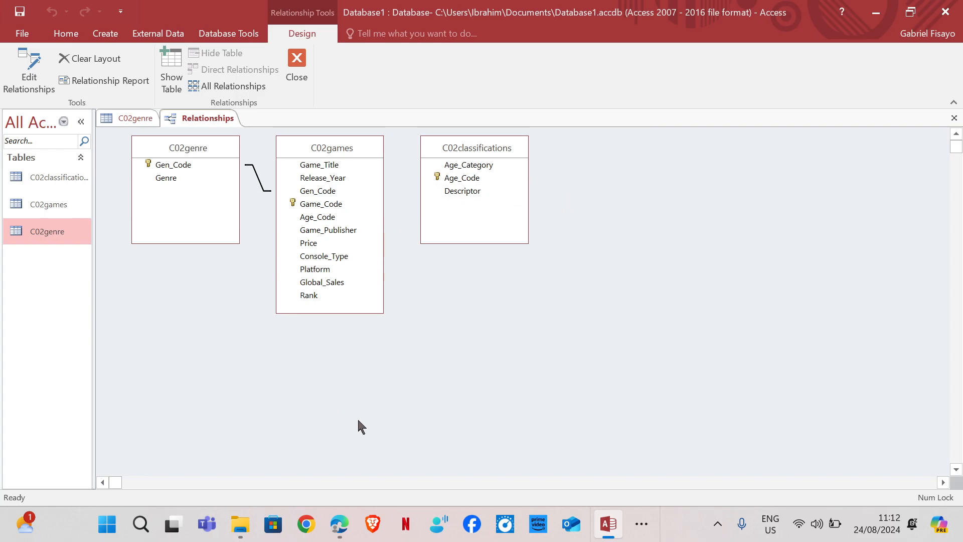
# Step: Switch to the question paper in Edge and highlight "classifications" and "games" in the second bullet of question 14
pyautogui.moveTo(345, 448)
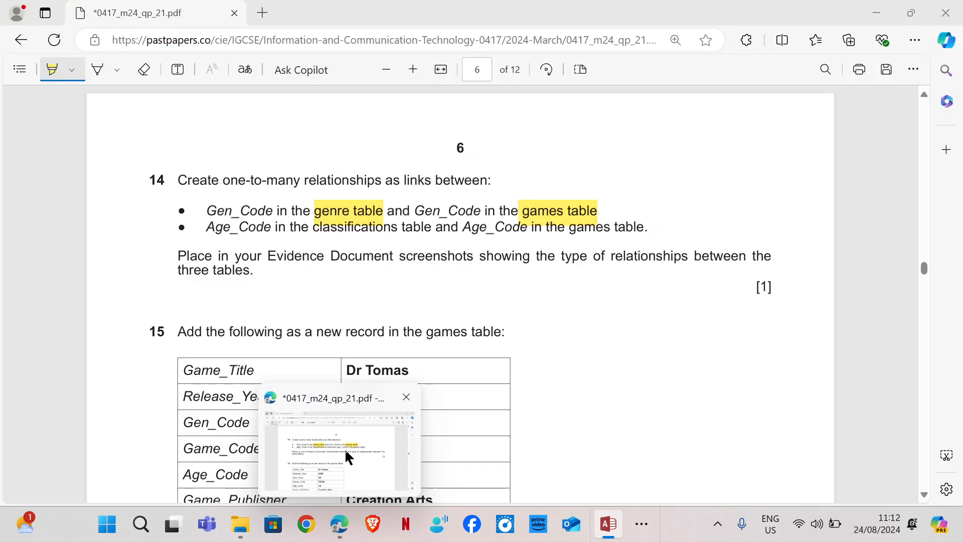
pyautogui.click(344, 447)
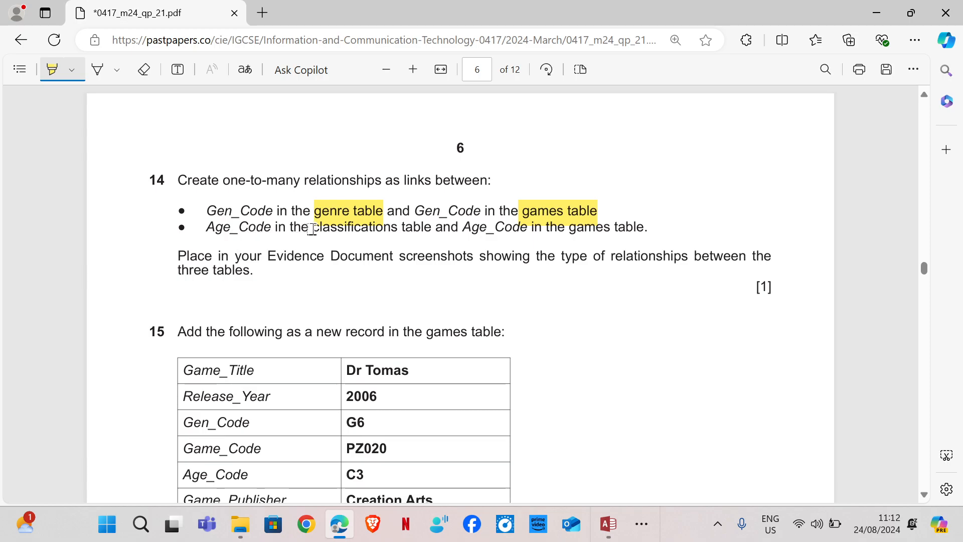
pyautogui.moveTo(313, 229); pyautogui.dragTo(394, 234)
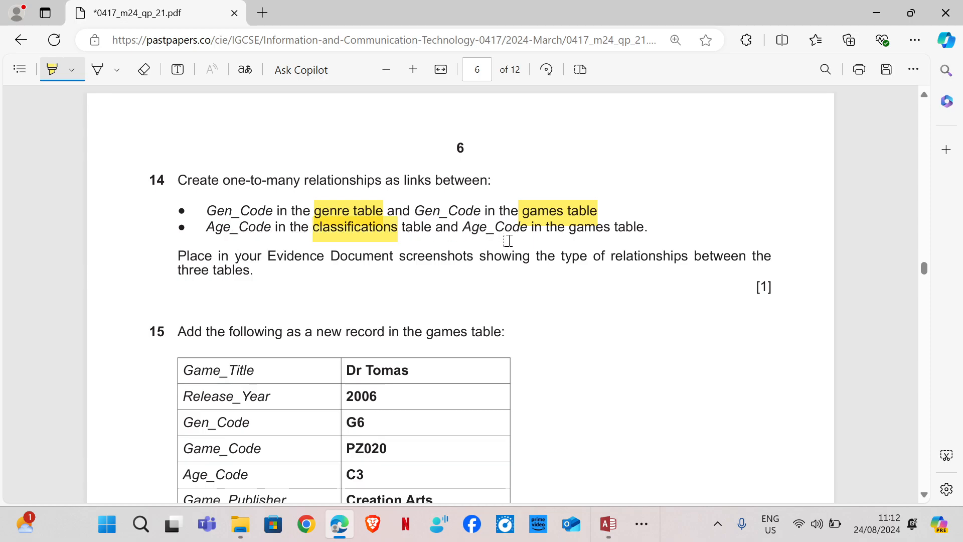
pyautogui.moveTo(571, 229); pyautogui.dragTo(606, 227)
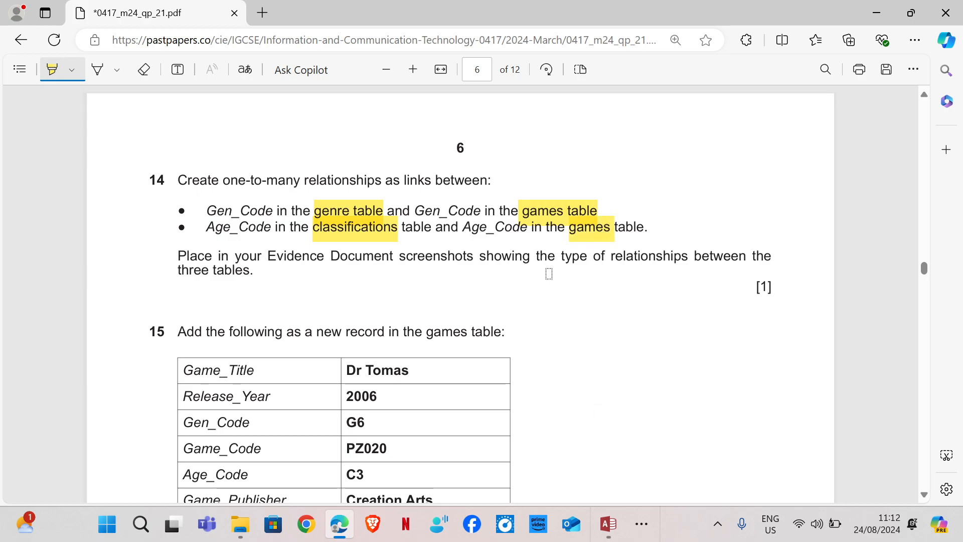
# Step: Switch to Access and create a one-to-many relationship from C02classifications Age_Code to C02games Age_Code
pyautogui.click(603, 444)
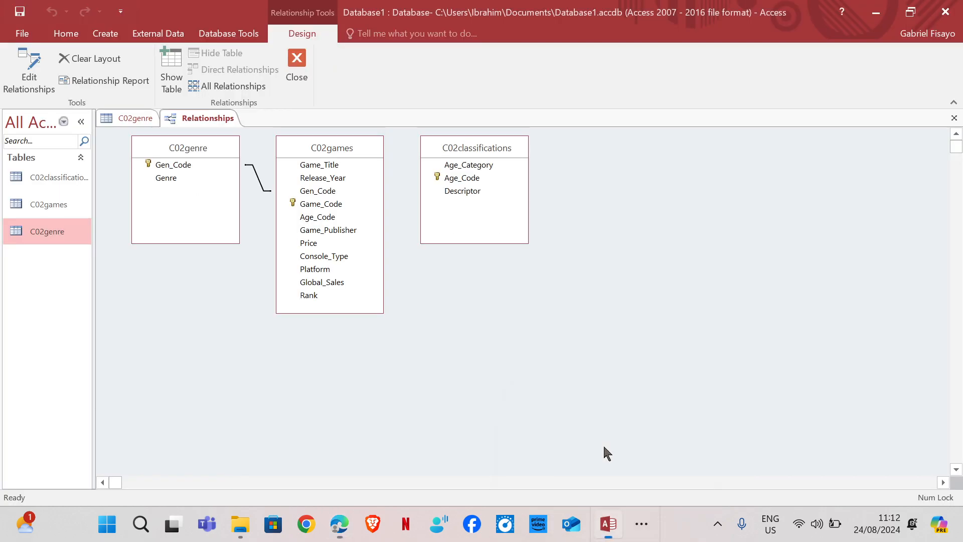
pyautogui.moveTo(457, 182); pyautogui.dragTo(327, 218)
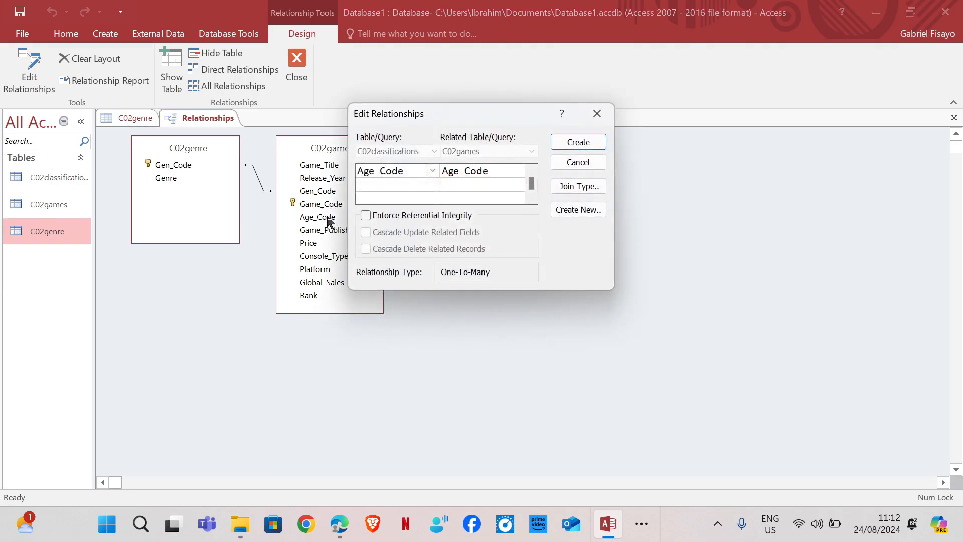
pyautogui.click(578, 143)
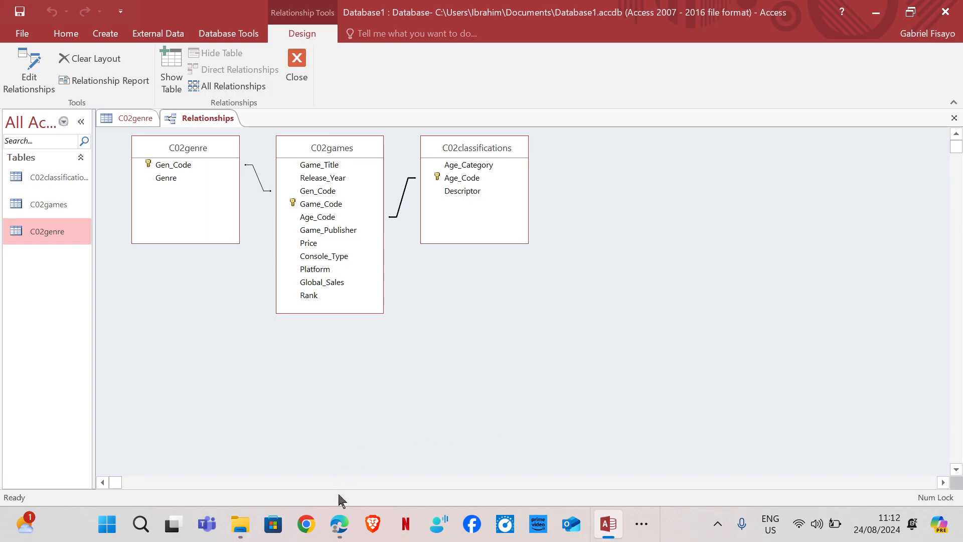
# Step: Check the evidence required for question 14 in Edge, return to Access and open the C02genre–C02games relationship for editing
pyautogui.moveTo(339, 524)
pyautogui.click(336, 462)
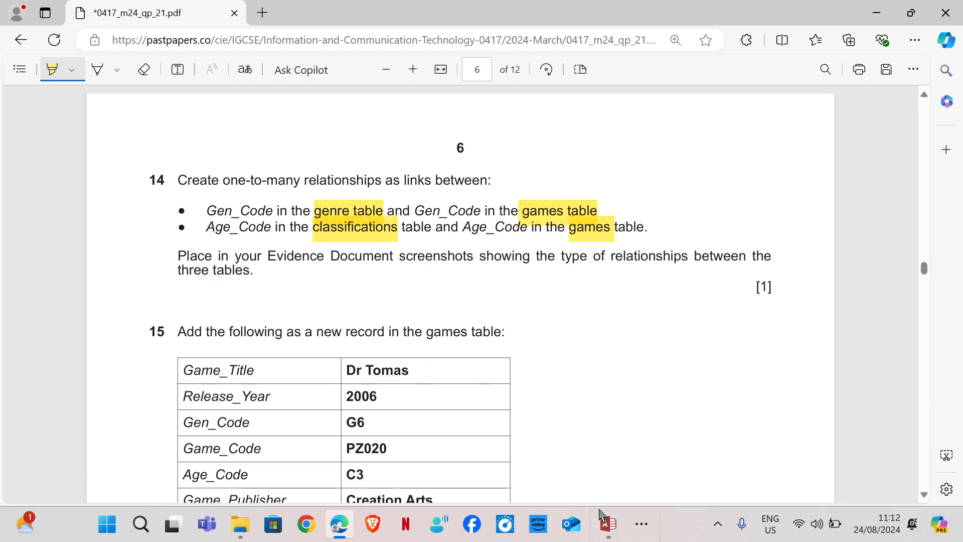
pyautogui.click(592, 457)
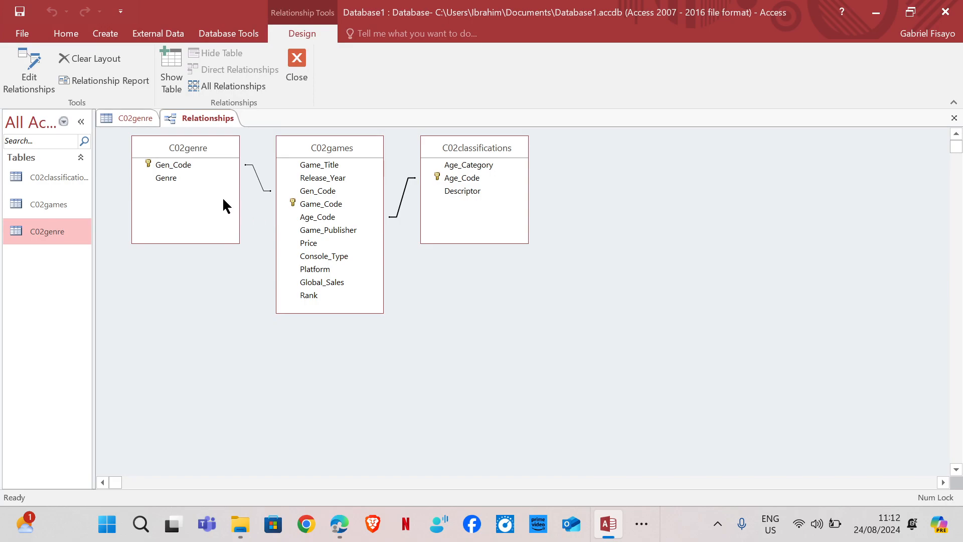
pyautogui.click(259, 183)
pyautogui.rightClick(259, 183)
pyautogui.click(278, 187)
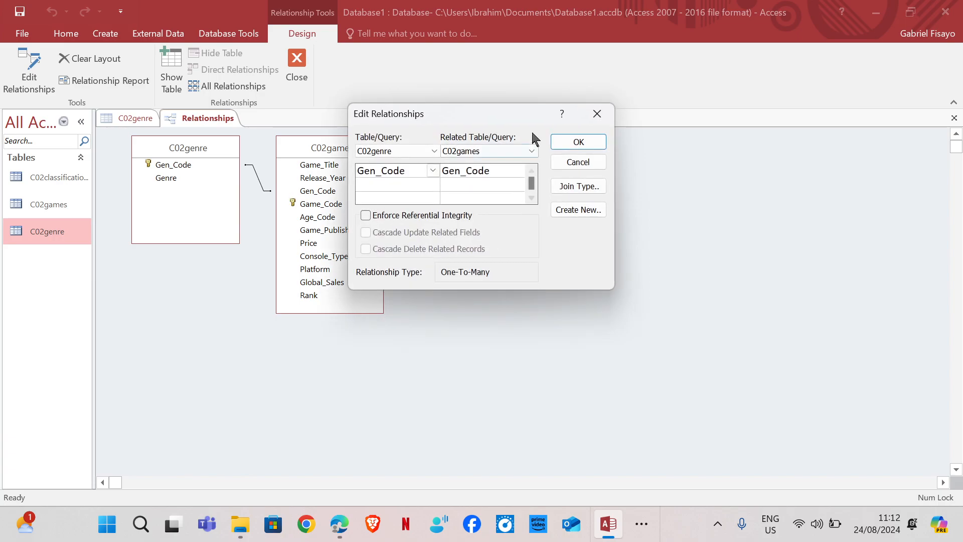
pyautogui.moveTo(520, 109); pyautogui.dragTo(518, 122)
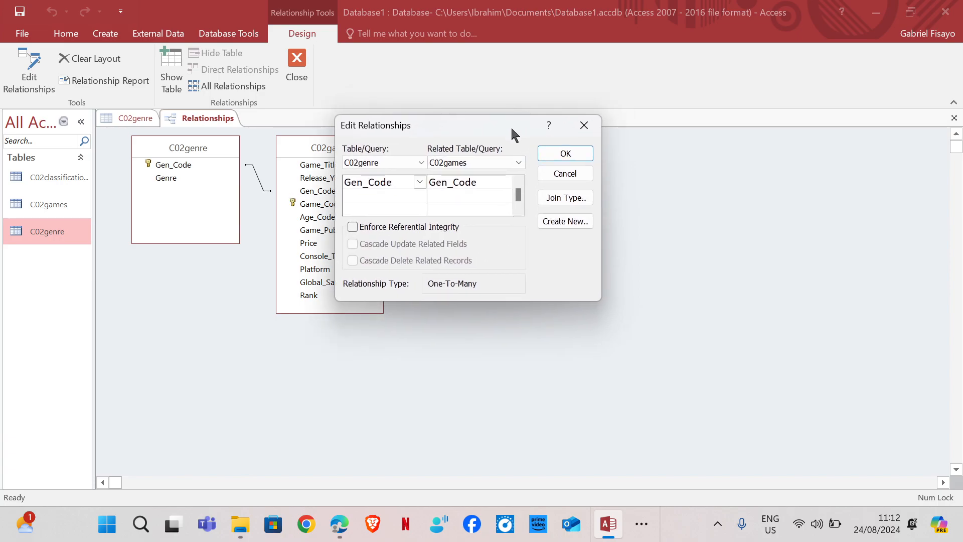
# Step: Capture the Edit Relationships dialog for C02genre–C02games and paste it under "Step 14 evidence" in EVIDENCE1234.docx in Word
pyautogui.press('super+shift+s')
pyautogui.moveTo(335, 112); pyautogui.dragTo(600, 299)
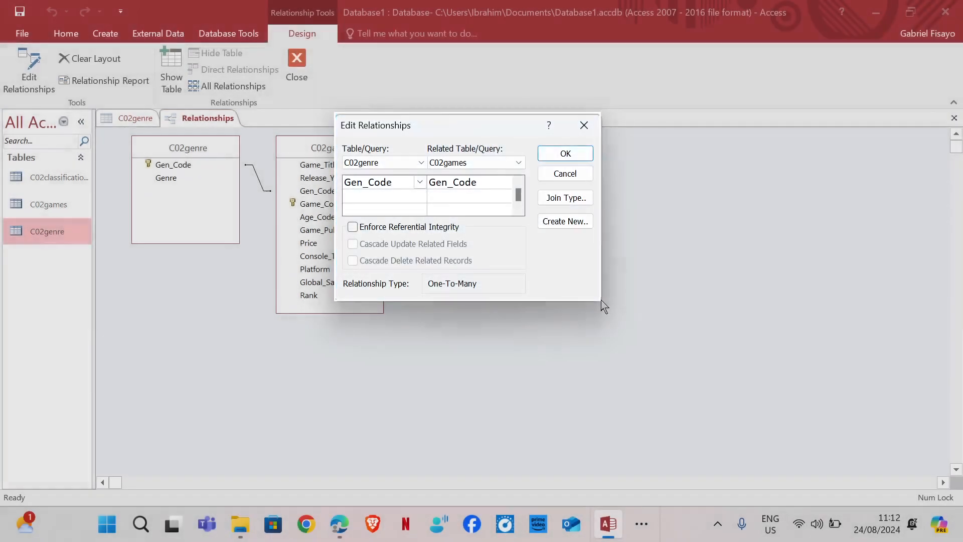
pyautogui.click(641, 523)
pyautogui.moveTo(646, 494)
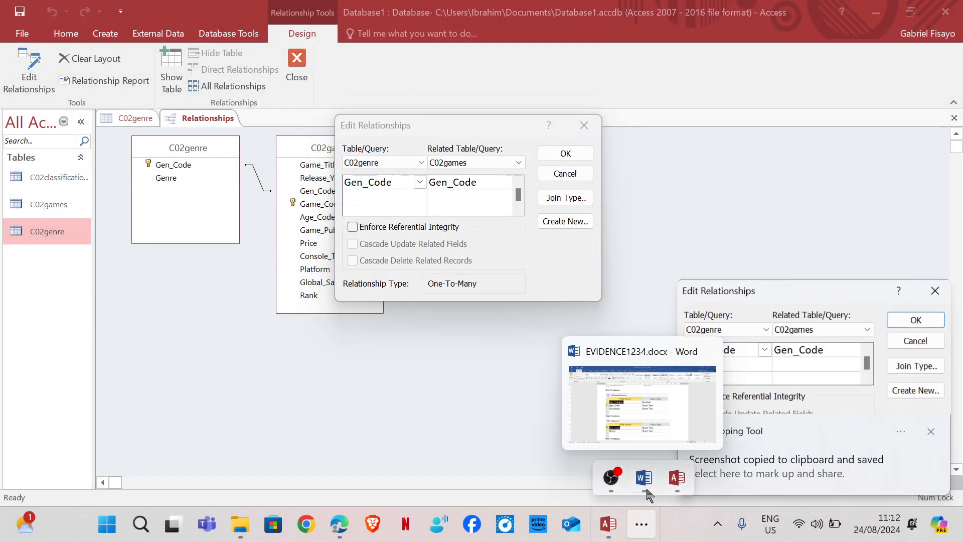
pyautogui.click(644, 477)
pyautogui.scroll(-3, 285, 385)
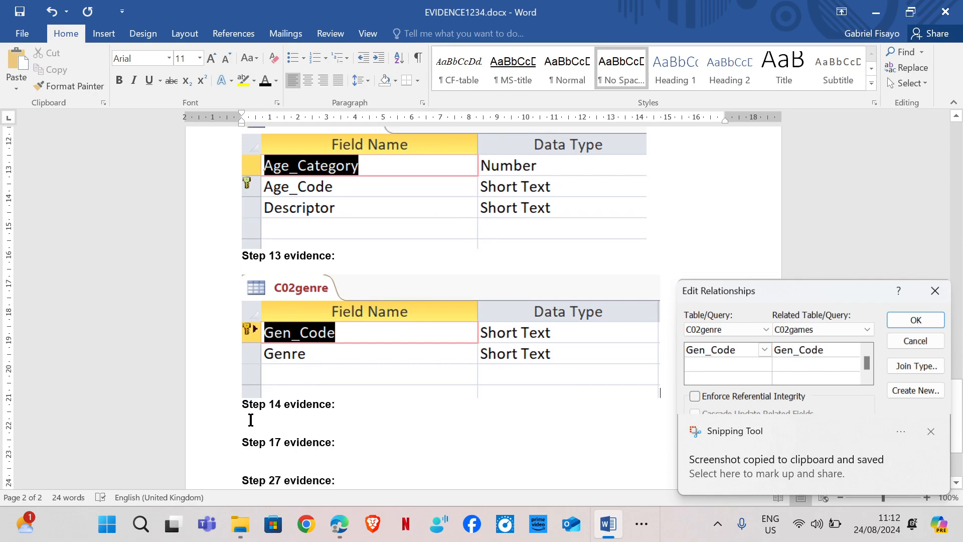
pyautogui.hotkey('ctrl', 'v')
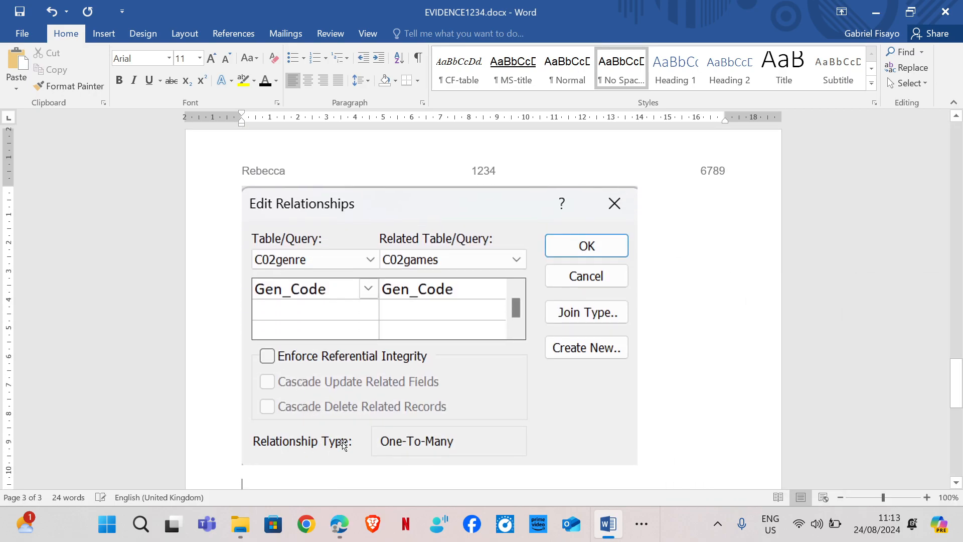
# Step: Return to Access, close the genre relationship dialog and open the C02classifications–C02games relationship for editing
pyautogui.click(633, 525)
pyautogui.click(672, 477)
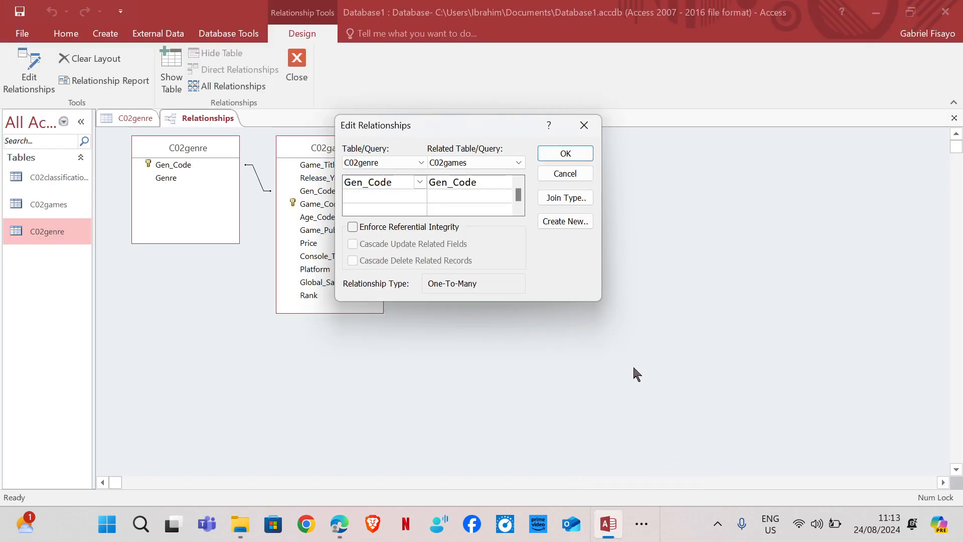
pyautogui.click(567, 154)
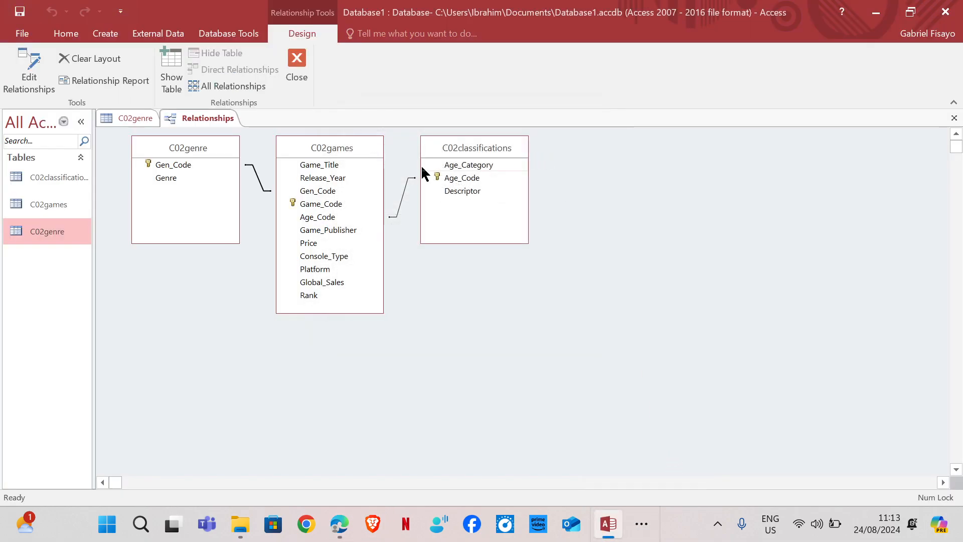
pyautogui.rightClick(406, 195)
pyautogui.click(400, 214)
pyautogui.rightClick(401, 208)
pyautogui.click(441, 214)
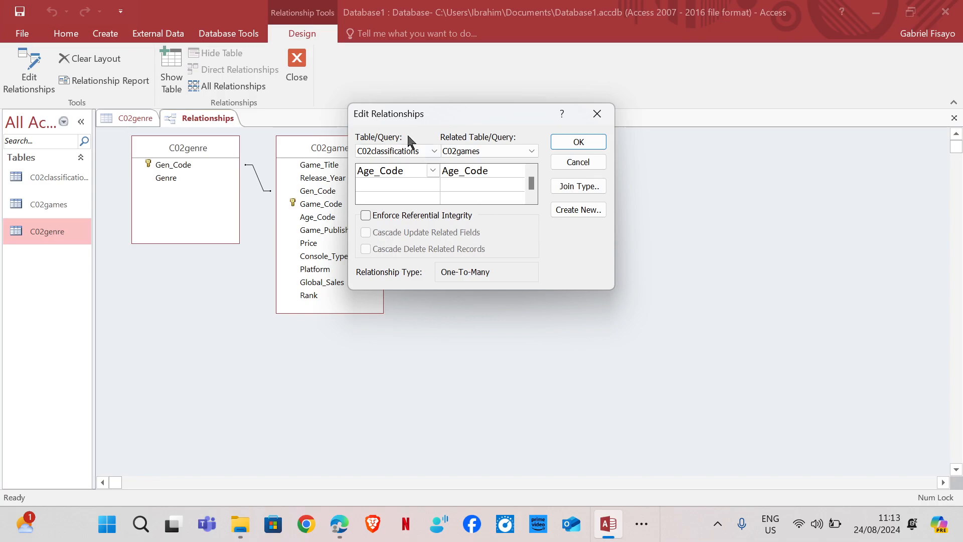
# Step: Capture the Edit Relationships dialog for C02classifications–C02games and paste it below the genre relationship screenshot in Word
pyautogui.press('super+shift+s')
pyautogui.moveTo(346, 104); pyautogui.dragTo(614, 288)
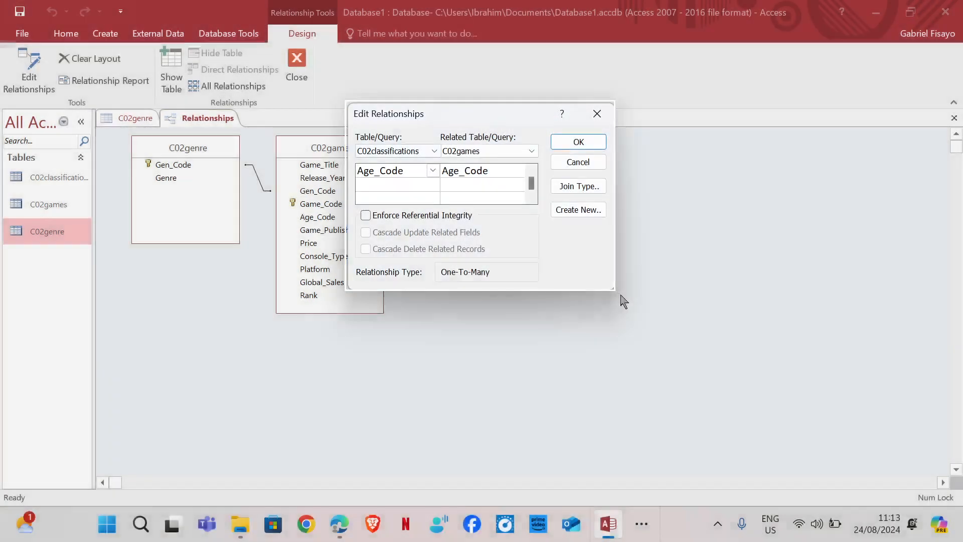
pyautogui.click(647, 522)
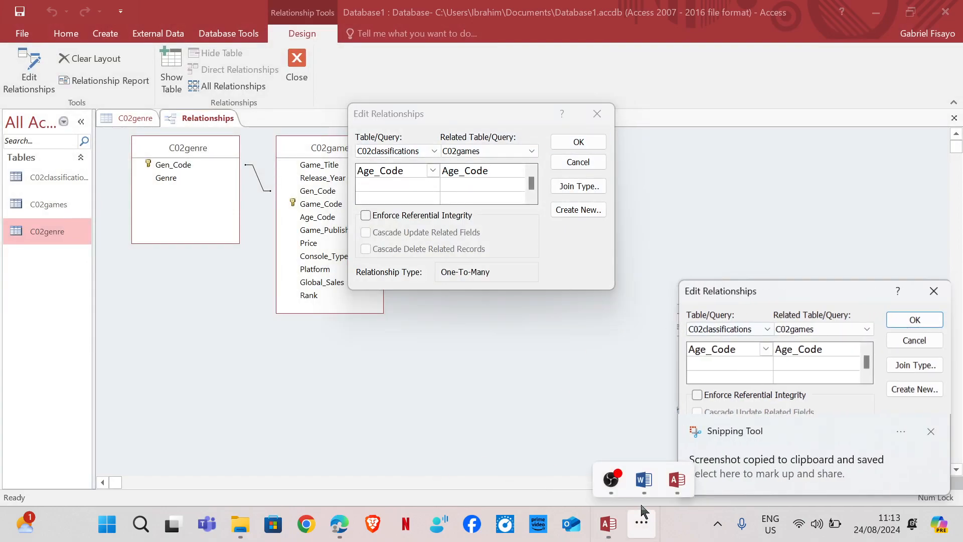
pyautogui.click(645, 479)
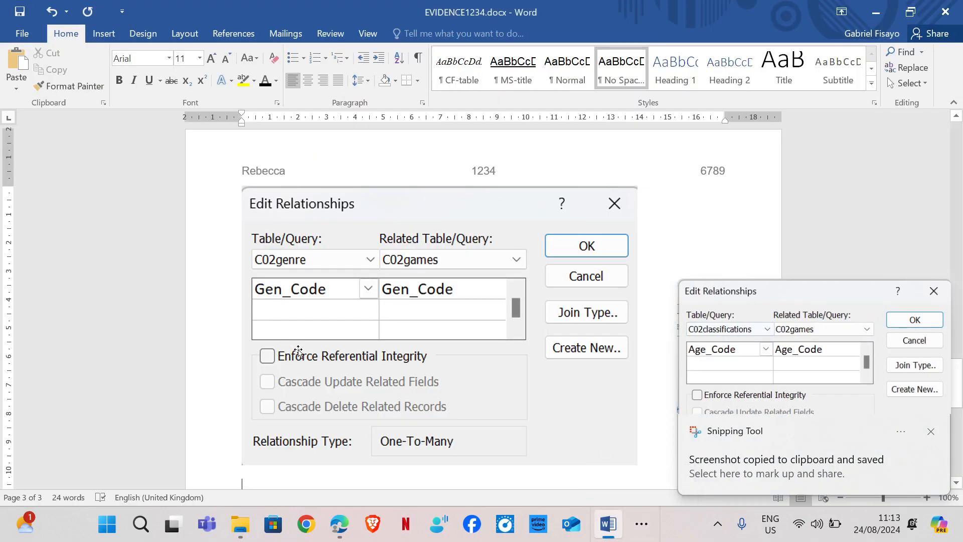
pyautogui.hotkey('ctrl', 'v')
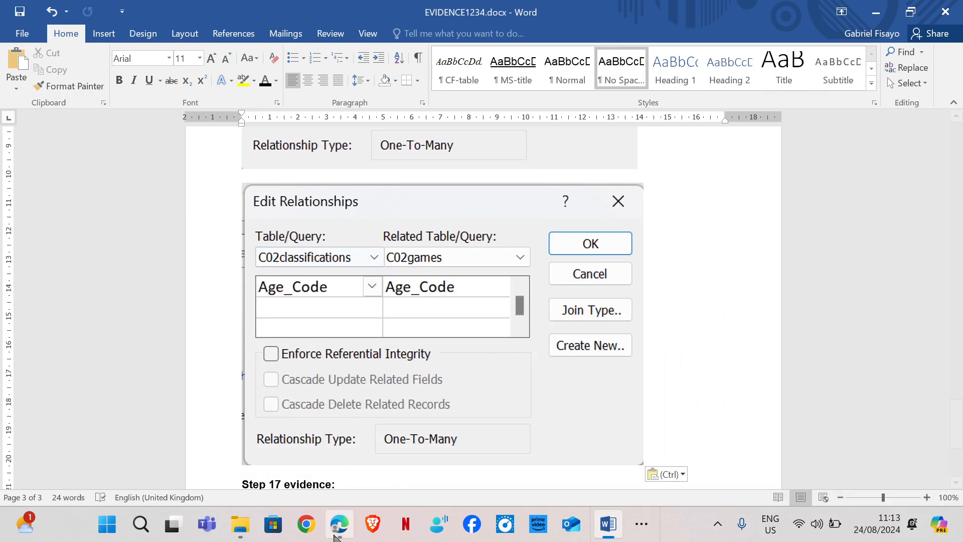
# Step: Switch to question 15 of the paper in Edge, turn off the highlighter and copy the Game_Title value "Dr Tomas"
pyautogui.click(339, 523)
pyautogui.scroll(-3, 291, 368)
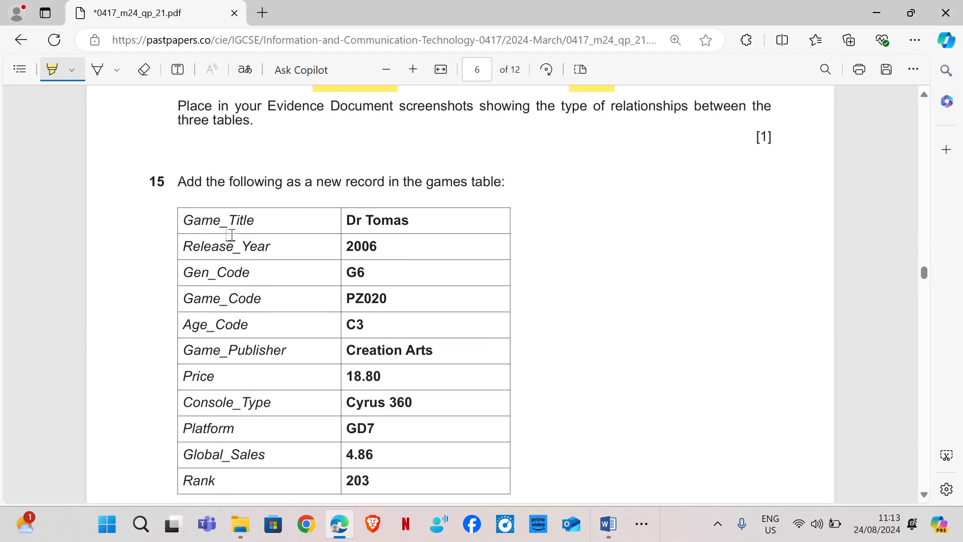
pyautogui.click(55, 68)
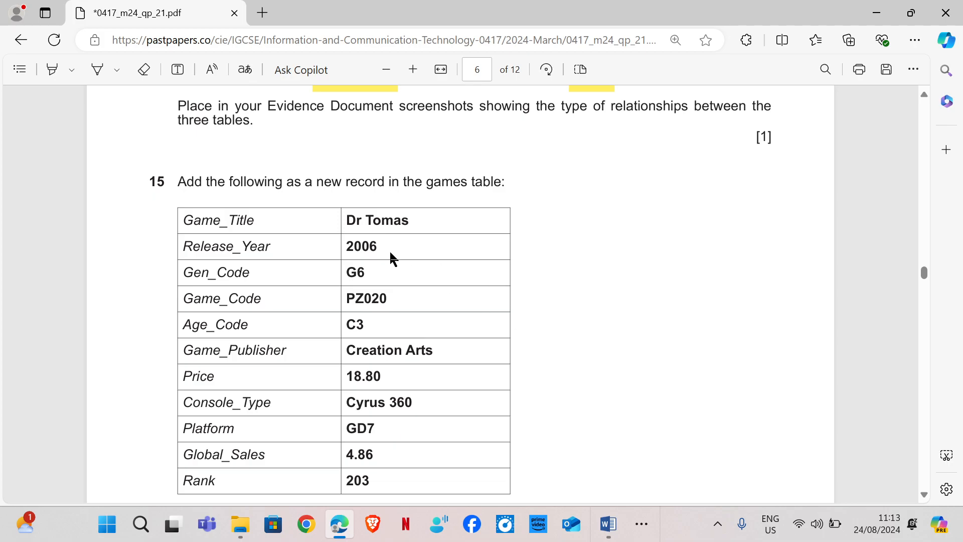
pyautogui.moveTo(349, 221); pyautogui.dragTo(411, 221)
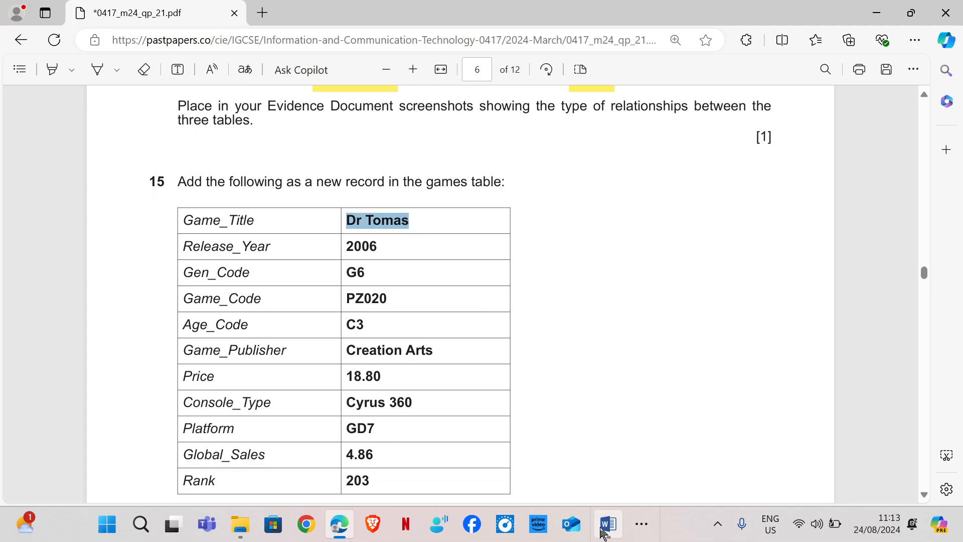
# Step: Switch to Access and close the classifications relationship dialog and the Relationships window
pyautogui.click(641, 524)
pyautogui.click(673, 477)
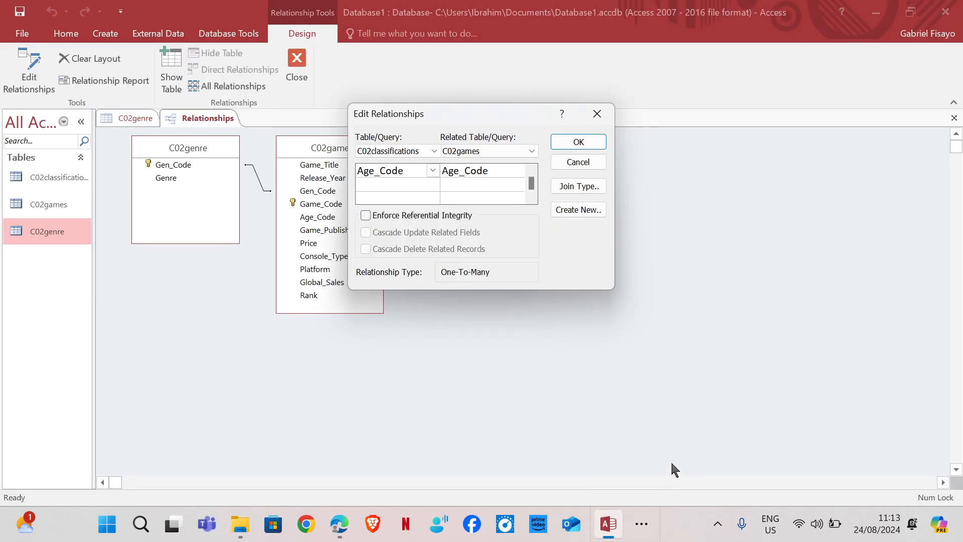
pyautogui.click(576, 145)
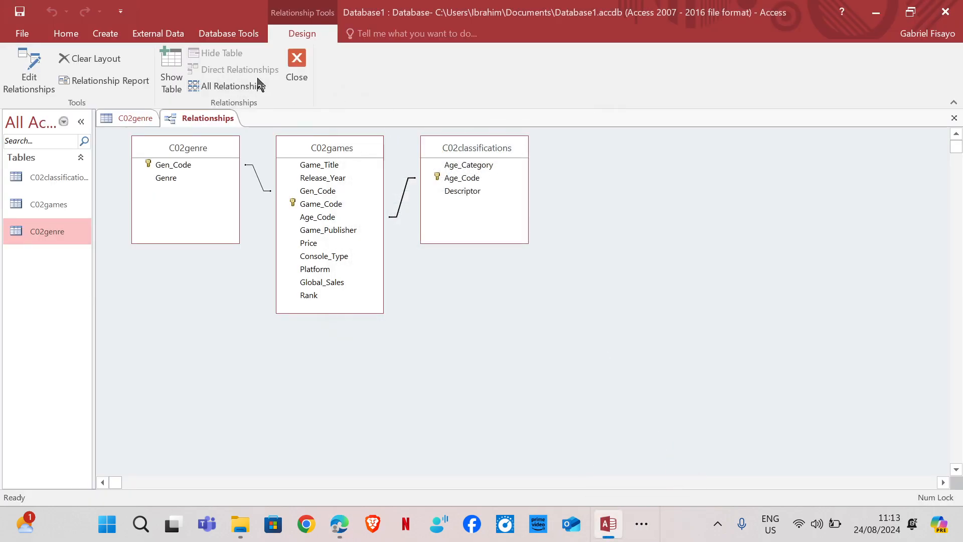
pyautogui.click(298, 75)
pyautogui.click(441, 302)
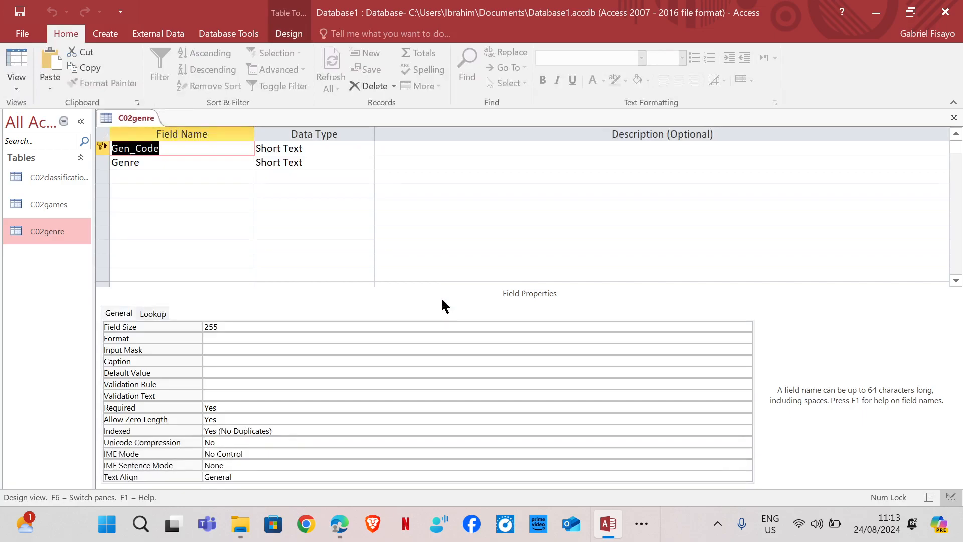
# Step: Open the C02games table and start a new record with Game_Title "Dr Tomas" and Release_Year 2006
pyautogui.click(57, 208)
pyautogui.doubleClick(57, 208)
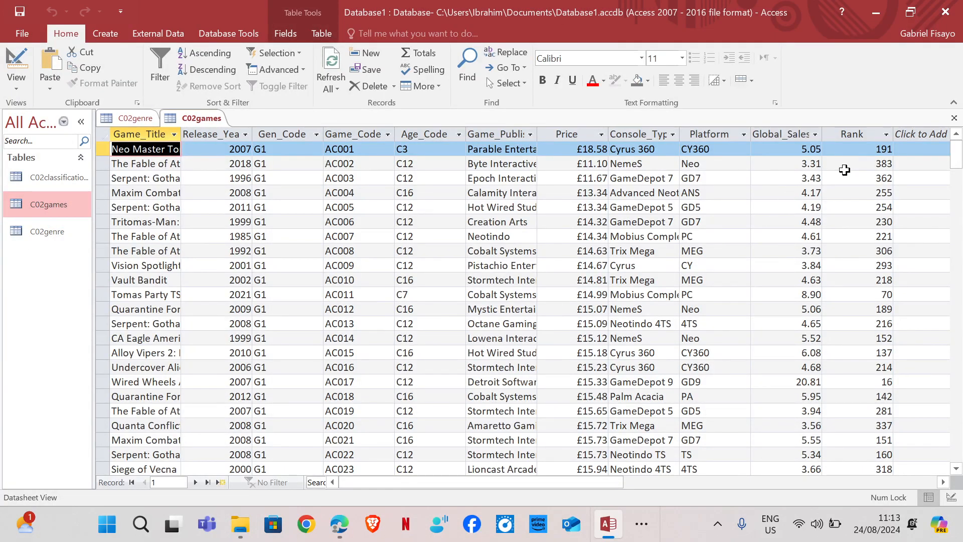
pyautogui.moveTo(955, 149); pyautogui.dragTo(962, 469)
pyautogui.scroll(2, 790, 307)
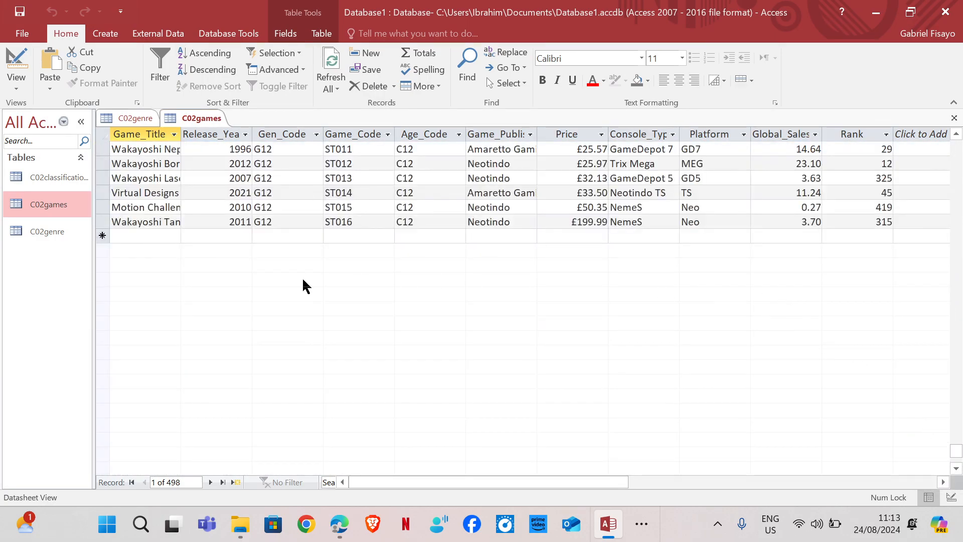
pyautogui.click(145, 236)
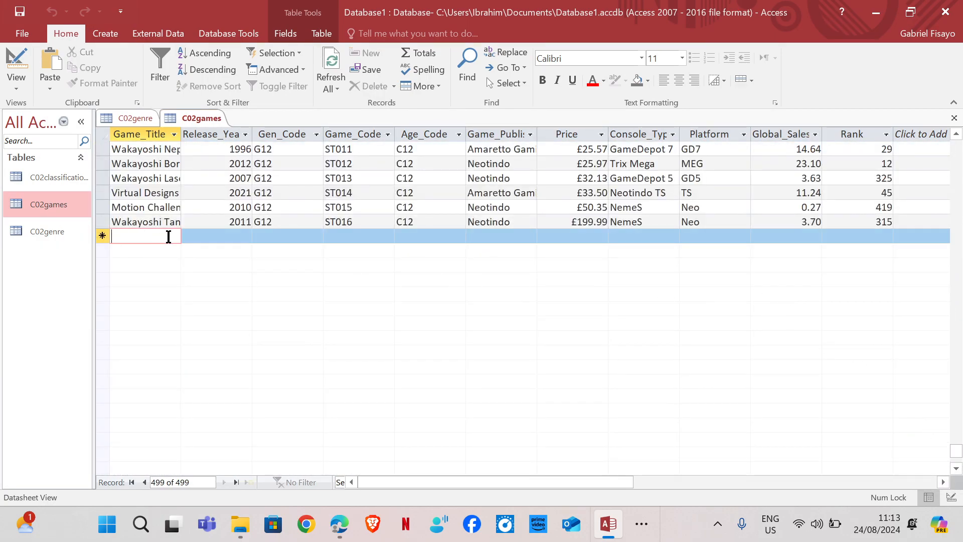
pyautogui.click(229, 239)
pyautogui.write('2006')
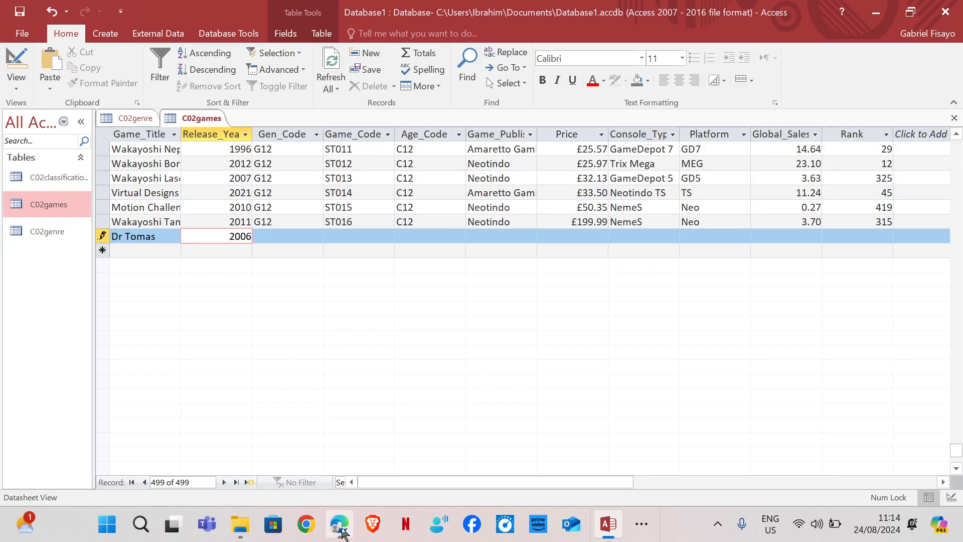
# Step: Look up the codes in Edge's question 15 and enter Gen_Code G6 and Game_Code PZ020 in the new Access record
pyautogui.moveTo(339, 523)
pyautogui.moveTo(334, 474)
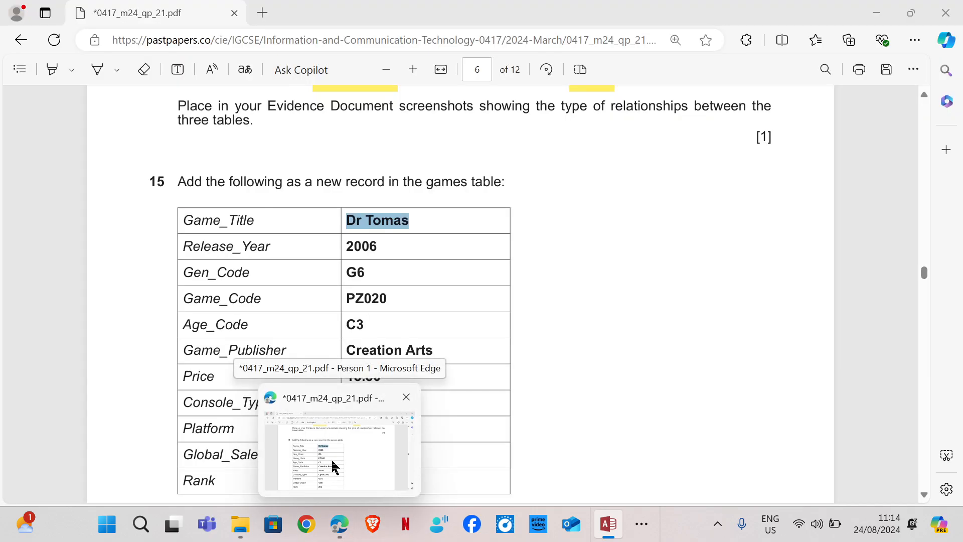
pyautogui.click(344, 440)
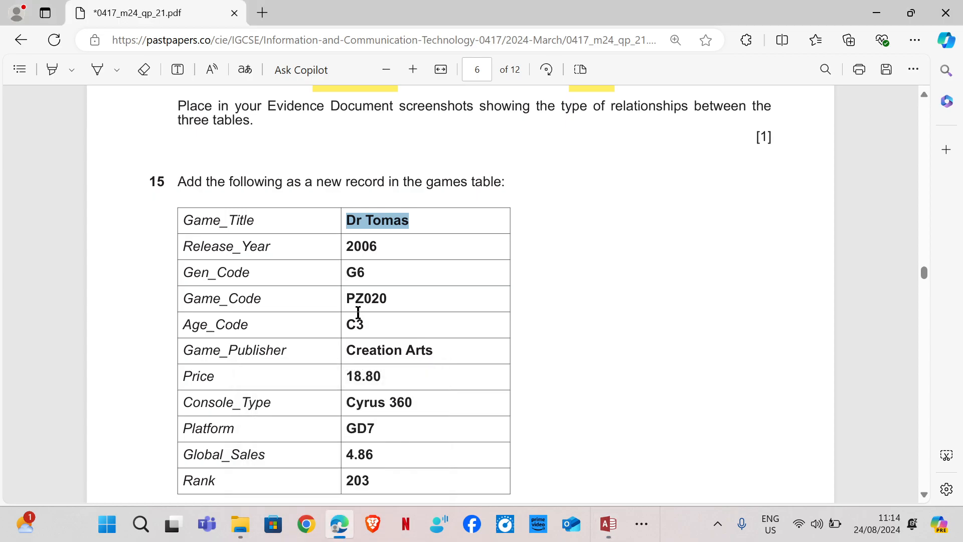
pyautogui.moveTo(348, 298); pyautogui.dragTo(388, 299)
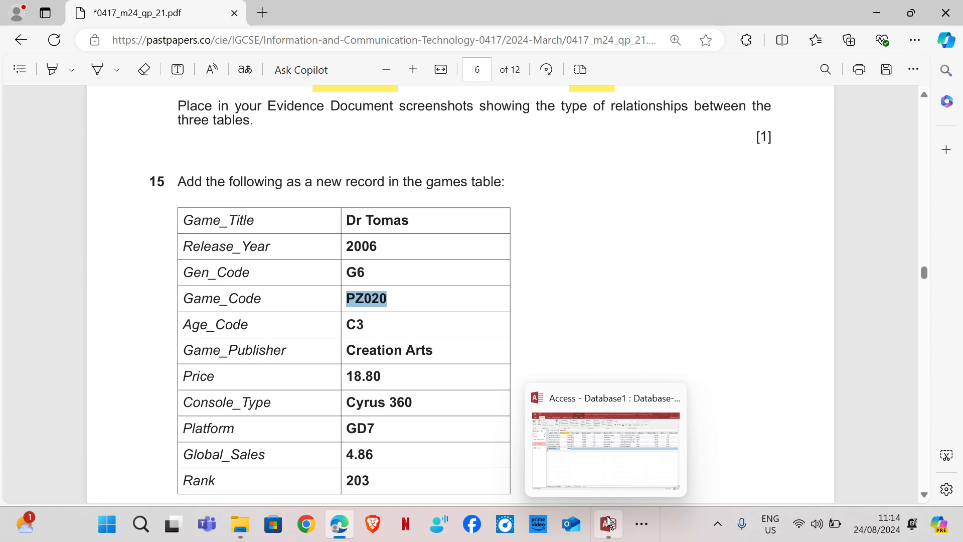
pyautogui.click(608, 523)
pyautogui.click(300, 236)
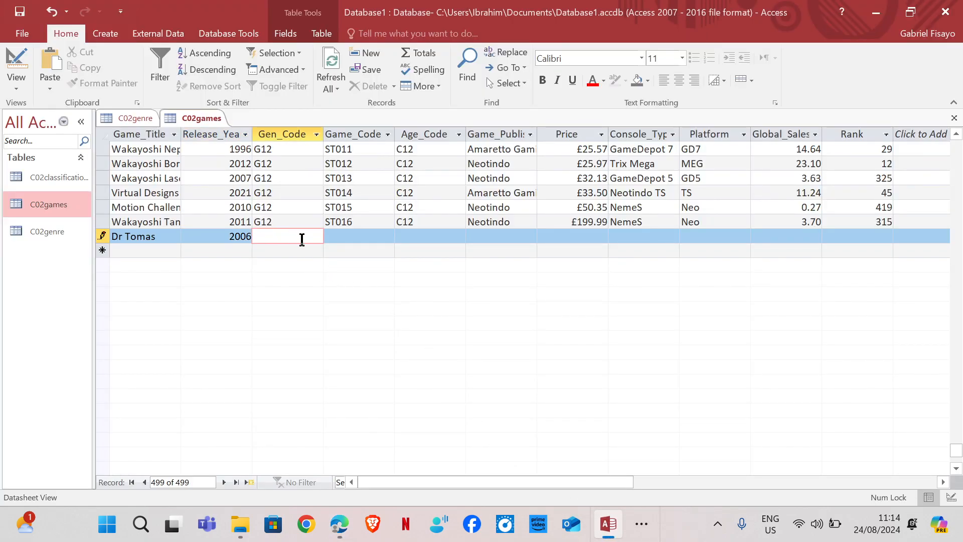
pyautogui.press('Tab')
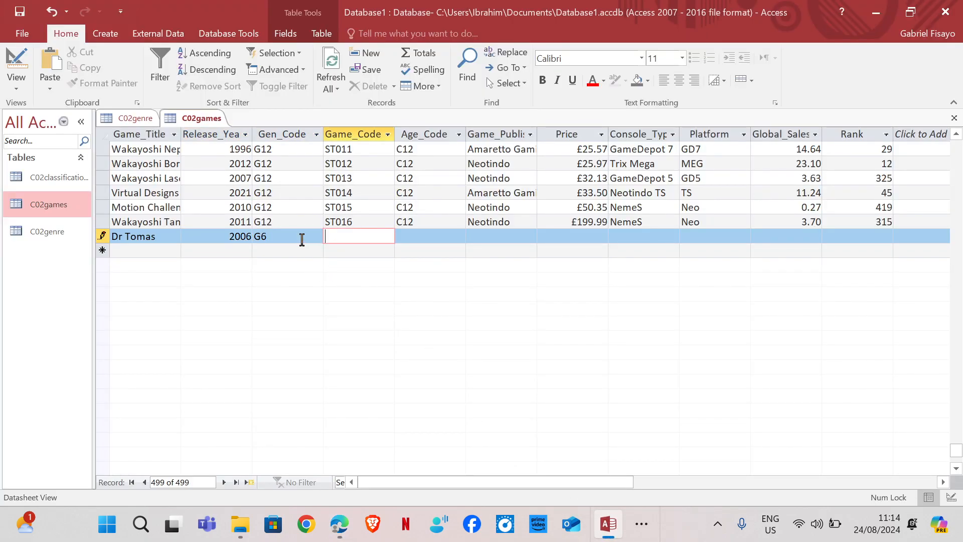
pyautogui.write('PZ020')
# Step: Copy "Creation Arts" from question 15 in Edge and enter Age_Code C3 and Game_Publisher "Creation Arts" in the new Access record
pyautogui.moveTo(339, 521)
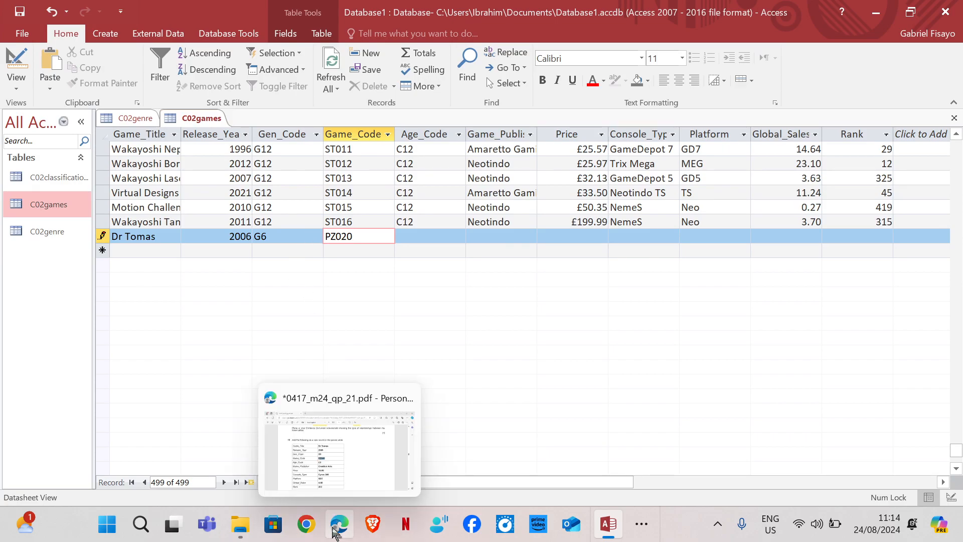
pyautogui.click(344, 462)
pyautogui.scroll(-2, 236, 326)
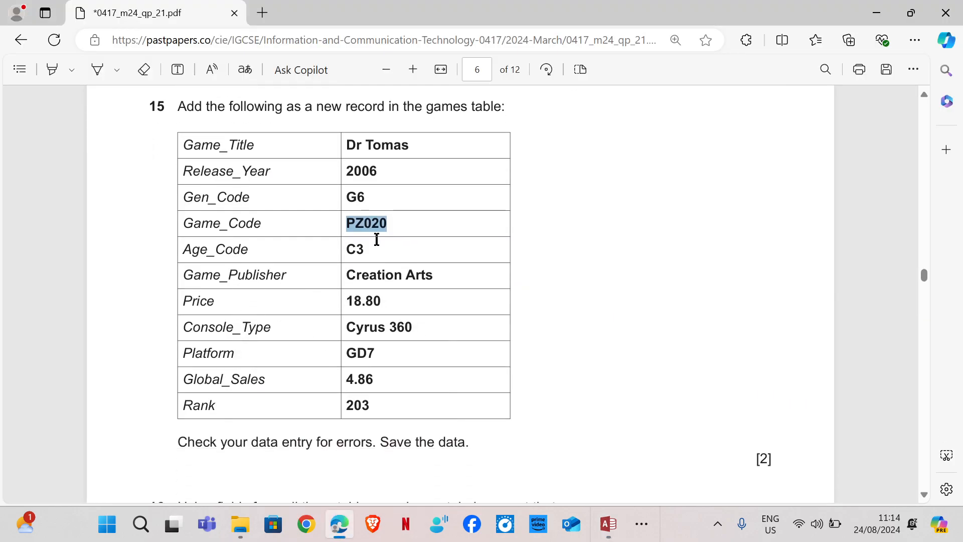
pyautogui.moveTo(346, 275); pyautogui.dragTo(432, 275)
pyautogui.hotkey('ctrl', 'c')
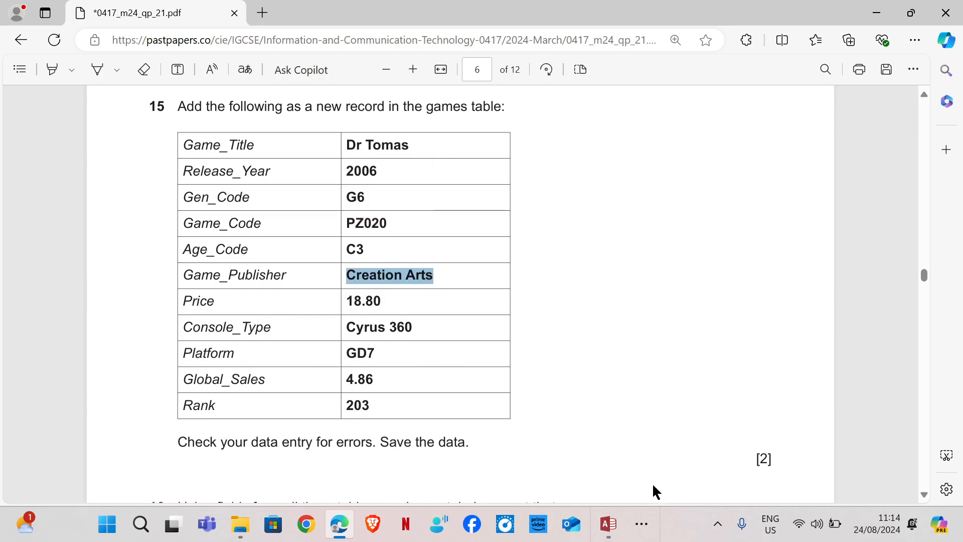
pyautogui.moveTo(611, 539)
pyautogui.click(612, 465)
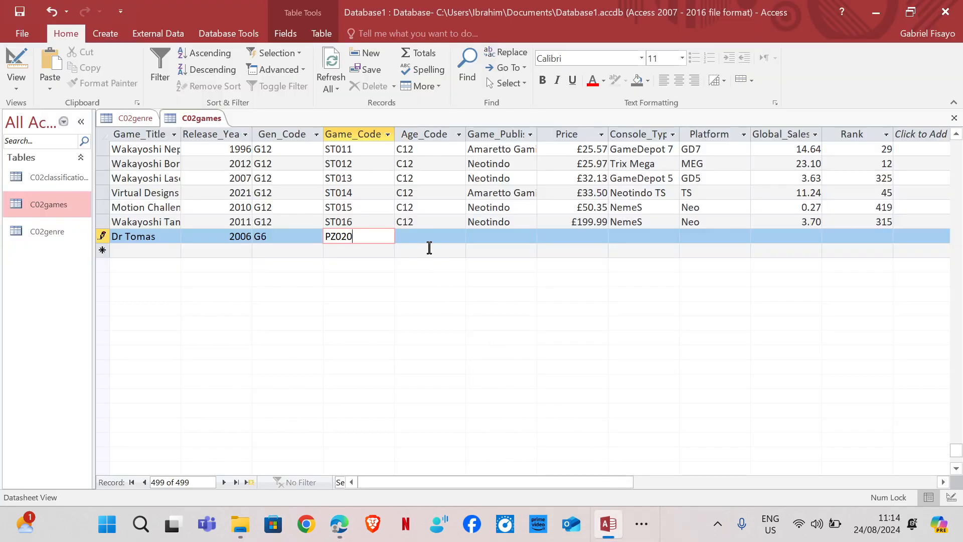
pyautogui.click(432, 237)
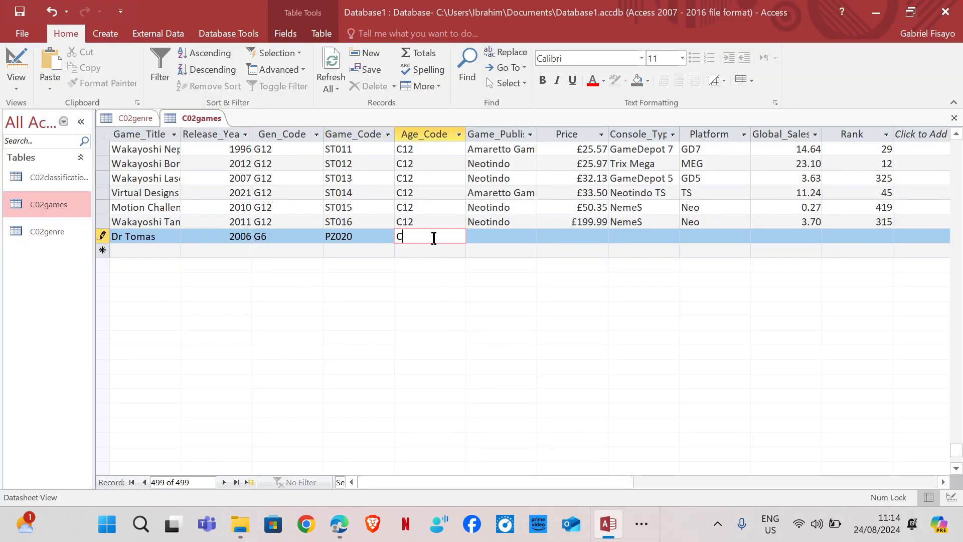
pyautogui.press('Tab')
pyautogui.hotkey('ctrl', 'v')
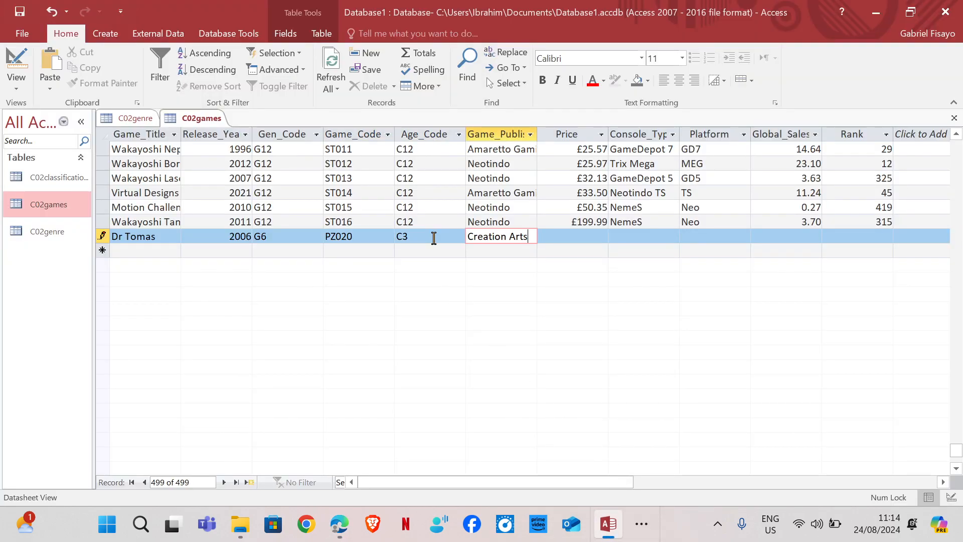
# Step: Switch to the question paper in Edge and copy the Price value 18.80 from question 15's table
pyautogui.moveTo(339, 526)
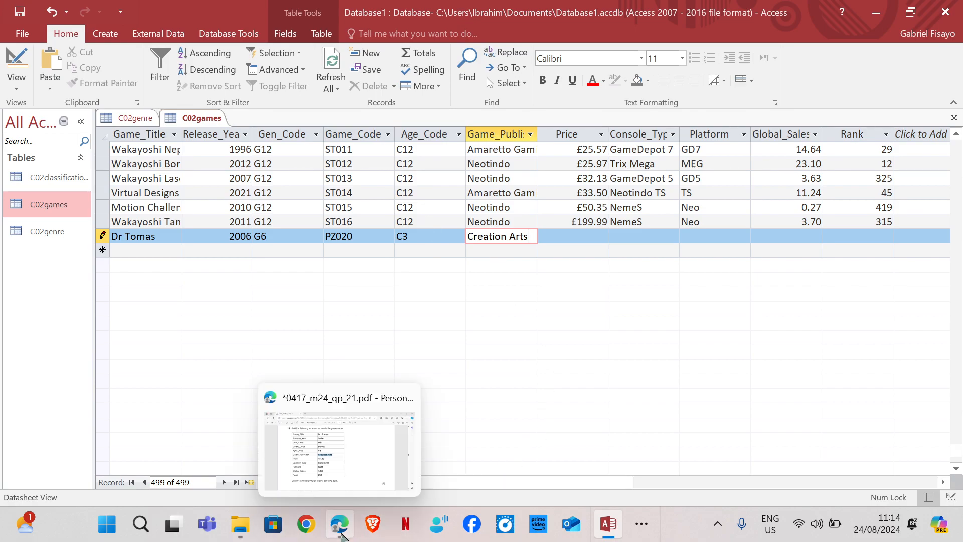
pyautogui.click(336, 476)
pyautogui.scroll(-2, 314, 311)
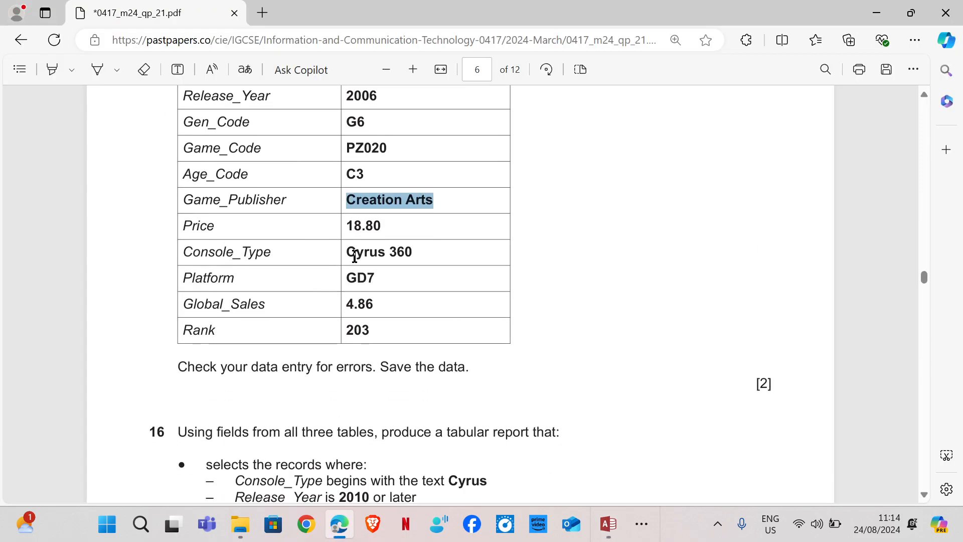
pyautogui.moveTo(348, 225); pyautogui.dragTo(386, 225)
pyautogui.doubleClick(349, 225)
pyautogui.click(364, 219)
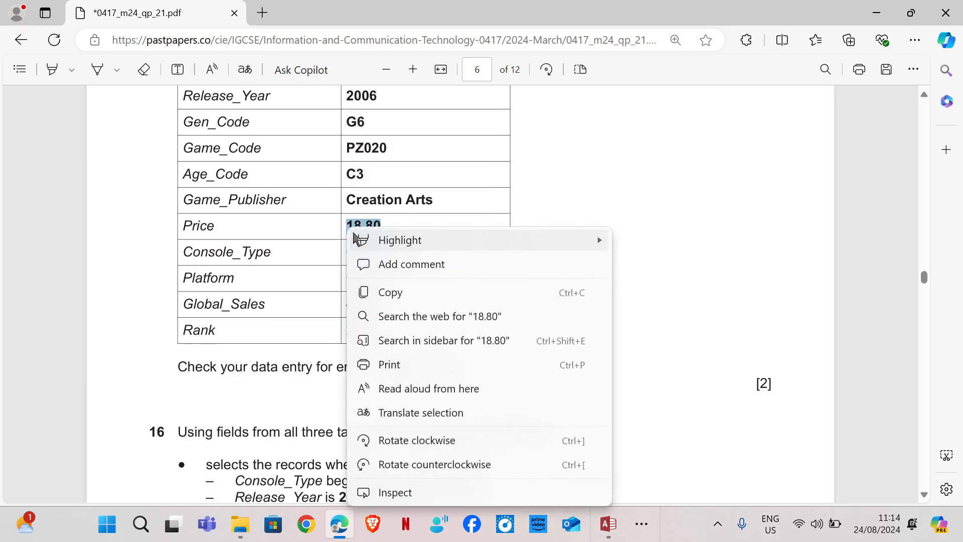
pyautogui.click(415, 293)
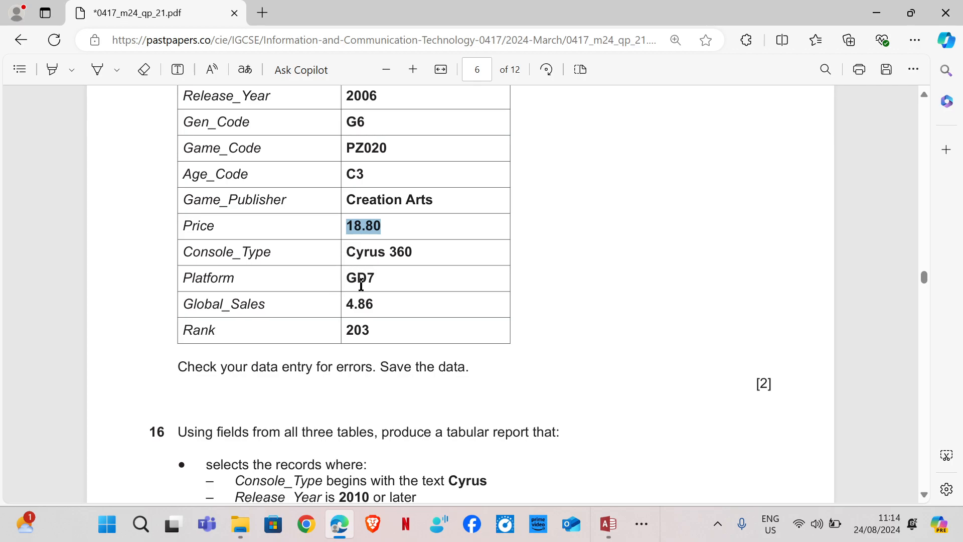
# Step: Return to Access and enter Price 18.80 and Console_Type "Cyrus 360" in the new Dr Tomas record
pyautogui.moveTo(608, 524)
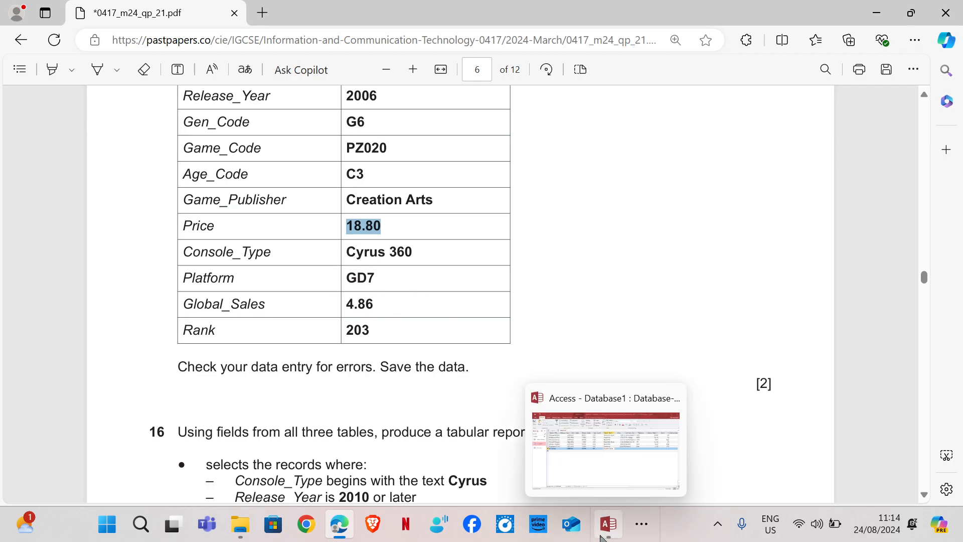
pyautogui.click(602, 467)
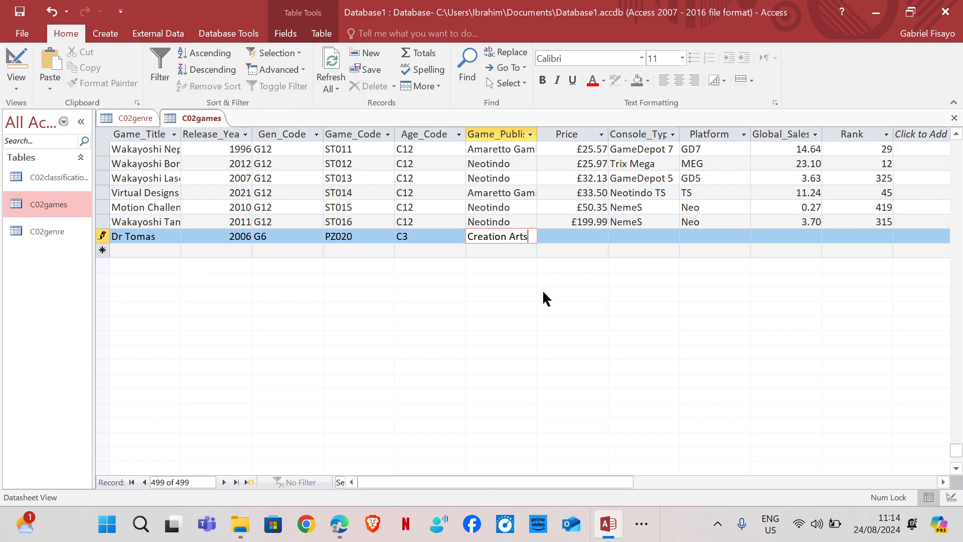
pyautogui.press('Tab')
pyautogui.hotkey('ctrl', 'v')
pyautogui.press('Tab')
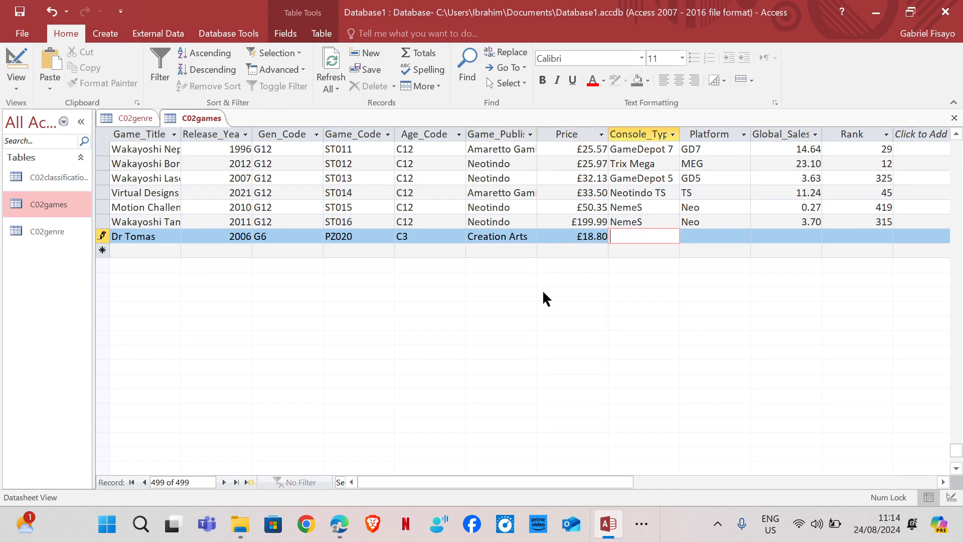
pyautogui.write('Cyrus 360')
pyautogui.press('Tab')
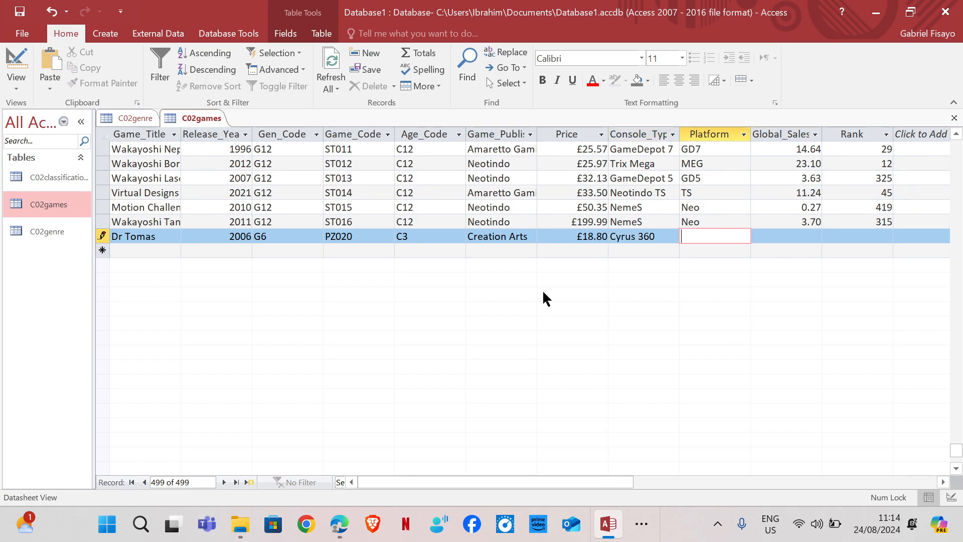
# Step: Copy Global_Sales 4.86 from question 15 in Edge and enter Platform GD7 and Global_Sales 4.86 in the new Access record
pyautogui.moveTo(339, 523)
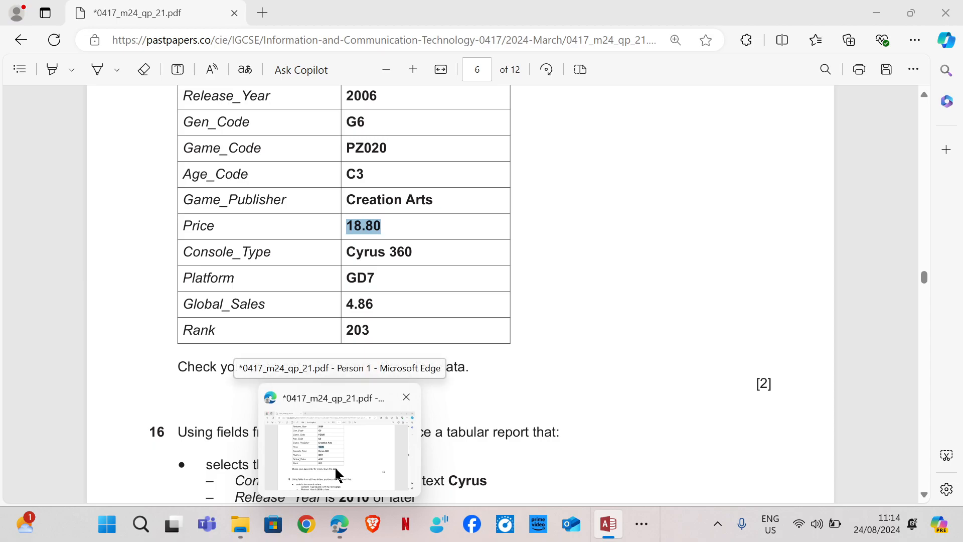
pyautogui.click(336, 470)
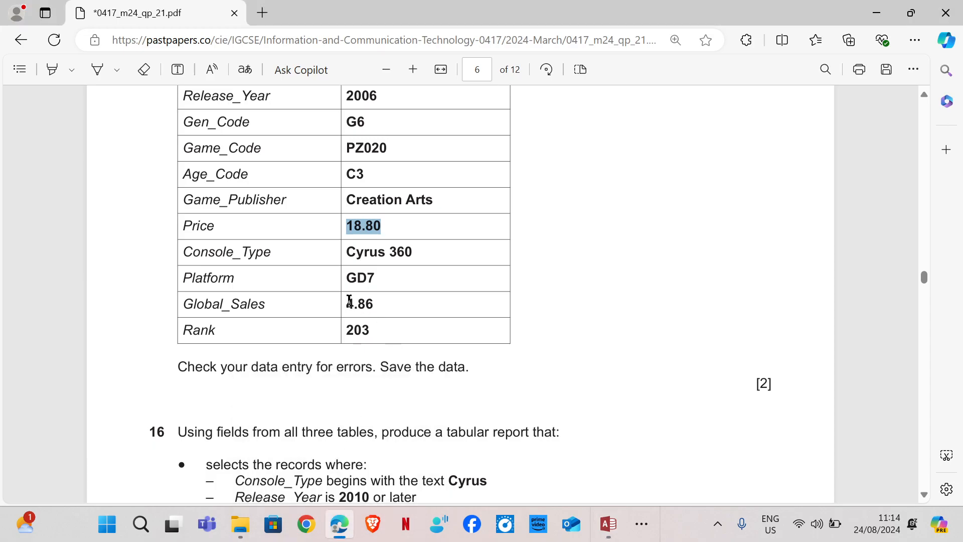
pyautogui.moveTo(348, 308); pyautogui.dragTo(374, 308)
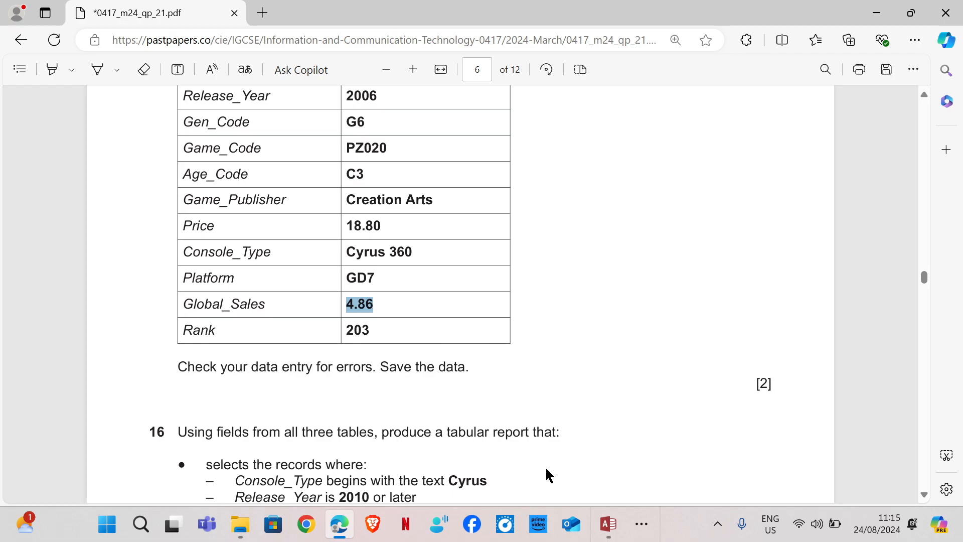
pyautogui.moveTo(610, 525)
pyautogui.click(612, 471)
pyautogui.write('GD7')
pyautogui.press('Tab')
pyautogui.hotkey('ctrl', 'v')
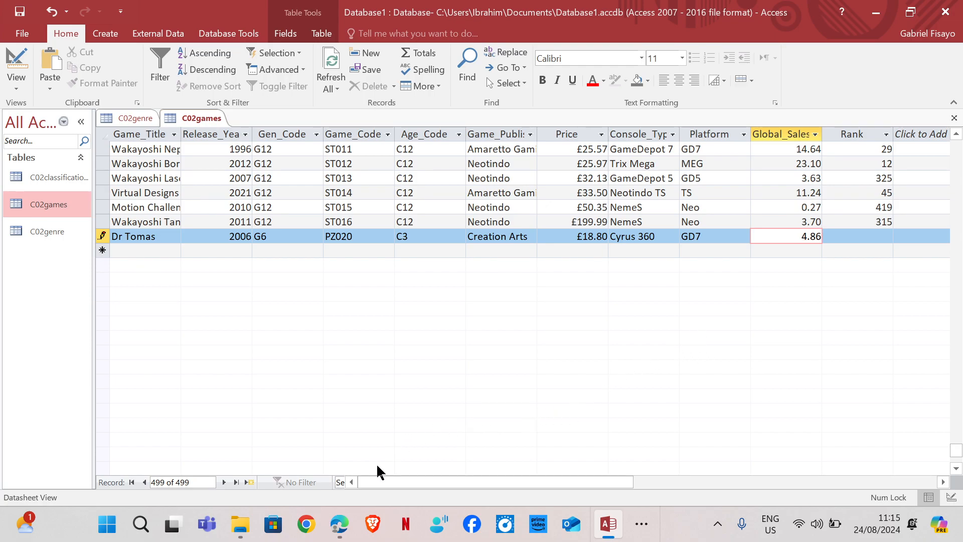
# Step: Look up the Rank in Edge's question 15, enter Rank 203 in the new Access record and save it
pyautogui.moveTo(340, 524)
pyautogui.click(345, 453)
pyautogui.click(859, 237)
pyautogui.write('20')
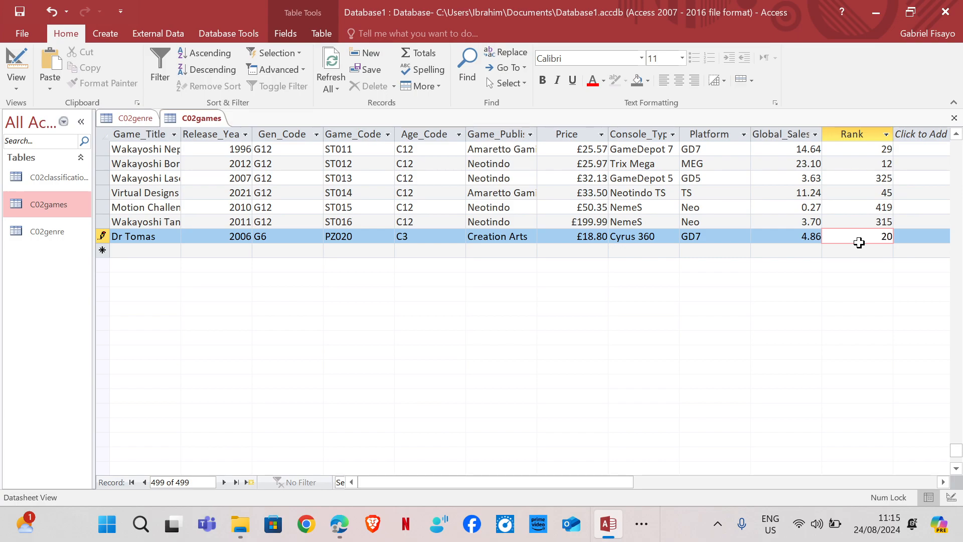
pyautogui.write('3')
pyautogui.click(13, 13)
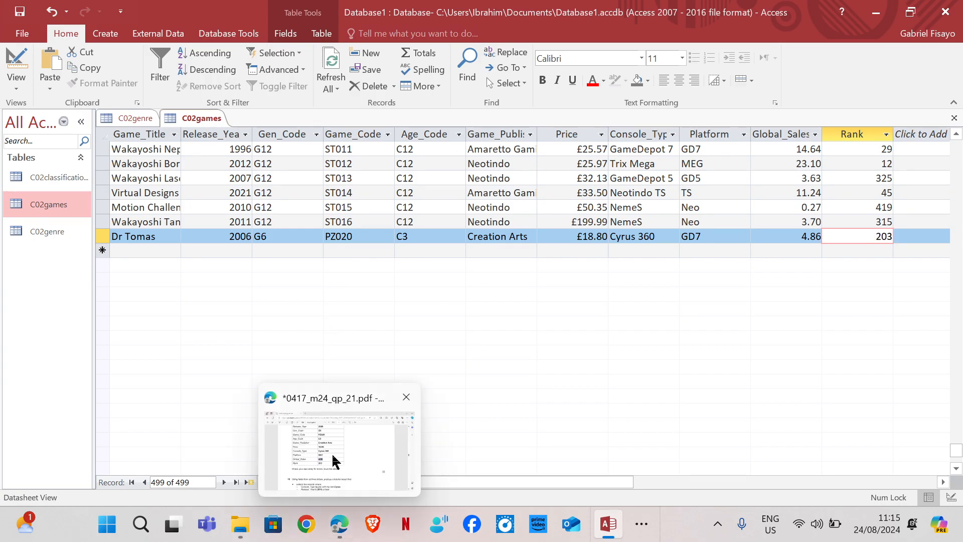
# Step: Check the Access record against question 15 in Edge and review question 11's field data types and display formats
pyautogui.click(337, 537)
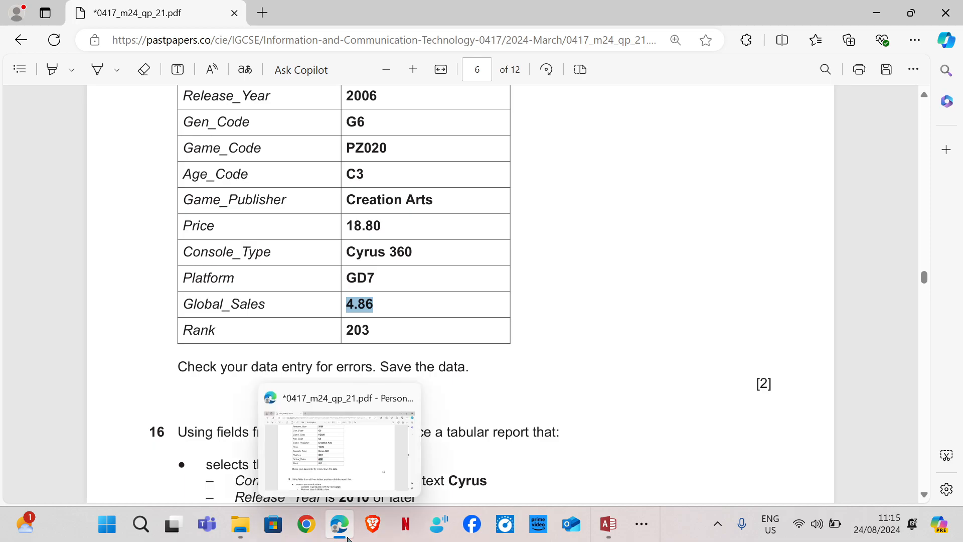
pyautogui.moveTo(608, 524)
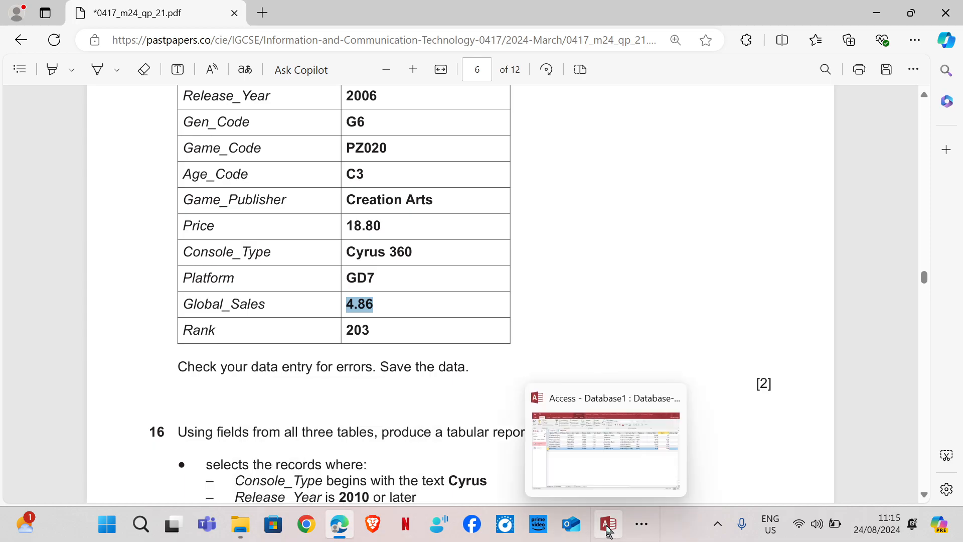
pyautogui.click(627, 455)
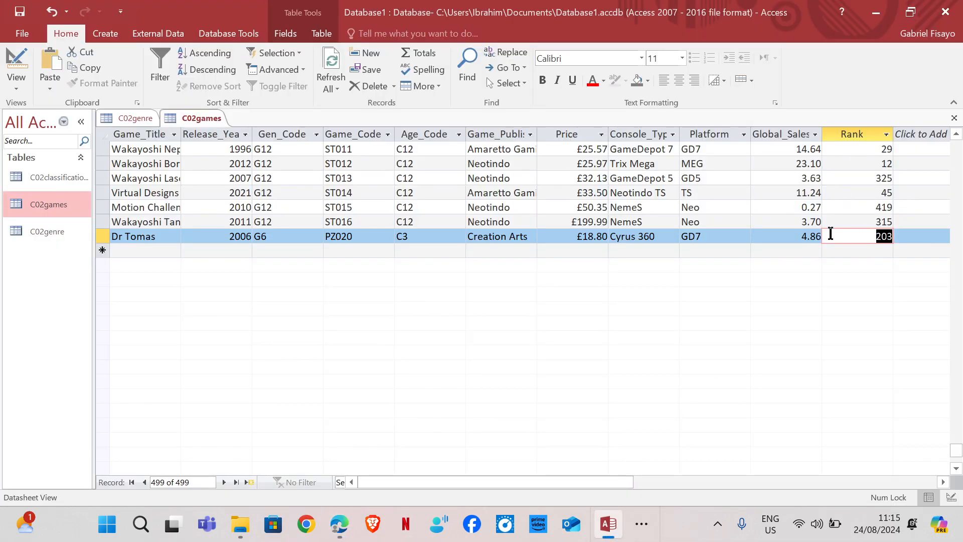
pyautogui.scroll(2, 795, 178)
pyautogui.moveTo(339, 524)
pyautogui.click(330, 488)
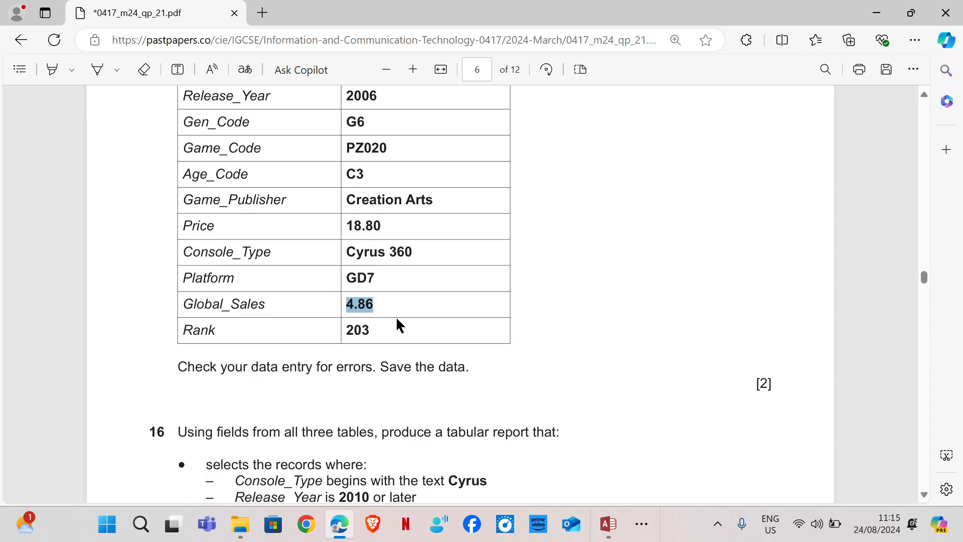
pyautogui.scroll(2, 820, 295)
pyautogui.moveTo(924, 276); pyautogui.dragTo(917, 238)
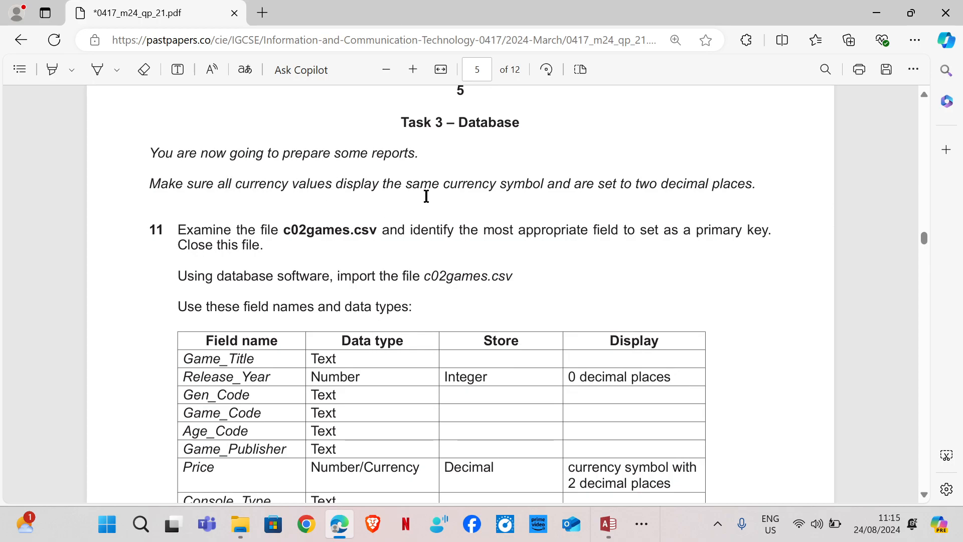
pyautogui.scroll(-1, 449, 222)
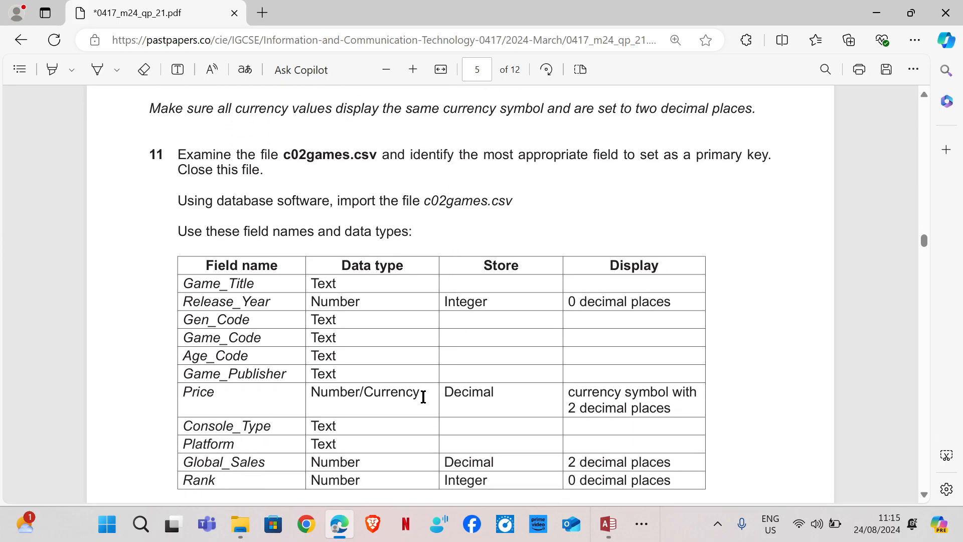
pyautogui.moveTo(314, 465); pyautogui.dragTo(366, 463)
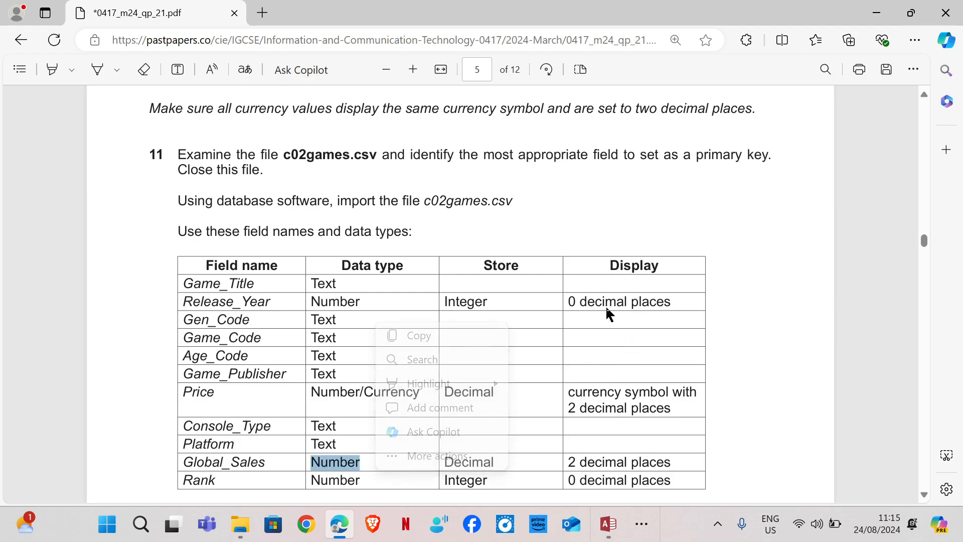
pyautogui.click(516, 268)
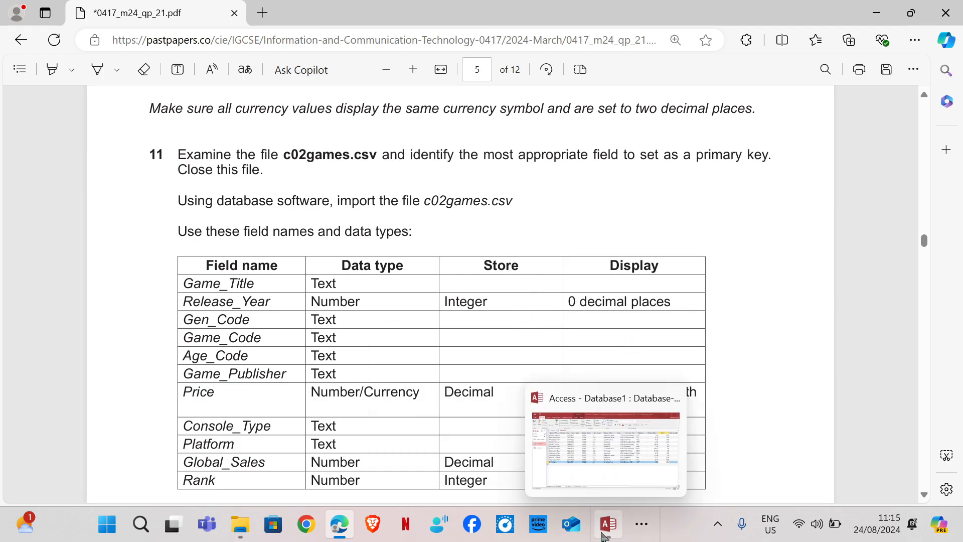
pyautogui.click(608, 447)
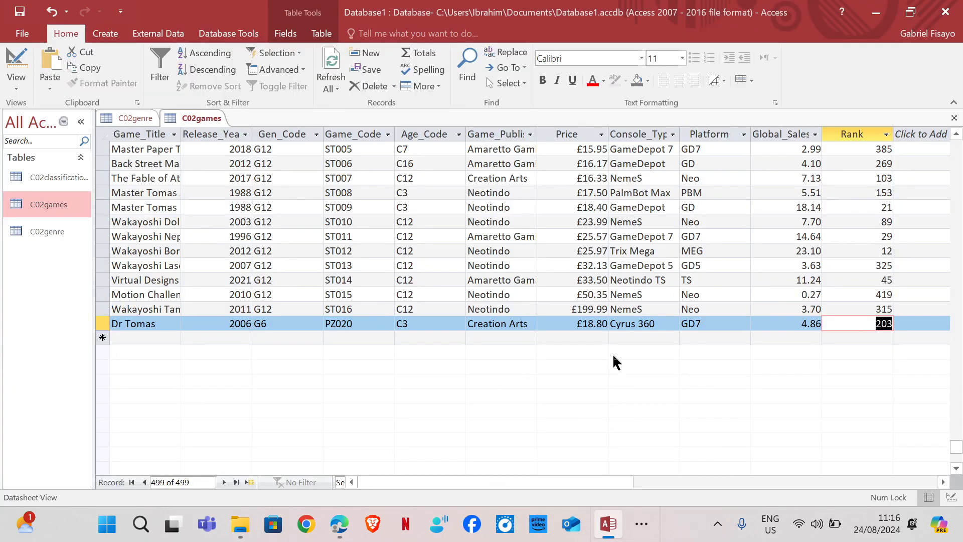
# Step: In Edge, highlight question 16's bullet listing the report fields and their order, from "shows only the fields" to "displayed in full"
pyautogui.hotkey('alt', 'Tab')
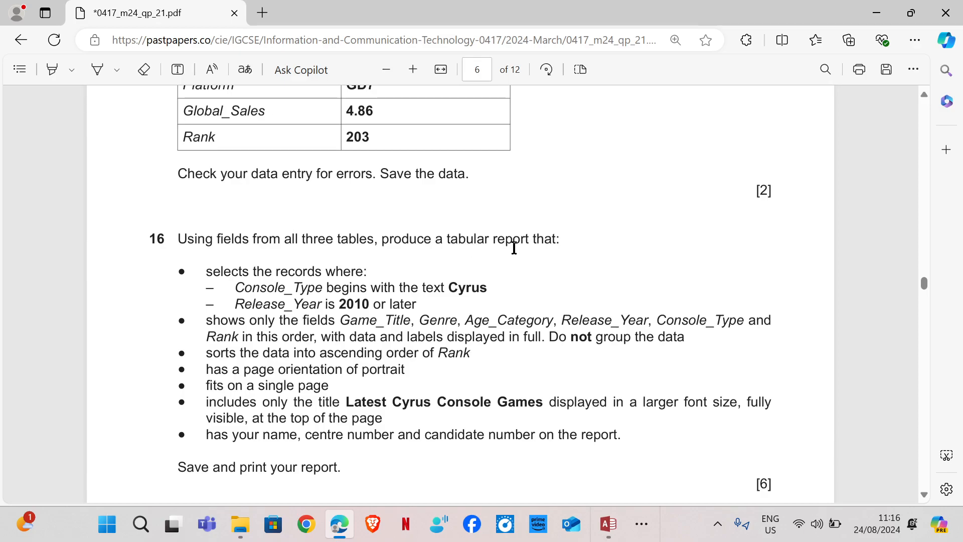
pyautogui.scroll(-2, 515, 248)
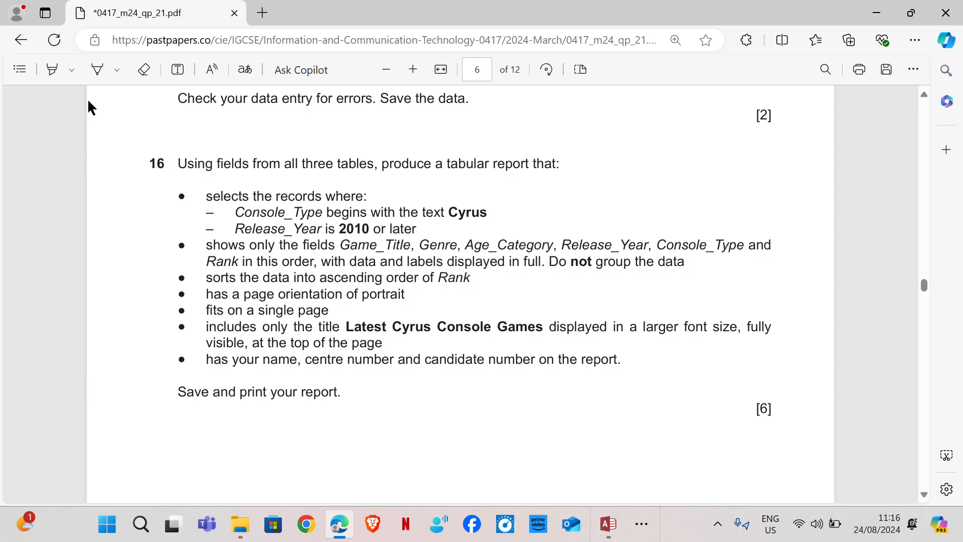
pyautogui.click(53, 70)
pyautogui.moveTo(203, 249)
pyautogui.mouseDown()
pyautogui.moveTo(524, 261)
pyautogui.moveTo(527, 249)
pyautogui.moveTo(622, 256)
pyautogui.moveTo(737, 245)
pyautogui.moveTo(406, 275)
pyautogui.moveTo(433, 260)
pyautogui.moveTo(525, 249)
pyautogui.moveTo(553, 262)
pyautogui.mouseUp()
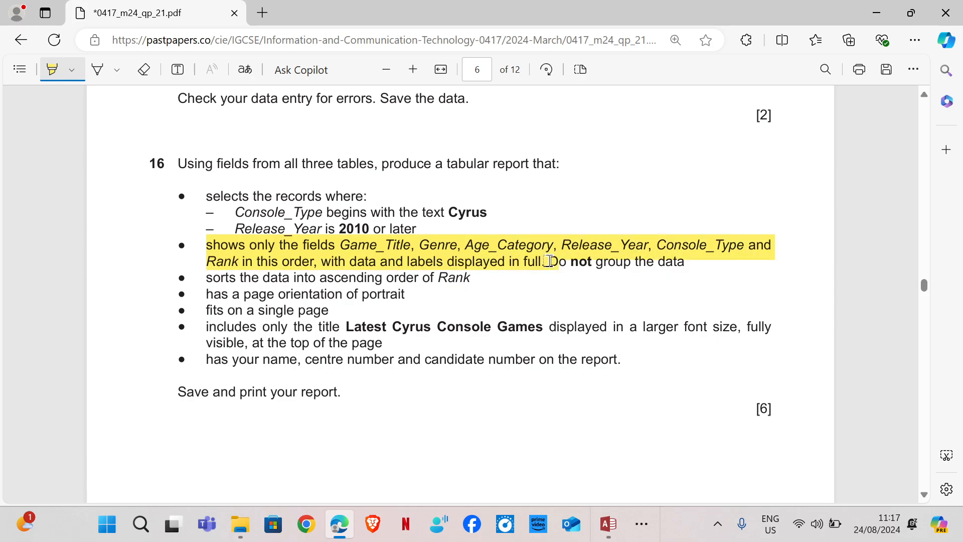
pyautogui.click(52, 69)
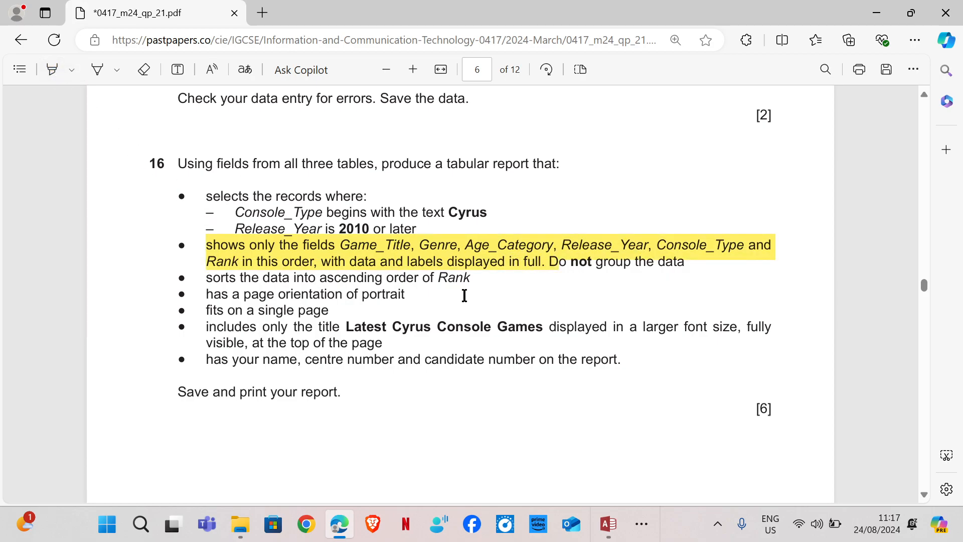
# Step: Switch to Access and close all open tables
pyautogui.moveTo(612, 525)
pyautogui.click(604, 464)
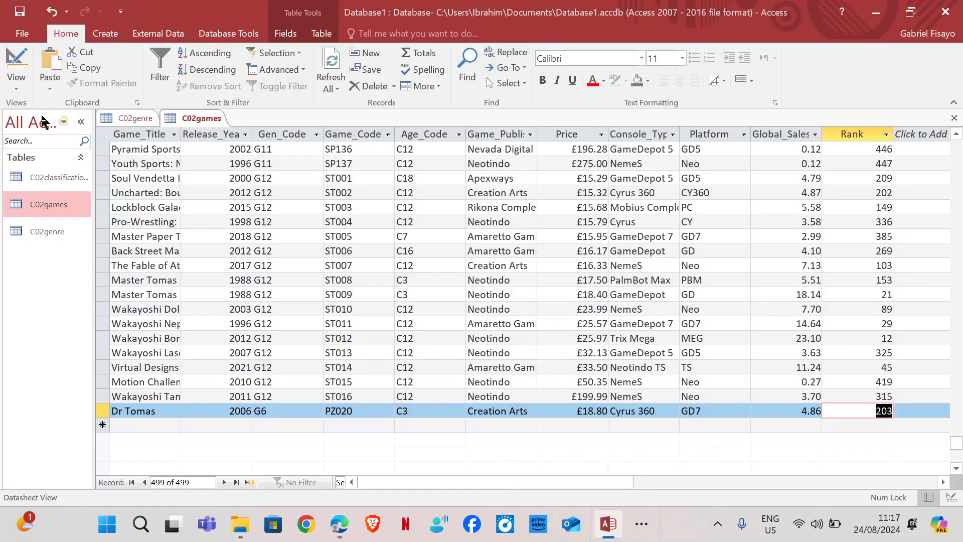
pyautogui.rightClick(188, 116)
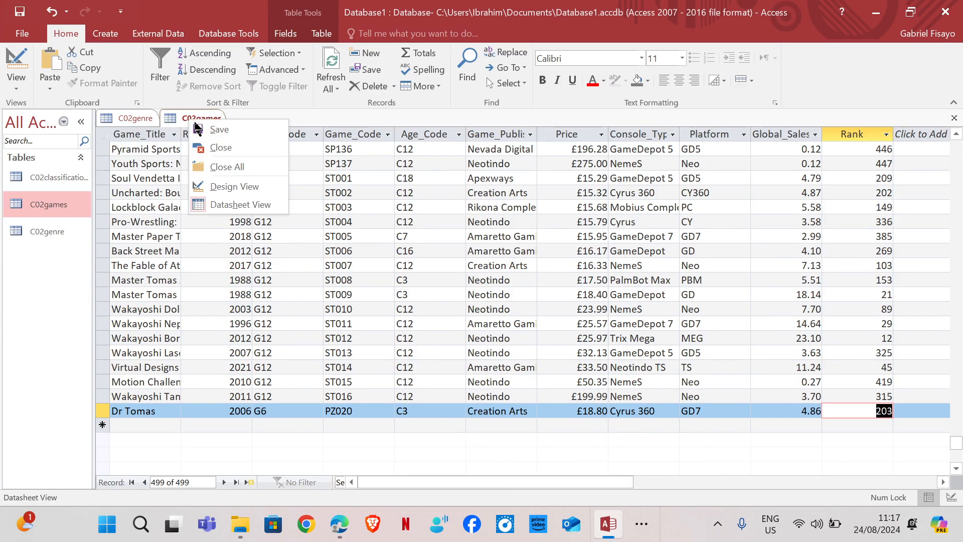
pyautogui.click(246, 163)
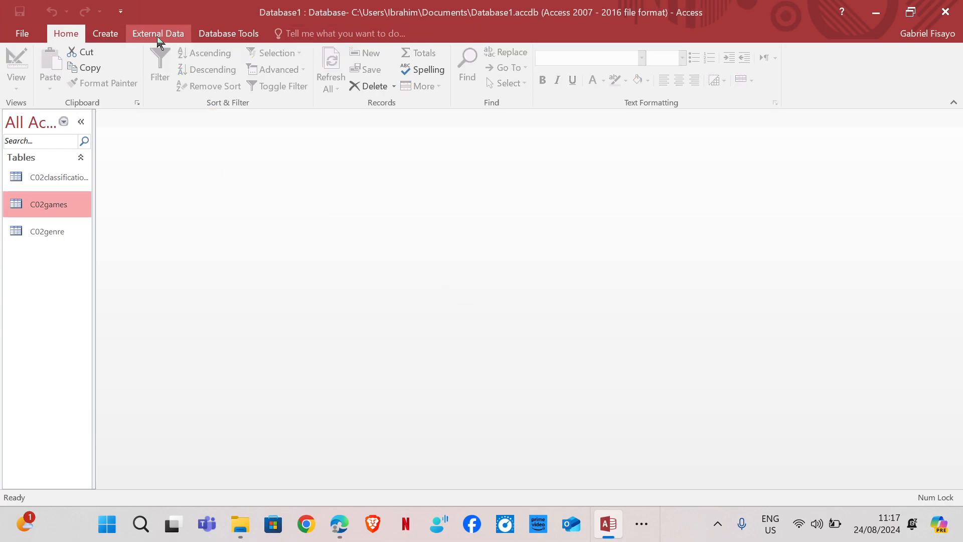
# Step: Start a new query with the Simple Query Wizard using the C02games table and preview question 16's required fields in Edge
pyautogui.click(116, 36)
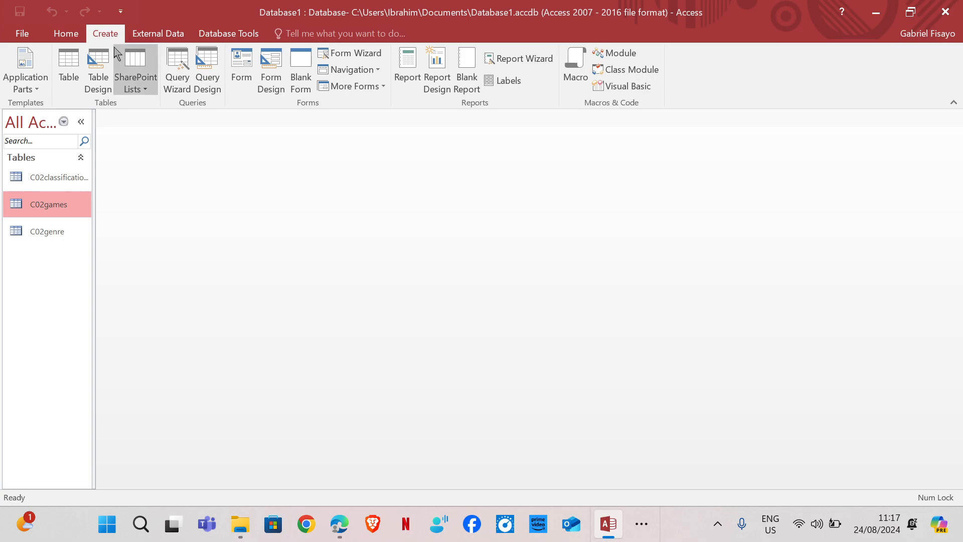
pyautogui.click(173, 80)
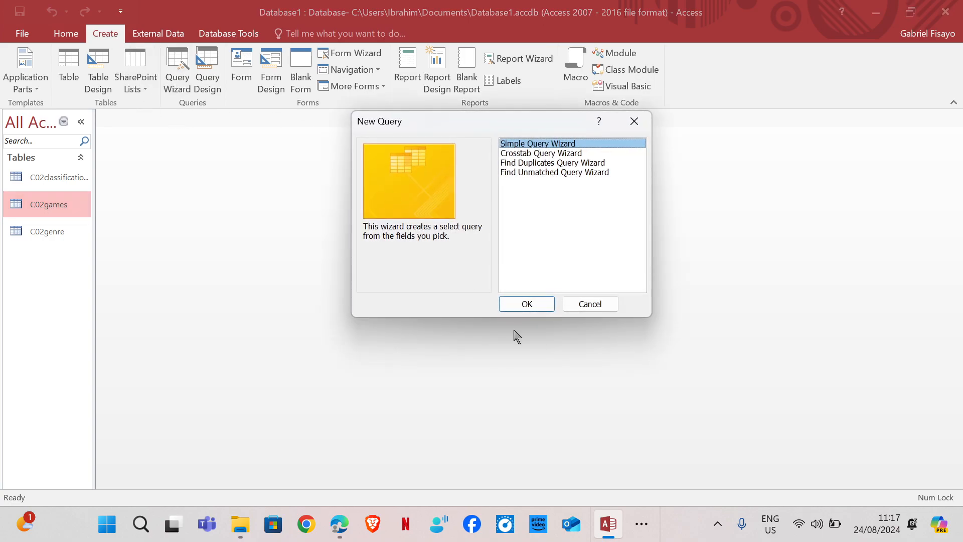
pyautogui.click(529, 303)
pyautogui.click(515, 350)
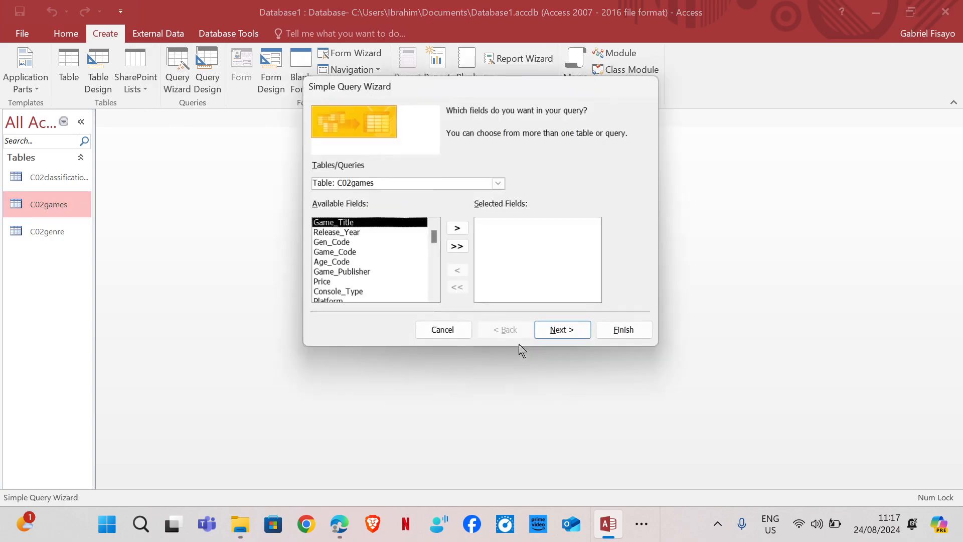
pyautogui.moveTo(339, 523)
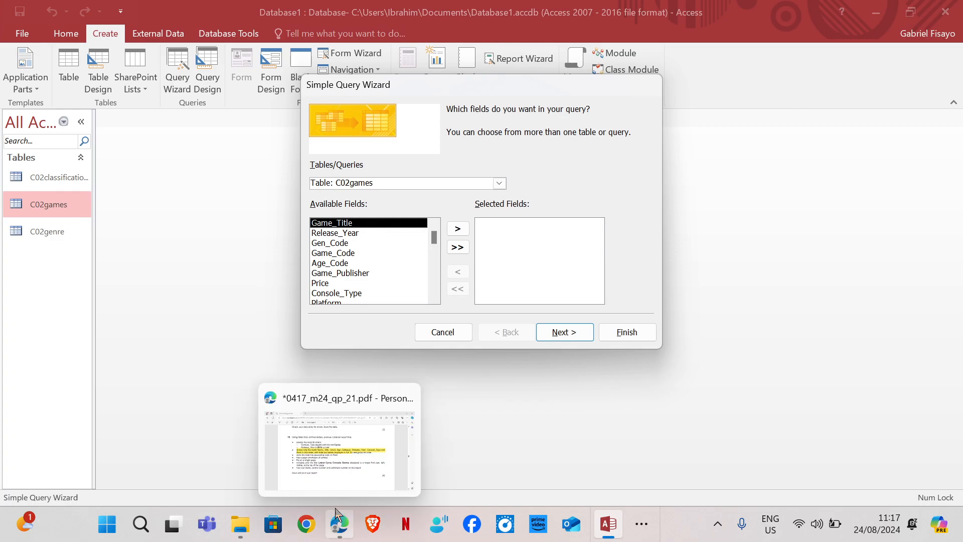
pyautogui.moveTo(334, 453)
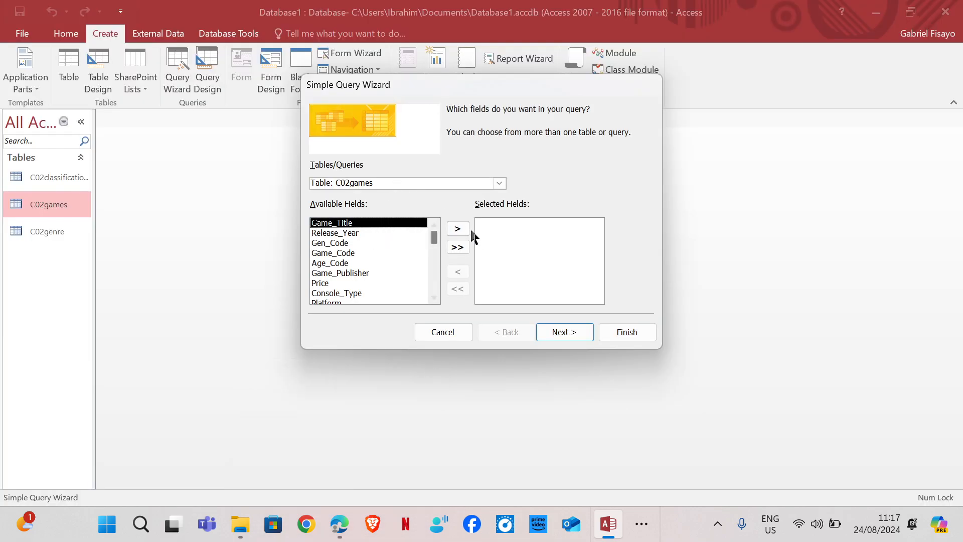
# Step: Add Game_Title from the C02games table and Genre from the C02genre table to the query's selected fields
pyautogui.click(457, 229)
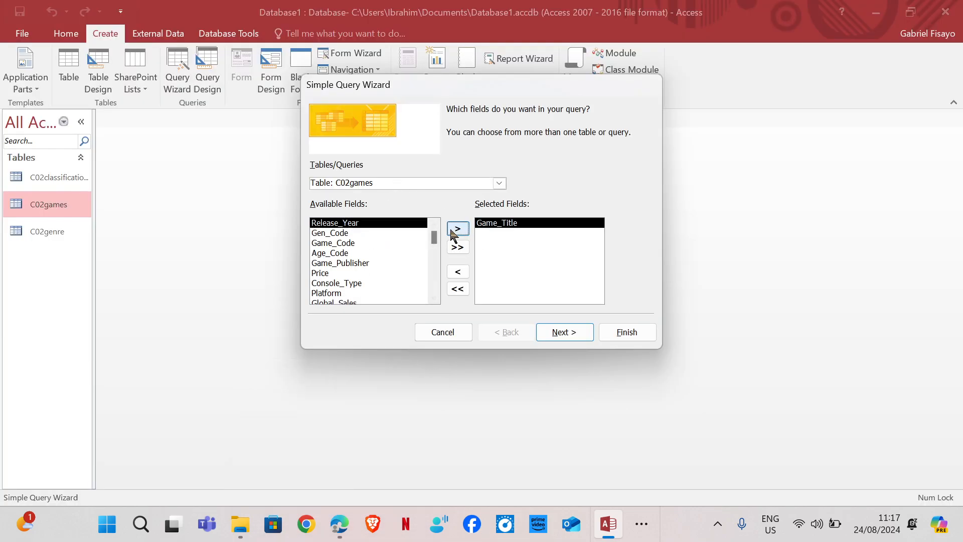
pyautogui.scroll(-2, 347, 271)
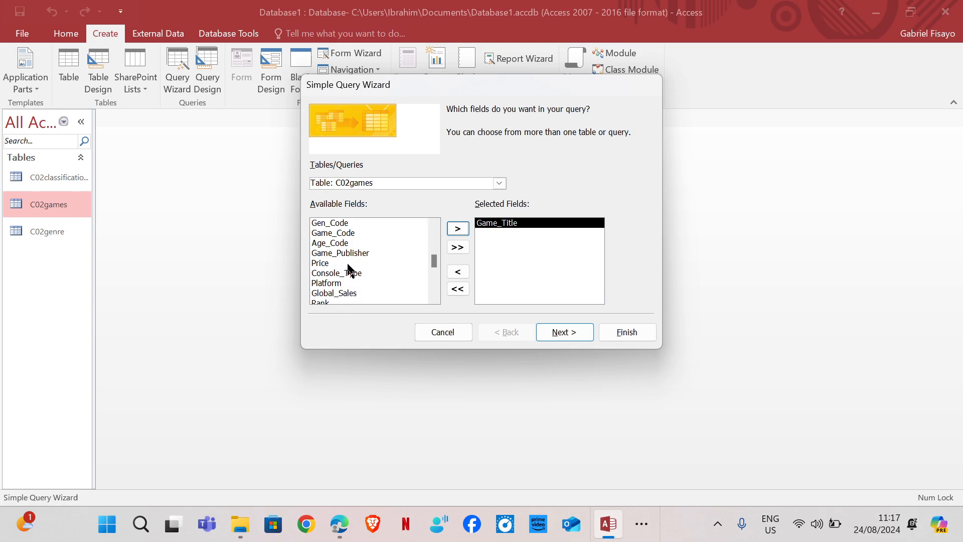
pyautogui.scroll(2, 347, 282)
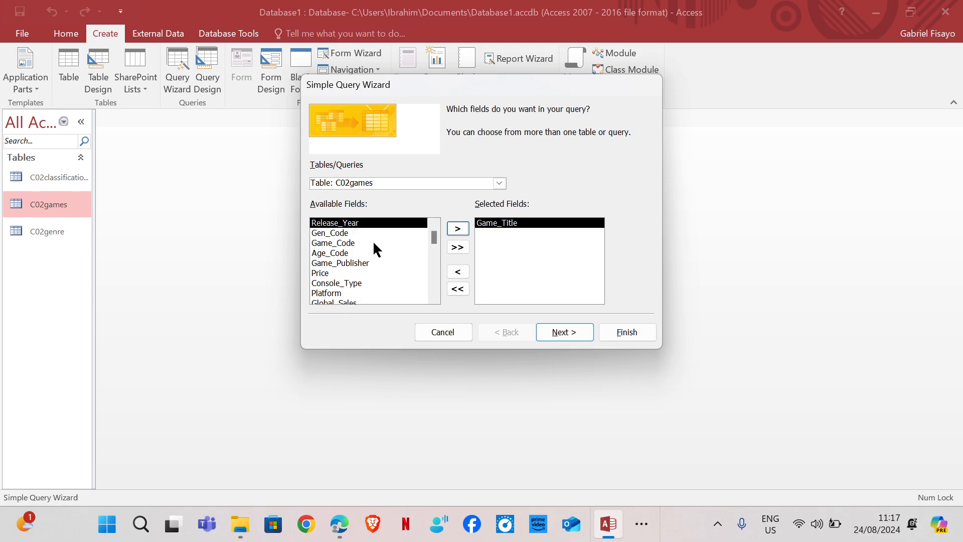
pyautogui.click(499, 183)
pyautogui.click(401, 193)
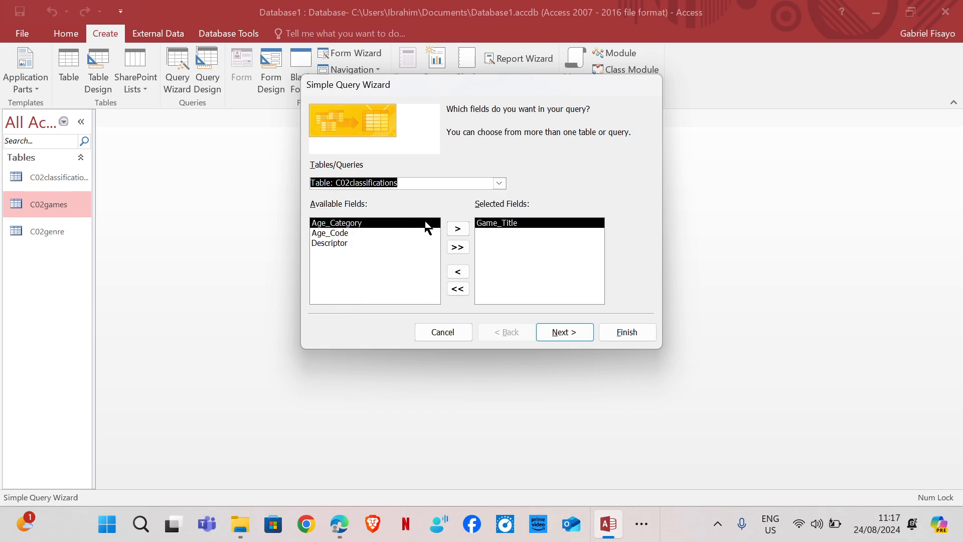
pyautogui.click(499, 183)
pyautogui.click(395, 215)
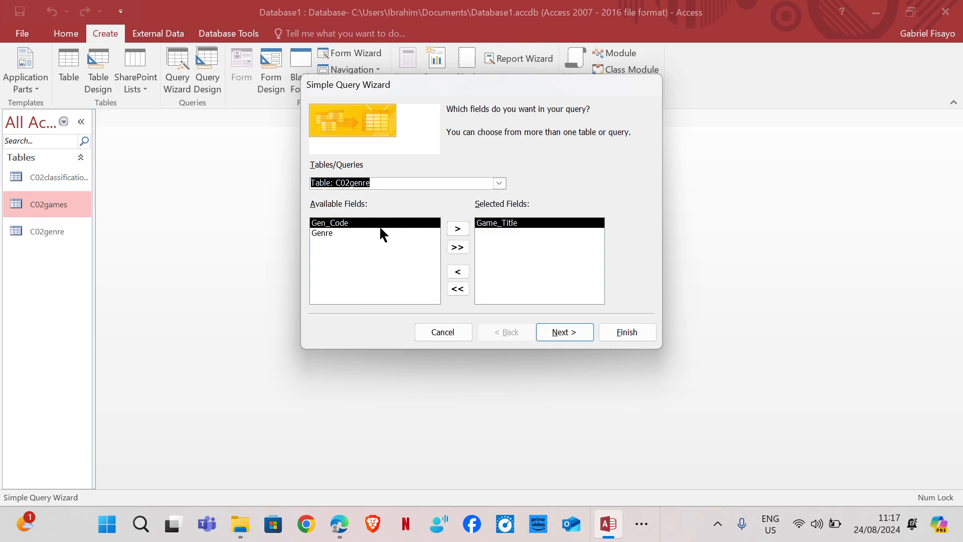
pyautogui.click(353, 233)
pyautogui.click(458, 229)
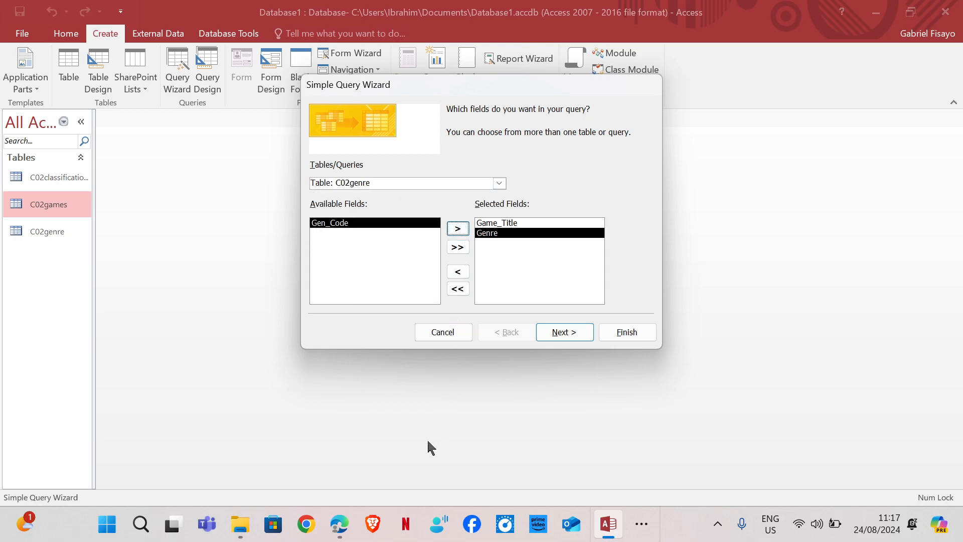
# Step: Add Age_Category from the C02classifications table and Release_Year from the C02games table to the query's selected fields
pyautogui.moveTo(329, 473)
pyautogui.click(499, 182)
pyautogui.click(409, 196)
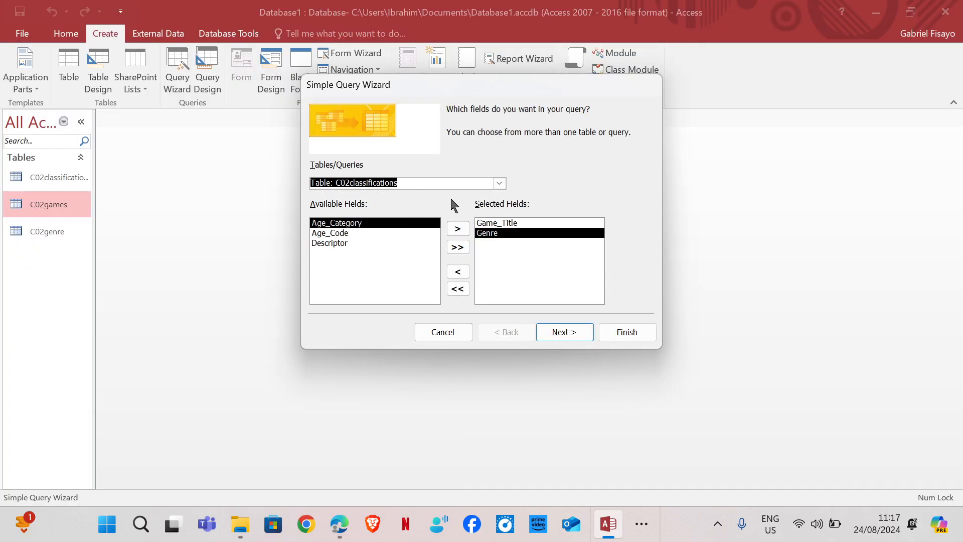
pyautogui.click(457, 228)
pyautogui.click(499, 182)
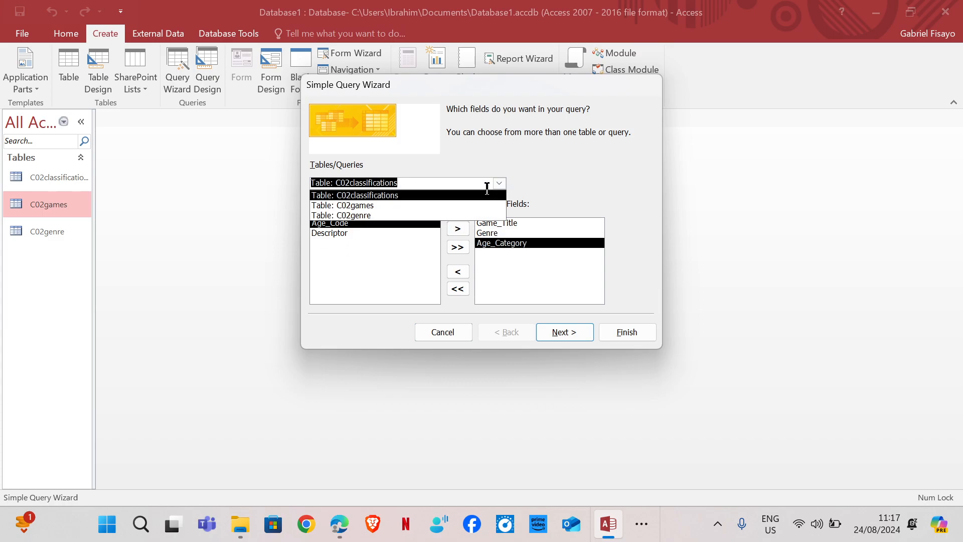
pyautogui.click(411, 206)
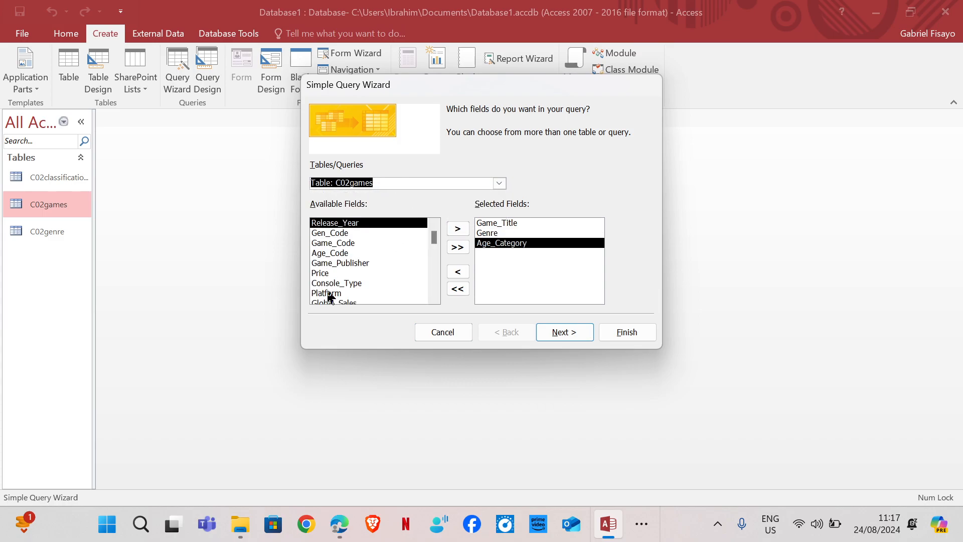
pyautogui.scroll(-1, 341, 268)
pyautogui.scroll(-1, 339, 274)
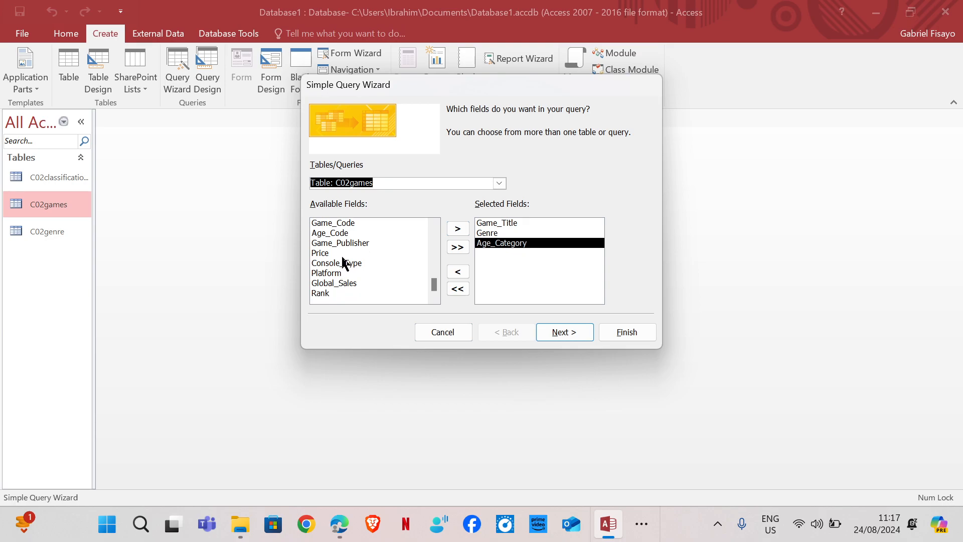
pyautogui.scroll(2, 344, 263)
pyautogui.click(457, 229)
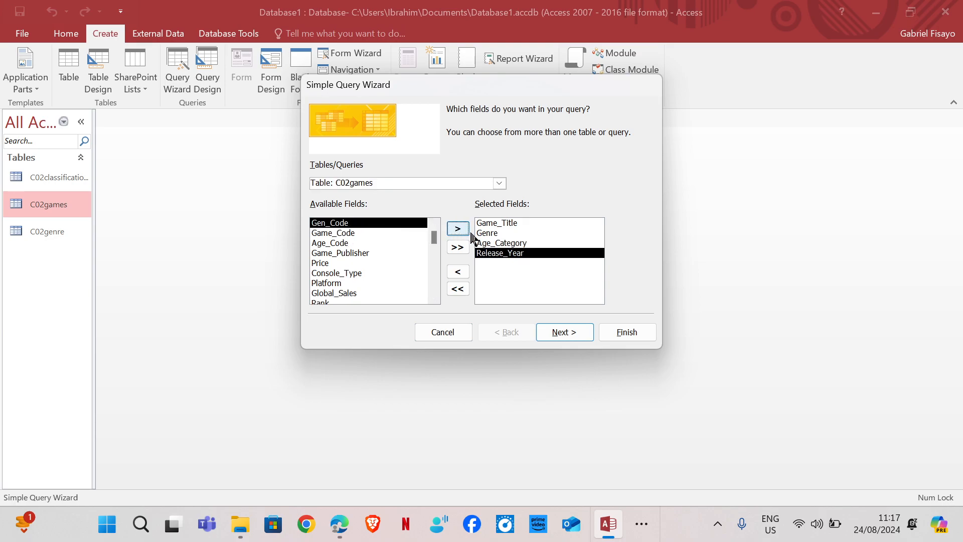
# Step: Add Console_Type and Rank from the C02games table after Release_Year in the query's selected fields
pyautogui.moveTo(340, 524)
pyautogui.click(347, 273)
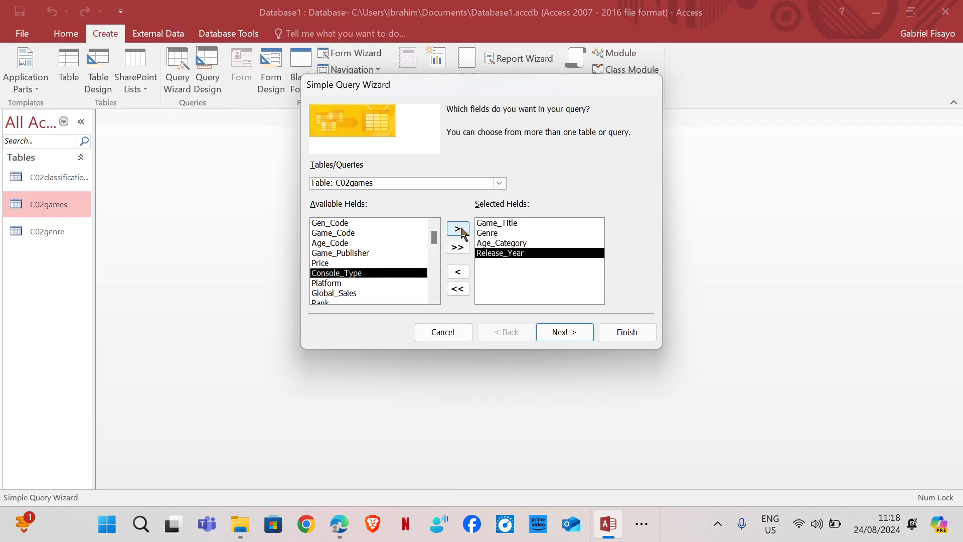
pyautogui.click(457, 229)
pyautogui.click(341, 294)
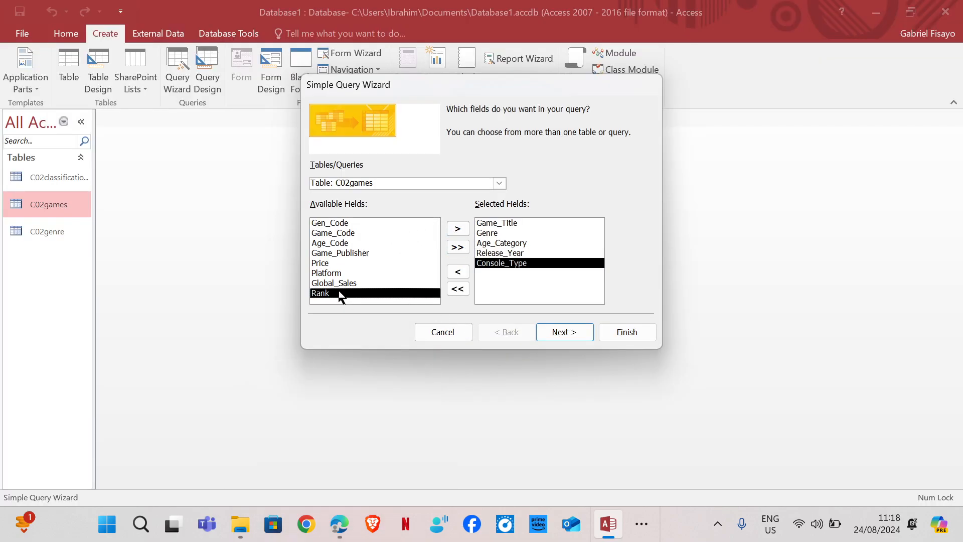
pyautogui.click(456, 229)
# Step: Check the field order against question 16 in Edge, and in Access finish the wizard as a detail query titled Q1
pyautogui.moveTo(339, 524)
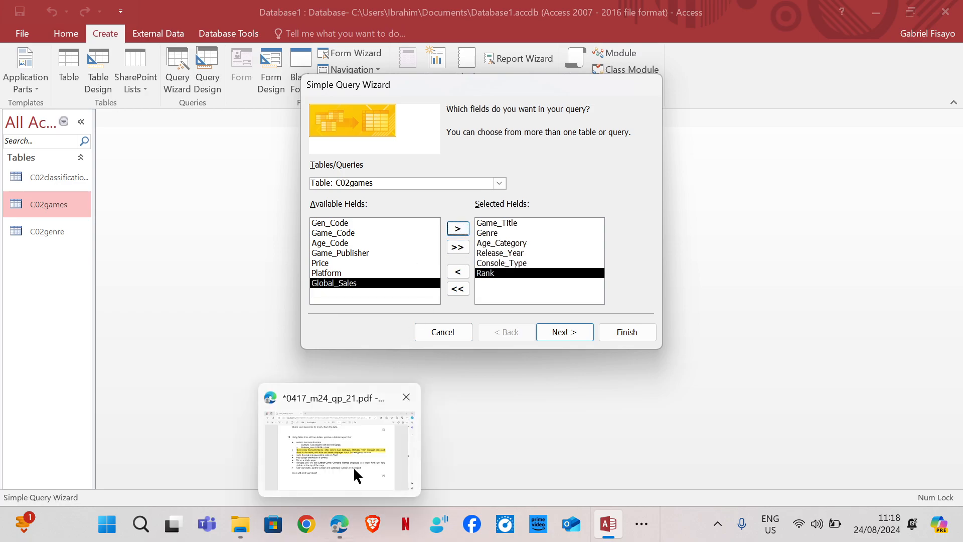
pyautogui.click(354, 455)
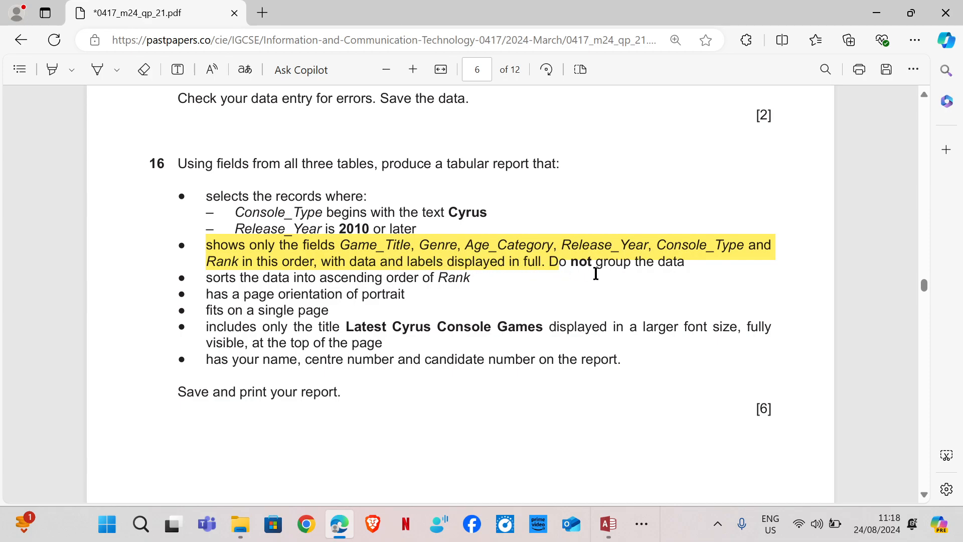
pyautogui.moveTo(608, 524)
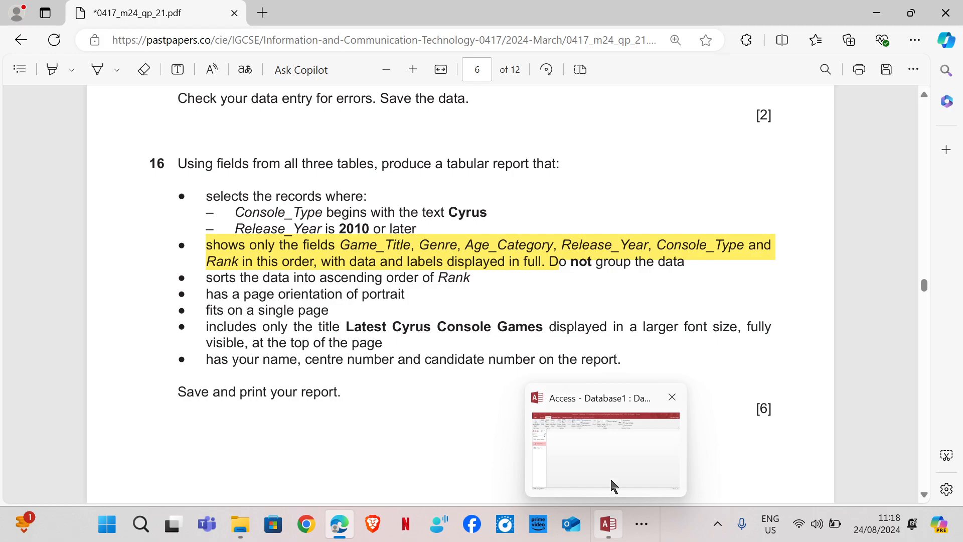
pyautogui.click(597, 431)
pyautogui.click(574, 329)
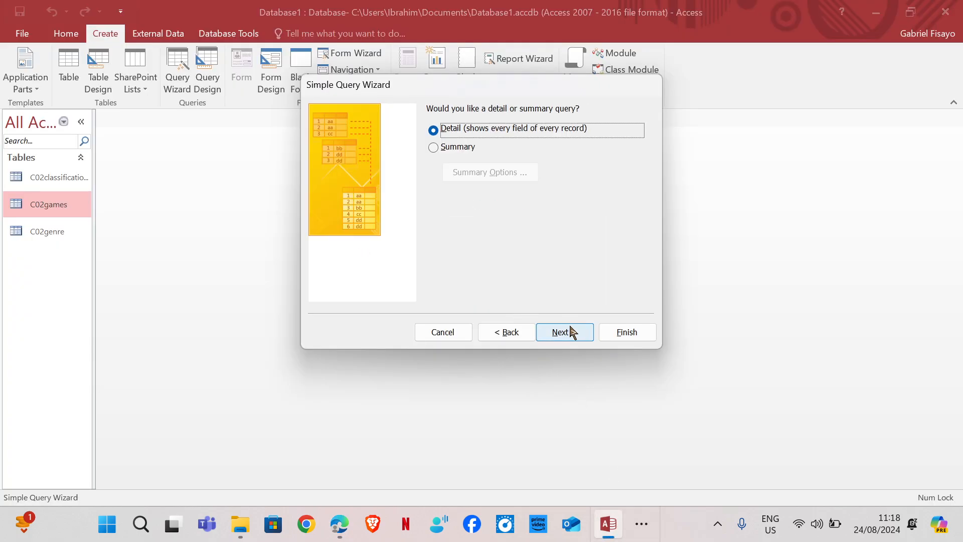
pyautogui.click(579, 333)
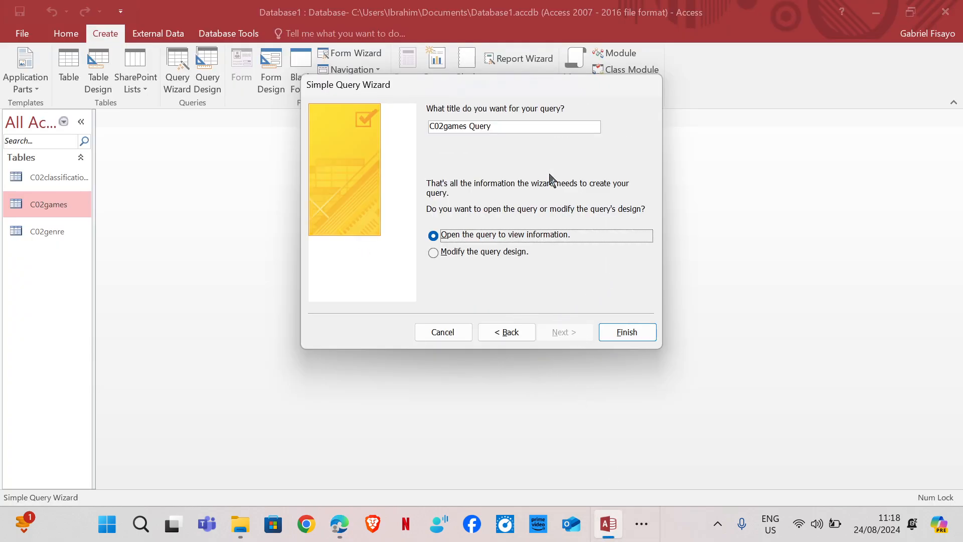
pyautogui.click(430, 128)
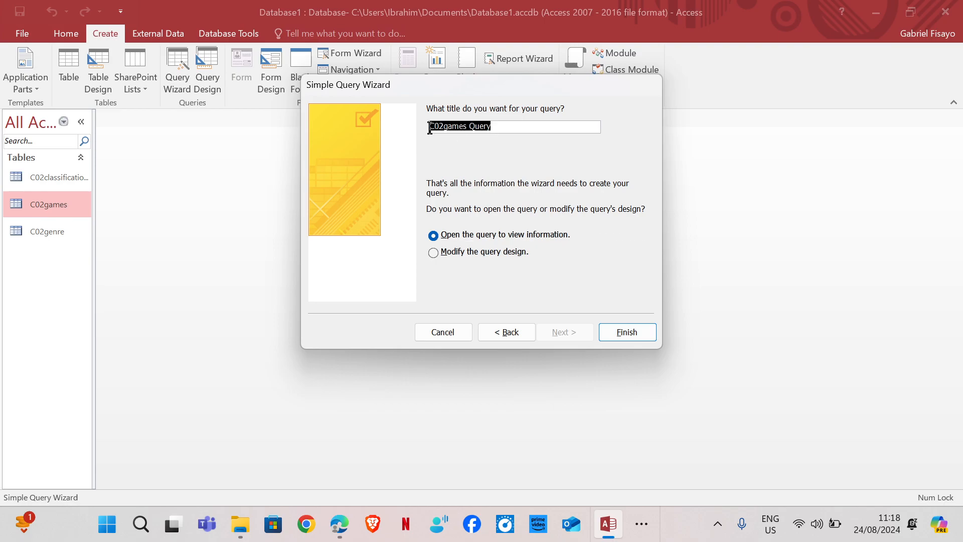
pyautogui.write('Q1')
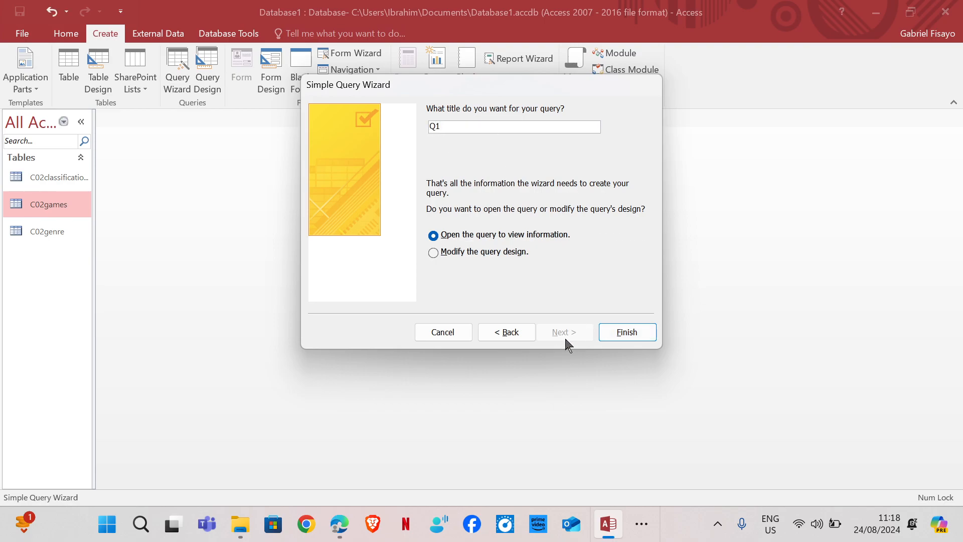
pyautogui.click(630, 335)
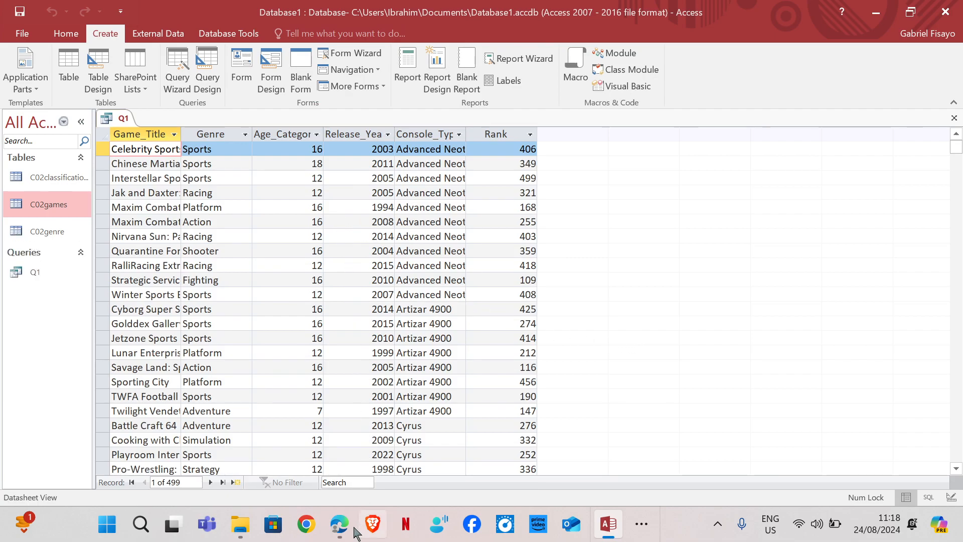
# Step: Switch to Edge and select question 16's record criteria text, from "selects the records where" to "2010 or later"
pyautogui.moveTo(345, 537)
pyautogui.click(342, 467)
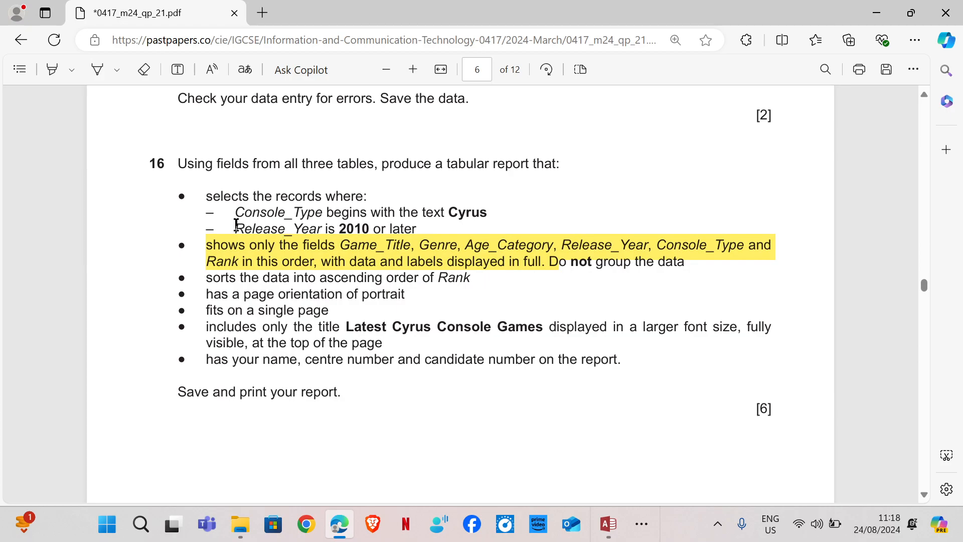
pyautogui.moveTo(227, 211); pyautogui.dragTo(424, 234)
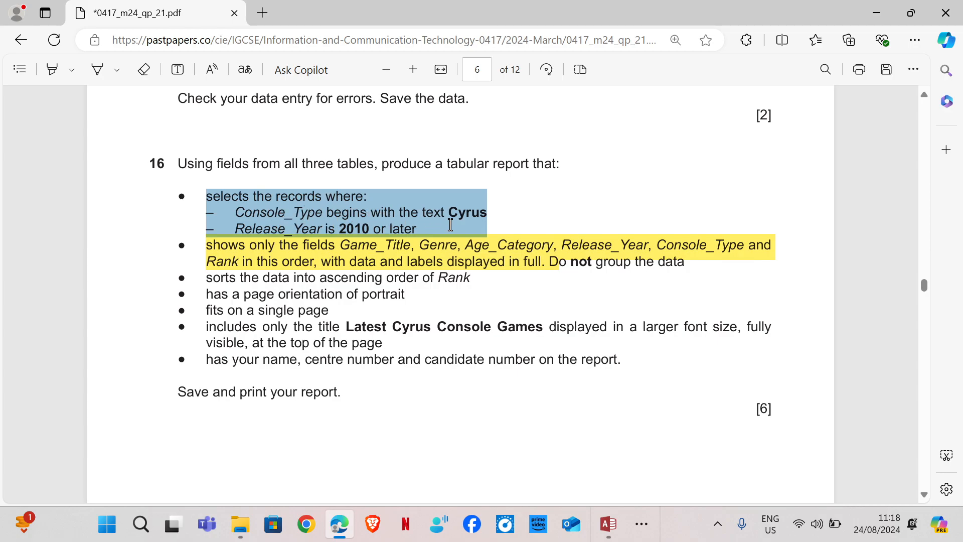
# Step: In Access, set Q1's Console_Type criterion to cyrus* in the query design and run the query
pyautogui.moveTo(618, 517)
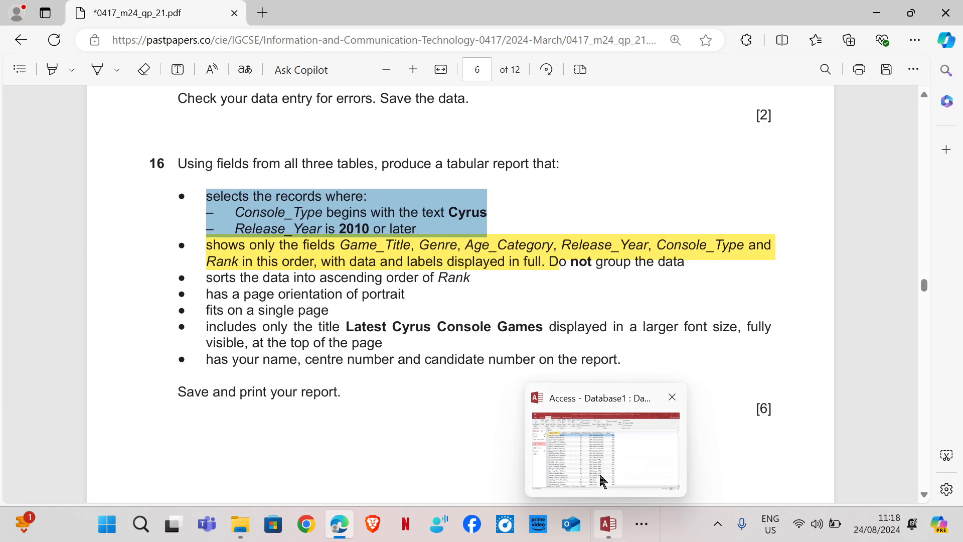
pyautogui.click(601, 479)
pyautogui.click(66, 33)
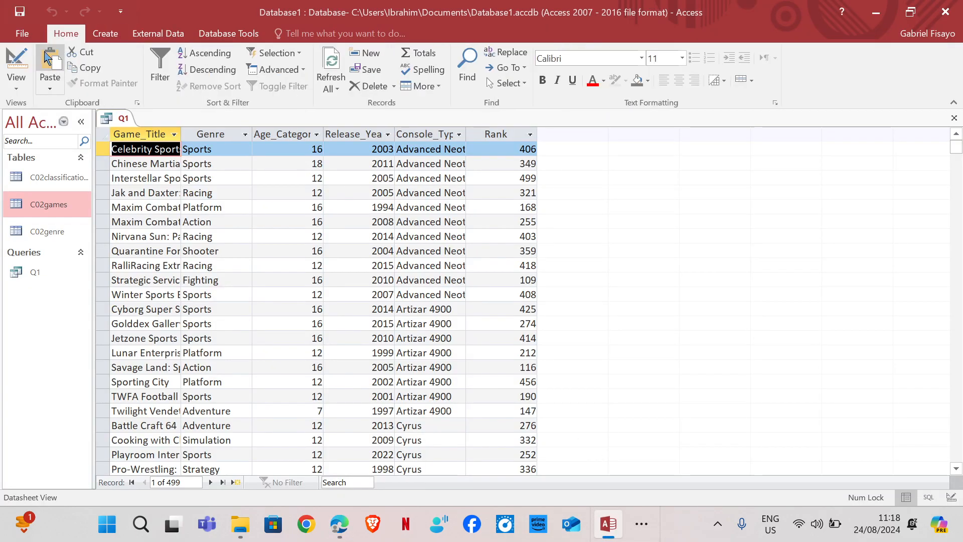
pyautogui.click(16, 62)
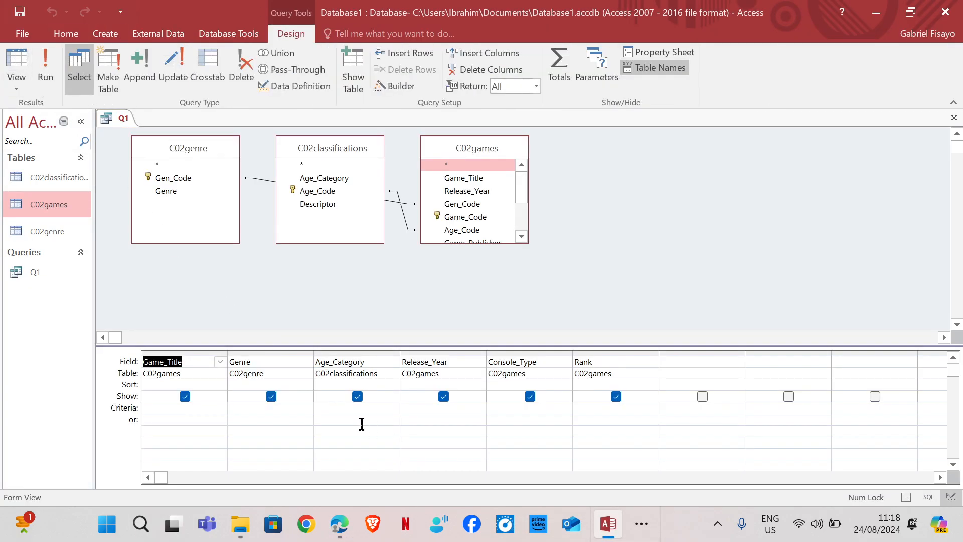
pyautogui.click(508, 409)
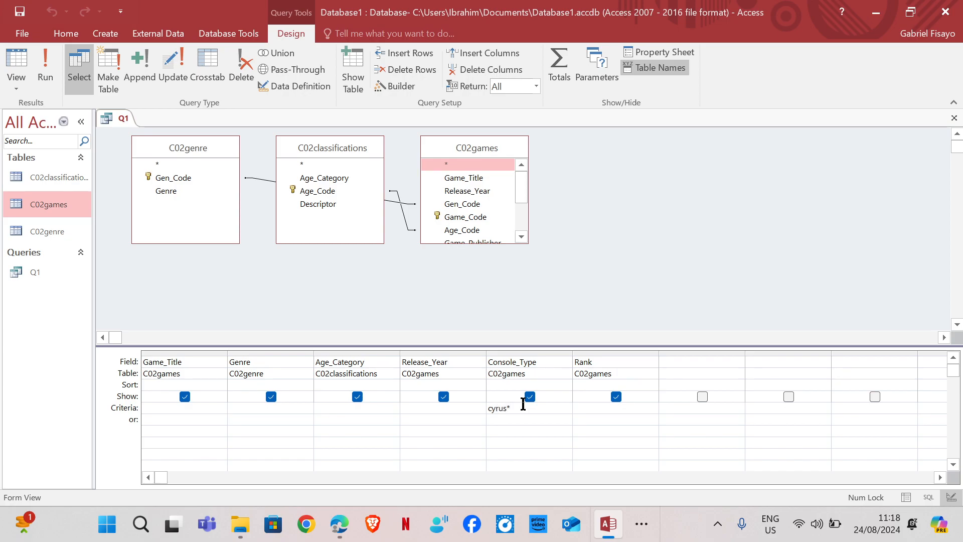
pyautogui.click(45, 68)
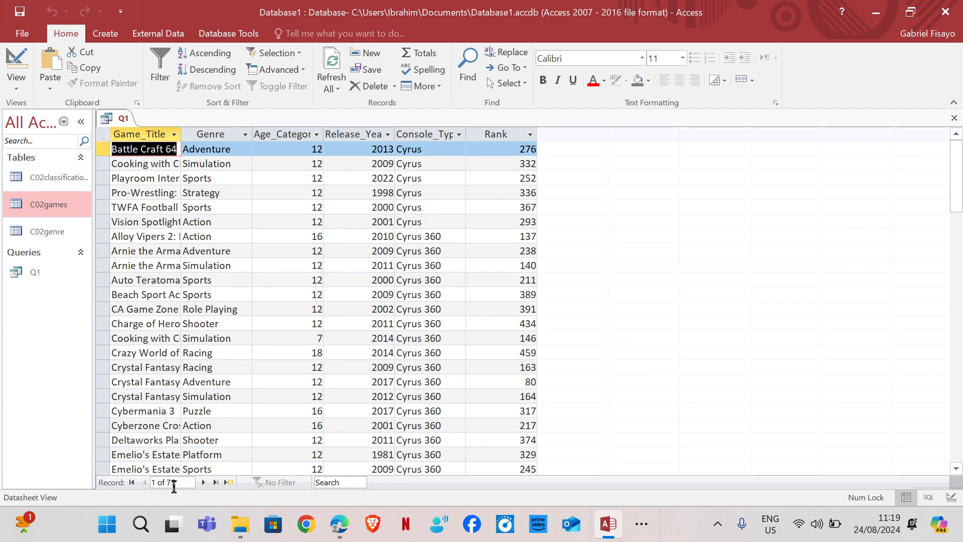
# Step: Recheck question 16's record criteria in Edge and reopen the design of query Q1 in Access
pyautogui.moveTo(337, 538)
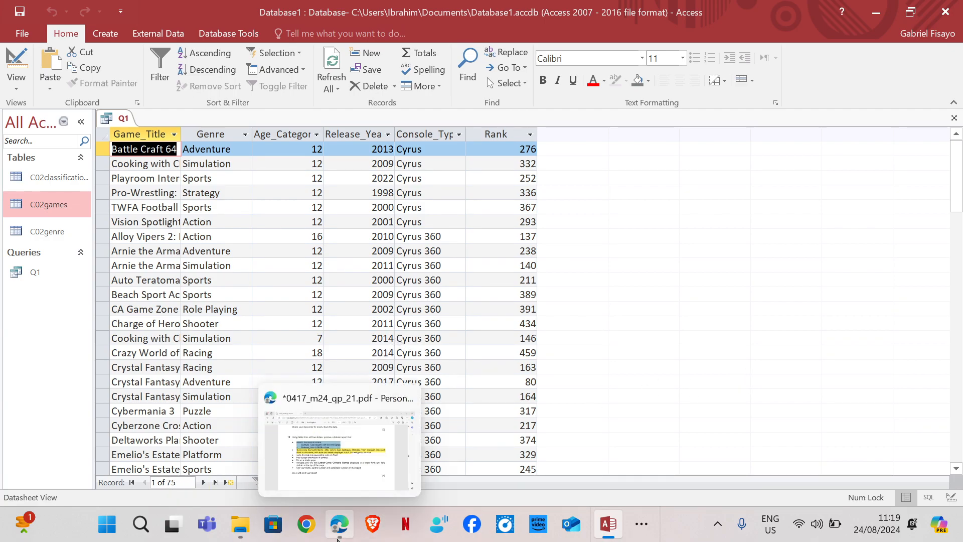
pyautogui.click(342, 474)
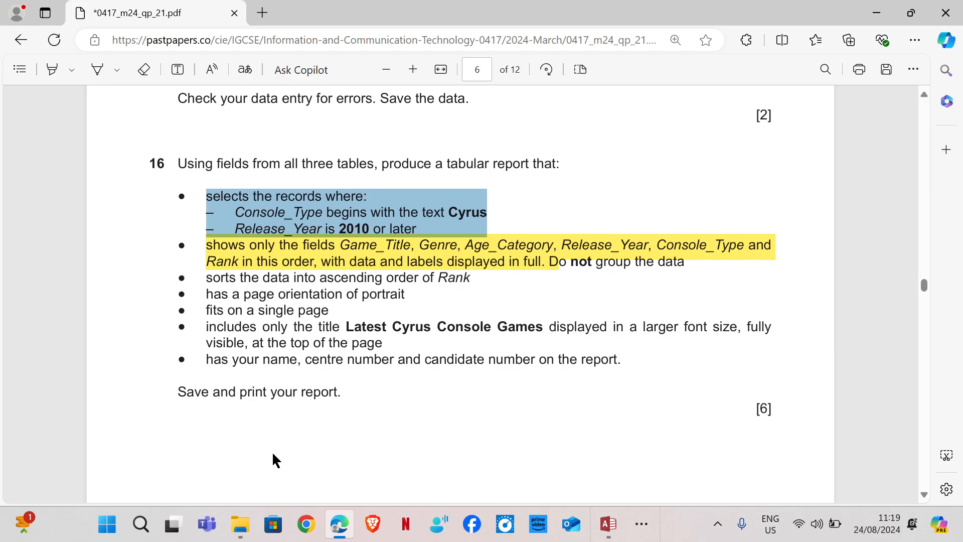
pyautogui.click(608, 523)
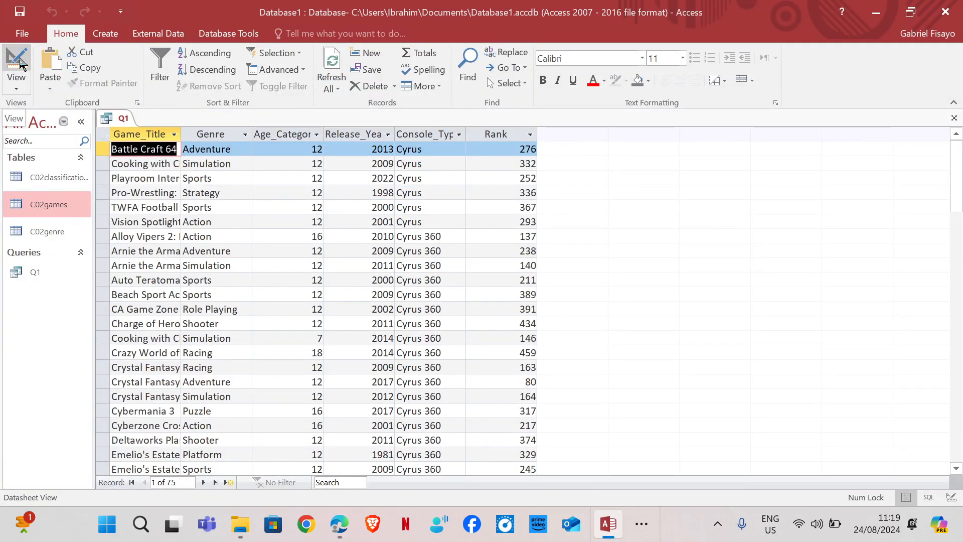
pyautogui.click(20, 62)
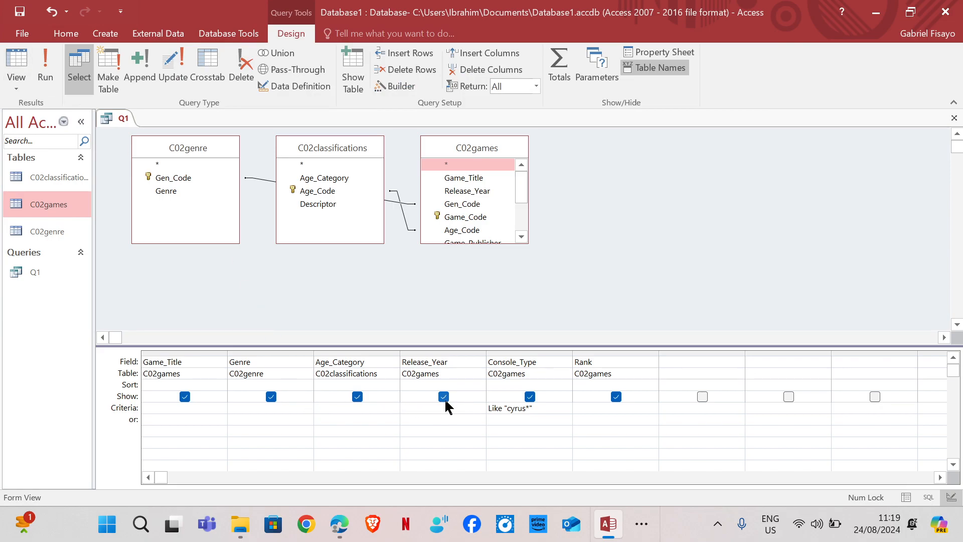
# Step: Set the Release_Year criterion to >=2010 and run the query
pyautogui.write('>=2010')
pyautogui.click(45, 70)
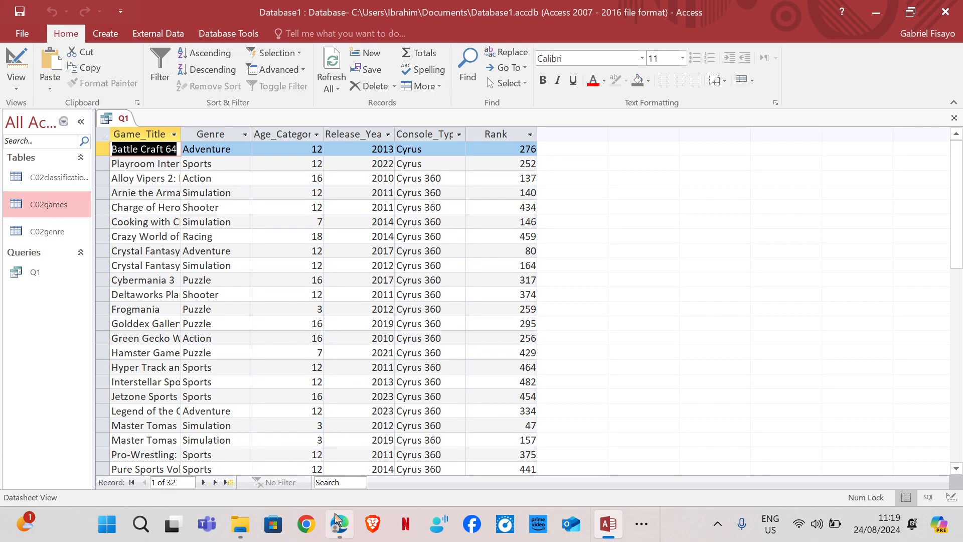
# Step: After checking question 16 in Edge, start a Report Wizard report in Access based on query Q1 with all its fields
pyautogui.moveTo(339, 524)
pyautogui.click(339, 485)
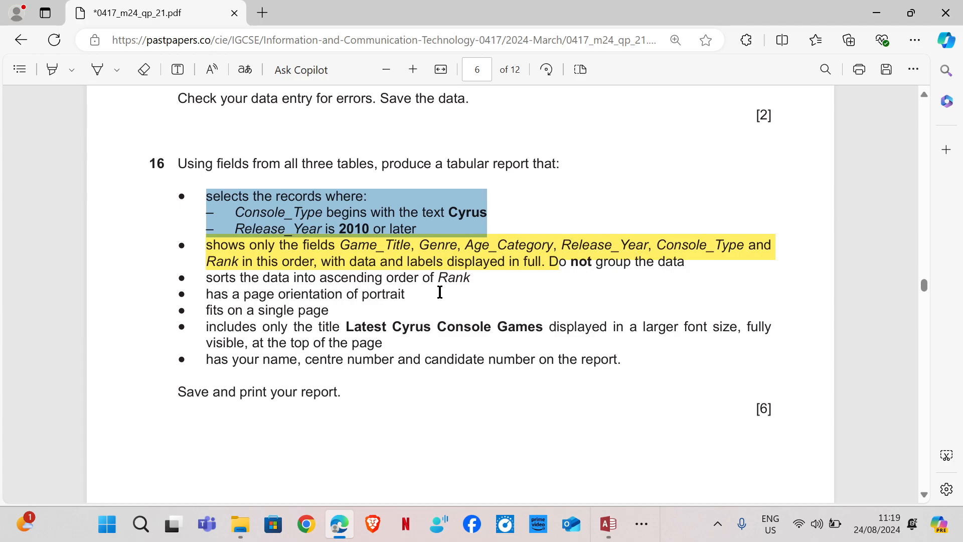
pyautogui.moveTo(608, 524)
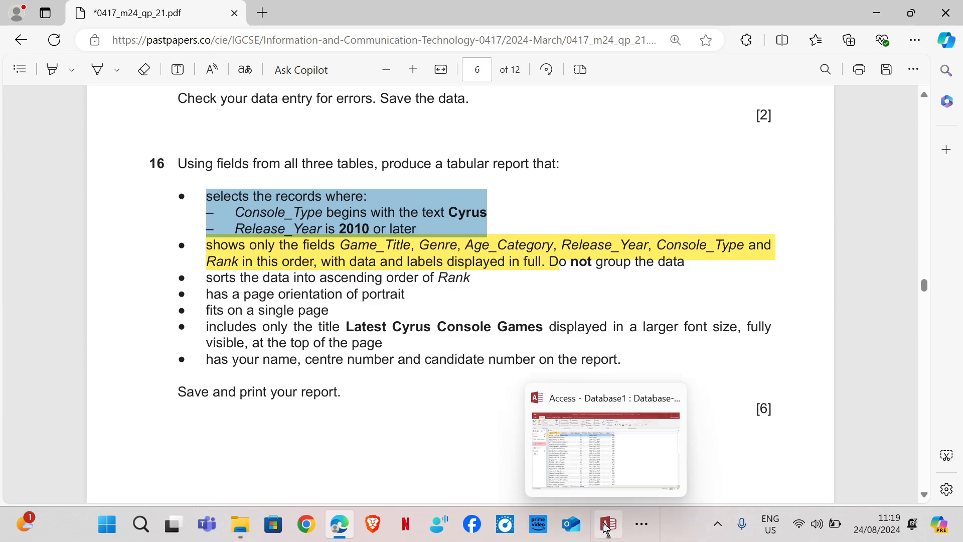
pyautogui.click(615, 441)
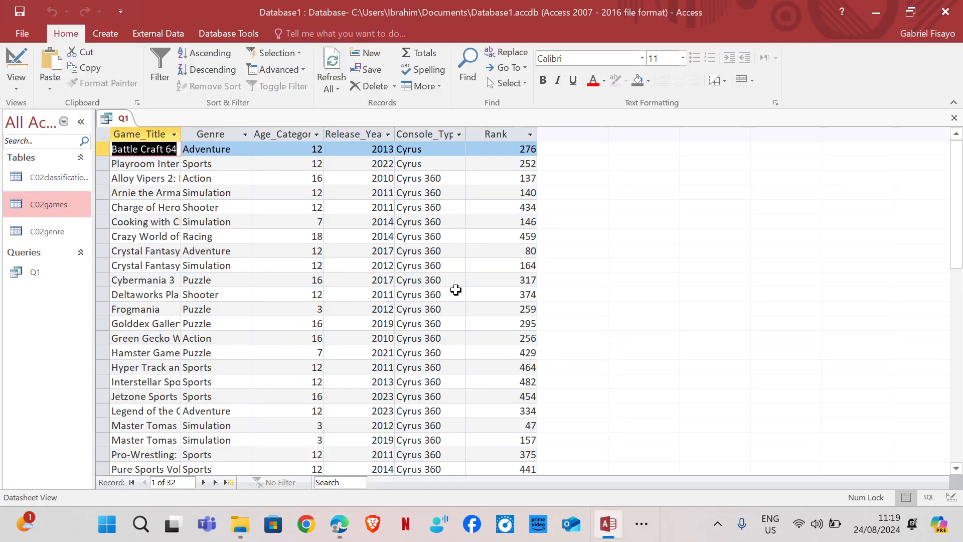
pyautogui.click(113, 35)
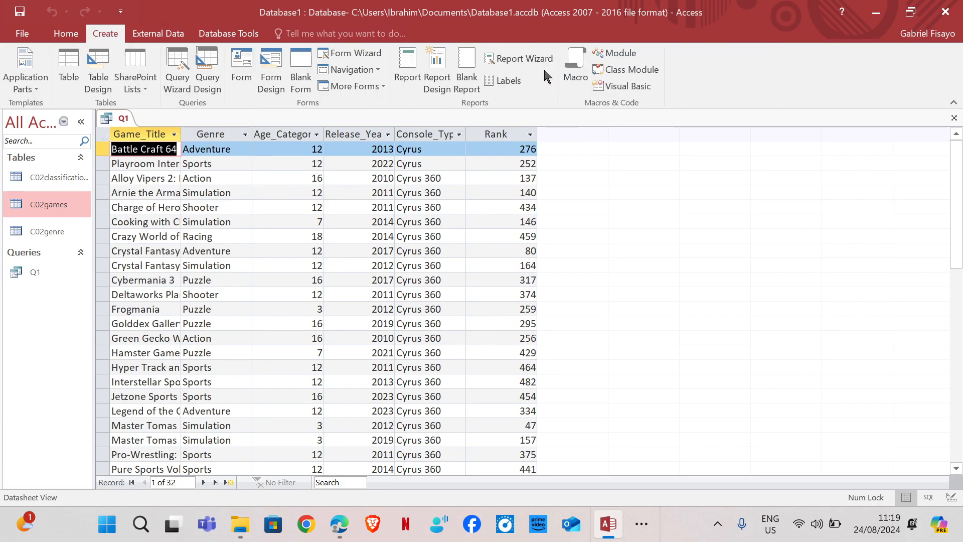
pyautogui.click(521, 61)
pyautogui.click(418, 305)
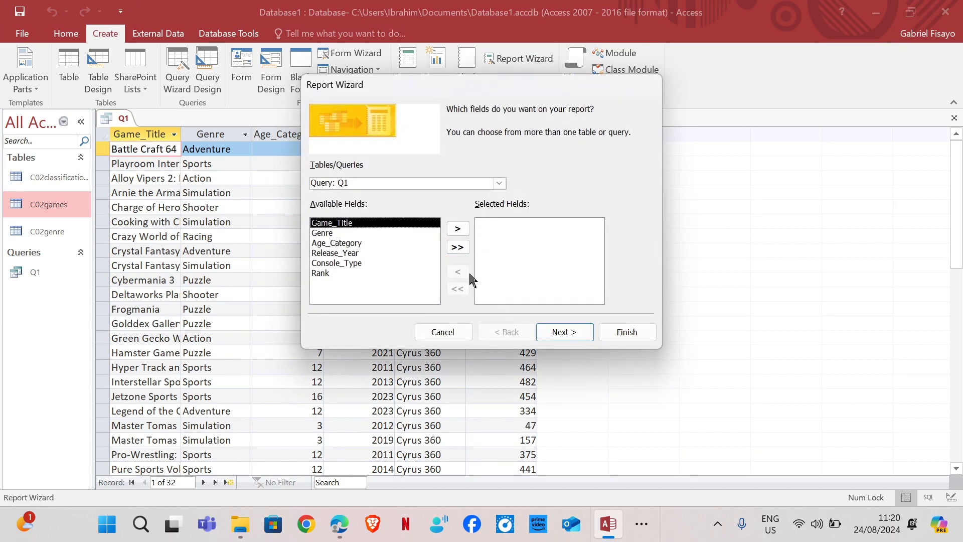
pyautogui.click(458, 248)
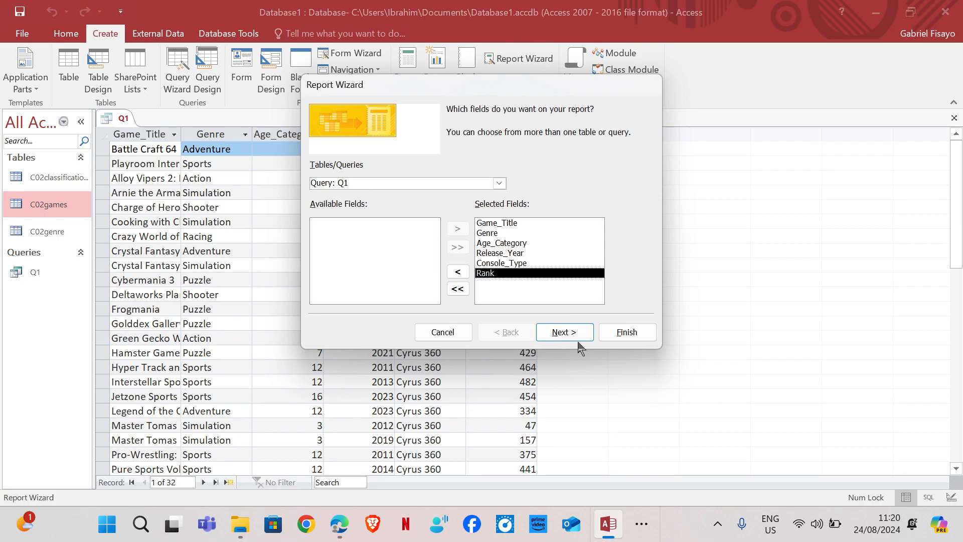
pyautogui.click(566, 333)
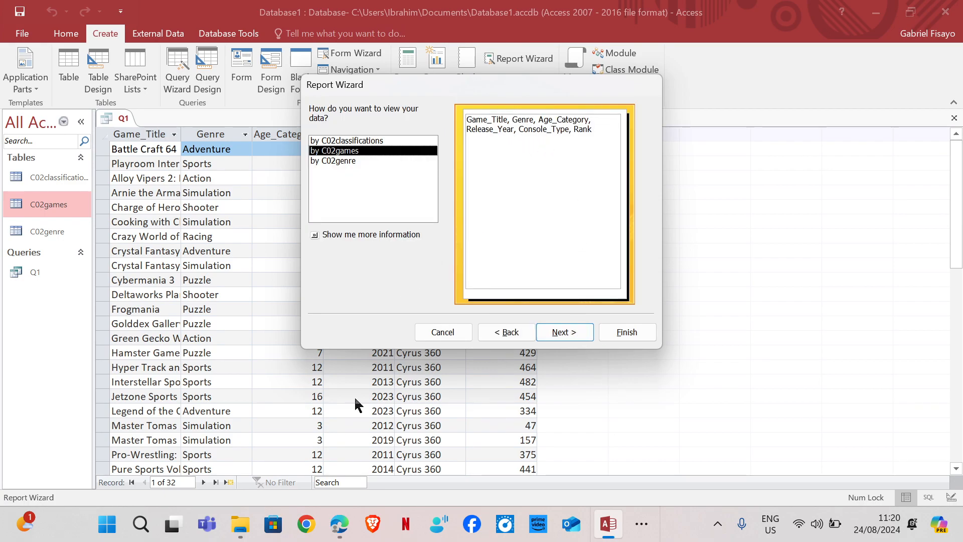
# Step: Compare the data view options, keep the report viewed by C02games, and add no grouping levels
pyautogui.moveTo(339, 523)
pyautogui.moveTo(330, 461)
pyautogui.click(388, 141)
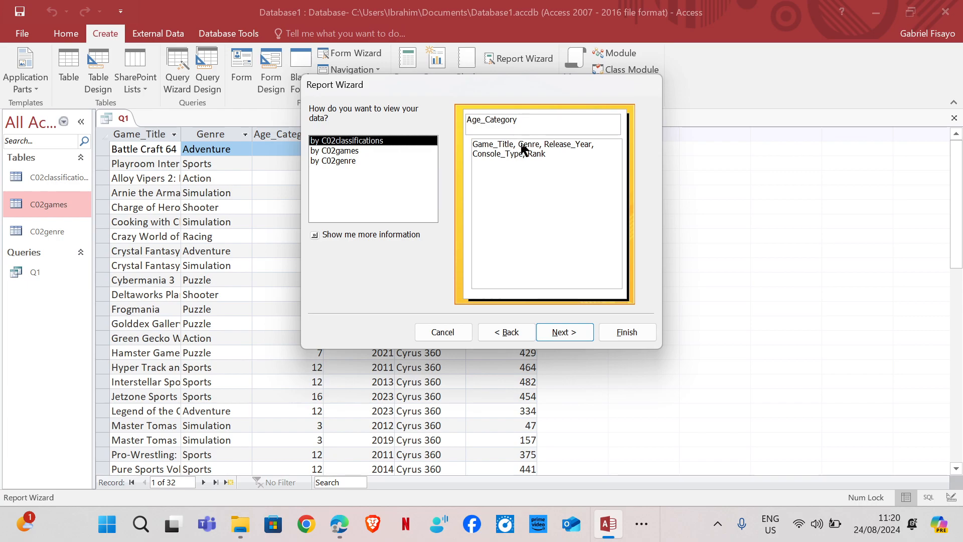
pyautogui.click(343, 162)
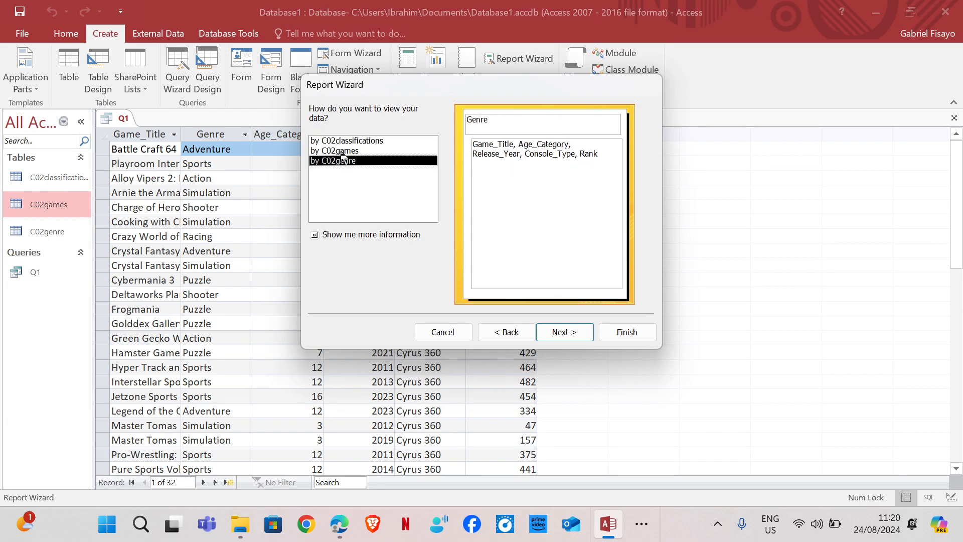
pyautogui.click(342, 151)
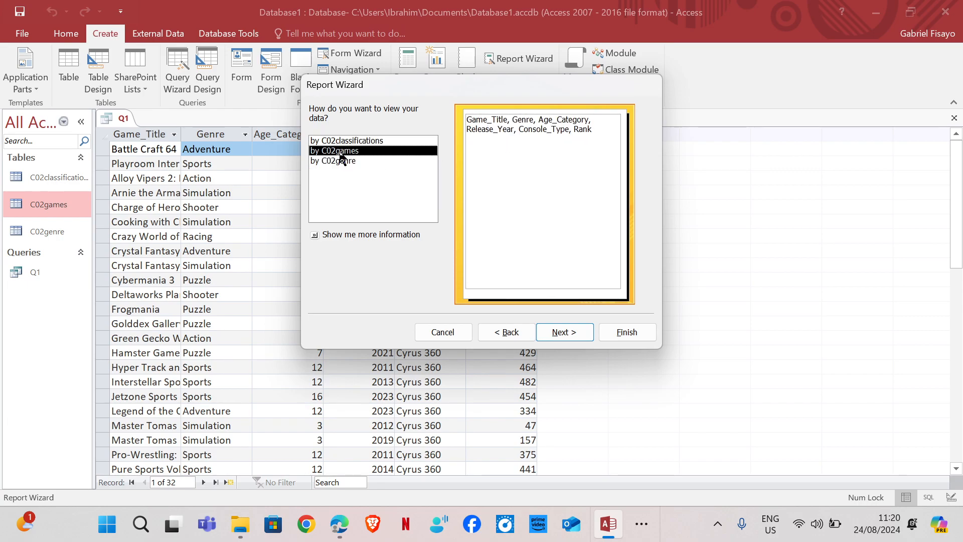
pyautogui.click(562, 333)
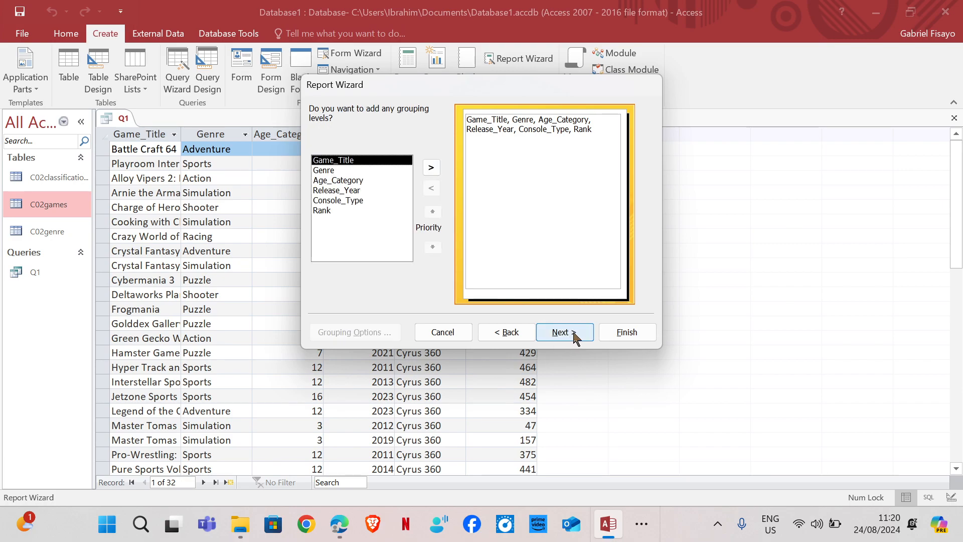
pyautogui.click(575, 337)
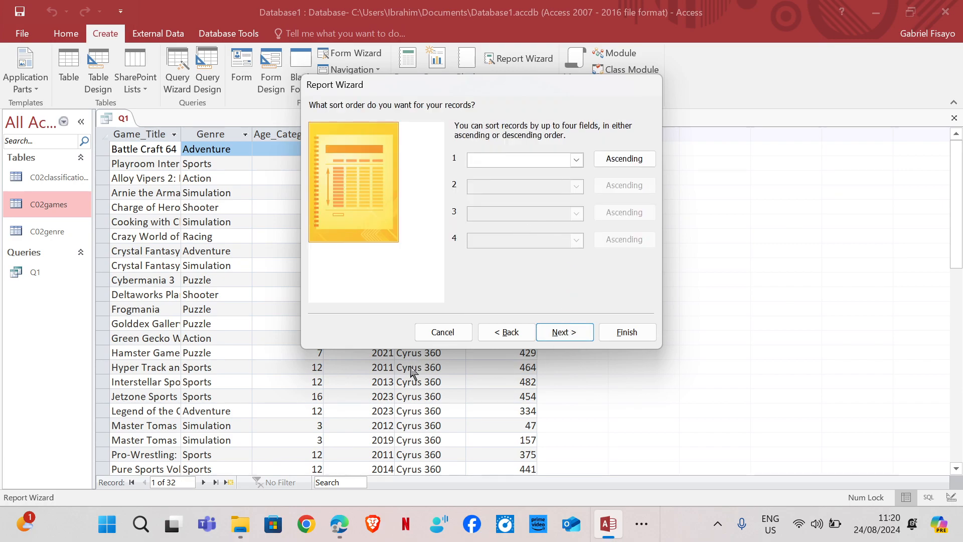
# Step: Check the required sort order in the Edge PDF and sort the report's records by Rank ascending in Access
pyautogui.moveTo(341, 524)
pyautogui.click(350, 466)
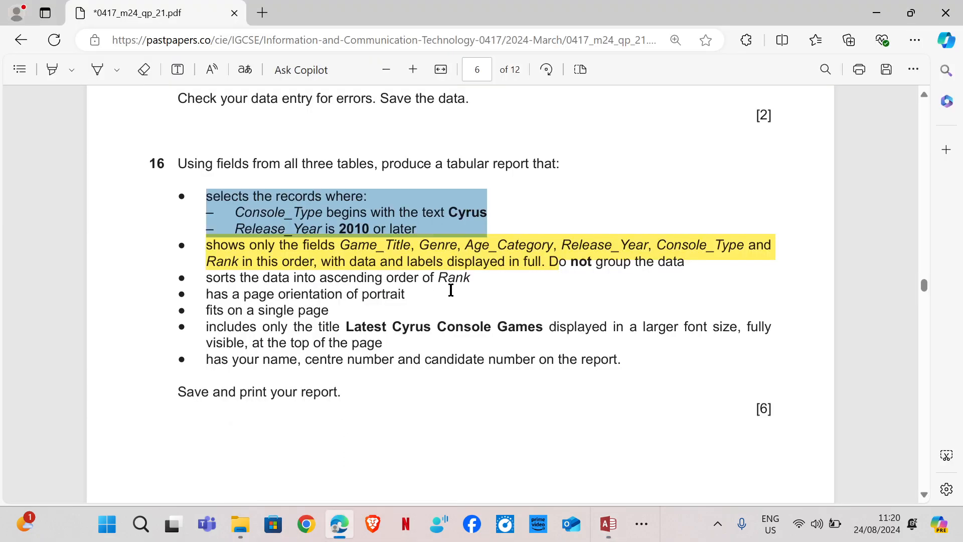
pyautogui.moveTo(608, 524)
pyautogui.click(608, 458)
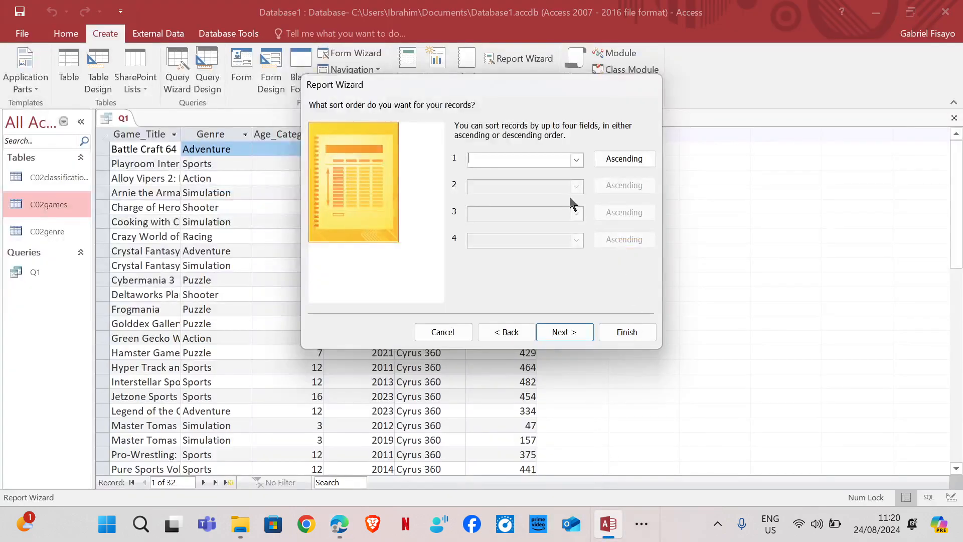
pyautogui.click(577, 160)
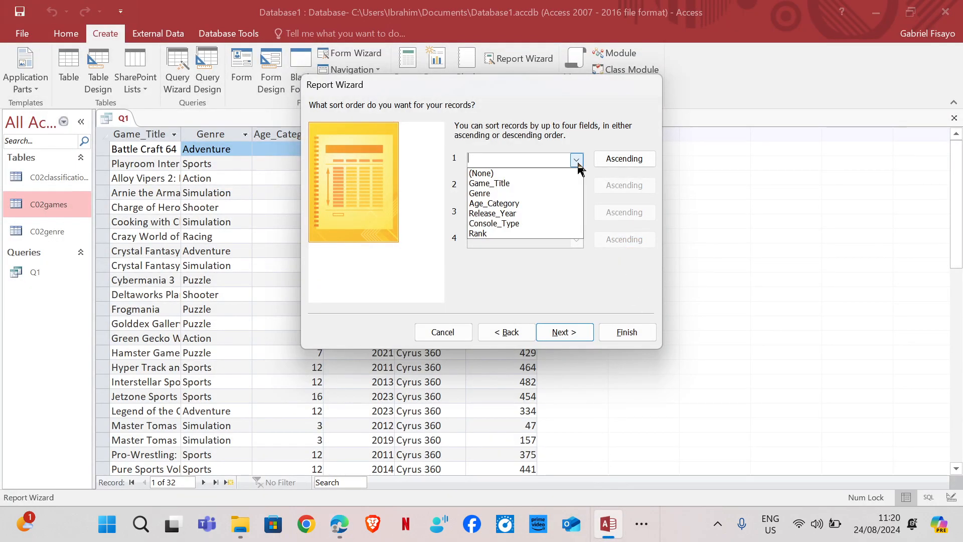
pyautogui.click(491, 234)
pyautogui.click(554, 338)
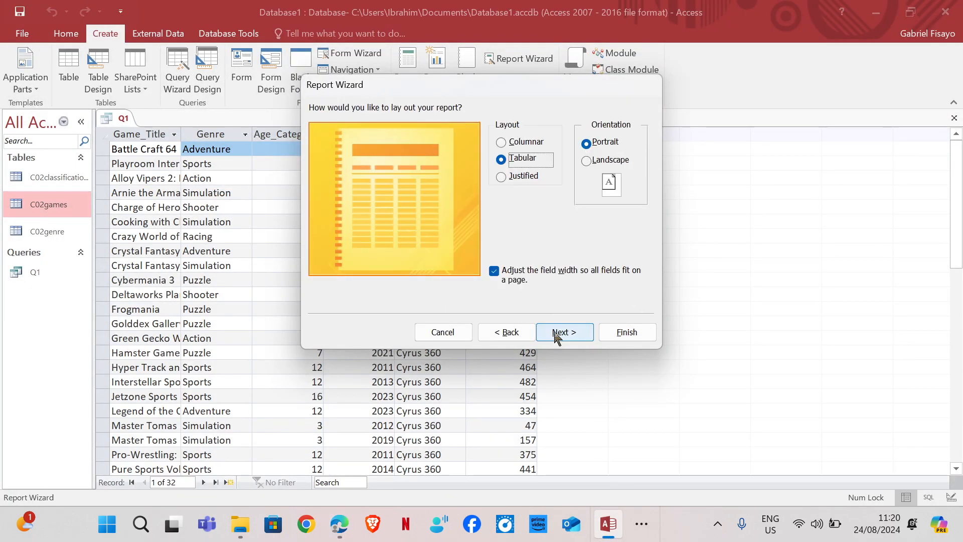
# Step: Check the page requirements in the Edge PDF and accept a Tabular layout with Portrait orientation for the report in Access
pyautogui.moveTo(348, 521)
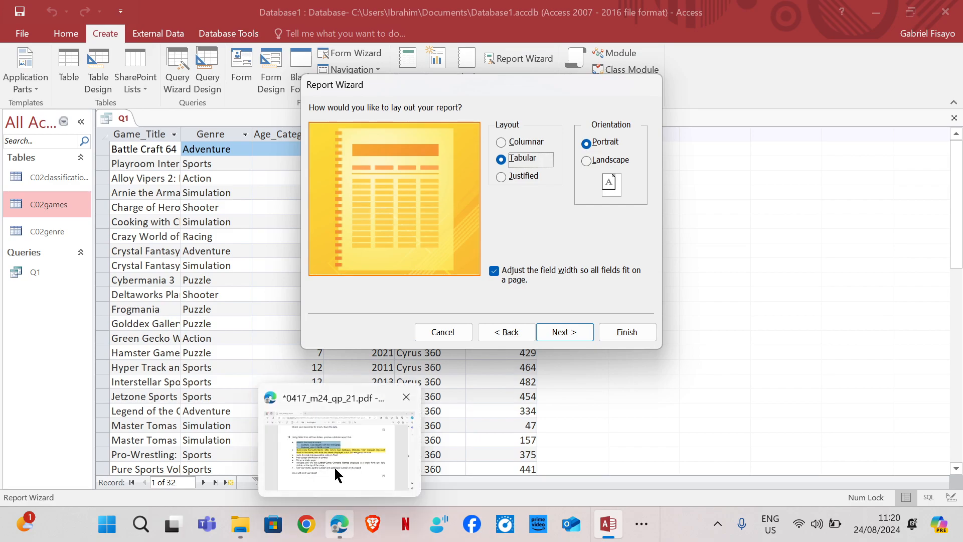
pyautogui.moveTo(337, 466)
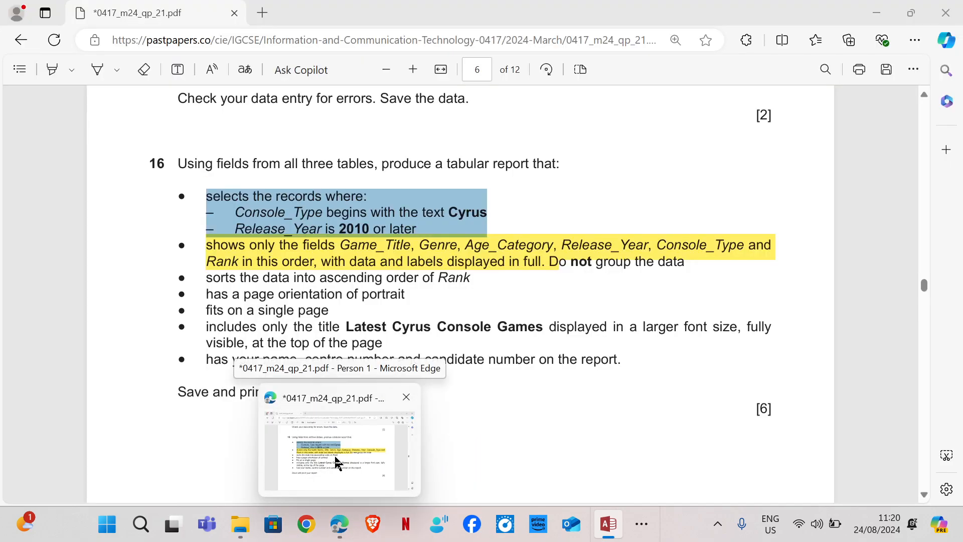
pyautogui.click(334, 453)
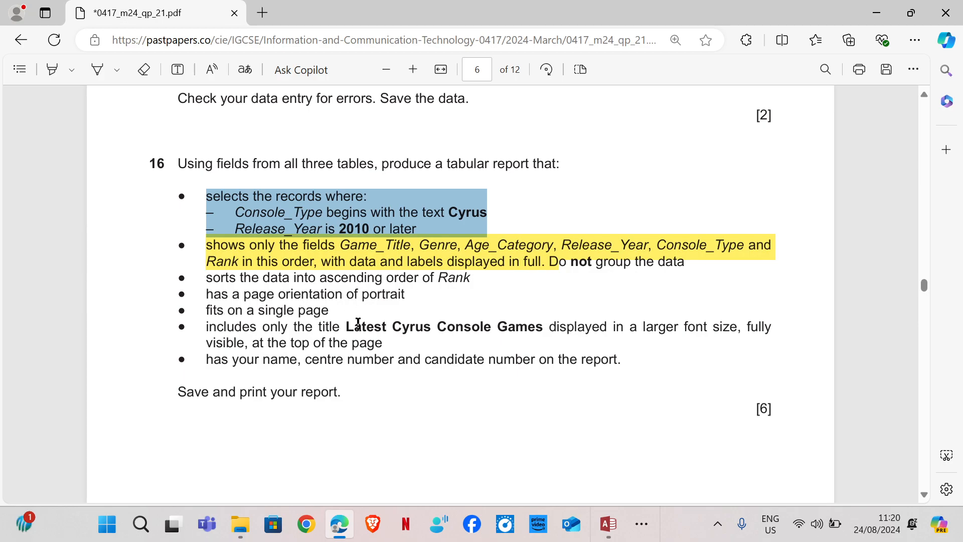
pyautogui.moveTo(608, 524)
pyautogui.click(608, 462)
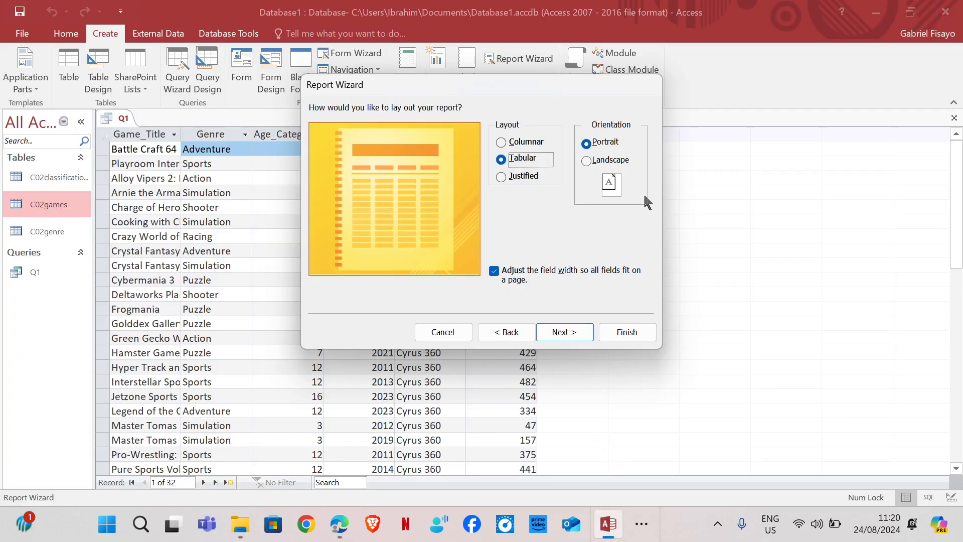
pyautogui.click(597, 143)
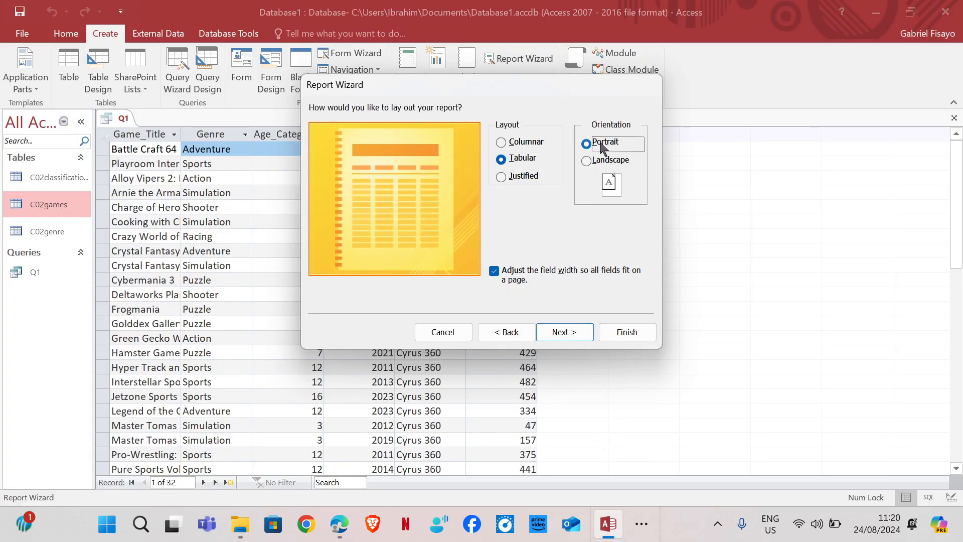
pyautogui.click(560, 333)
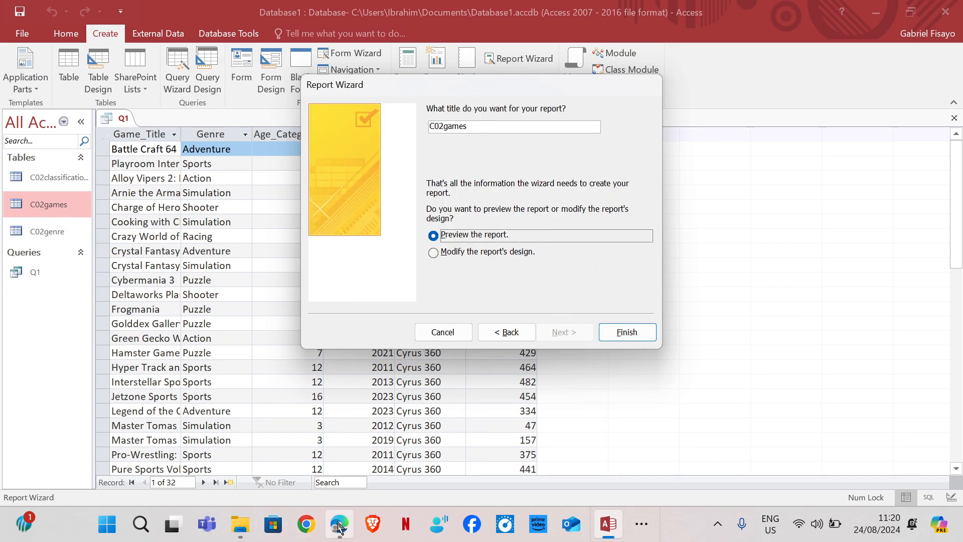
# Step: Look up the required title in the Edge PDF, title the report "Latest Cyrus Console Games" in Access, and finish the wizard with a preview
pyautogui.moveTo(340, 524)
pyautogui.click(340, 447)
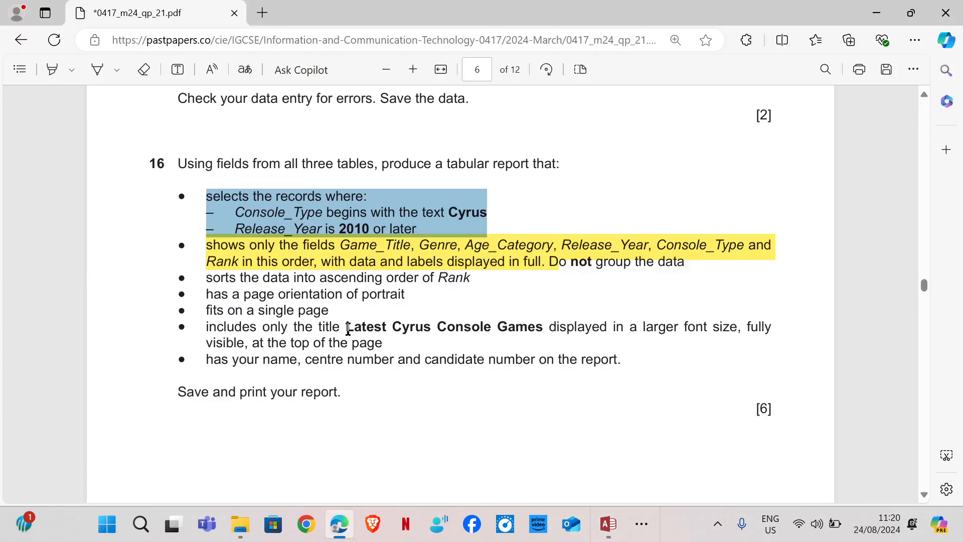
pyautogui.moveTo(347, 329); pyautogui.dragTo(543, 331)
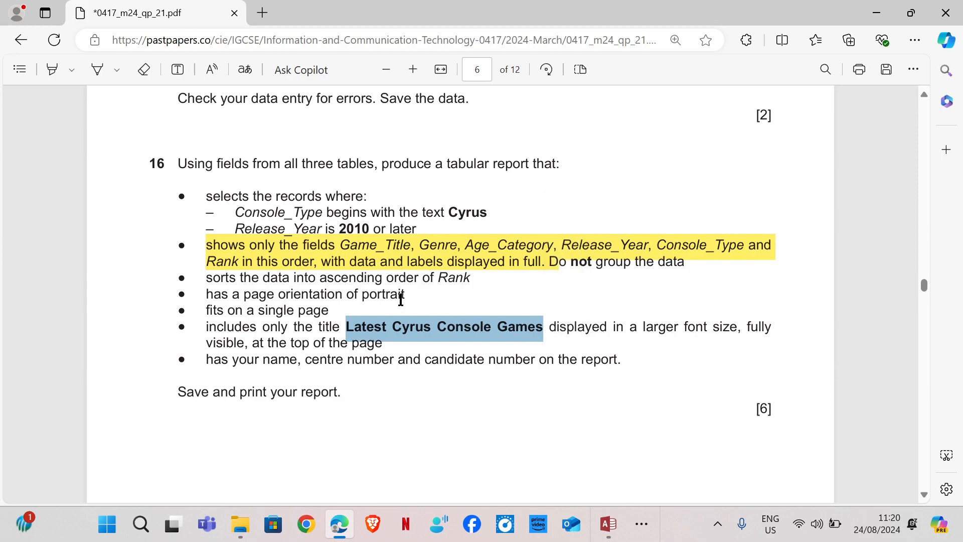
pyautogui.click(608, 523)
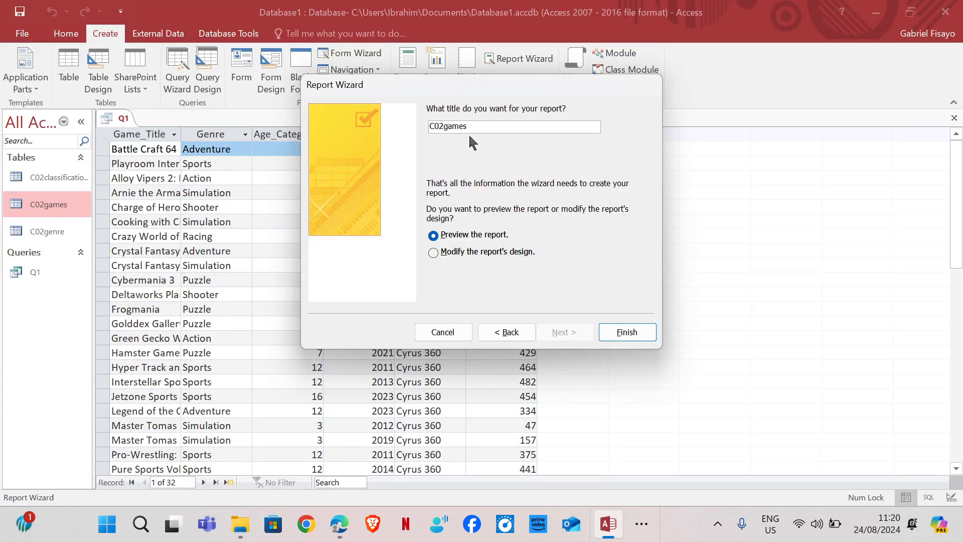
pyautogui.moveTo(469, 125); pyautogui.dragTo(427, 124)
pyautogui.write('Latest Cyrus Console Games')
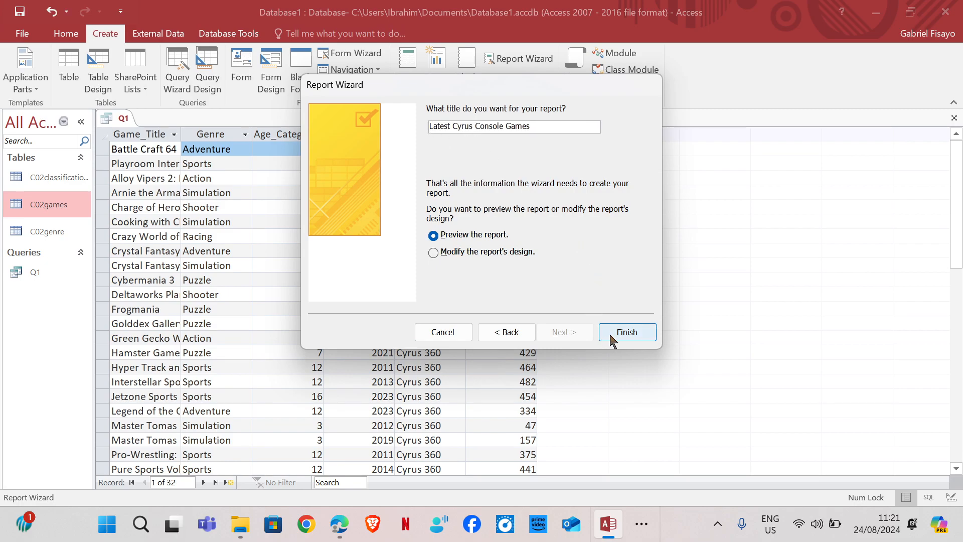
pyautogui.click(618, 337)
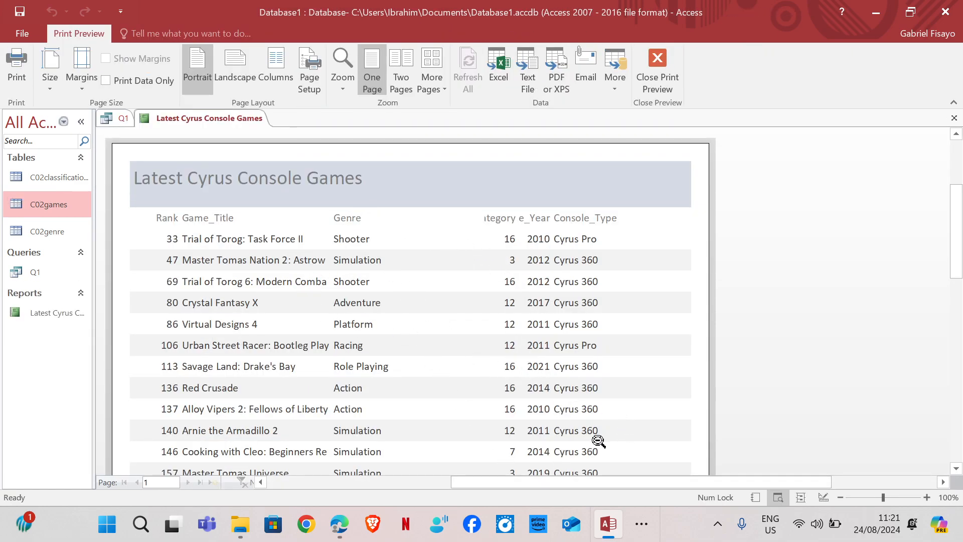
# Step: Close the report's print preview and switch the report to Layout View
pyautogui.click(658, 70)
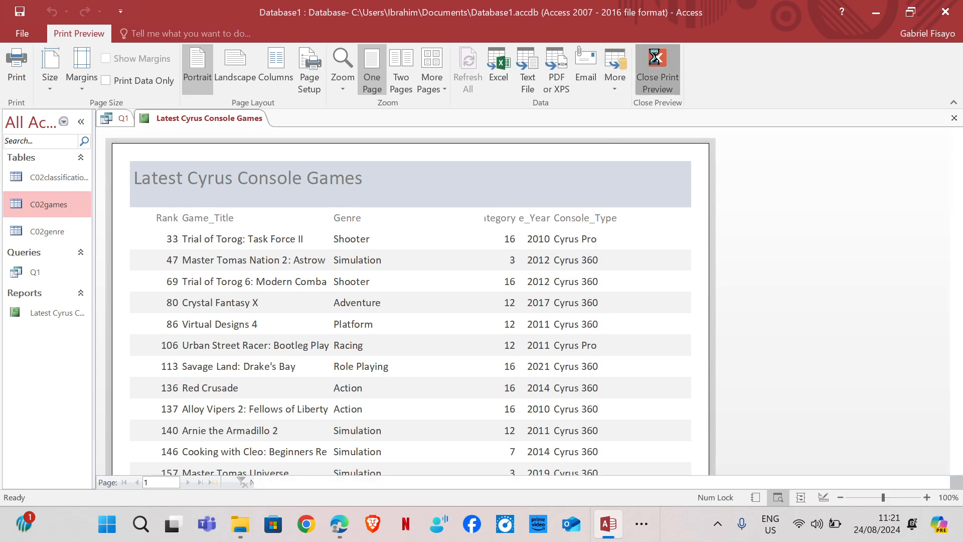
pyautogui.click(16, 81)
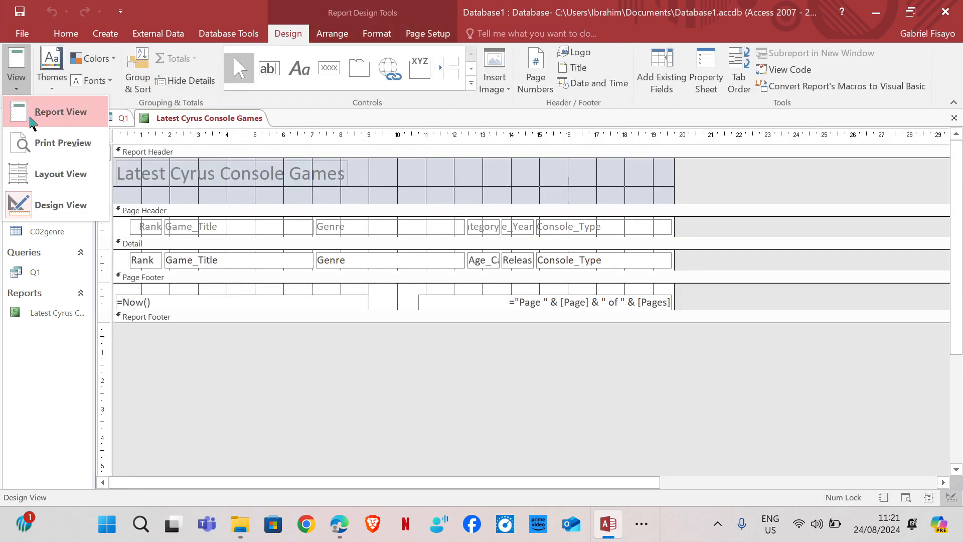
pyautogui.click(37, 187)
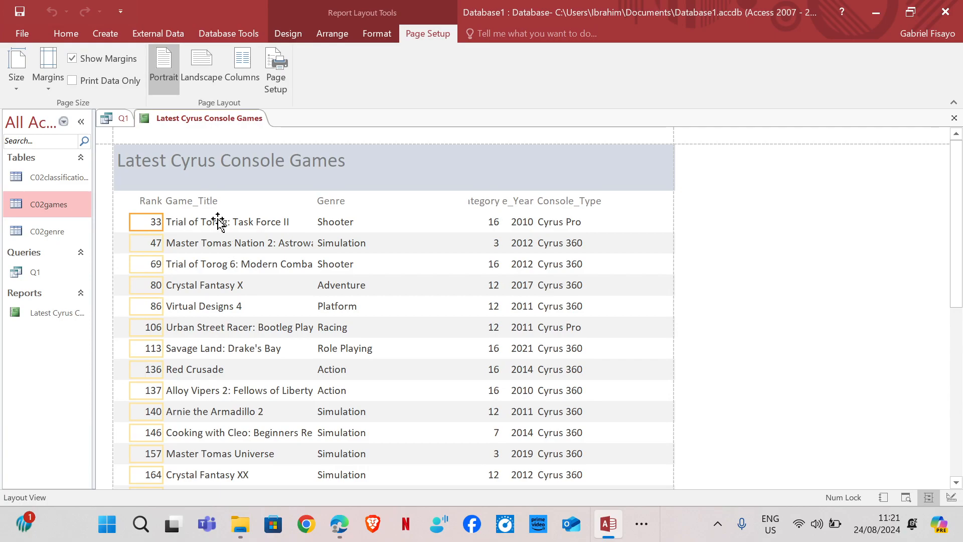
# Step: Check the required field order for the report in the Edge exam PDF and return to the report in Access
pyautogui.click(209, 201)
pyautogui.click(323, 201)
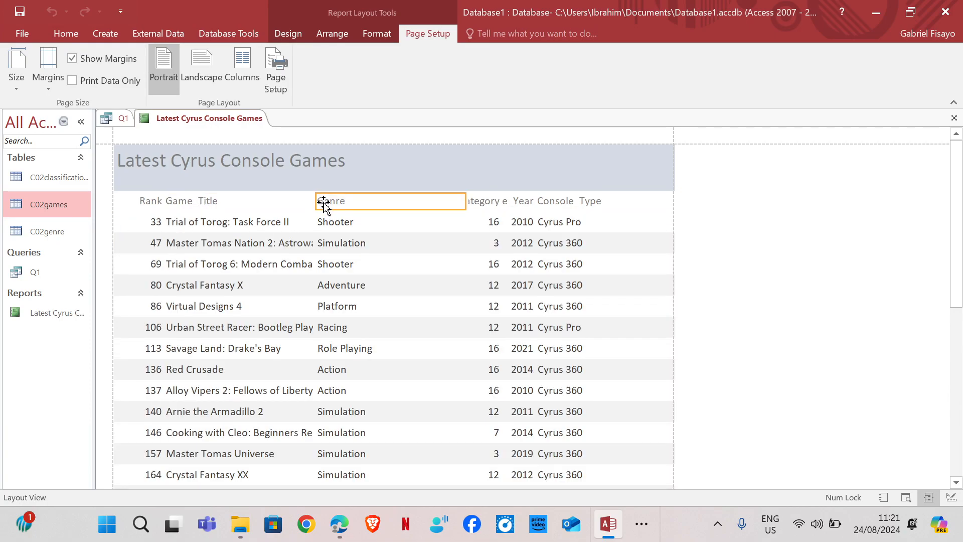
pyautogui.moveTo(339, 529)
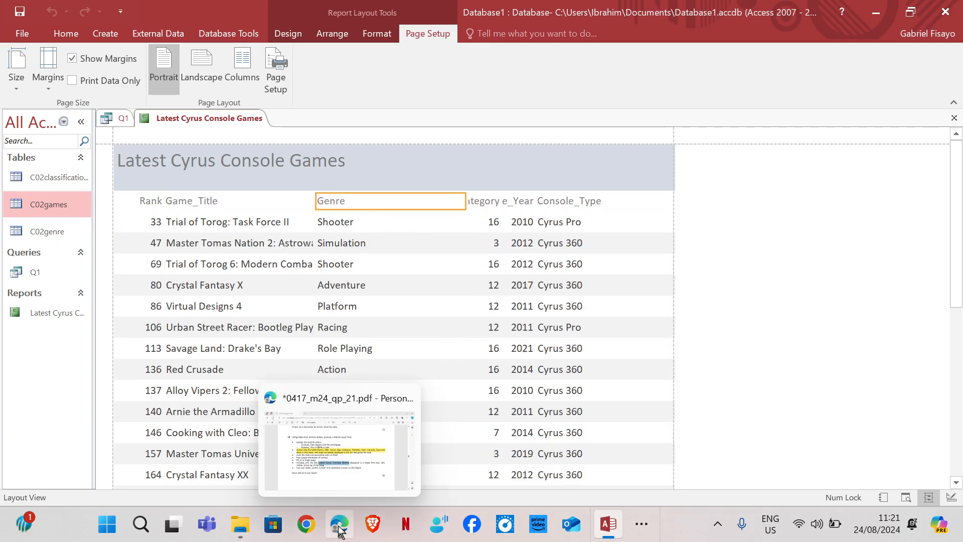
pyautogui.click(339, 458)
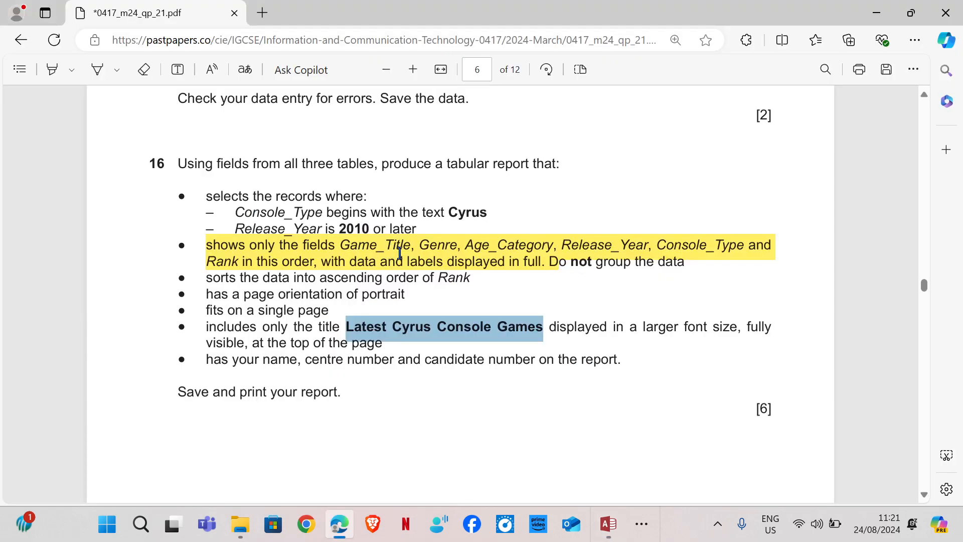
pyautogui.moveTo(601, 516)
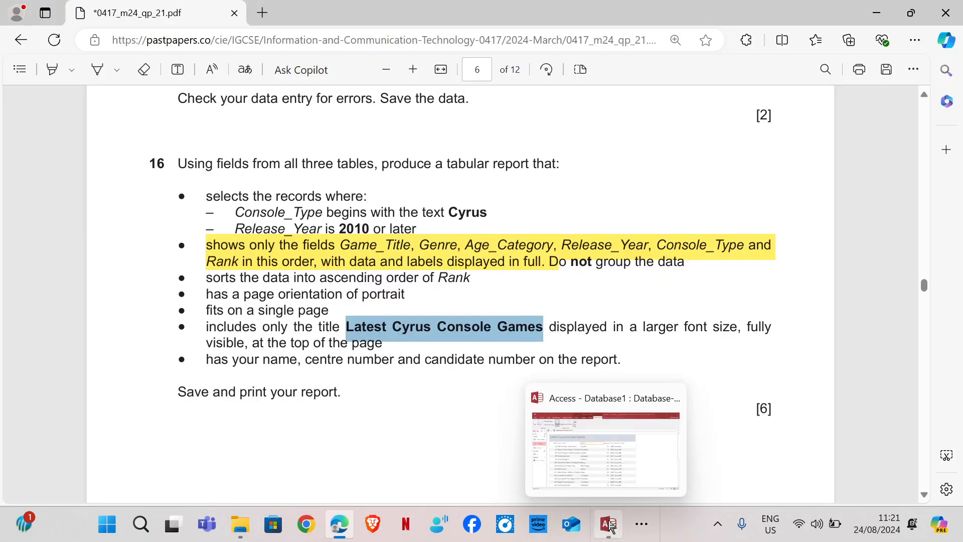
pyautogui.click(600, 458)
# Step: Narrow the report's Genre column, both label and data, to free space before Age_Category
pyautogui.click(207, 202)
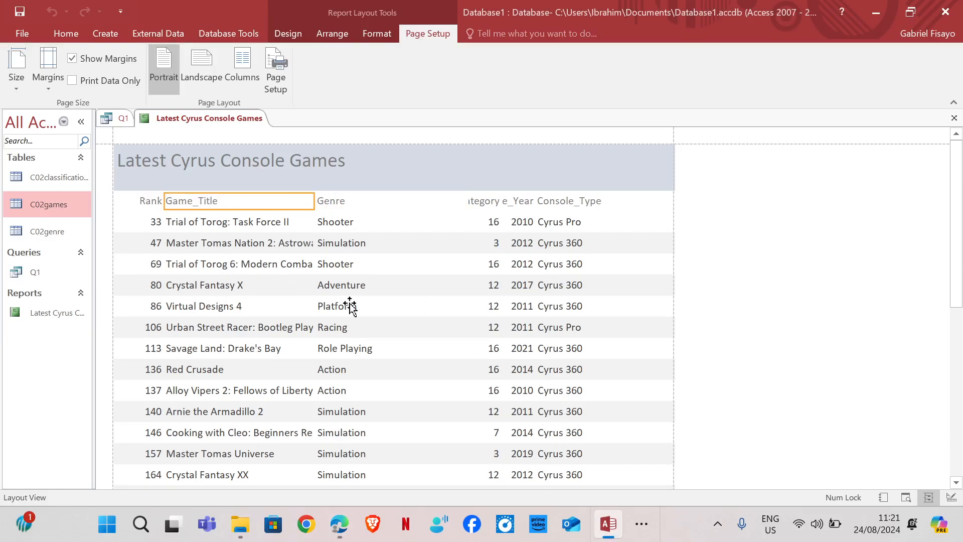
pyautogui.click(446, 224)
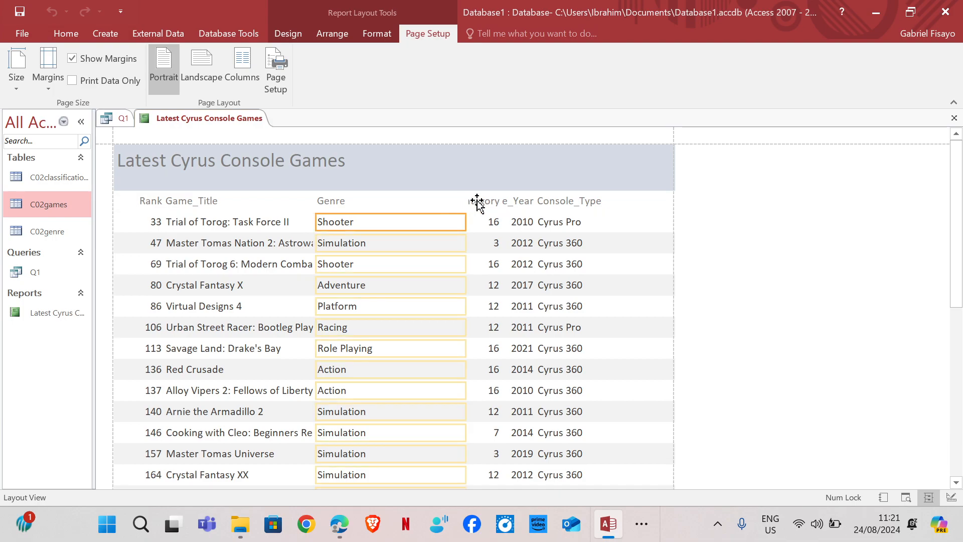
pyautogui.click(405, 203)
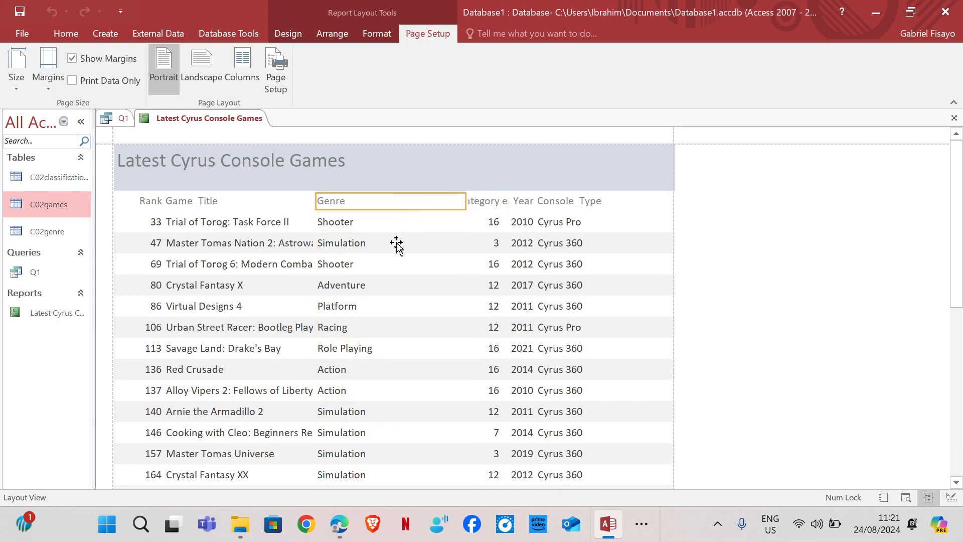
pyautogui.keyDown('shift'); pyautogui.click(397, 225); pyautogui.keyUp('shift')
pyautogui.moveTo(465, 200); pyautogui.dragTo(416, 201)
pyautogui.click(476, 186)
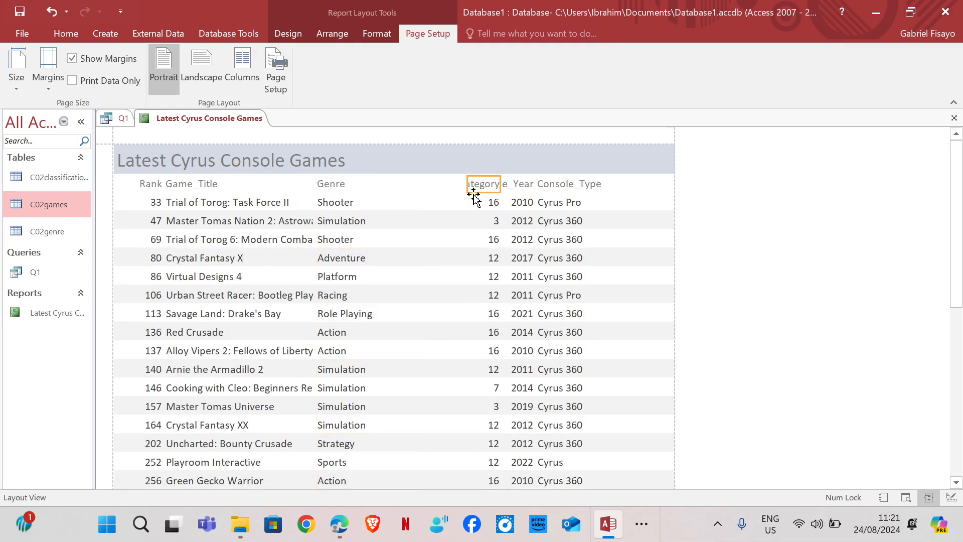
# Step: Move the Rank label and its data into the free space between the Genre and Age_Category columns
pyautogui.click(147, 185)
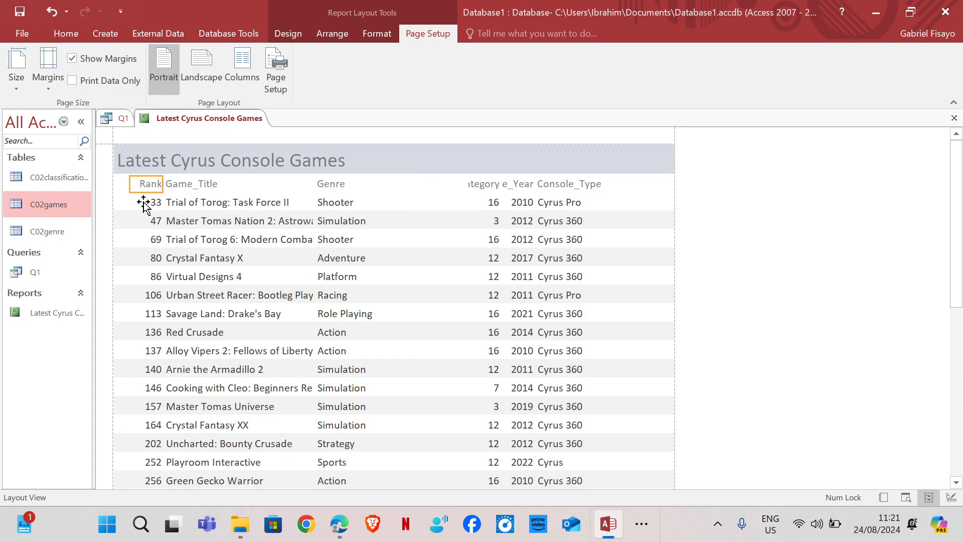
pyautogui.click(143, 200)
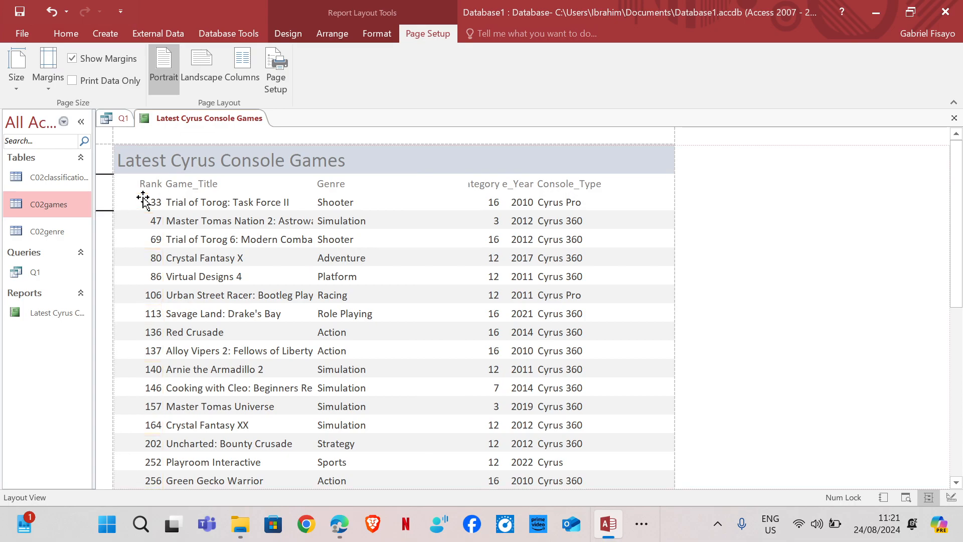
pyautogui.press('Right')
pyautogui.press('Right')
pyautogui.press('Right')
pyautogui.press('Right')
pyautogui.press('Right')
pyautogui.press('Right')
pyautogui.press('Right')
pyautogui.press('Right')
pyautogui.press('Right')
pyautogui.press('Right')
pyautogui.press('Right')
pyautogui.press('Right')
pyautogui.press('Right')
pyautogui.press('Right')
pyautogui.press('Right')
pyautogui.press('Right')
pyautogui.press('Right')
pyautogui.press('Right')
pyautogui.press('Right')
pyautogui.press('Right')
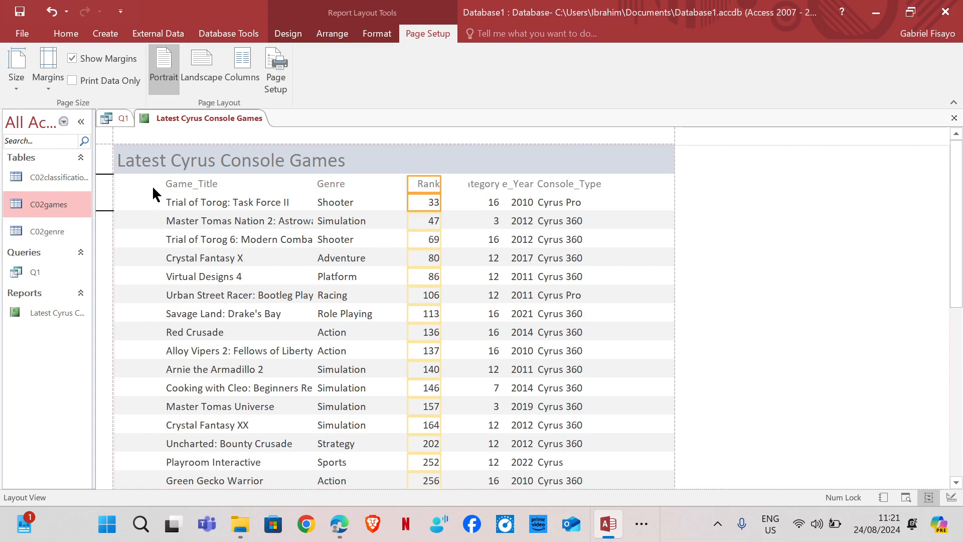
pyautogui.press('Right')
pyautogui.press('Right')
pyautogui.press('Right')
pyautogui.press('Right')
pyautogui.press('Right')
pyautogui.press('Right')
pyautogui.press('Right')
pyautogui.press('Right')
pyautogui.press('Right')
pyautogui.press('Right')
# Step: Move the Game_Title label and its data to the left edge of the report as the first column
pyautogui.click(176, 185)
pyautogui.keyDown('shift'); pyautogui.click(179, 201); pyautogui.keyUp('shift')
pyautogui.press('Left')
pyautogui.press('Left')
pyautogui.press('Left')
pyautogui.press('Left')
pyautogui.press('Left')
pyautogui.press('Left')
pyautogui.press('Left')
pyautogui.press('Left')
pyautogui.press('Left')
pyautogui.press('Left')
pyautogui.press('Left')
pyautogui.press('Left')
pyautogui.press('Left')
pyautogui.press('Left')
pyautogui.press('Left')
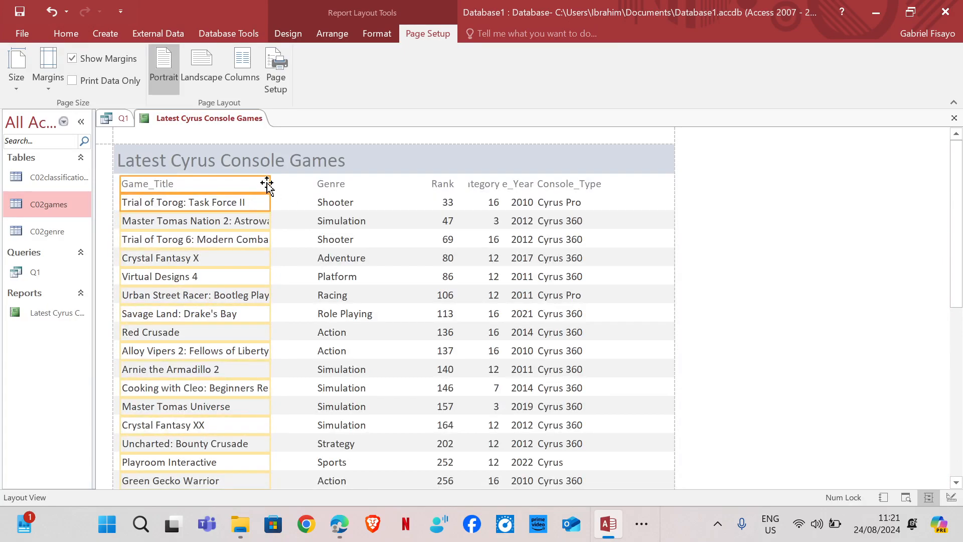
# Step: Widen the Game_Title column until all game titles fit, and check it down the whole report
pyautogui.moveTo(271, 185); pyautogui.dragTo(301, 189)
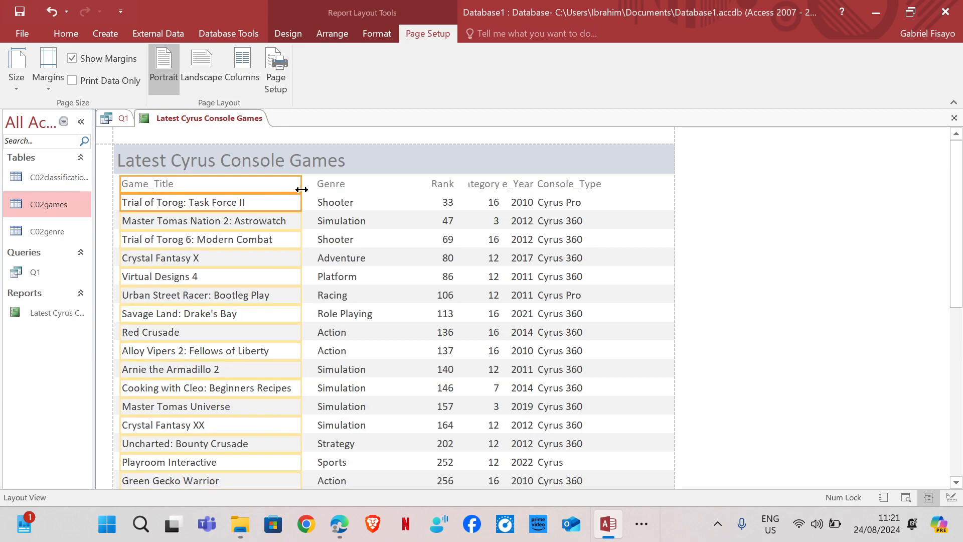
pyautogui.scroll(-10, 258, 265)
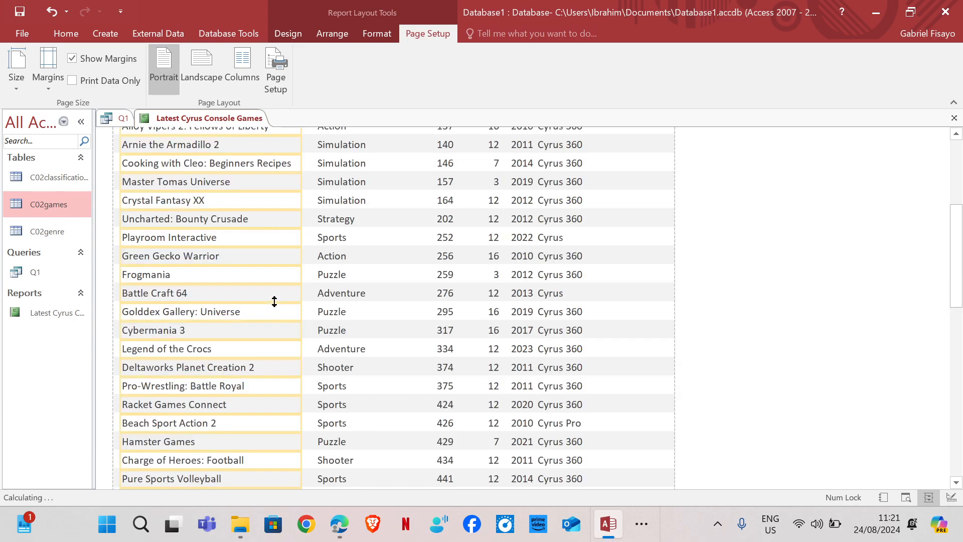
pyautogui.scroll(-1, 277, 301)
pyautogui.scroll(9, 280, 299)
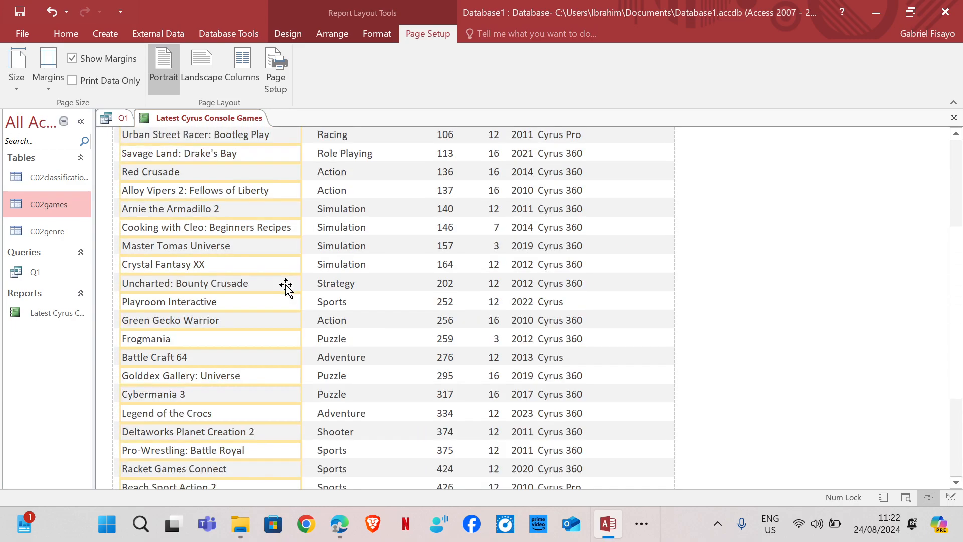
pyautogui.scroll(2, 288, 274)
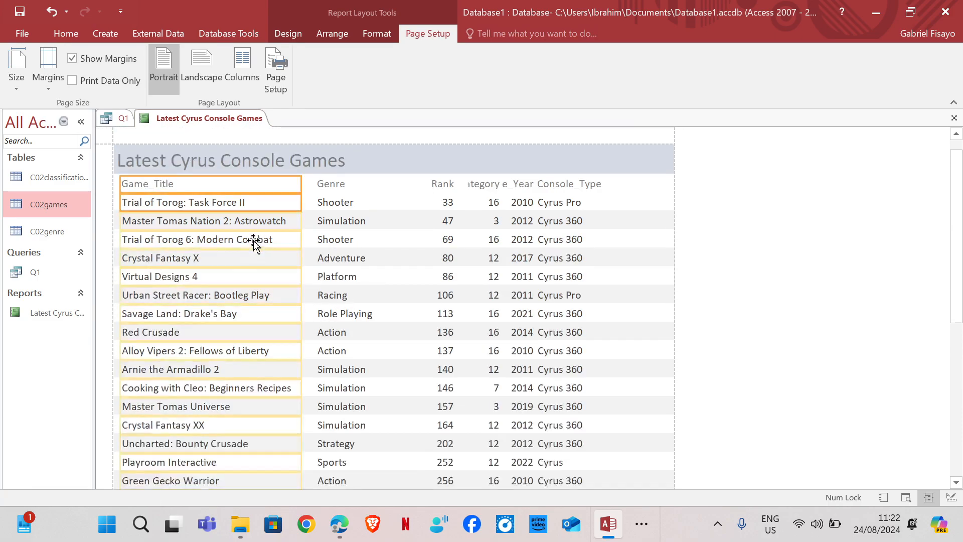
pyautogui.moveTo(340, 525)
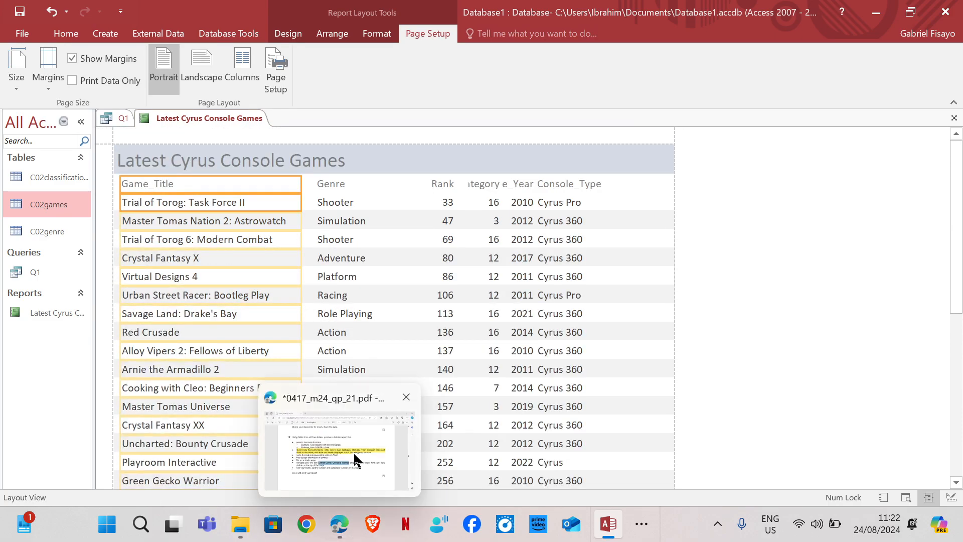
pyautogui.moveTo(353, 452)
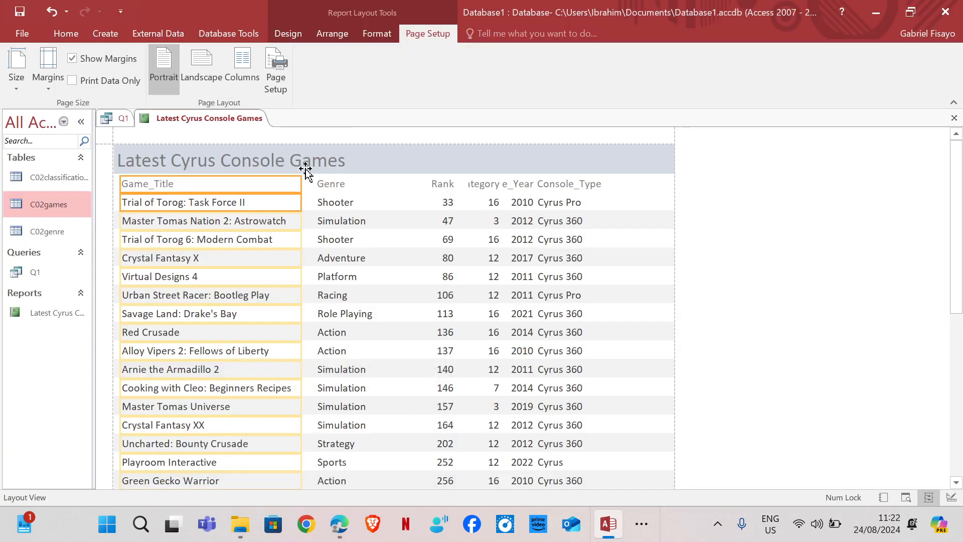
# Step: Narrow the Genre label and data further to fit the longest genre, and check the rows below
pyautogui.click(336, 186)
pyautogui.click(336, 205)
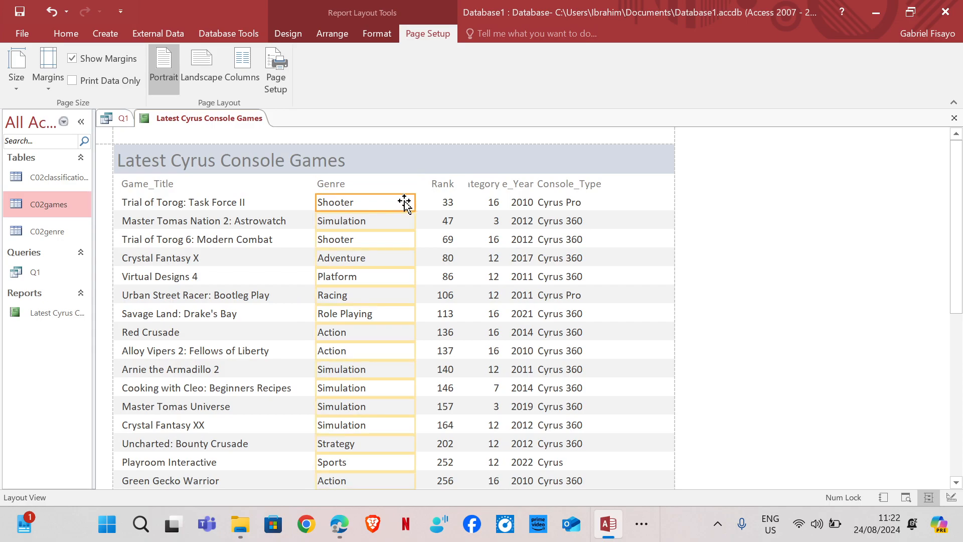
pyautogui.keyDown('ctrl'); pyautogui.click(333, 187); pyautogui.keyUp('ctrl')
pyautogui.moveTo(415, 184); pyautogui.dragTo(386, 185)
pyautogui.scroll(-1, 346, 258)
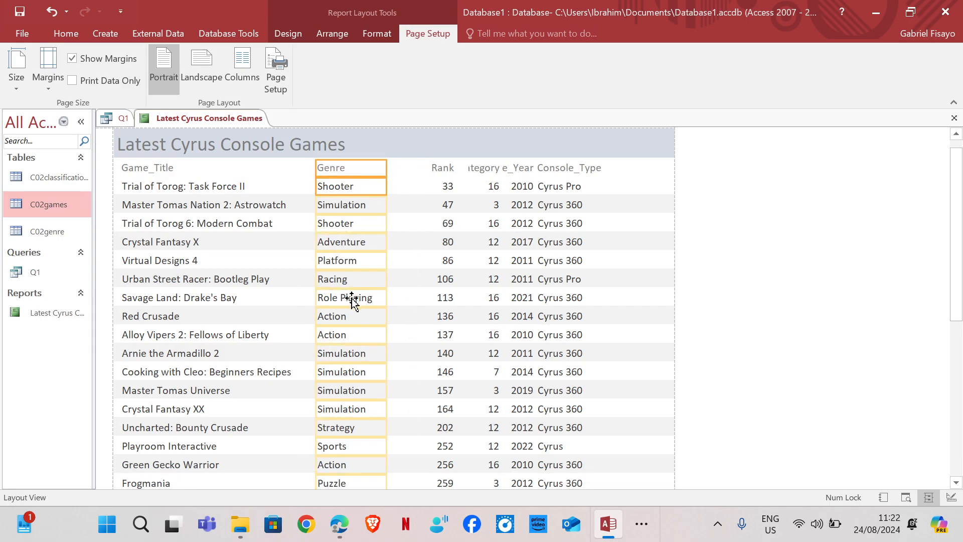
pyautogui.scroll(-5, 352, 300)
pyautogui.scroll(1, 363, 292)
pyautogui.scroll(5, 363, 291)
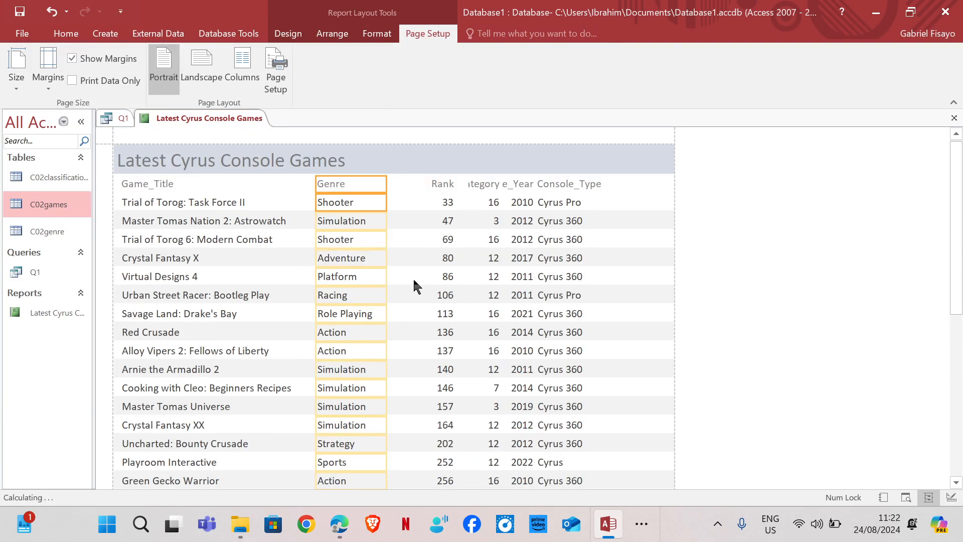
# Step: Move the Rank label and its data to the end of the report after Console_Type, inside the page margin
pyautogui.click(441, 185)
pyautogui.moveTo(440, 211); pyautogui.dragTo(432, 243)
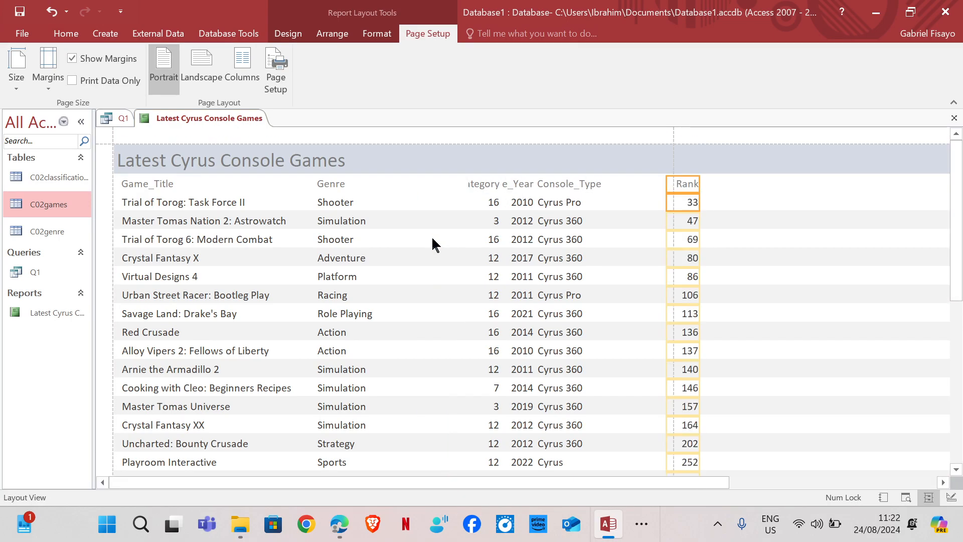
pyautogui.scroll(-1, 426, 230)
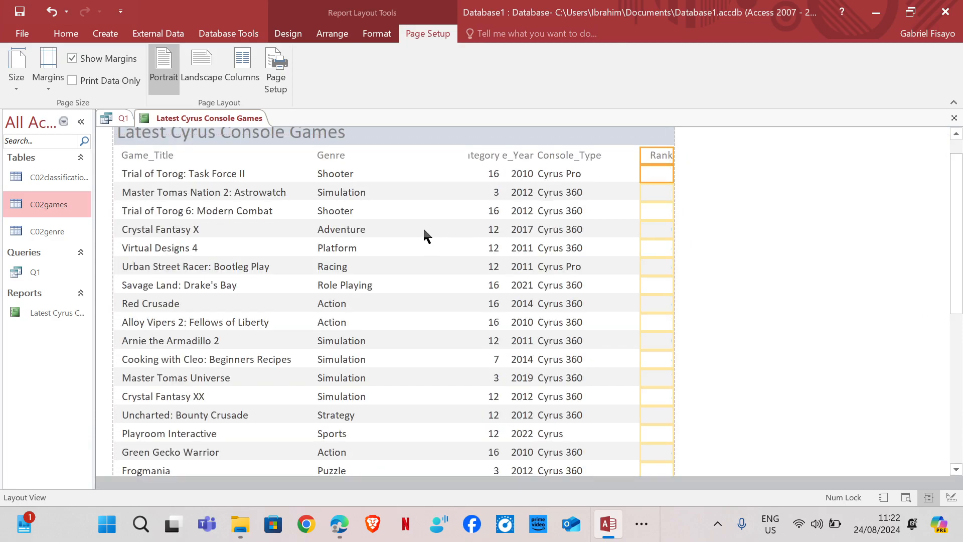
# Step: Widen the Age_Category label so its text displays in full
pyautogui.click(516, 157)
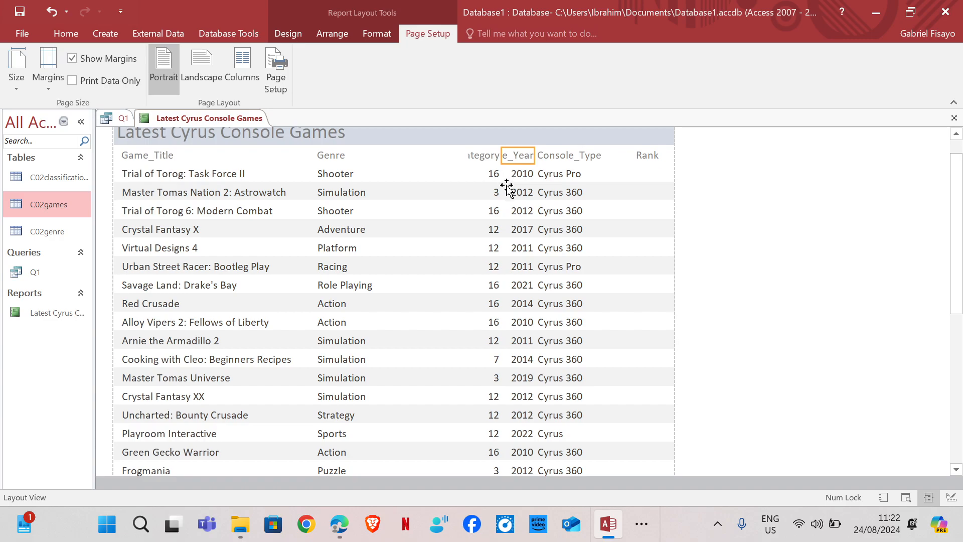
pyautogui.click(485, 157)
pyautogui.moveTo(468, 154); pyautogui.dragTo(433, 155)
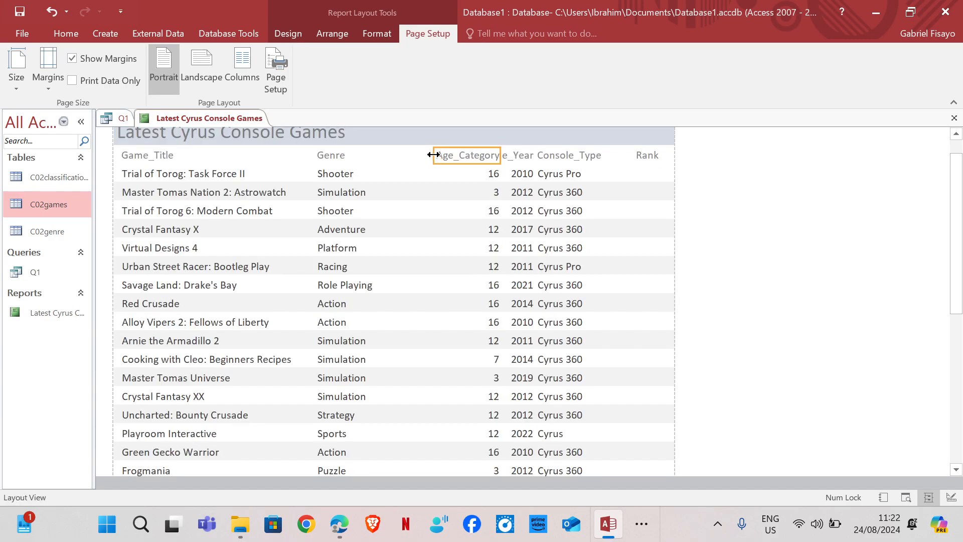
# Step: Move the Age_Category label and its data left so the column sits beside Genre
pyautogui.keyDown('shift'); pyautogui.click(491, 174); pyautogui.keyUp('shift')
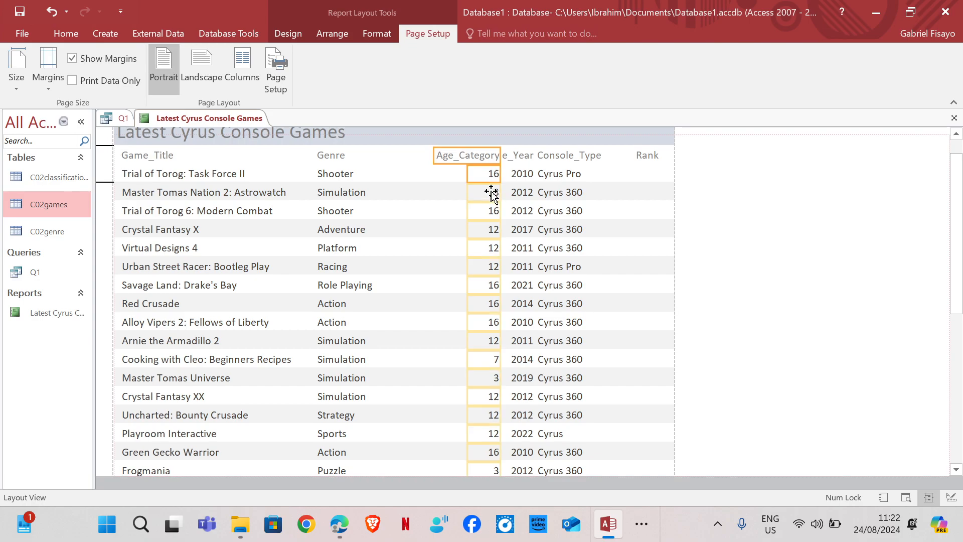
pyautogui.press('Left')
pyautogui.press('Left')
pyautogui.press('Left')
pyautogui.press('Left')
pyautogui.press('Left')
pyautogui.press('Left')
pyautogui.press('Left')
pyautogui.press('Left')
pyautogui.press('Left')
pyautogui.press('Left')
pyautogui.press('Left')
pyautogui.press('Left')
pyautogui.press('Left')
pyautogui.press('Left')
pyautogui.press('Left')
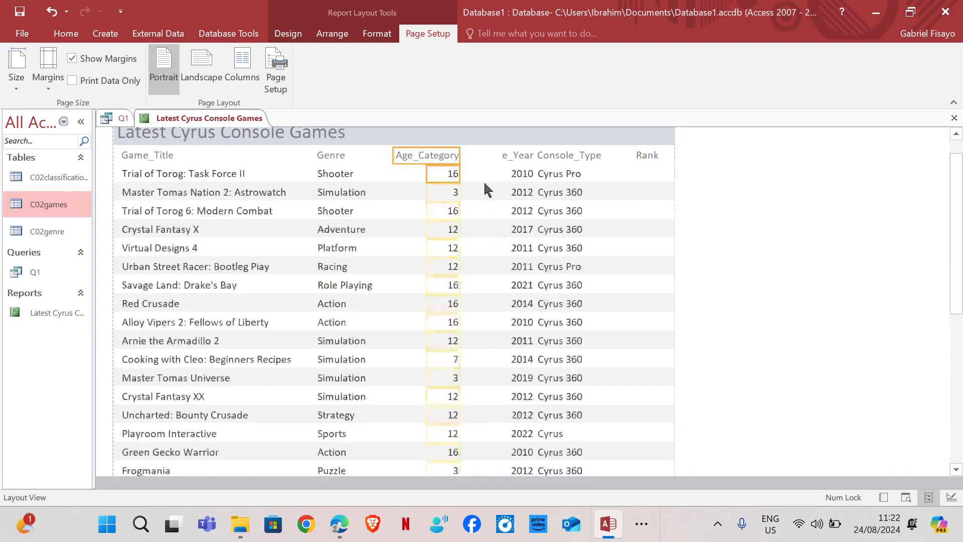
pyautogui.press('Left')
pyautogui.press('Left')
# Step: Shift only the Age_Category data values left so they sit centrally under their label
pyautogui.click(435, 175)
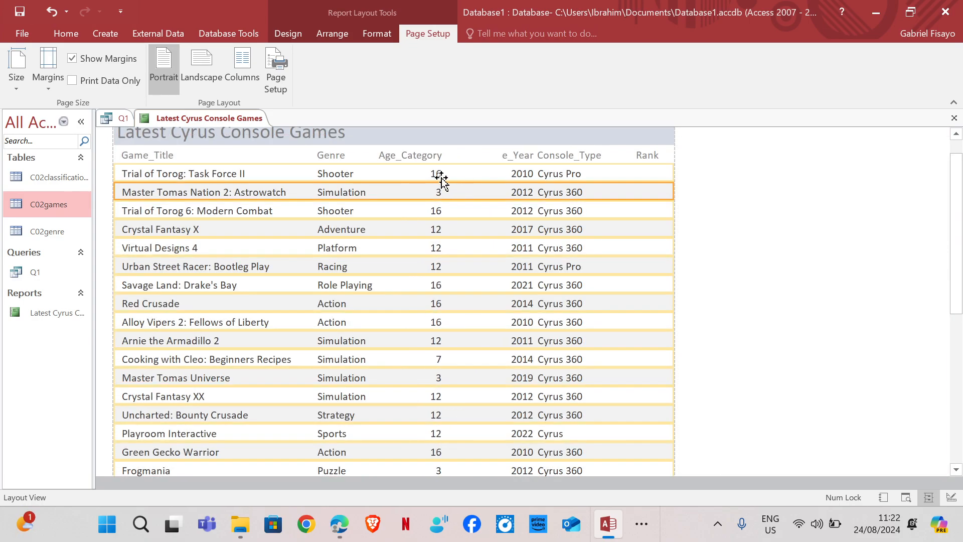
pyautogui.press('Left')
pyautogui.press('Left')
pyautogui.press('Left')
pyautogui.press('Left')
pyautogui.press('Left')
pyautogui.press('Left')
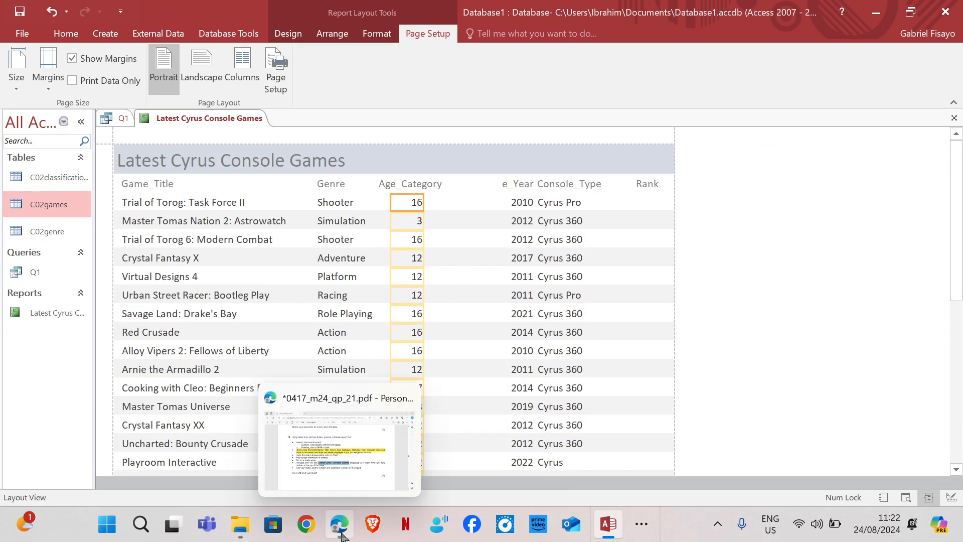
# Step: Recheck the field requirements in the Edge PDF and widen the Release_Year label in Access to display in full
pyautogui.click(362, 453)
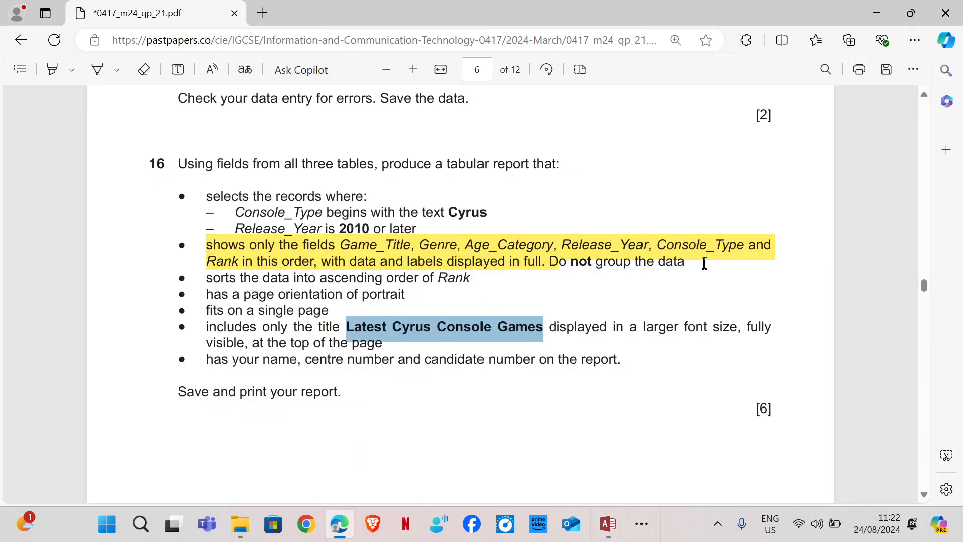
pyautogui.moveTo(608, 523)
pyautogui.click(610, 452)
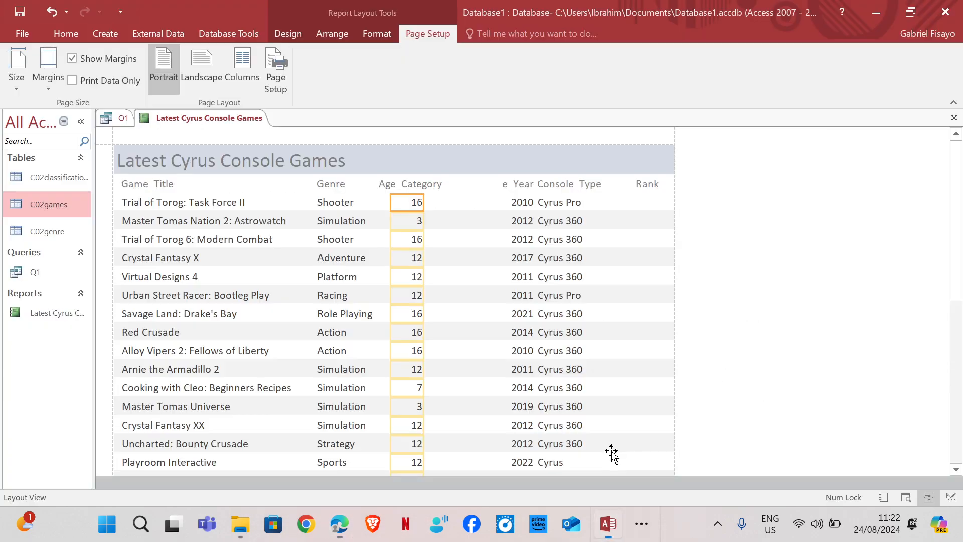
pyautogui.click(512, 186)
pyautogui.click(503, 185)
pyautogui.moveTo(478, 183); pyautogui.dragTo(468, 185)
# Step: Move the Release_Year label and its data left so the column sits directly beside Age_Category
pyautogui.click(517, 202)
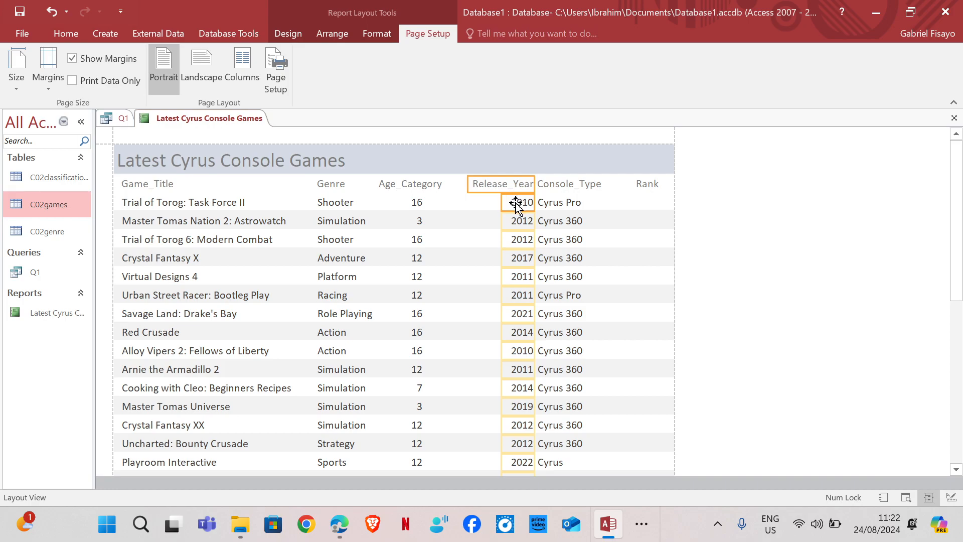
pyautogui.press('Left')
pyautogui.press('Left')
pyautogui.press('Left')
pyautogui.press('Left')
pyautogui.press('Left')
pyautogui.press('Left')
pyautogui.press('Left')
pyautogui.press('Left')
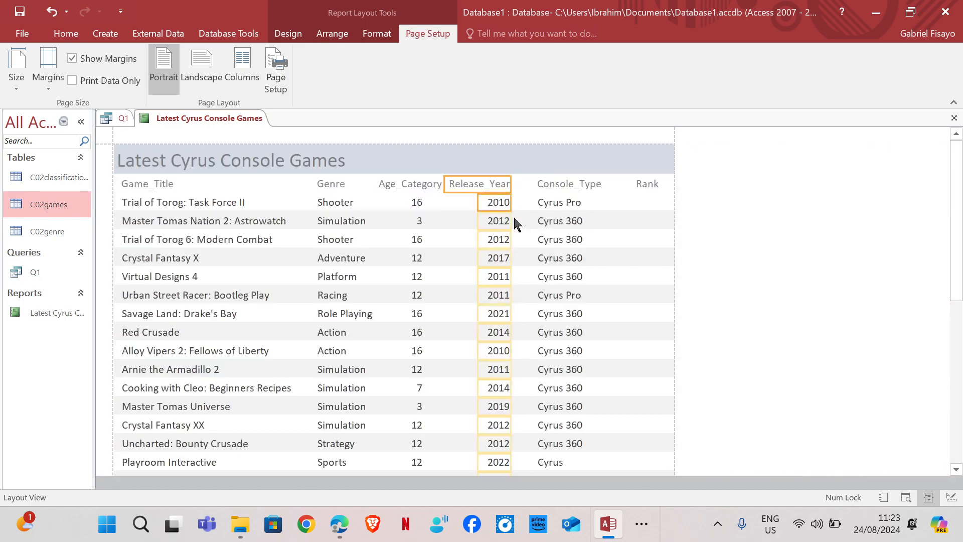
# Step: Shift only the Release_Year data values left so they sit centrally under their label
pyautogui.click(498, 220)
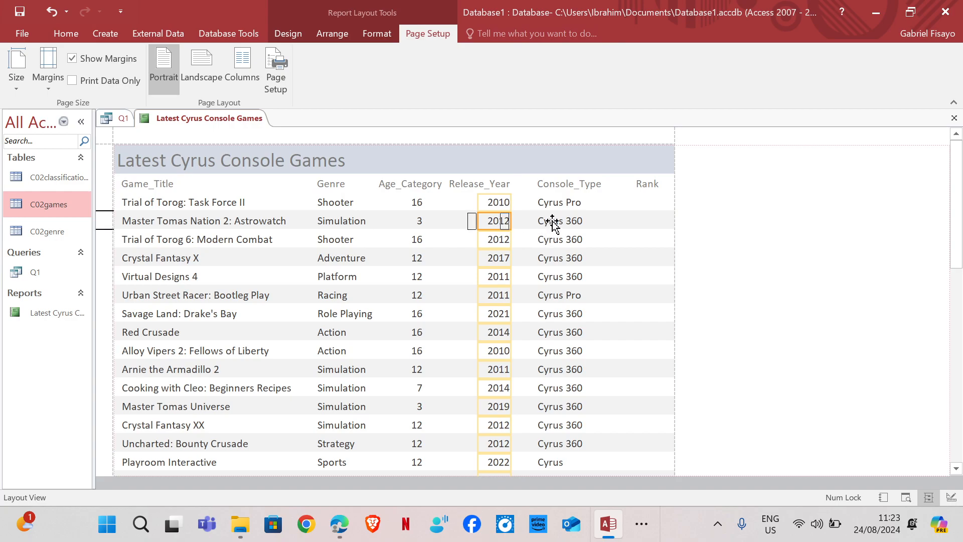
pyautogui.press('Left')
pyautogui.press('Left')
pyautogui.press('Left')
pyautogui.press('Left')
pyautogui.press('Left')
pyautogui.press('Left')
pyautogui.press('Left')
# Step: Narrow the Console_Type label and its data so the column no longer overlaps the Rank column
pyautogui.click(560, 188)
pyautogui.click(581, 203)
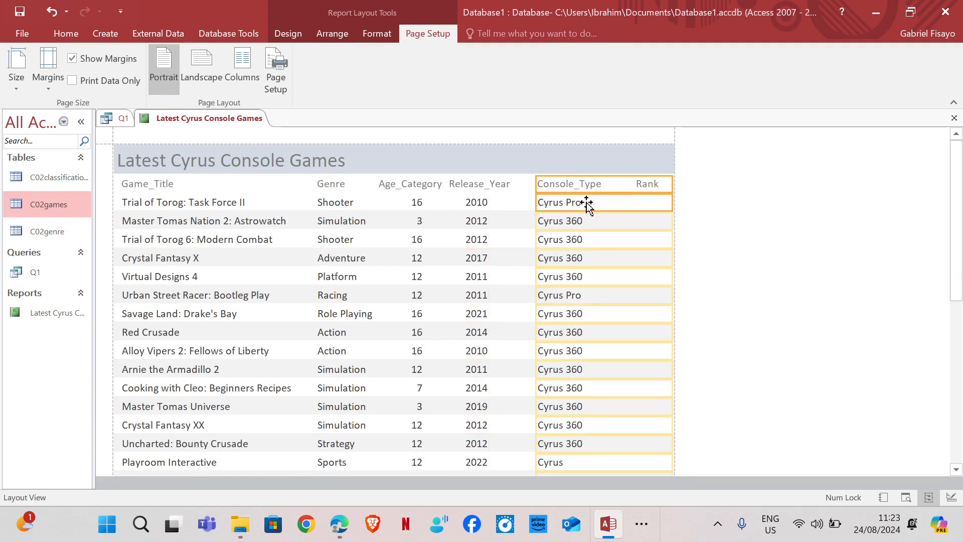
pyautogui.moveTo(673, 188); pyautogui.dragTo(616, 185)
pyautogui.scroll(-10, 567, 316)
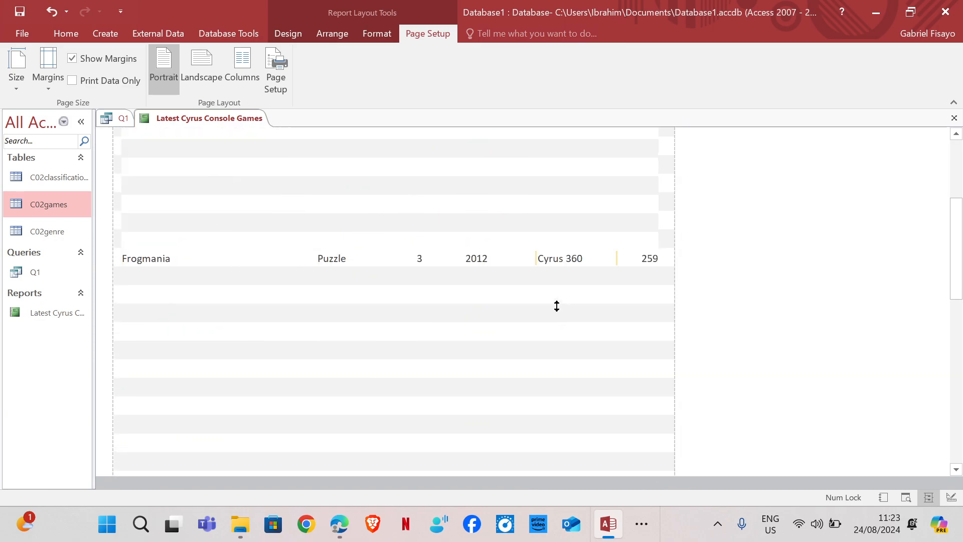
pyautogui.scroll(10, 555, 289)
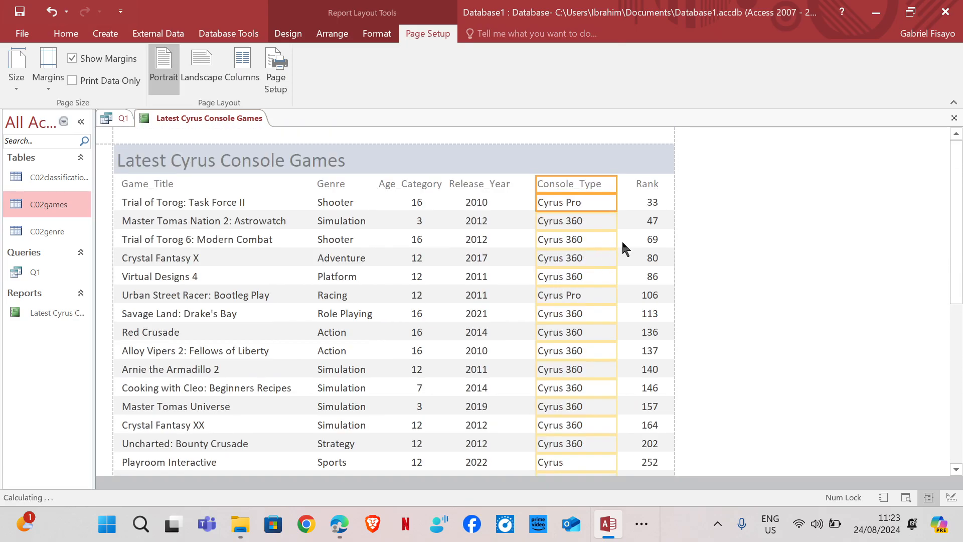
# Step: Move the Rank label and its data slightly left, nearer to the Console_Type column
pyautogui.click(643, 185)
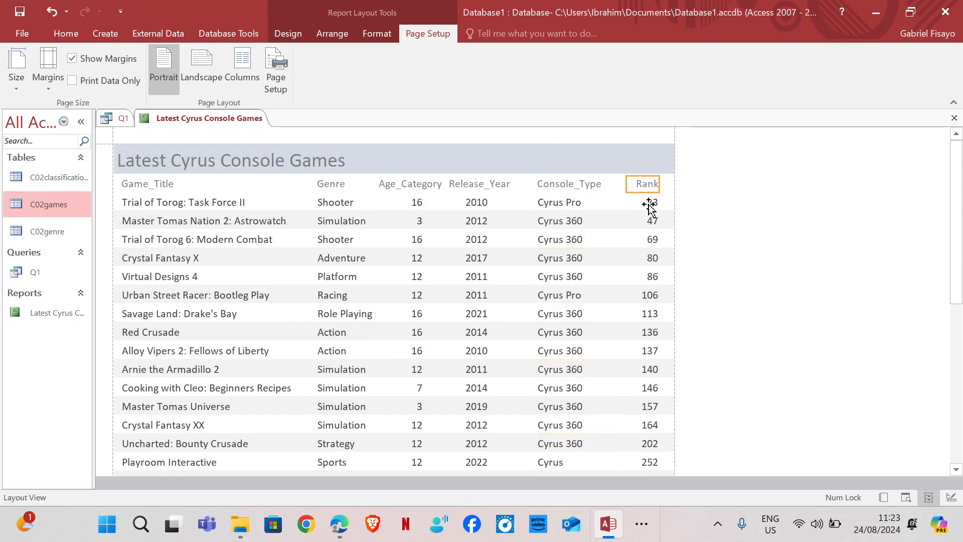
pyautogui.press('Left')
pyautogui.press('Left')
pyautogui.press('Left')
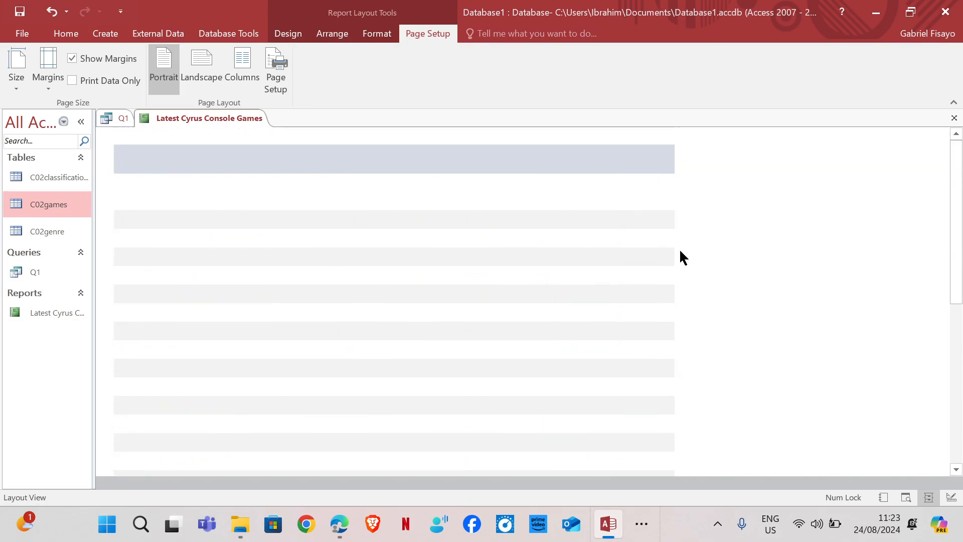
pyautogui.click(575, 190)
pyautogui.click(573, 206)
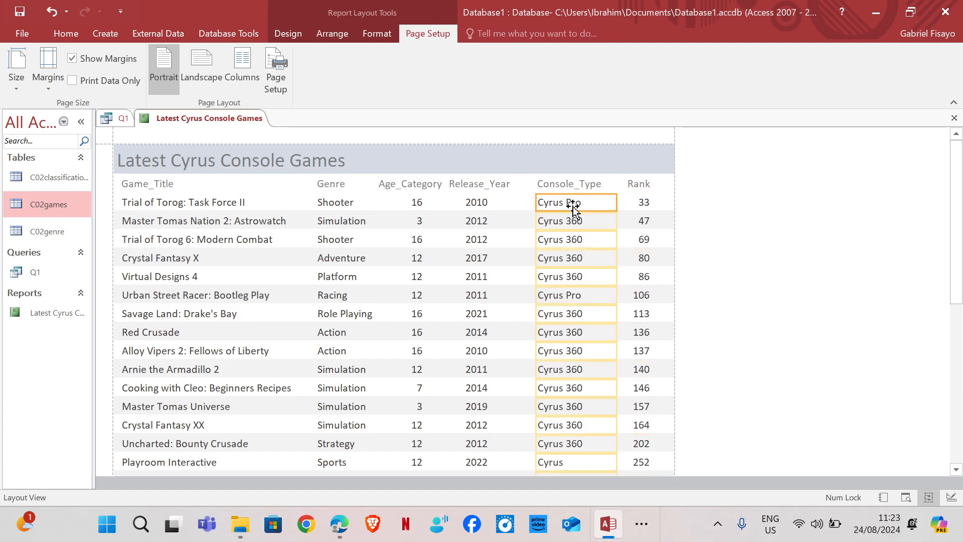
# Step: Check question 16's title, name, centre number and candidate number requirements in the Edge PDF against the report in Access
pyautogui.moveTo(355, 513)
pyautogui.click(347, 474)
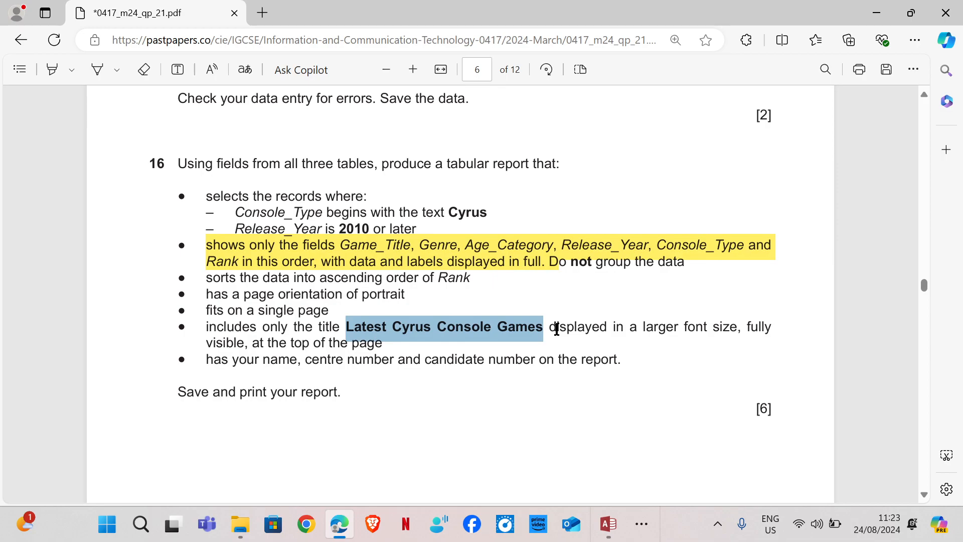
pyautogui.click(347, 329)
pyautogui.rightClick(347, 329)
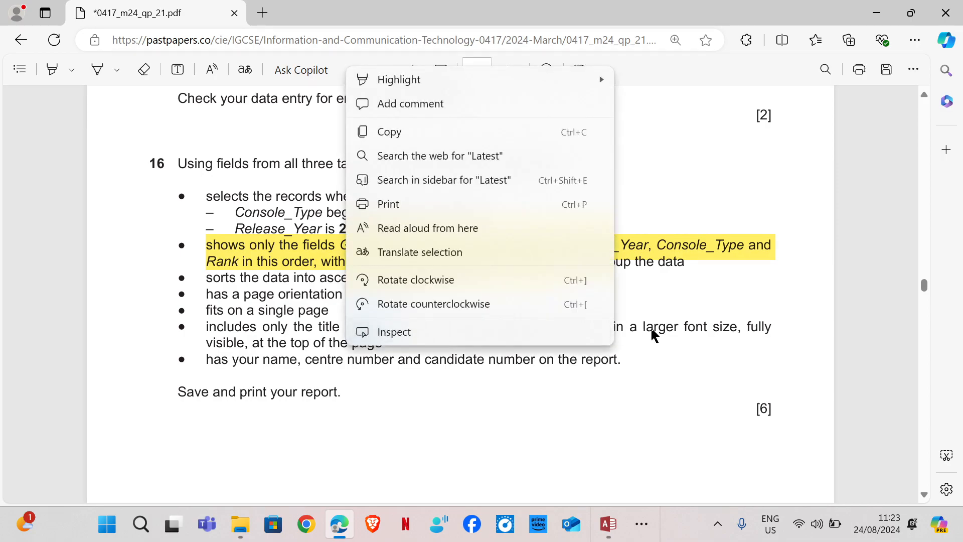
pyautogui.click(697, 328)
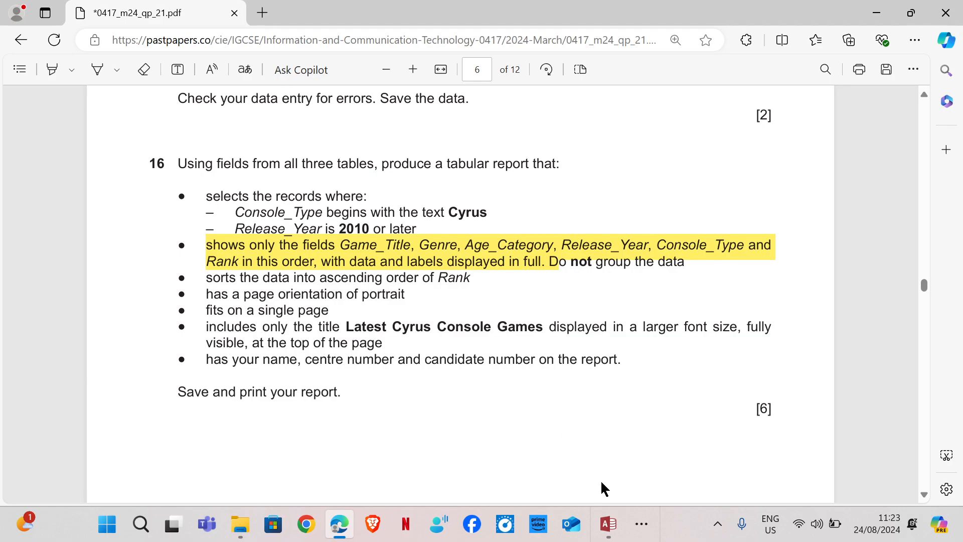
pyautogui.click(608, 524)
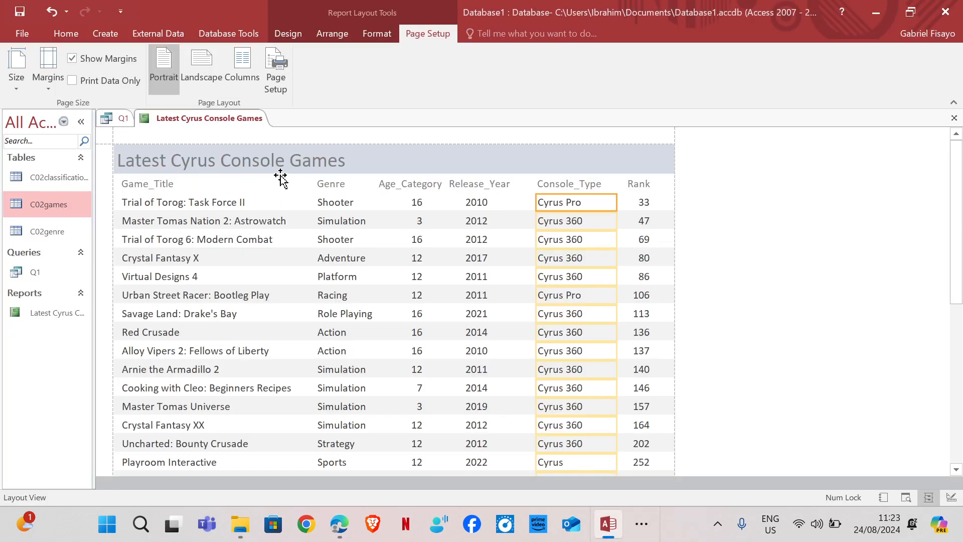
pyautogui.moveTo(339, 524)
pyautogui.click(343, 453)
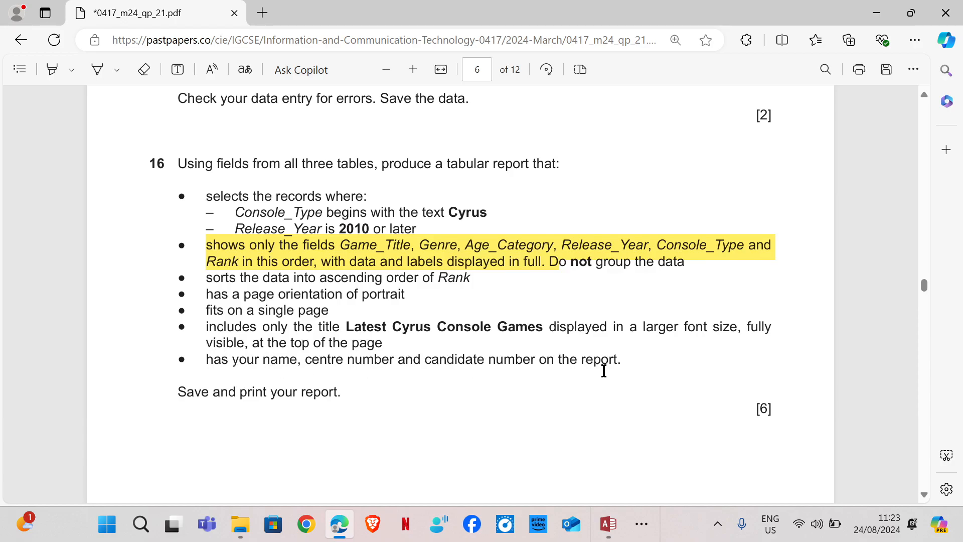
# Step: Open the report in Design View in Access and delete the =Now() date control from the Page Footer
pyautogui.click(608, 524)
pyautogui.click(66, 34)
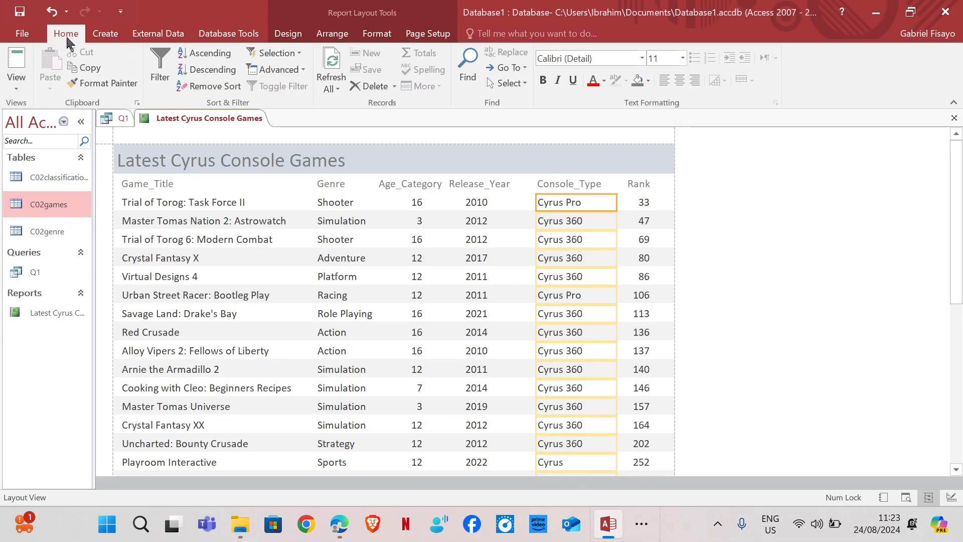
pyautogui.click(18, 90)
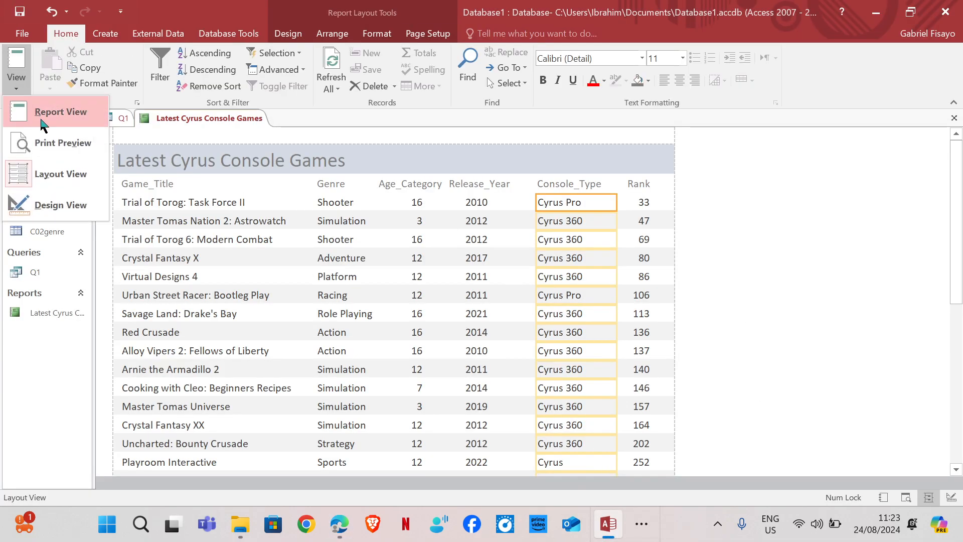
pyautogui.click(54, 206)
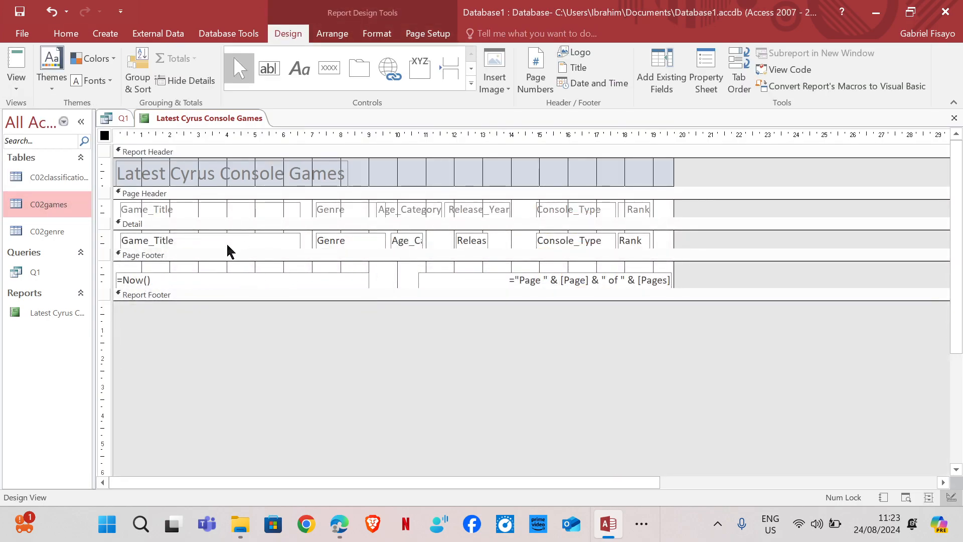
pyautogui.click(364, 274)
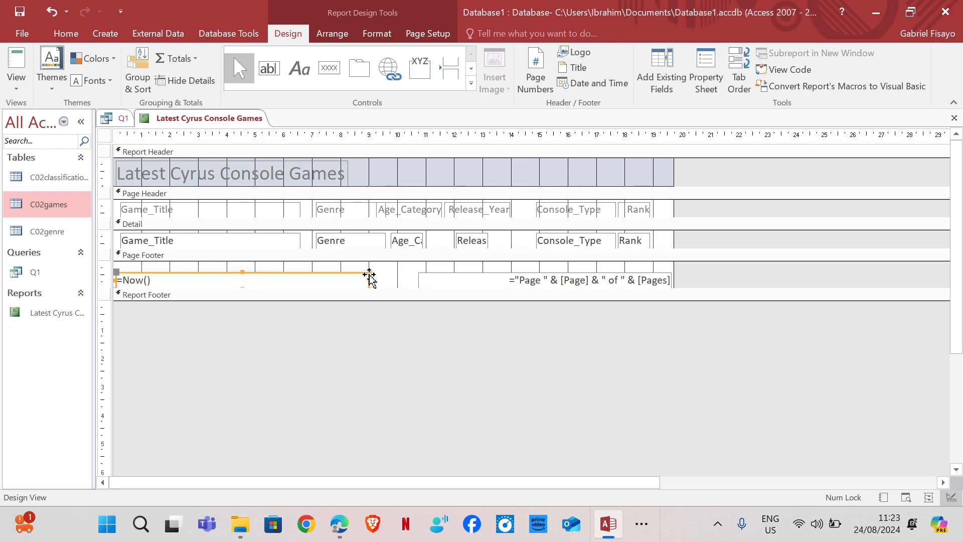
pyautogui.click(366, 278)
pyautogui.rightClick(370, 272)
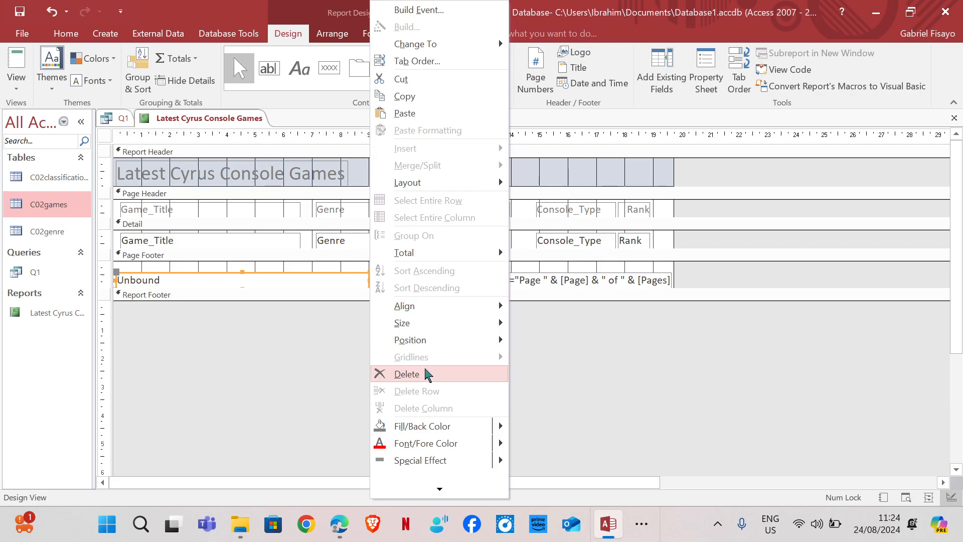
pyautogui.click(423, 371)
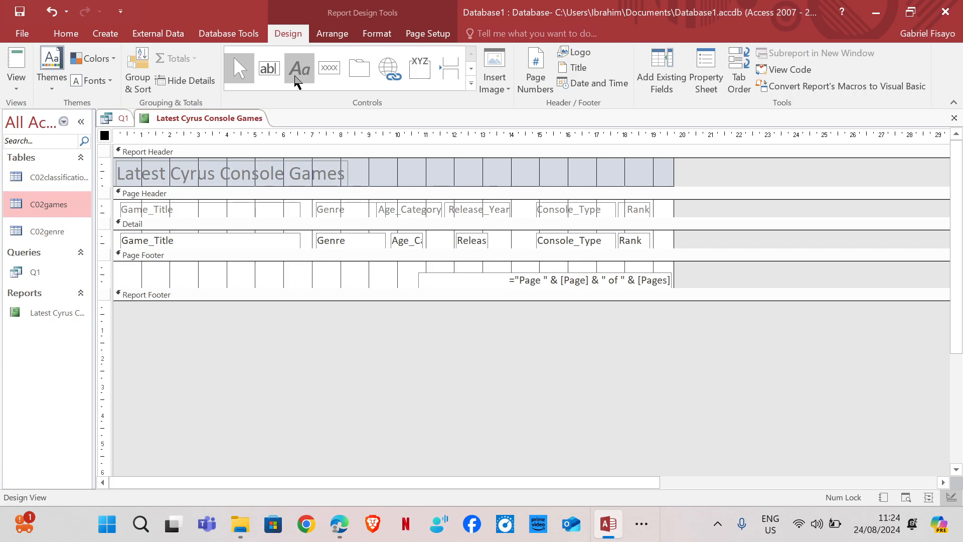
# Step: Add a label about 6.4 cm wide to the Page Footer containing the candidate's name, centre number and candidate number
pyautogui.click(299, 74)
pyautogui.moveTo(159, 266); pyautogui.dragTo(340, 285)
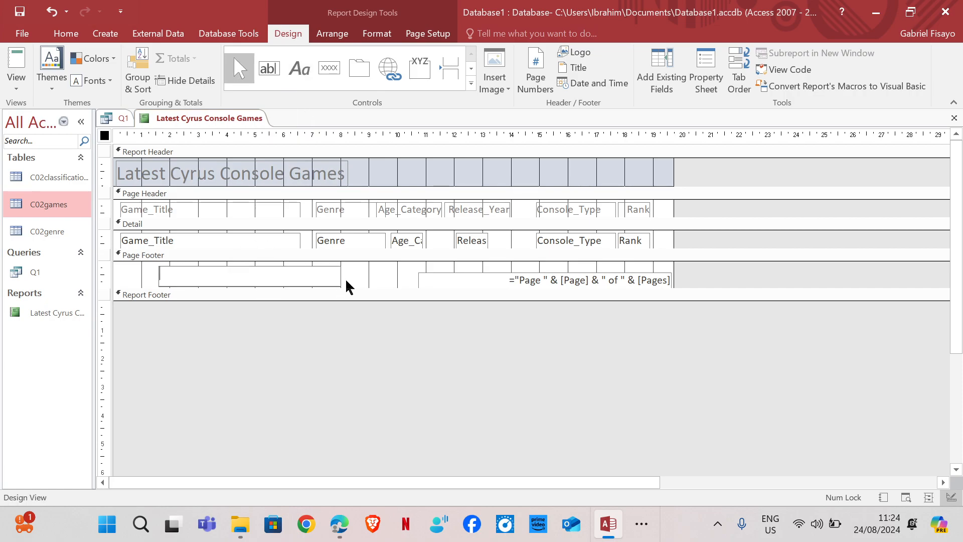
pyautogui.write('Rebecca, 1234, 5678')
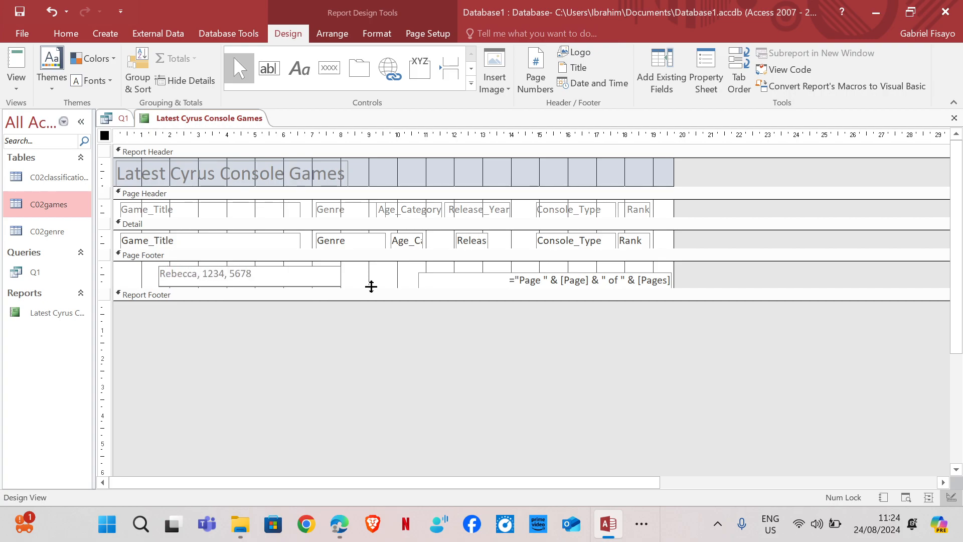
# Step: Show the report in Print Preview and examine its columns, page count and footer label
pyautogui.click(66, 35)
pyautogui.click(16, 83)
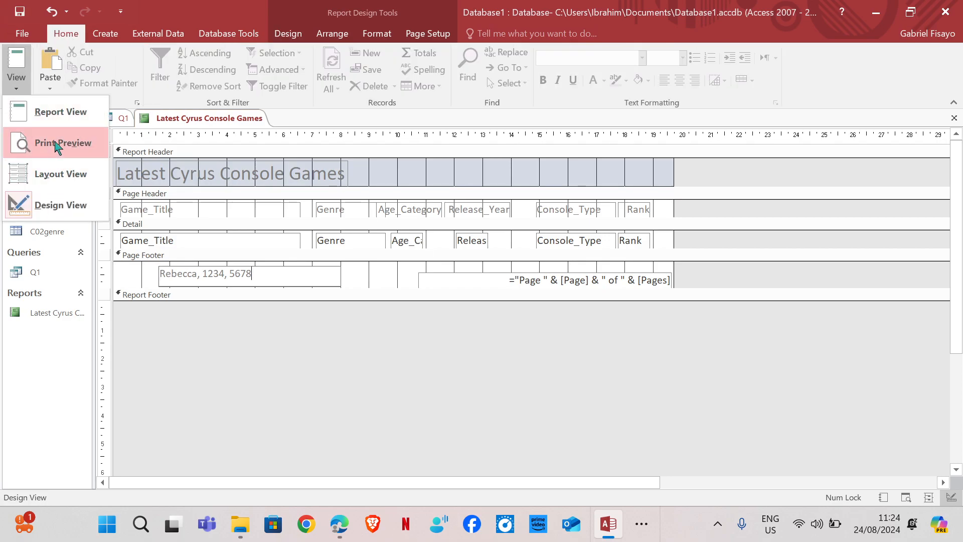
pyautogui.click(57, 144)
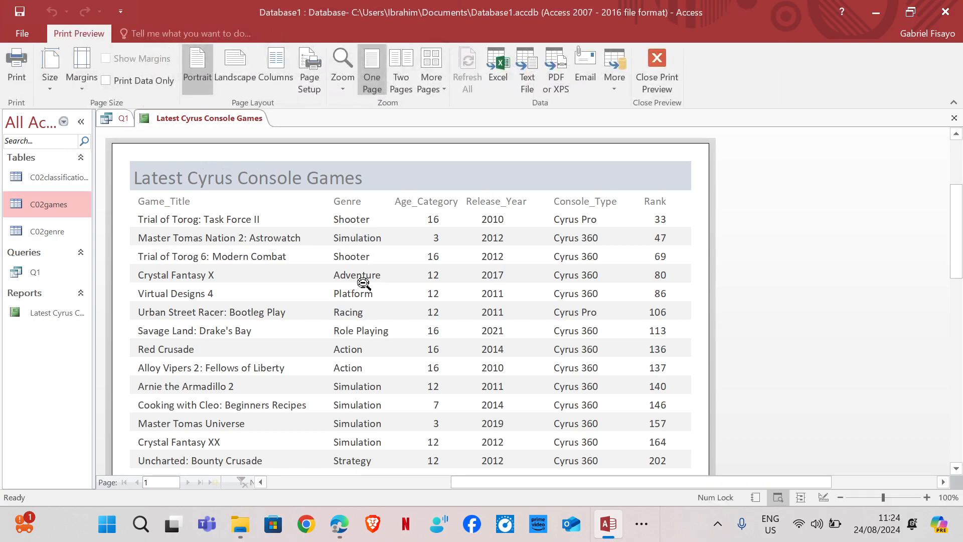
pyautogui.scroll(-5, 311, 321)
pyautogui.scroll(-8, 282, 314)
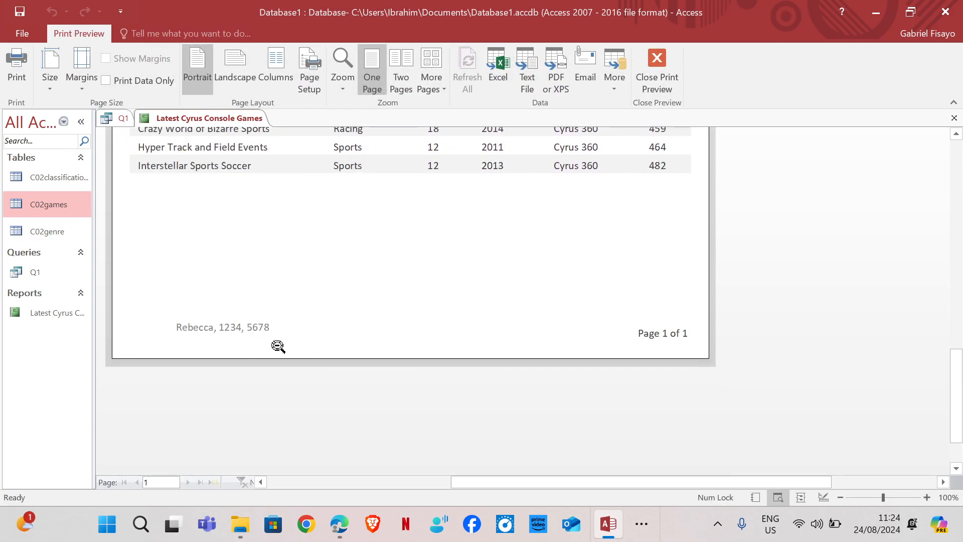
pyautogui.scroll(5, 282, 339)
# Step: Recheck question 16's requirements in the Edge PDF and save the finished report in Access
pyautogui.moveTo(339, 523)
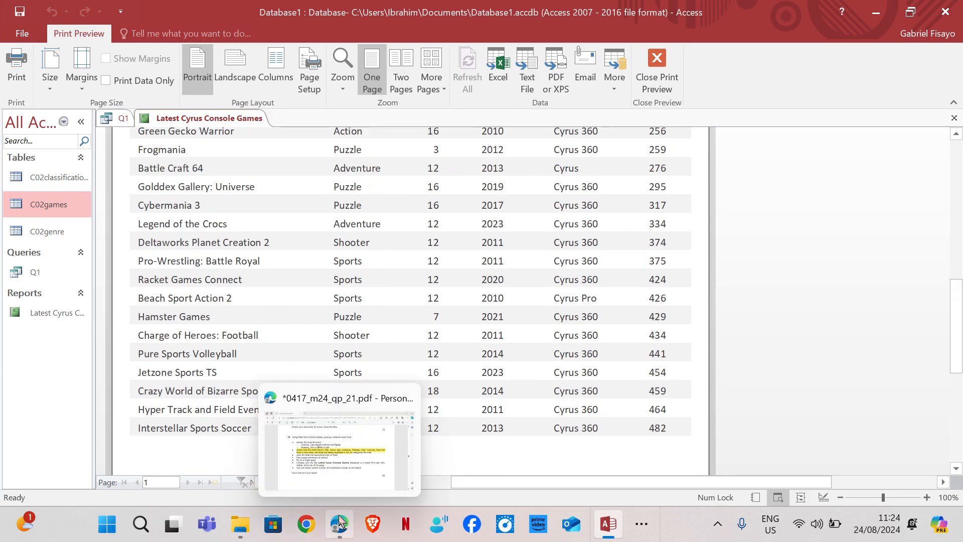
pyautogui.click(337, 456)
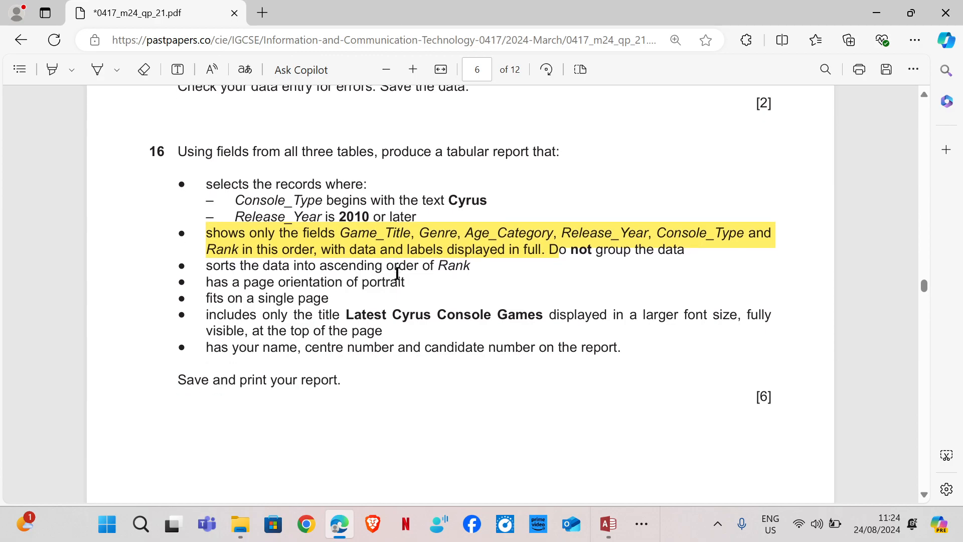
pyautogui.scroll(-8, 382, 259)
pyautogui.scroll(4, 246, 185)
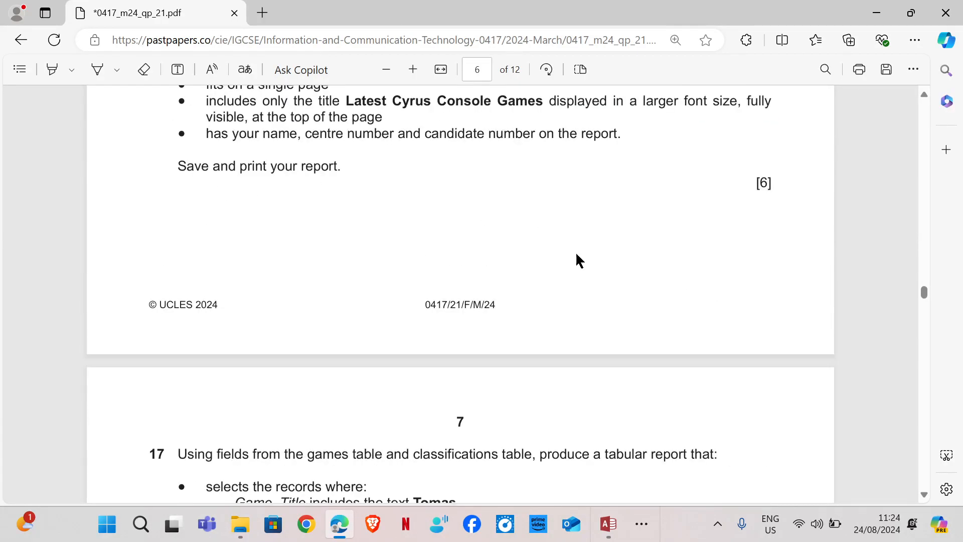
pyautogui.moveTo(608, 524)
pyautogui.click(615, 499)
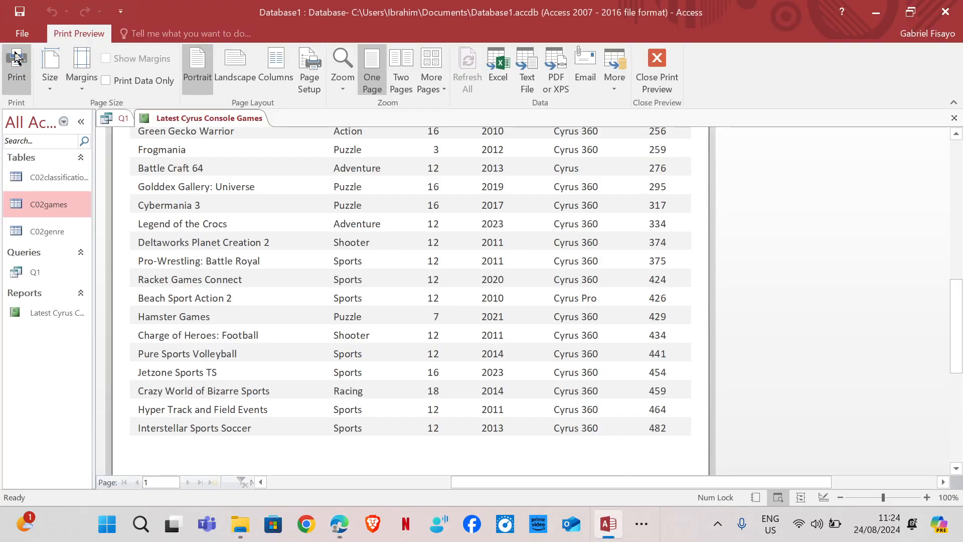
pyautogui.click(22, 33)
pyautogui.click(22, 27)
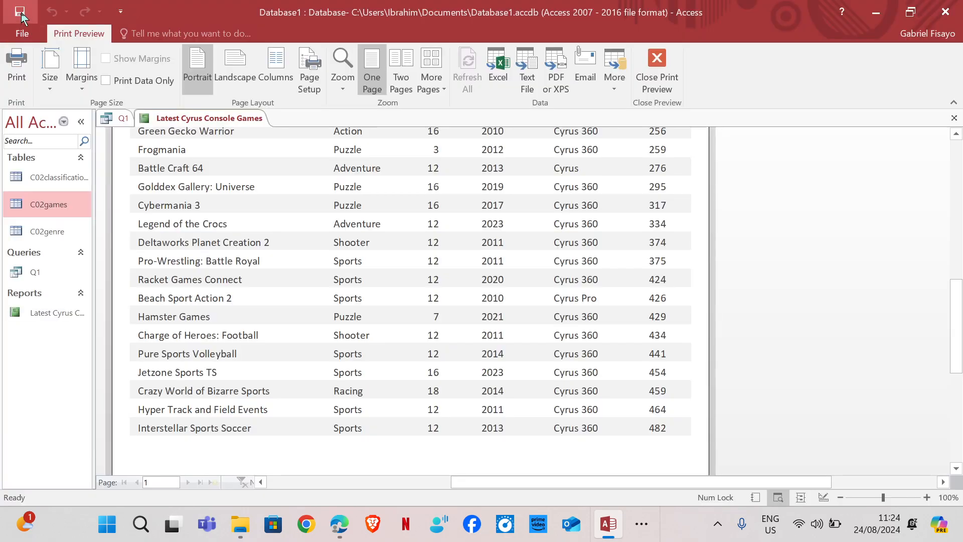
# Step: Go to question 17 in the Edge PDF and highlight its list of fields from Game_Title to Sales_%
pyautogui.moveTo(339, 523)
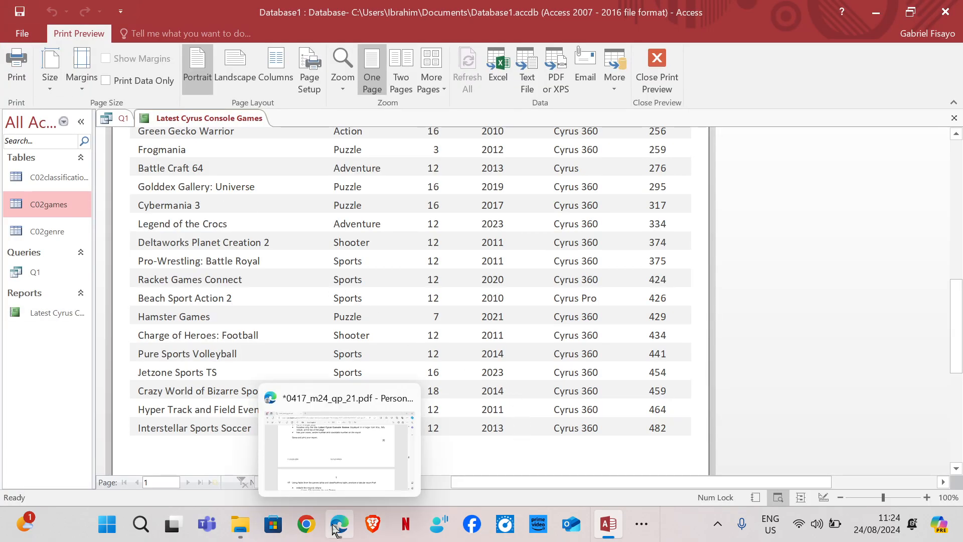
pyautogui.click(294, 396)
pyautogui.scroll(-3, 293, 396)
pyautogui.scroll(-2, 260, 275)
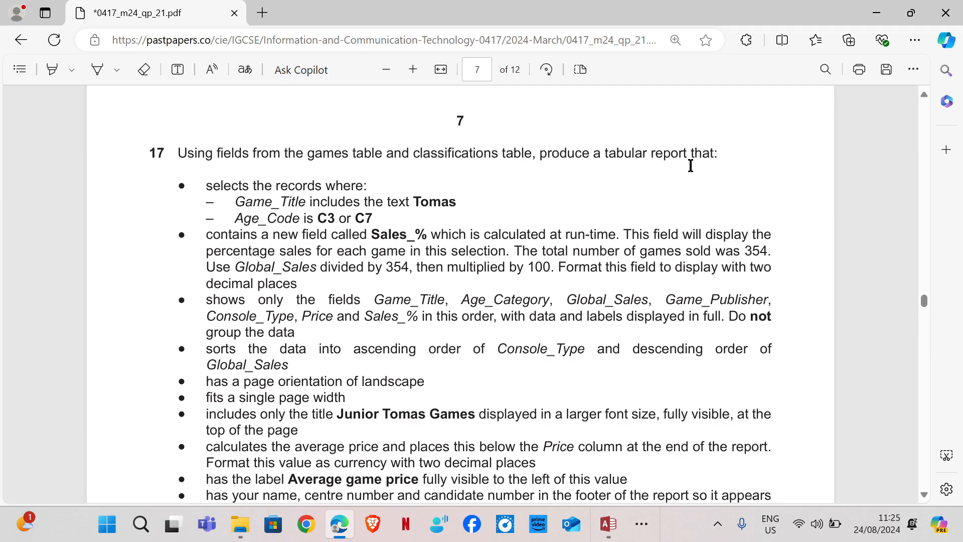
pyautogui.click(54, 70)
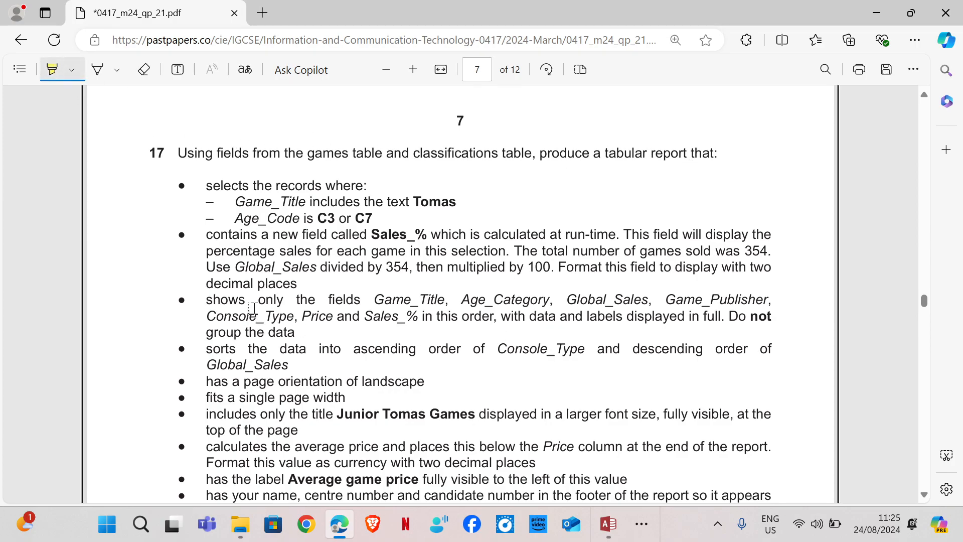
pyautogui.moveTo(205, 302)
pyautogui.mouseDown()
pyautogui.moveTo(383, 323)
pyautogui.moveTo(356, 332)
pyautogui.moveTo(321, 329)
pyautogui.moveTo(433, 319)
pyautogui.mouseUp()
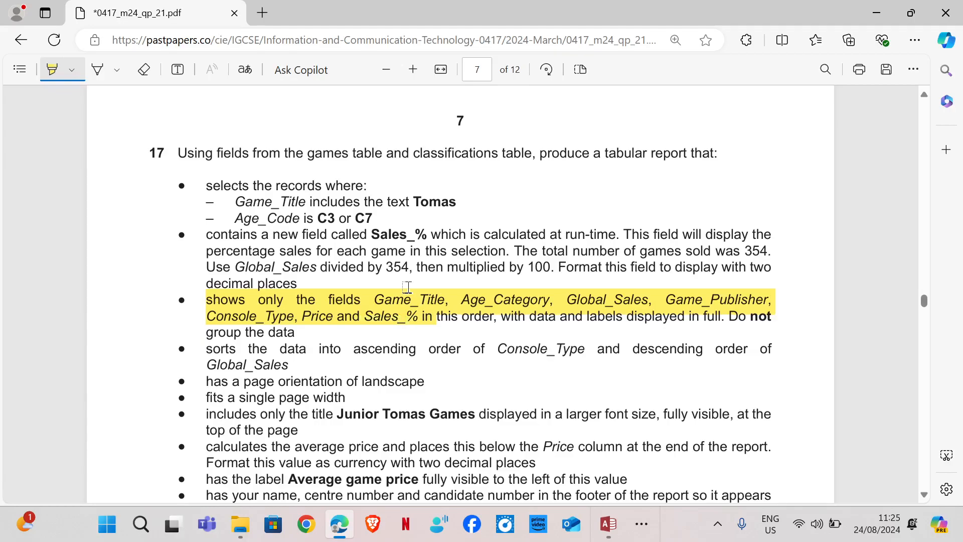
# Step: Return to Access and close the "Latest Cyrus Console Games" report and the Q1 query
pyautogui.click(608, 523)
pyautogui.click(235, 149)
pyautogui.rightClick(123, 119)
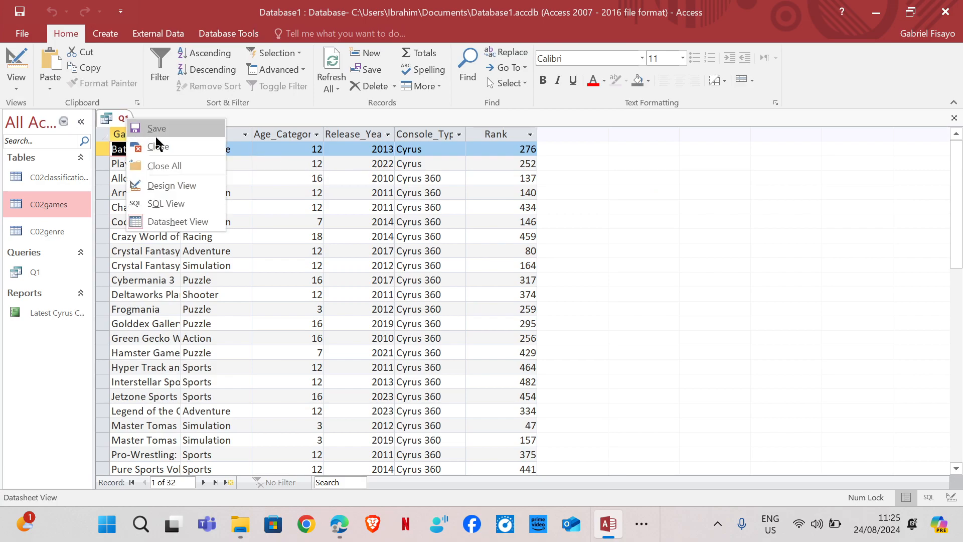
pyautogui.click(151, 148)
# Step: Start a simple query with the Query Wizard and add Game_Title from C02games and Age_Category from C02classifications
pyautogui.click(106, 34)
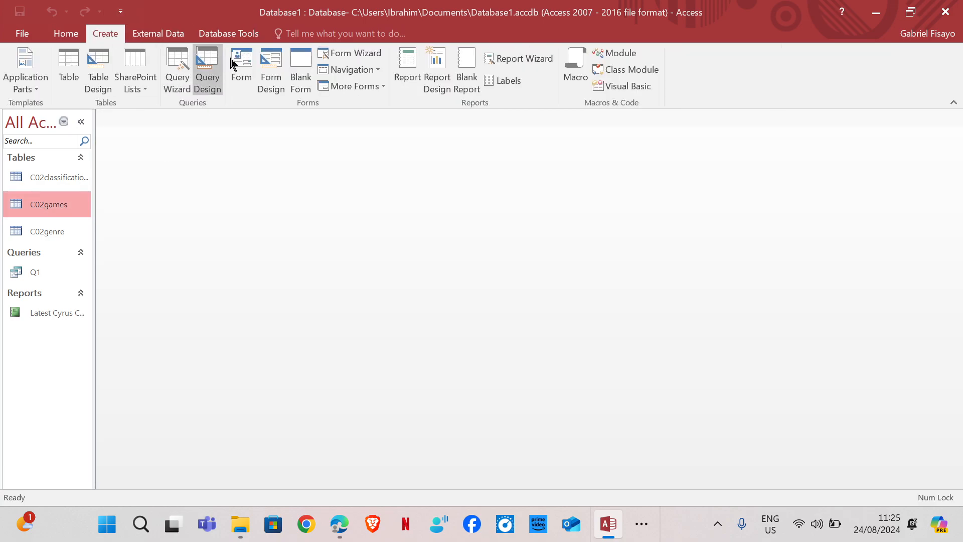
pyautogui.click(177, 86)
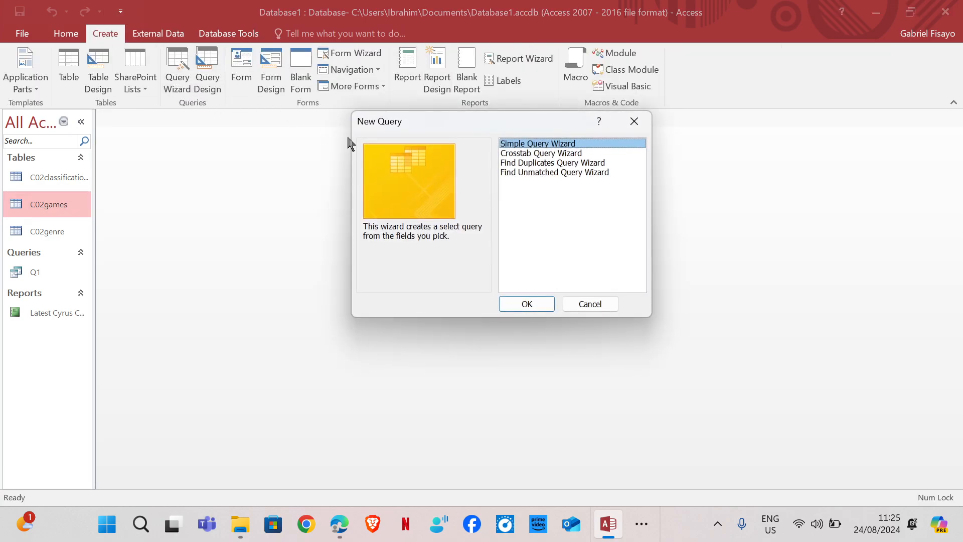
pyautogui.click(546, 304)
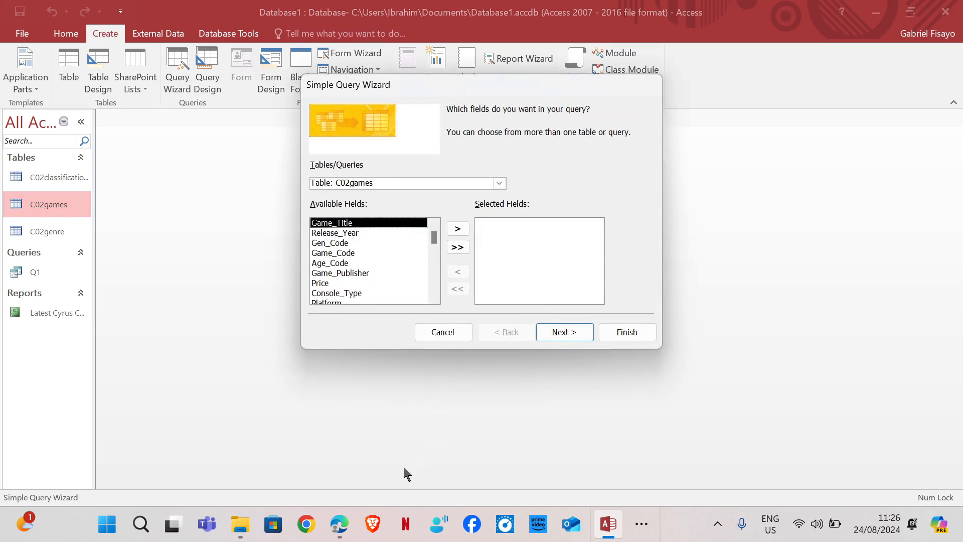
pyautogui.moveTo(341, 517)
pyautogui.moveTo(340, 463)
pyautogui.click(458, 228)
pyautogui.scroll(-1, 365, 283)
pyautogui.scroll(1, 366, 278)
pyautogui.click(499, 183)
pyautogui.click(400, 195)
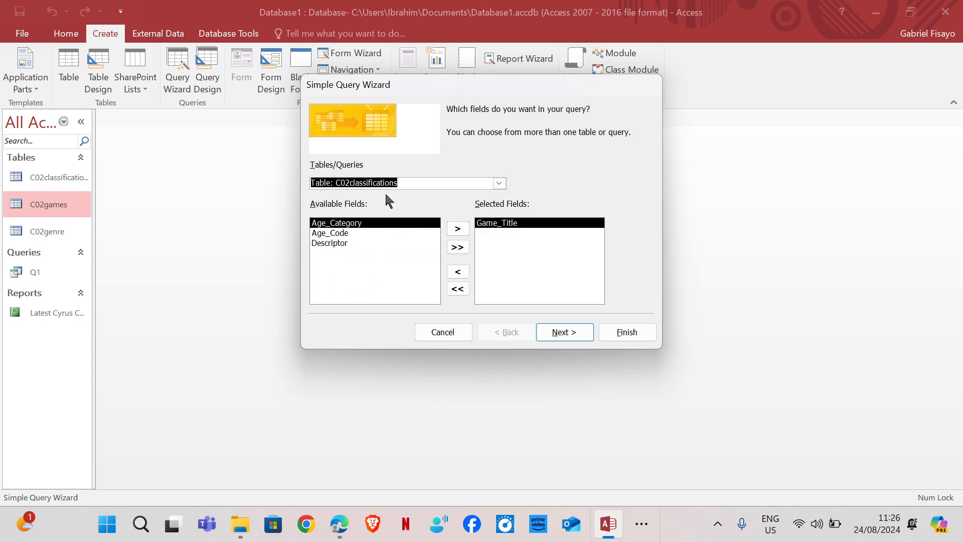
pyautogui.click(457, 229)
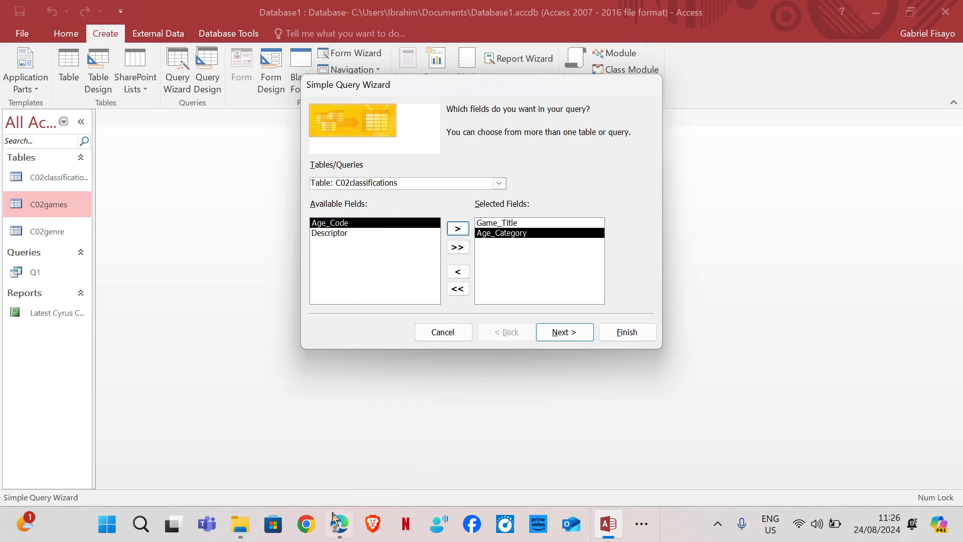
# Step: Add Global_Sales, Game_Publisher, Console_Type and Price from the C02games table to the query's selected fields, in that order
pyautogui.click(343, 475)
pyautogui.click(501, 184)
pyautogui.click(390, 206)
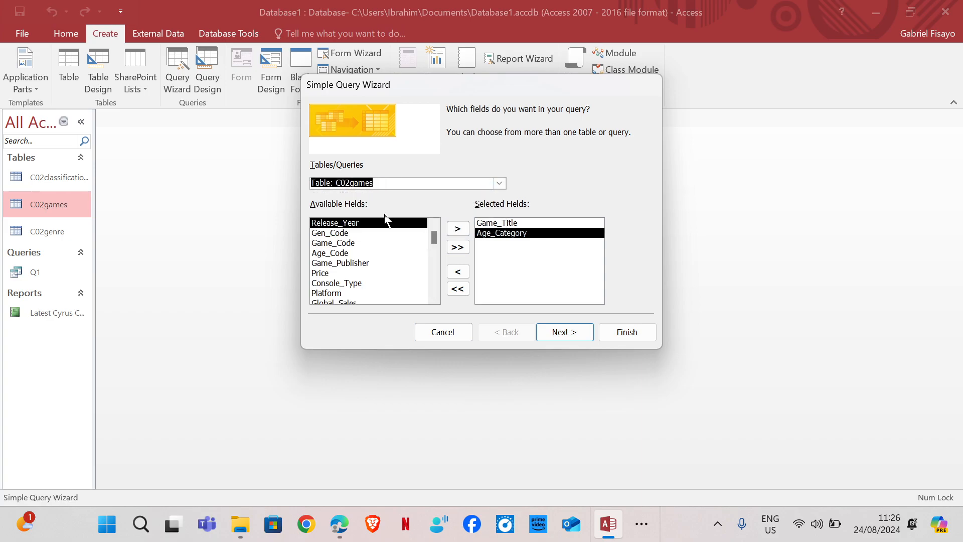
pyautogui.click(342, 302)
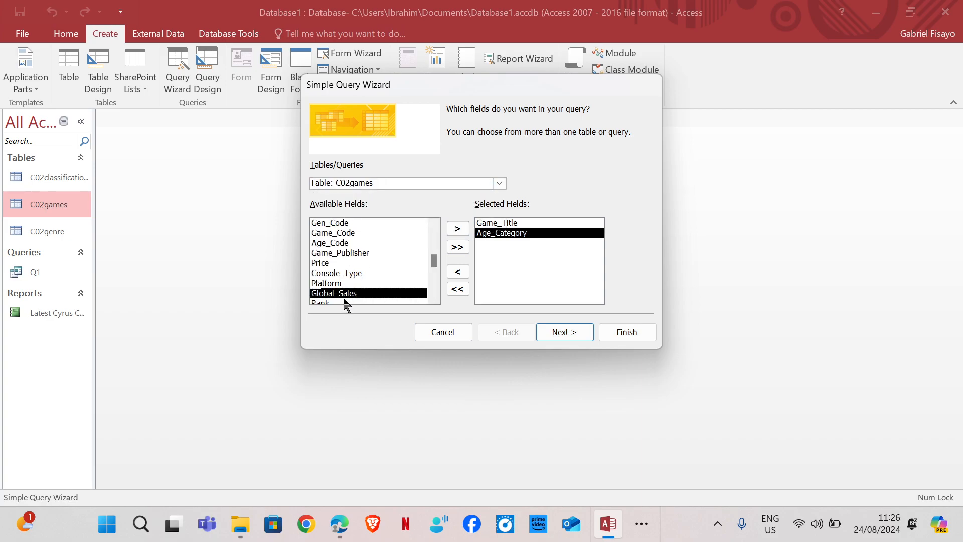
pyautogui.click(457, 229)
pyautogui.click(377, 253)
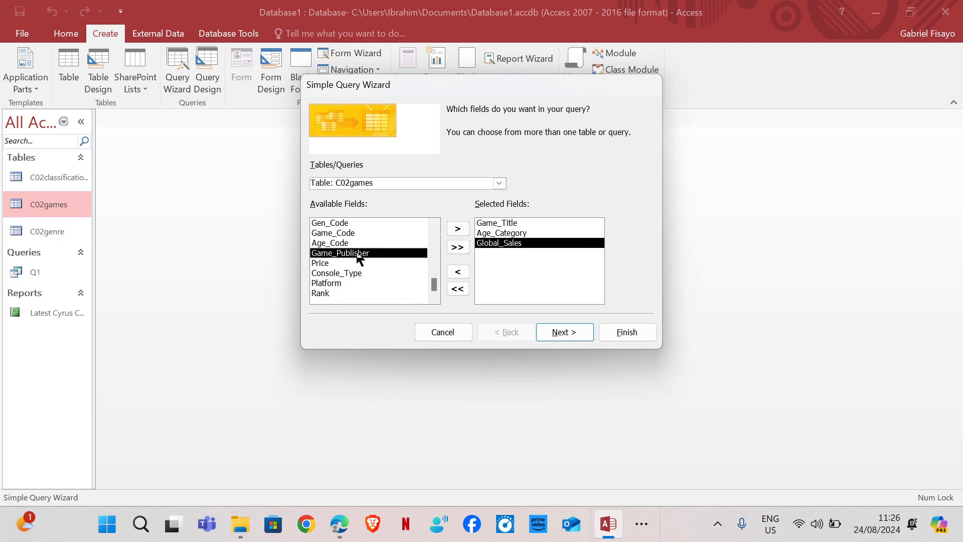
pyautogui.click(459, 229)
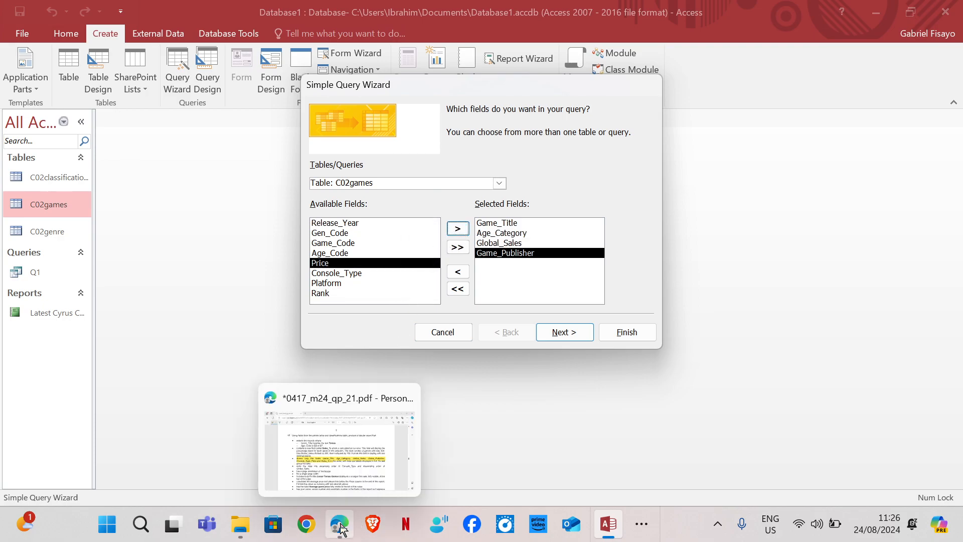
pyautogui.moveTo(350, 459)
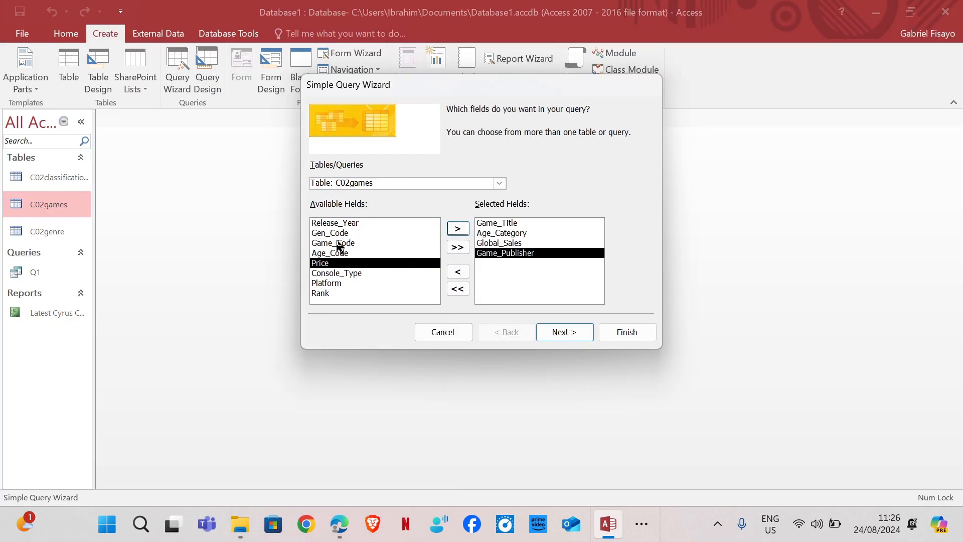
pyautogui.click(337, 273)
pyautogui.click(457, 229)
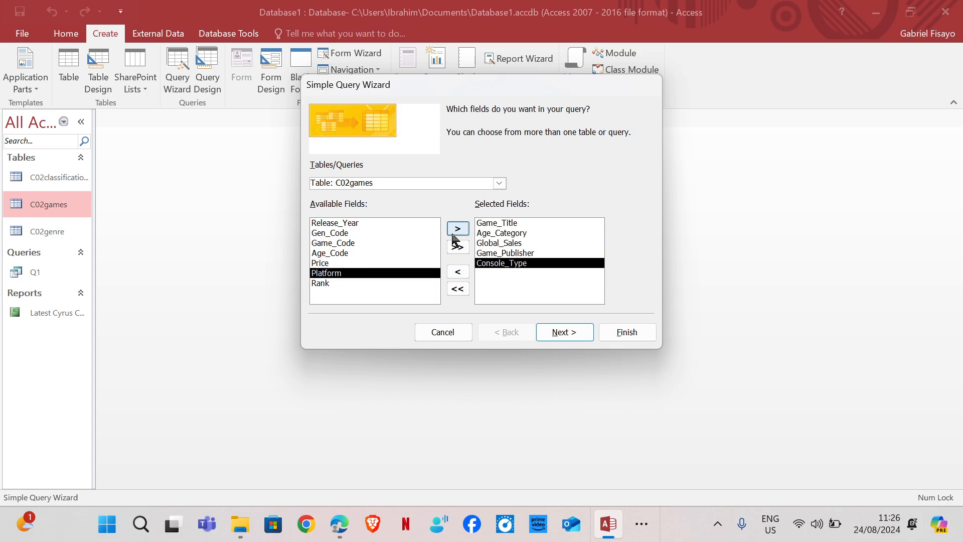
pyautogui.click(357, 263)
pyautogui.click(457, 229)
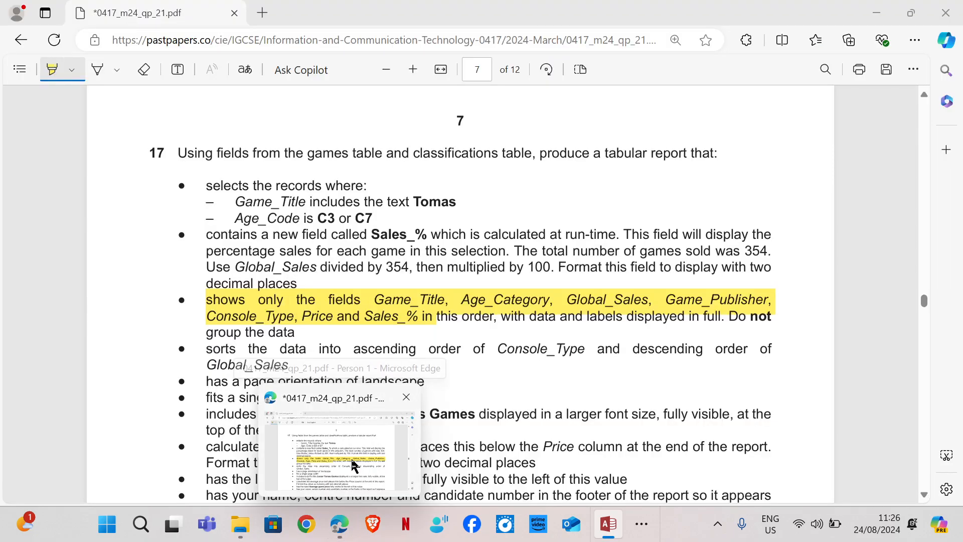
# Step: Switch to the Edge PDF, highlight the new field name Sales_% in question 17, and return to Access
pyautogui.click(364, 438)
pyautogui.moveTo(368, 235); pyautogui.dragTo(420, 235)
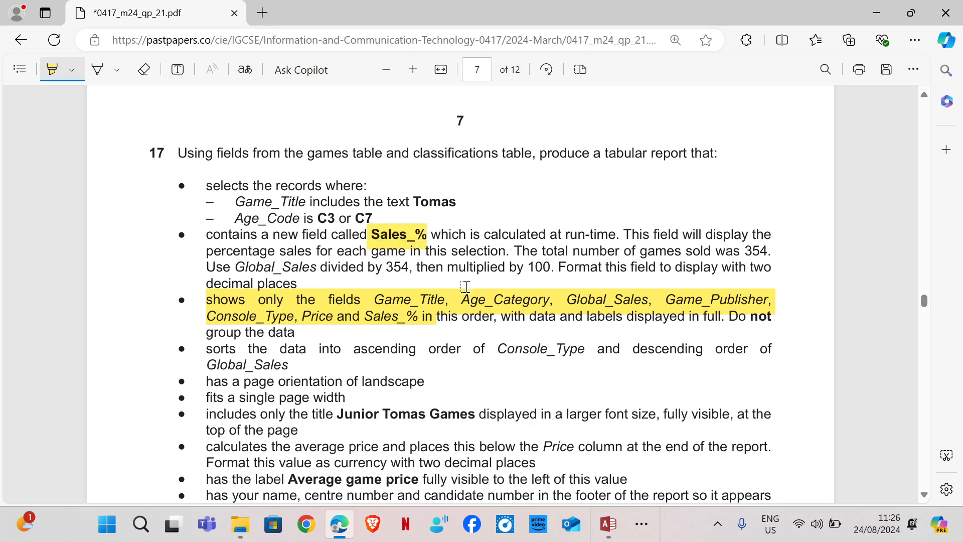
pyautogui.click(586, 388)
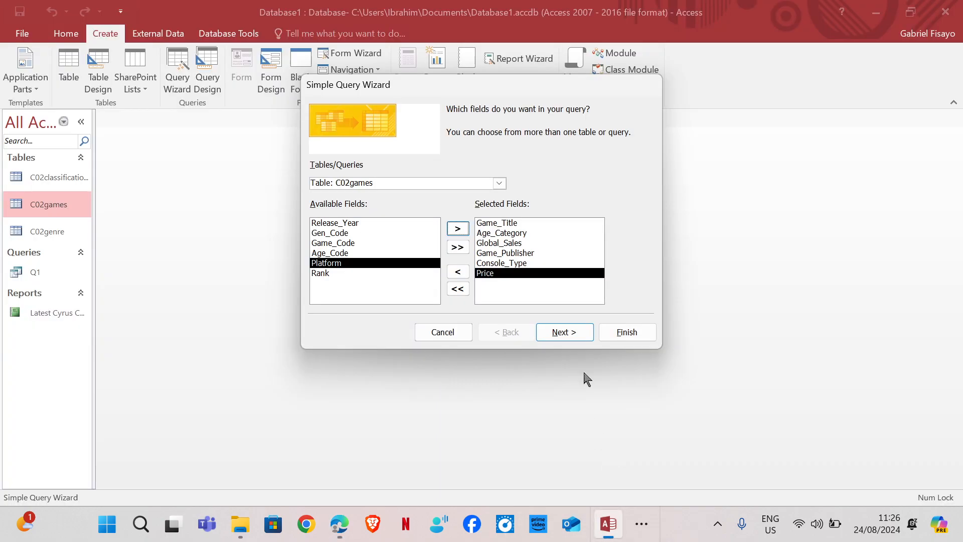
# Step: Finish the query wizard with the query titled Q2 and open Q2 in Design View
pyautogui.click(577, 331)
pyautogui.click(577, 331)
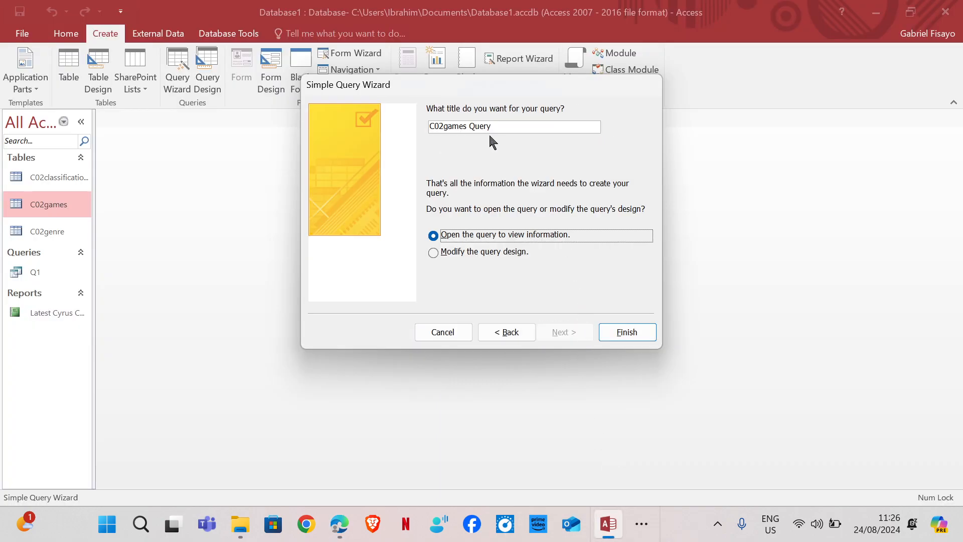
pyautogui.tripleClick(425, 126)
pyautogui.write('Q2')
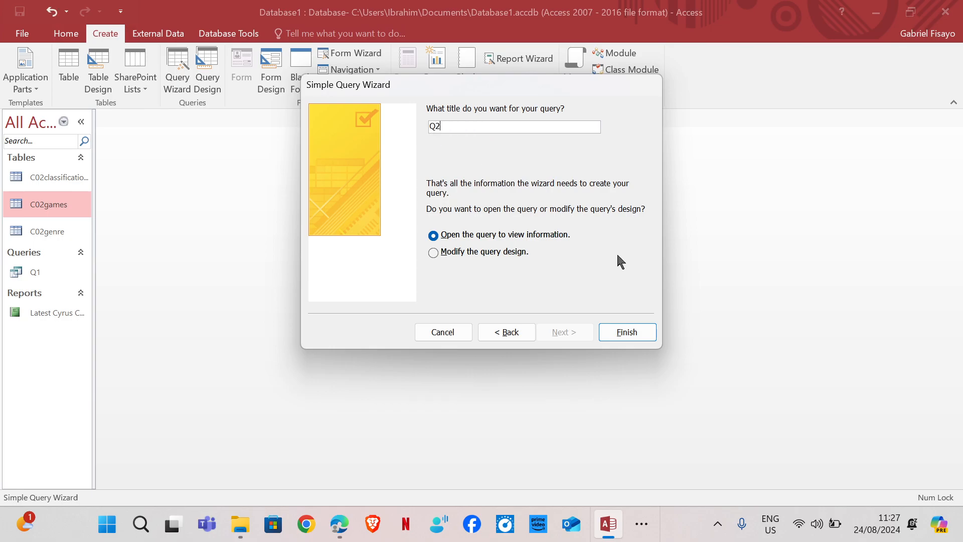
pyautogui.click(635, 332)
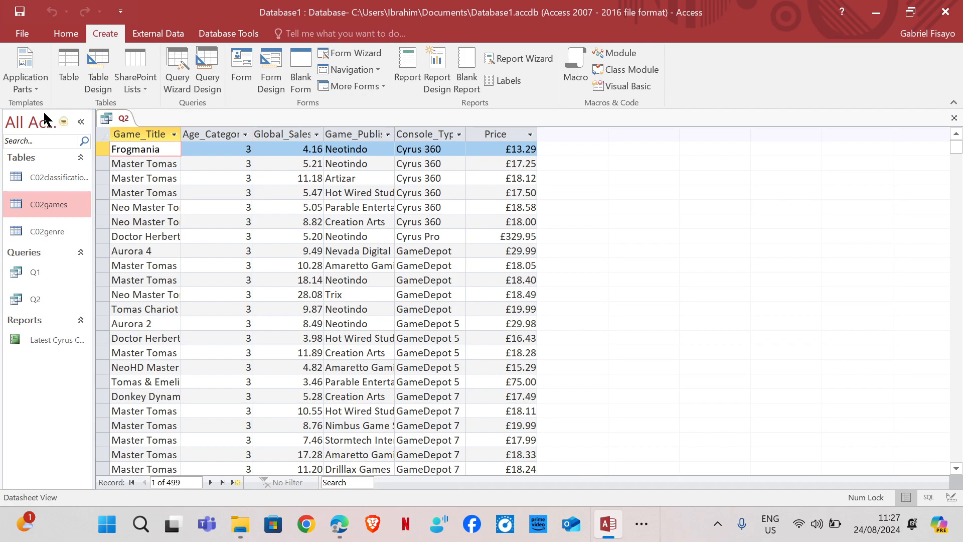
pyautogui.click(66, 33)
pyautogui.click(17, 63)
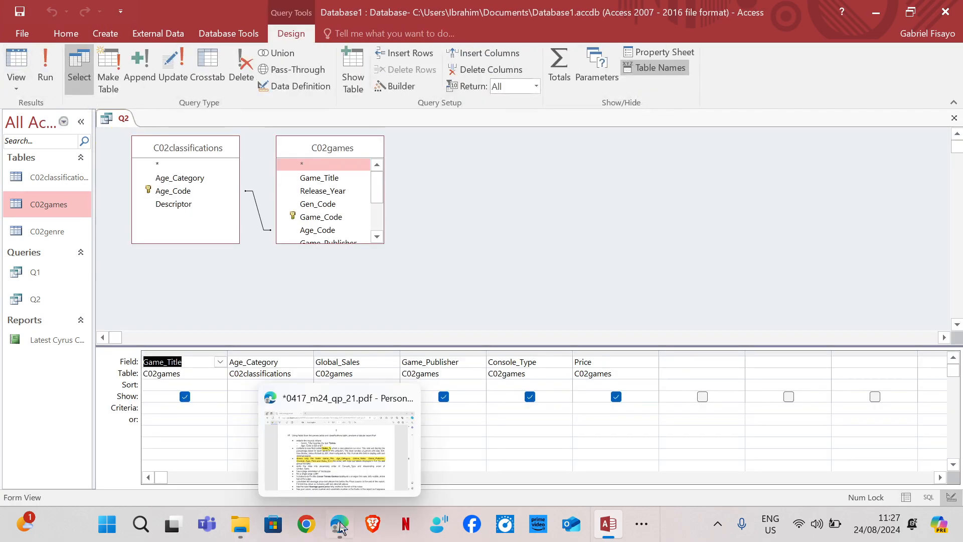
# Step: Go back to the Edge PDF, highlight Sales_% in question 17 again and turn the highlighter off
pyautogui.click(350, 446)
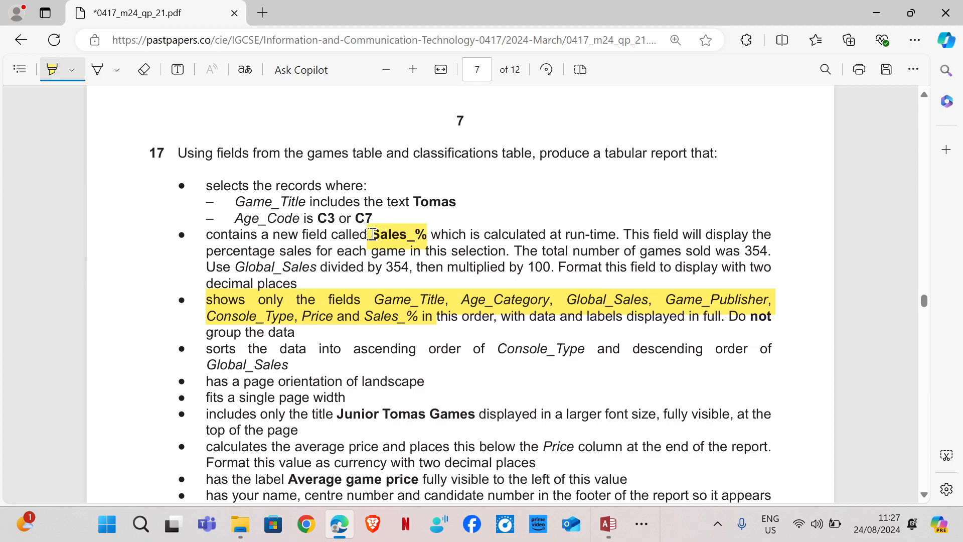
pyautogui.moveTo(371, 234); pyautogui.dragTo(424, 237)
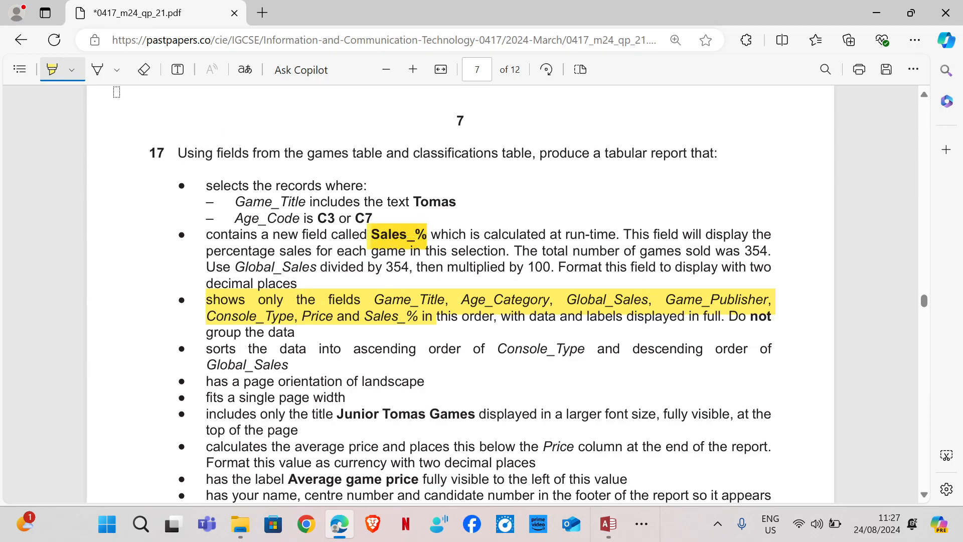
pyautogui.click(53, 69)
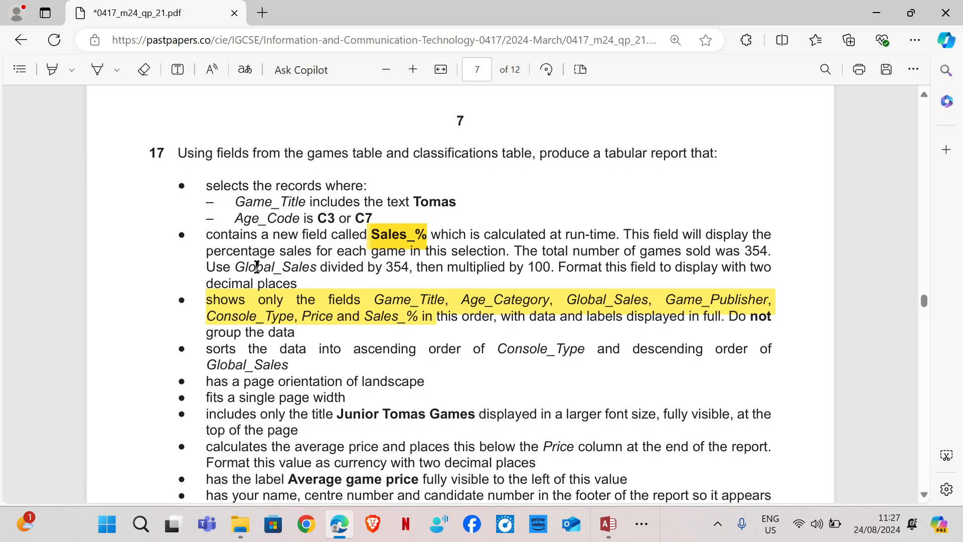
# Step: Mark up question 17's formula with pen strokes as bracketed Global_Sales divided by 354, multiplied by 100, and select the field name Sales_%
pyautogui.click(97, 69)
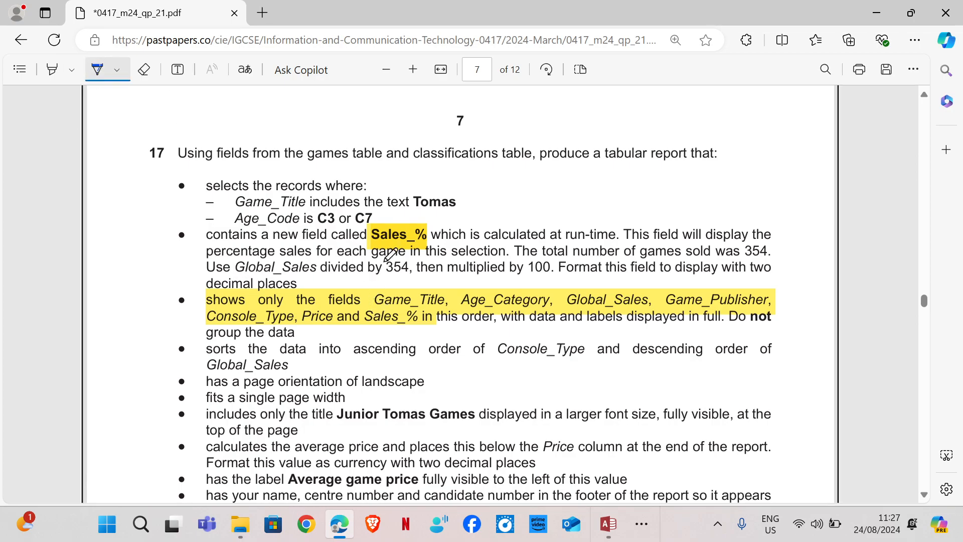
pyautogui.moveTo(248, 276); pyautogui.dragTo(313, 278)
pyautogui.moveTo(353, 247); pyautogui.dragTo(331, 294)
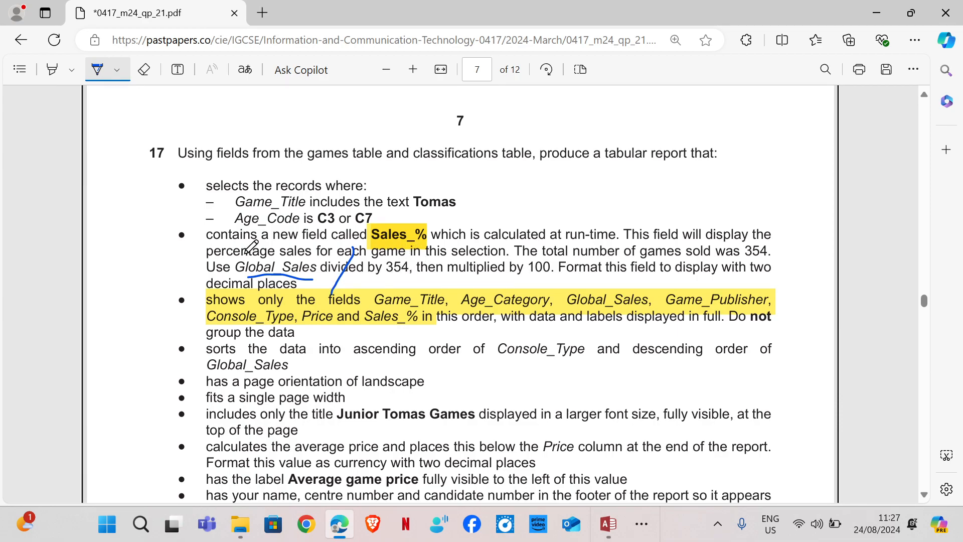
pyautogui.moveTo(250, 247); pyautogui.dragTo(249, 292)
pyautogui.moveTo(397, 256)
pyautogui.mouseDown()
pyautogui.moveTo(421, 263)
pyautogui.moveTo(391, 296)
pyautogui.mouseUp()
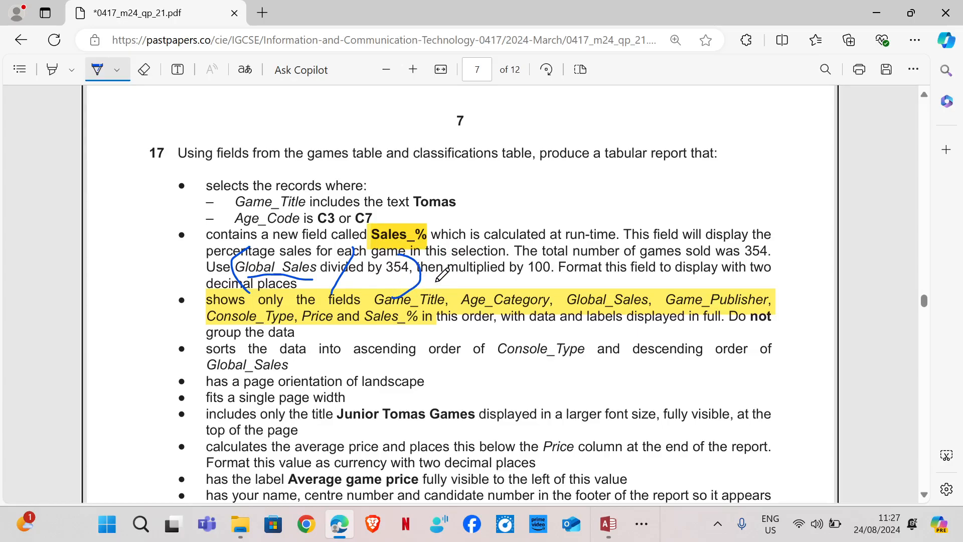
pyautogui.moveTo(430, 271); pyautogui.dragTo(439, 285)
pyautogui.moveTo(441, 269); pyautogui.dragTo(431, 287)
pyautogui.moveTo(528, 283); pyautogui.dragTo(559, 283)
pyautogui.moveTo(611, 536)
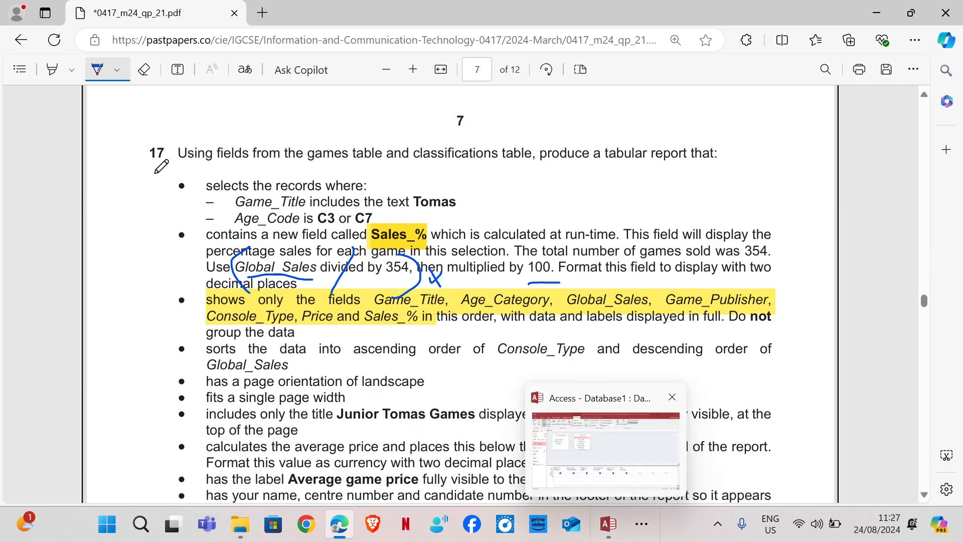
pyautogui.click(97, 69)
pyautogui.moveTo(374, 235); pyautogui.dragTo(426, 234)
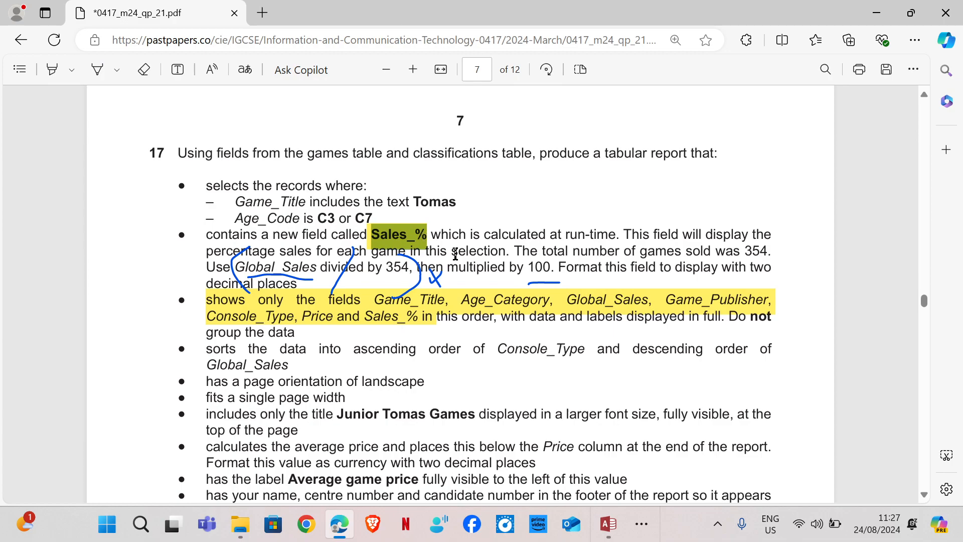
# Step: Switch to Access, add the calculated field Sales_%: ([Global_Sales]/354)*100 after Price in Q2, and run the query
pyautogui.click(608, 524)
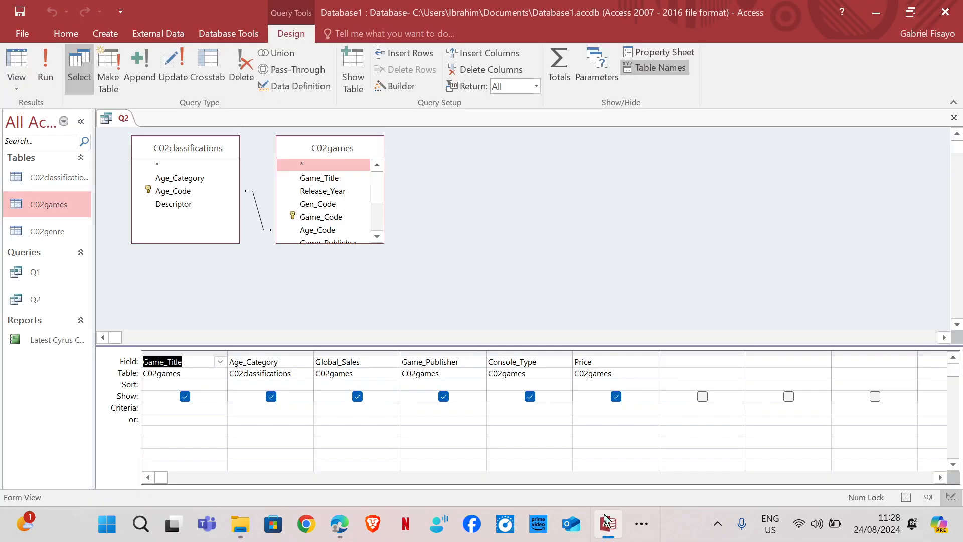
pyautogui.click(676, 360)
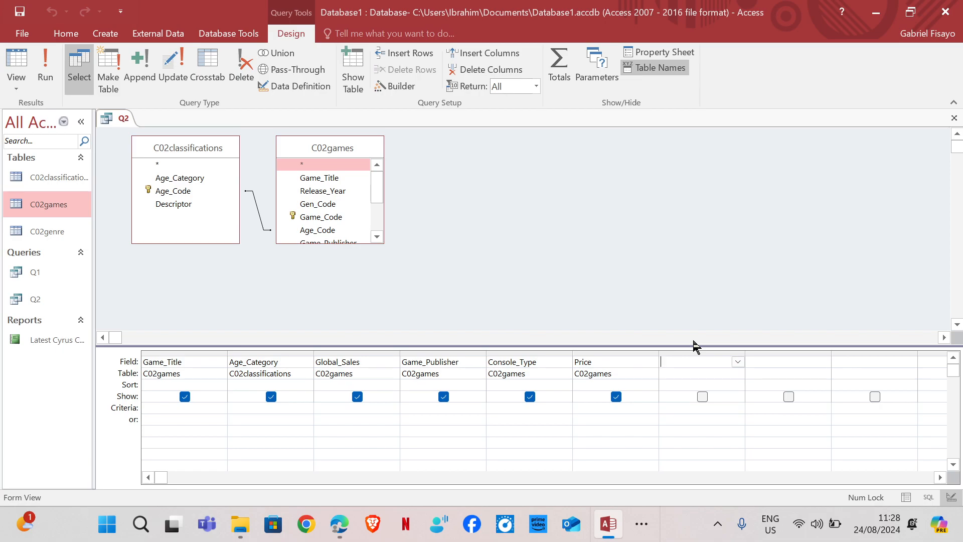
pyautogui.write('Sales_%:([Global_')
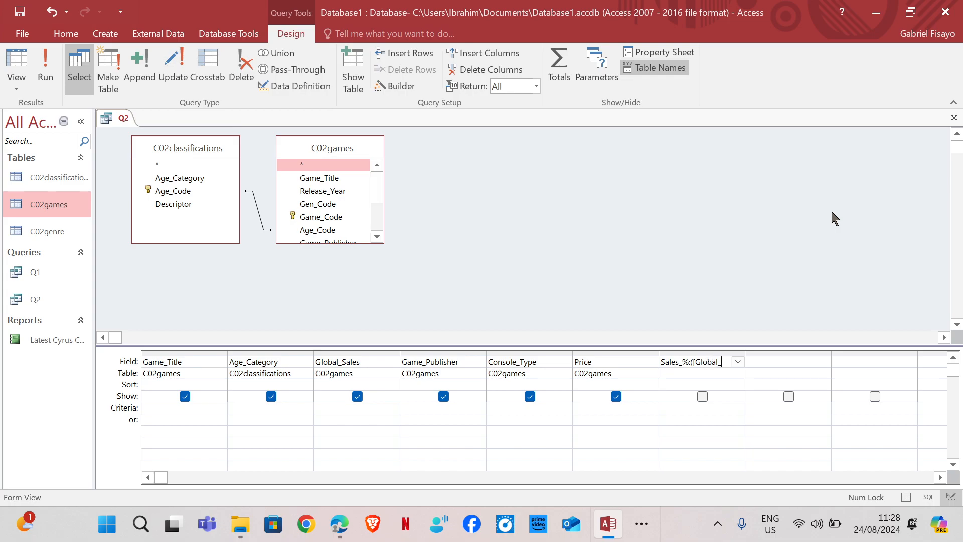
pyautogui.write('l')
pyautogui.write('54')
pyautogui.write(')*100')
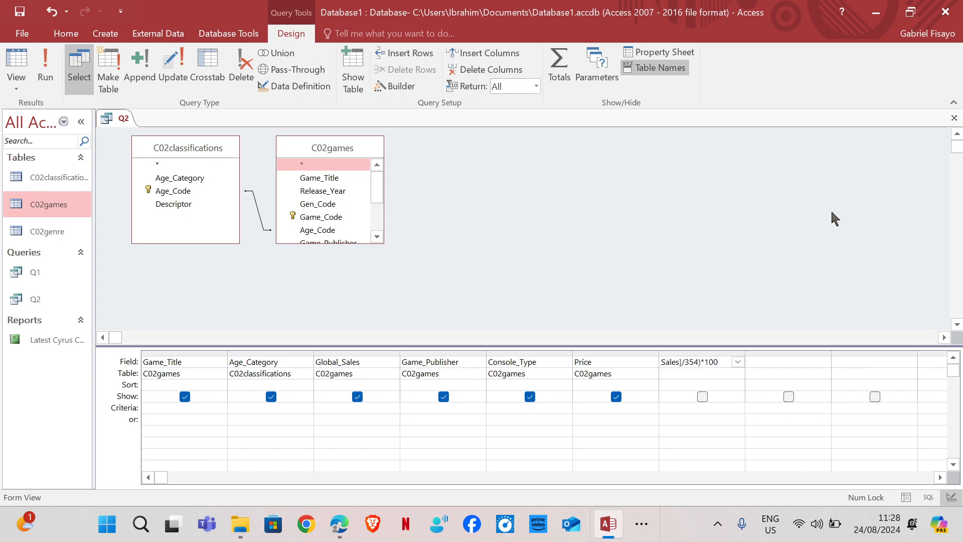
pyautogui.click(49, 81)
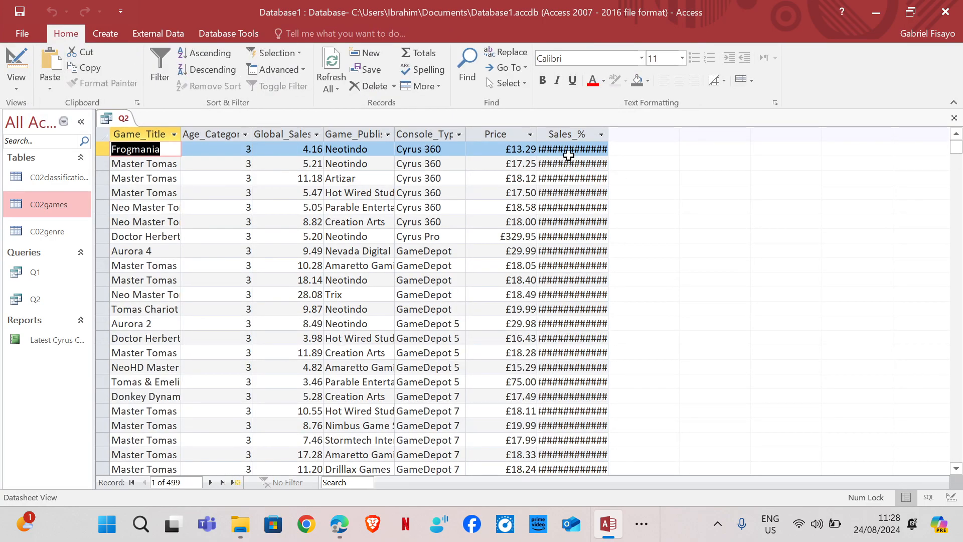
# Step: Return Q2 to Design View, check the required format of Sales_% in the Edge PDF, and come back to Access
pyautogui.click(16, 59)
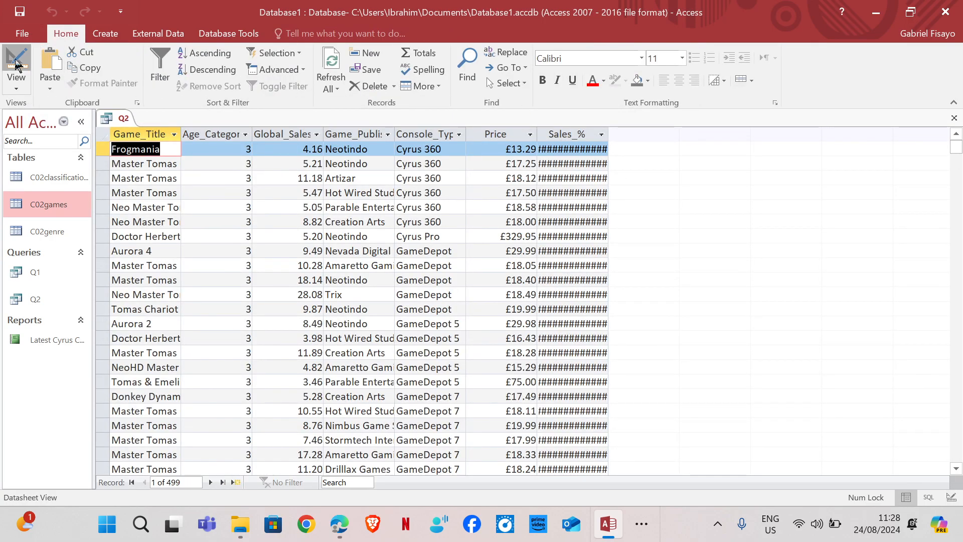
pyautogui.moveTo(339, 527)
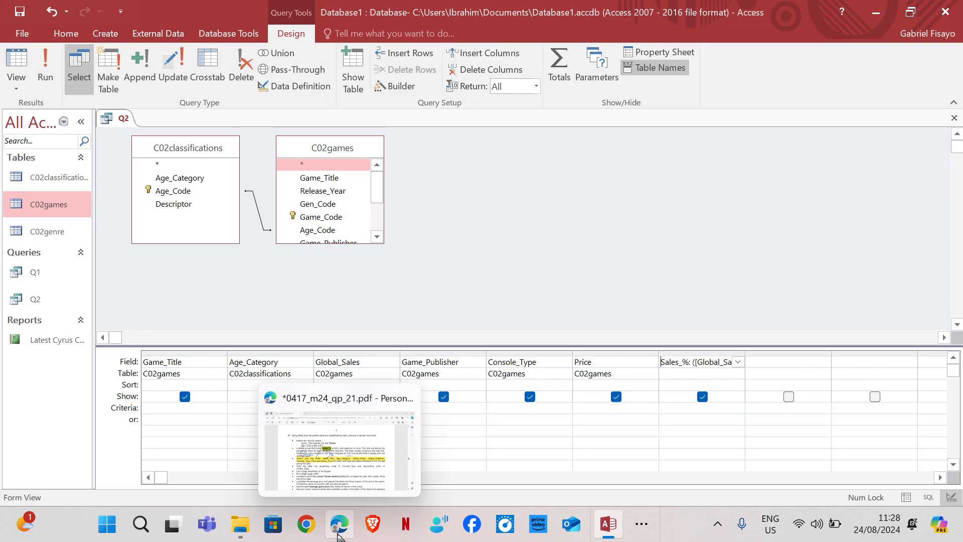
pyautogui.click(396, 396)
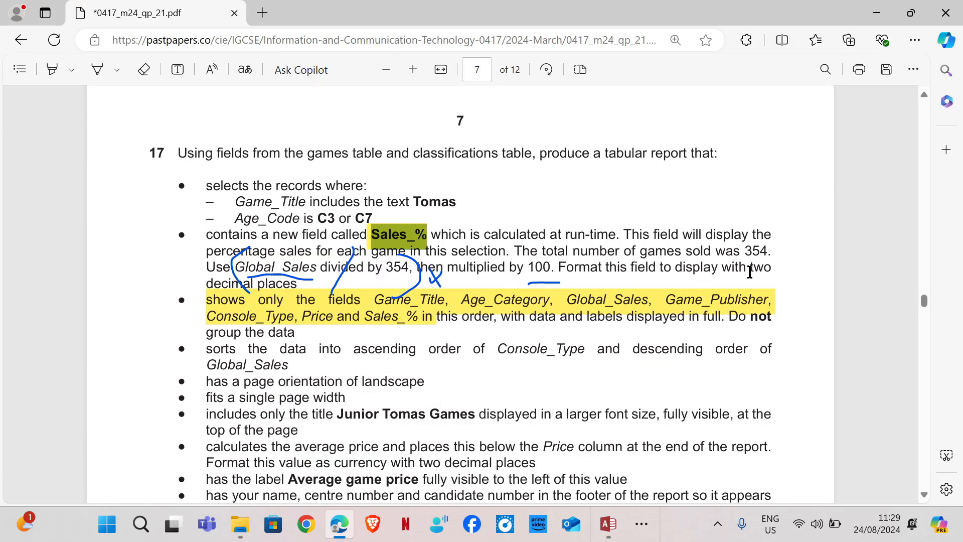
pyautogui.click(608, 524)
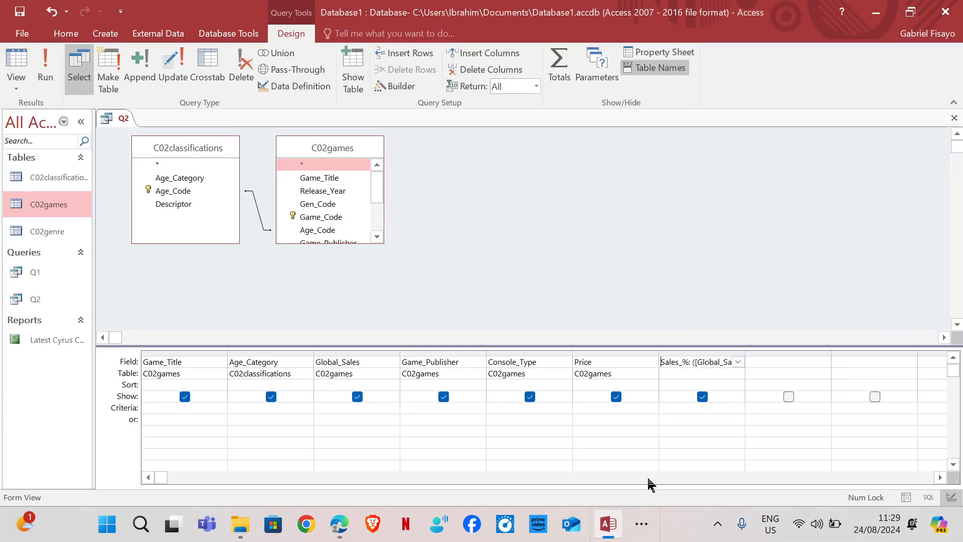
# Step: Set the Sales_% field's format to Standard with 2 decimal places in its field properties
pyautogui.click(697, 363)
pyautogui.click(238, 32)
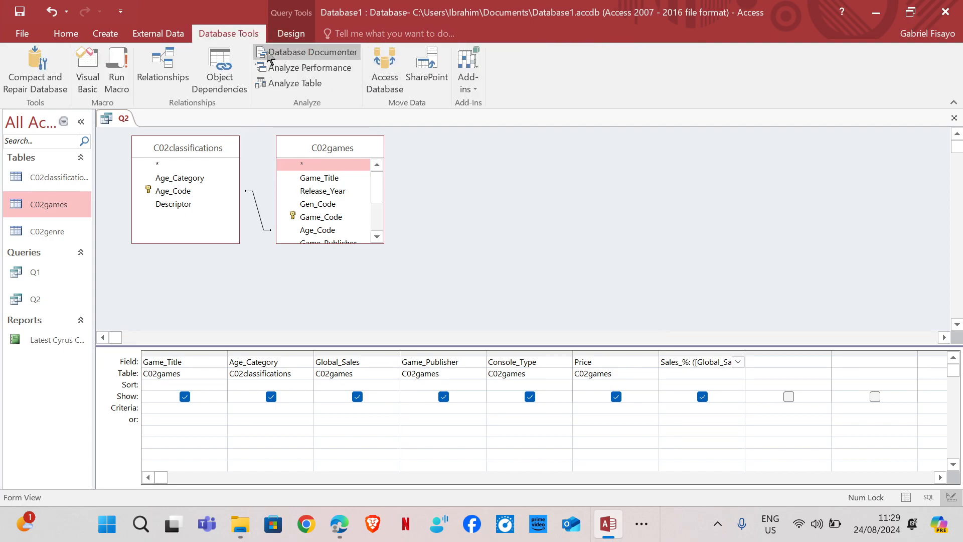
pyautogui.click(292, 33)
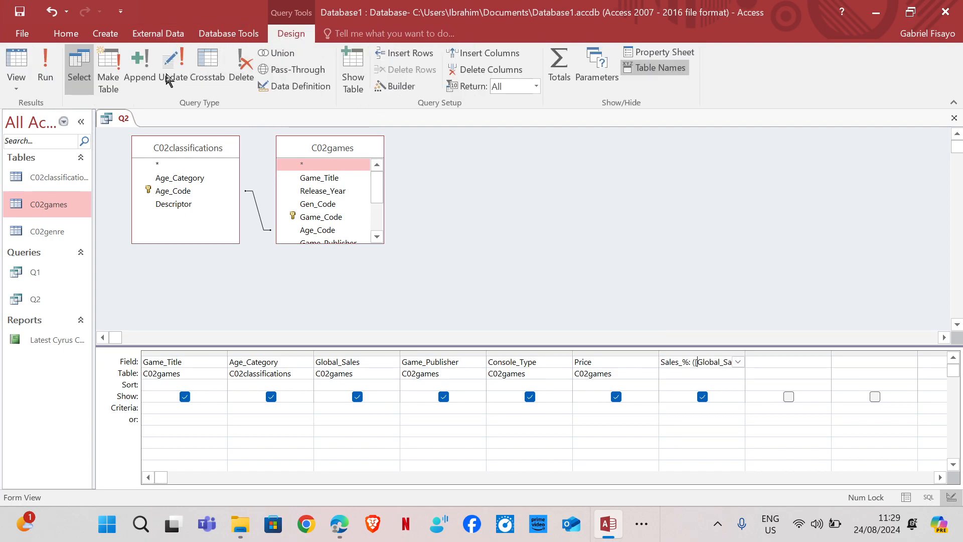
pyautogui.click(682, 56)
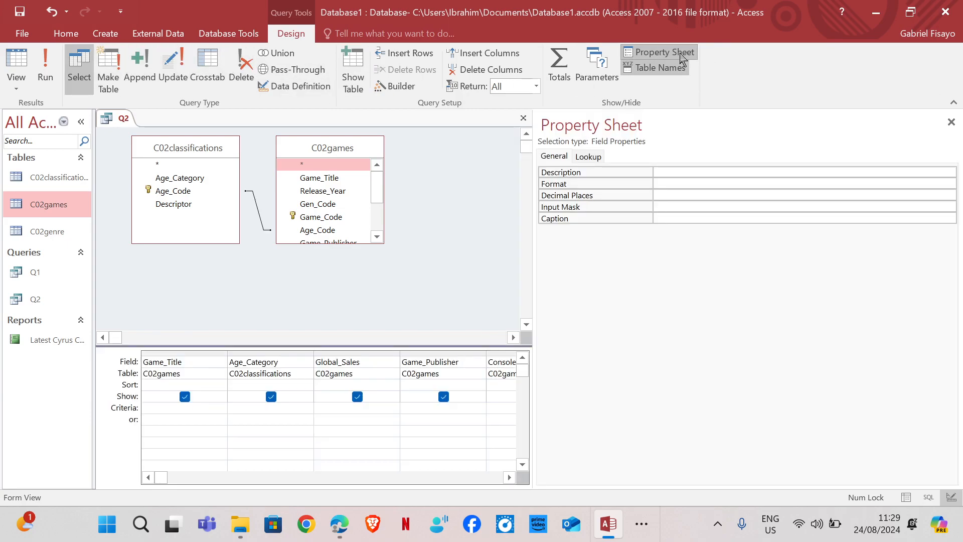
pyautogui.click(663, 183)
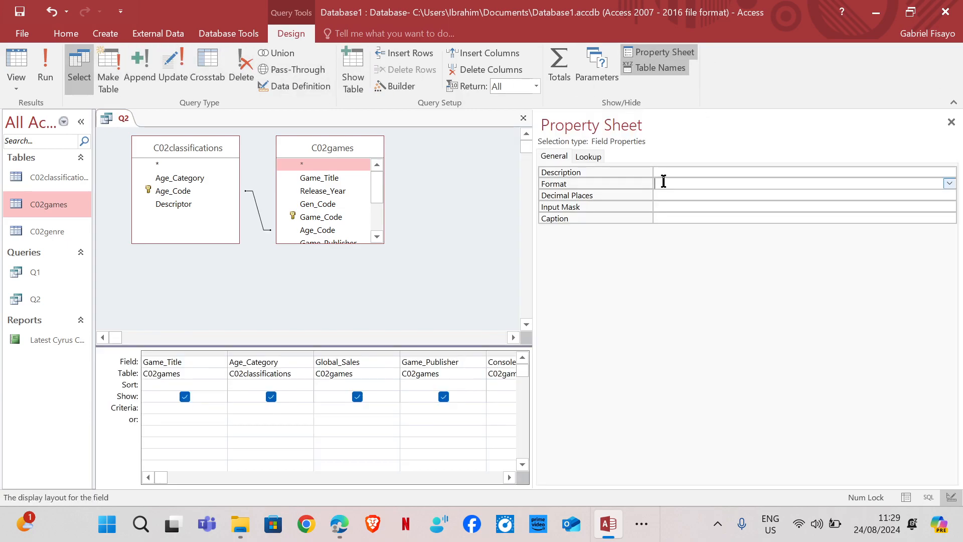
pyautogui.click(949, 183)
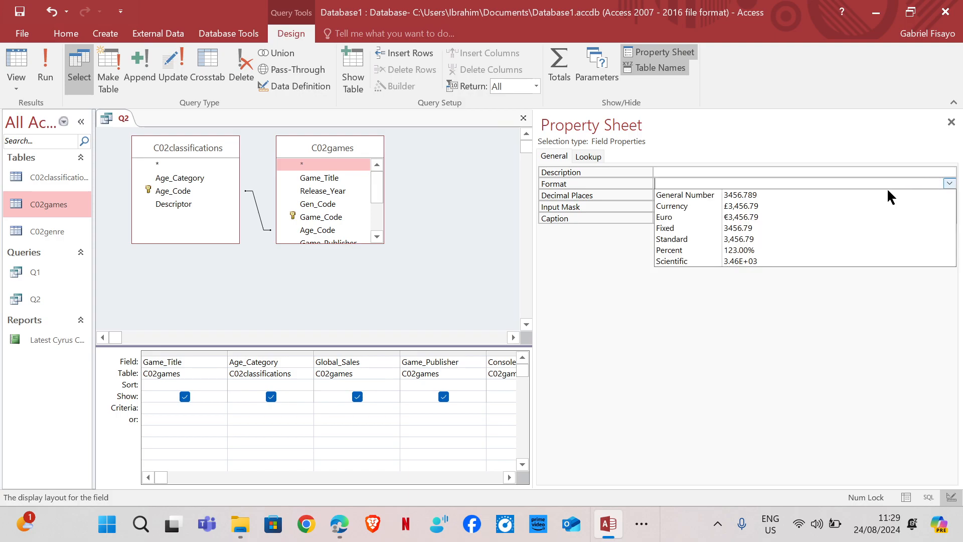
pyautogui.click(765, 245)
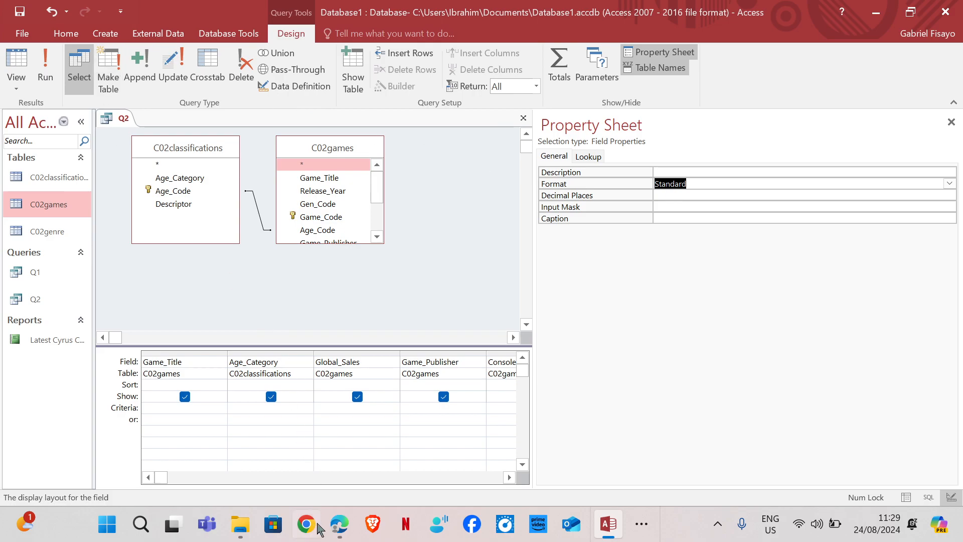
pyautogui.moveTo(339, 524)
pyautogui.moveTo(345, 464)
pyautogui.click(697, 195)
pyautogui.click(949, 195)
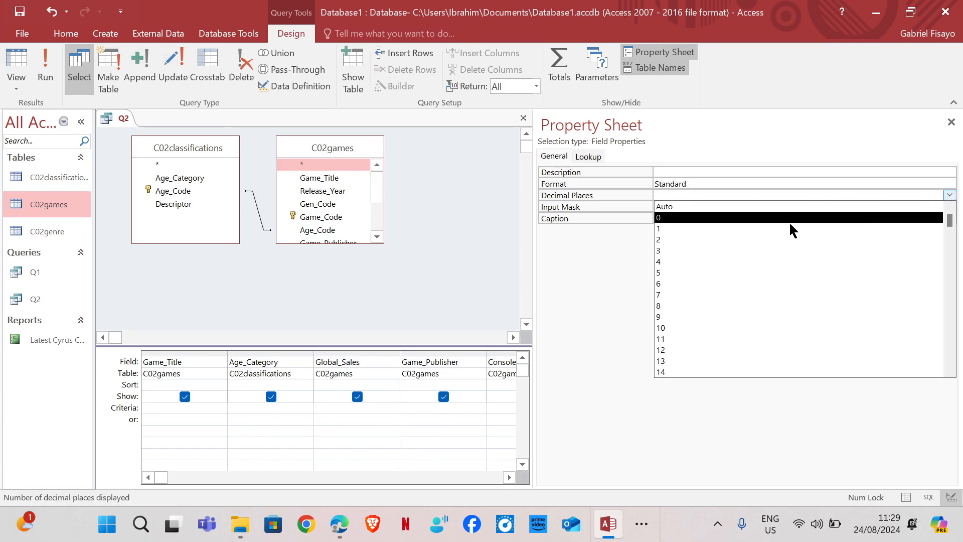
pyautogui.click(680, 240)
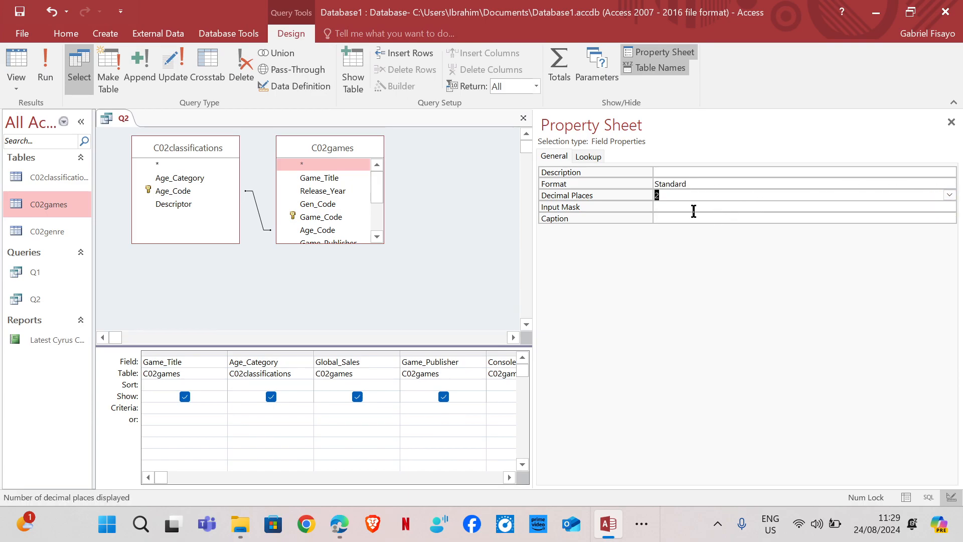
# Step: Change the Sales_% field's format to Currency and run Q2
pyautogui.click(727, 183)
pyautogui.click(950, 183)
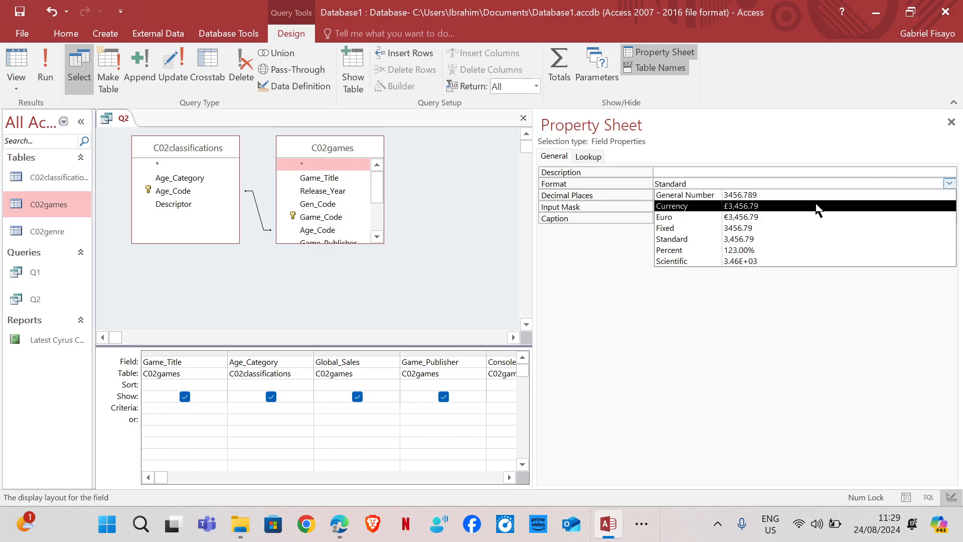
pyautogui.click(764, 207)
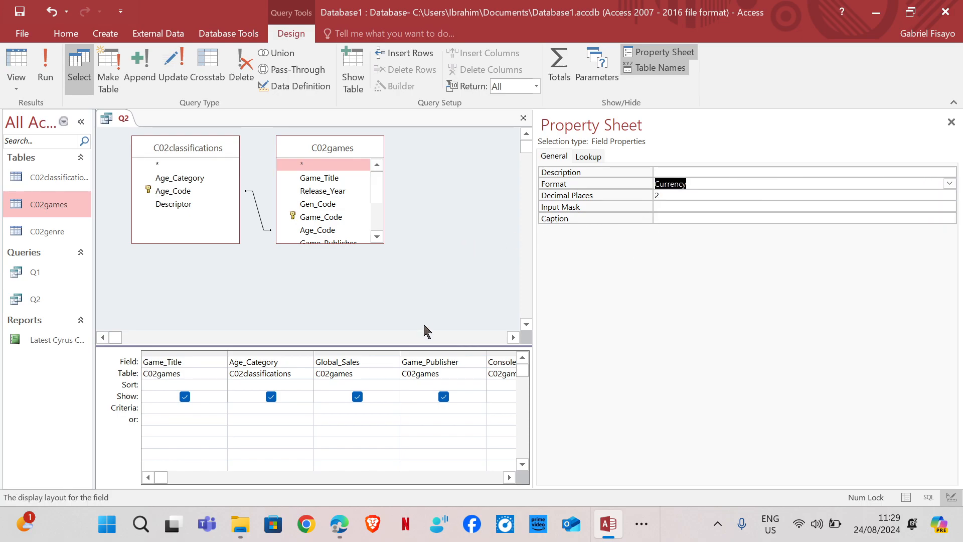
pyautogui.moveTo(339, 524)
pyautogui.moveTo(333, 461)
pyautogui.click(49, 78)
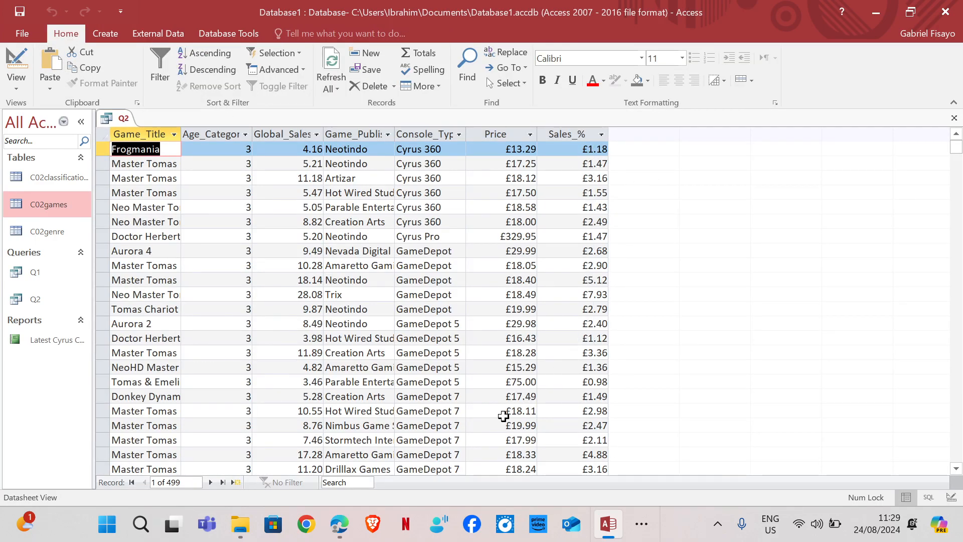
# Step: Switch to the Edge PDF, highlight question 17's whole bullet about the calculated Sales_% field, and return to Access
pyautogui.moveTo(339, 524)
pyautogui.click(347, 476)
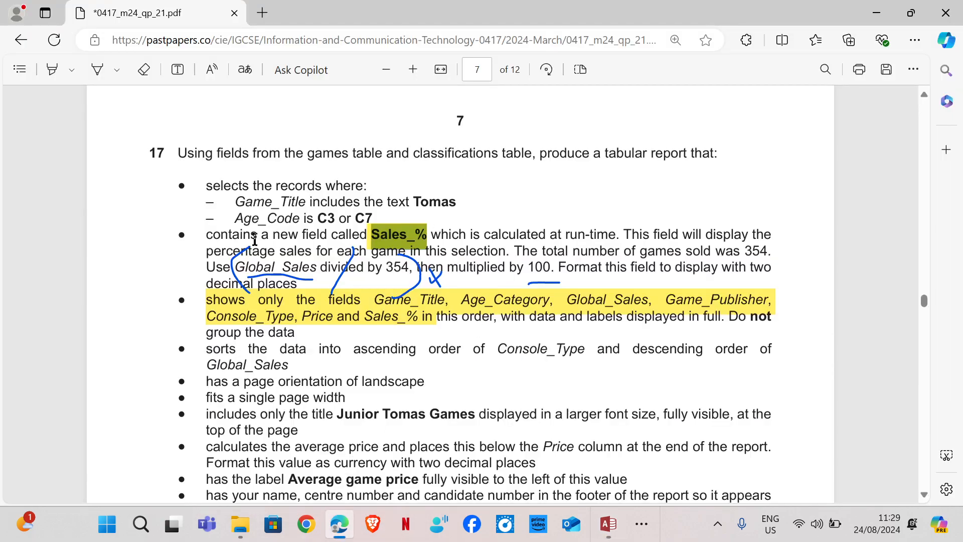
pyautogui.click(51, 69)
pyautogui.moveTo(200, 233); pyautogui.dragTo(299, 284)
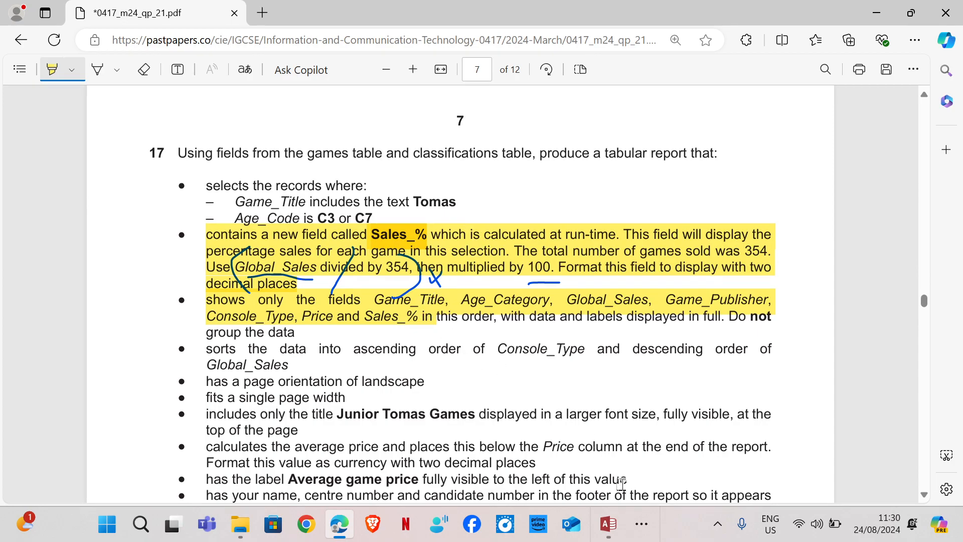
pyautogui.moveTo(610, 531)
pyautogui.click(606, 441)
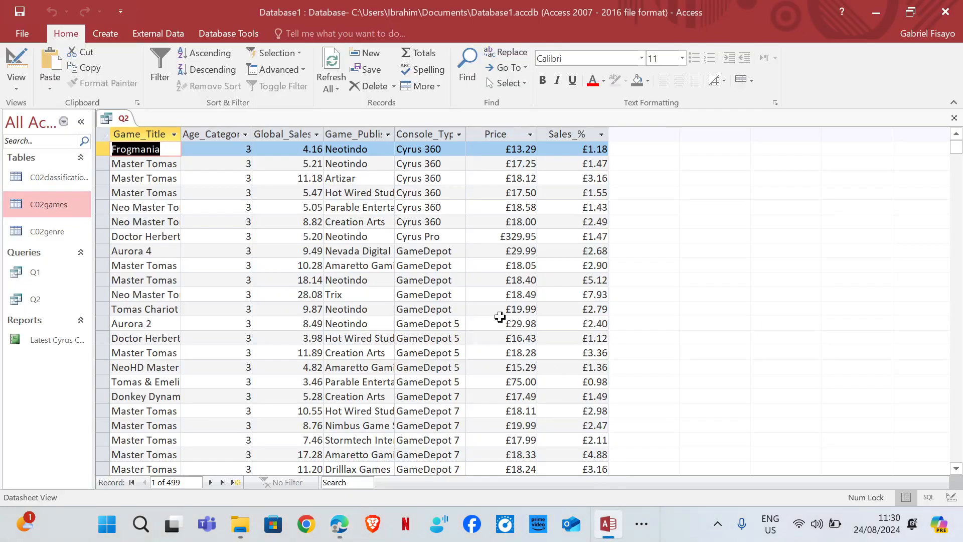
# Step: Return Q2 to Design View, close the field properties, and enter *Tomas* as the criterion for Game_Title
pyautogui.click(20, 65)
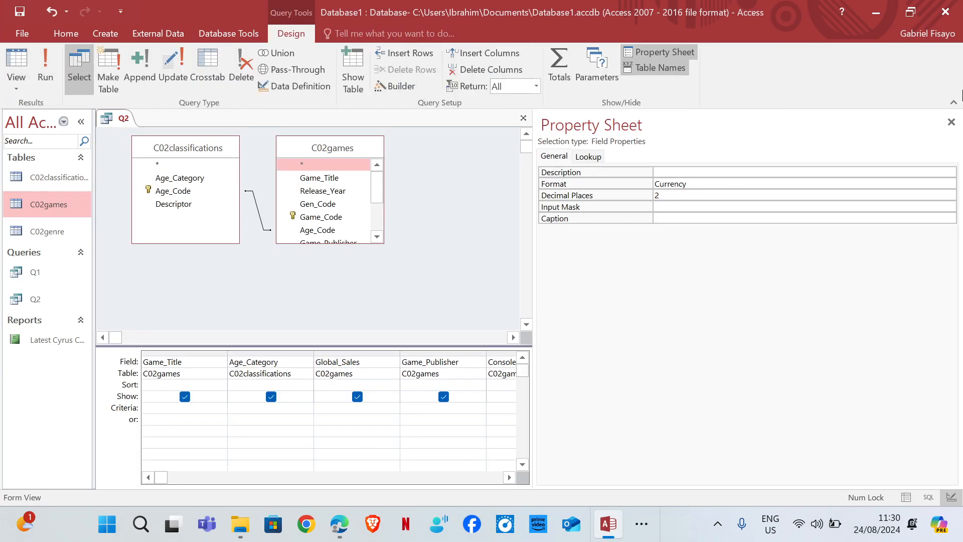
pyautogui.click(951, 122)
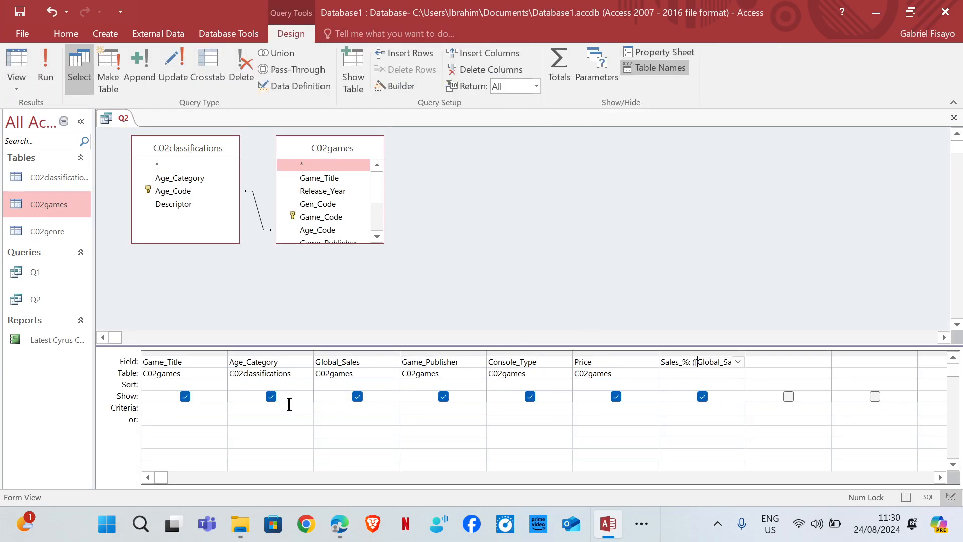
pyautogui.click(180, 411)
pyautogui.write('*Th')
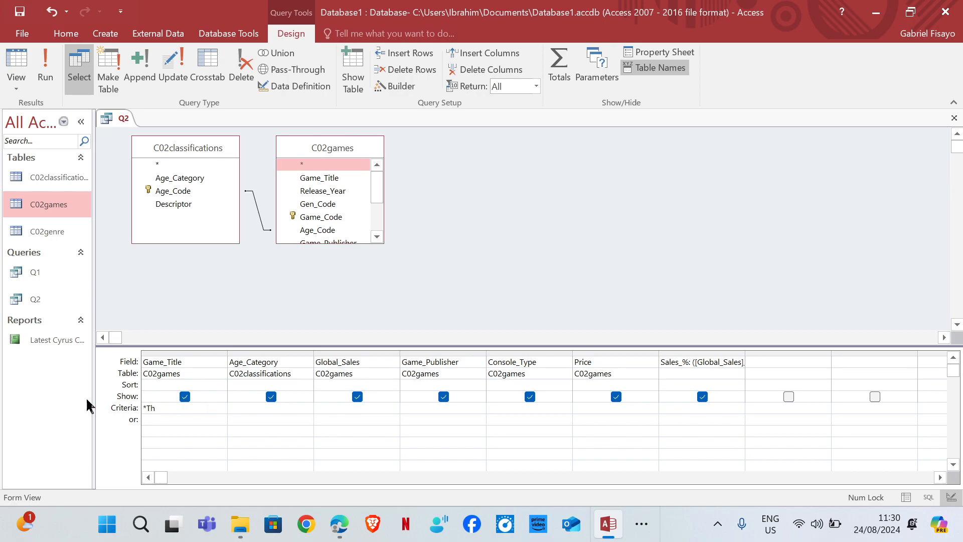
pyautogui.moveTo(340, 527)
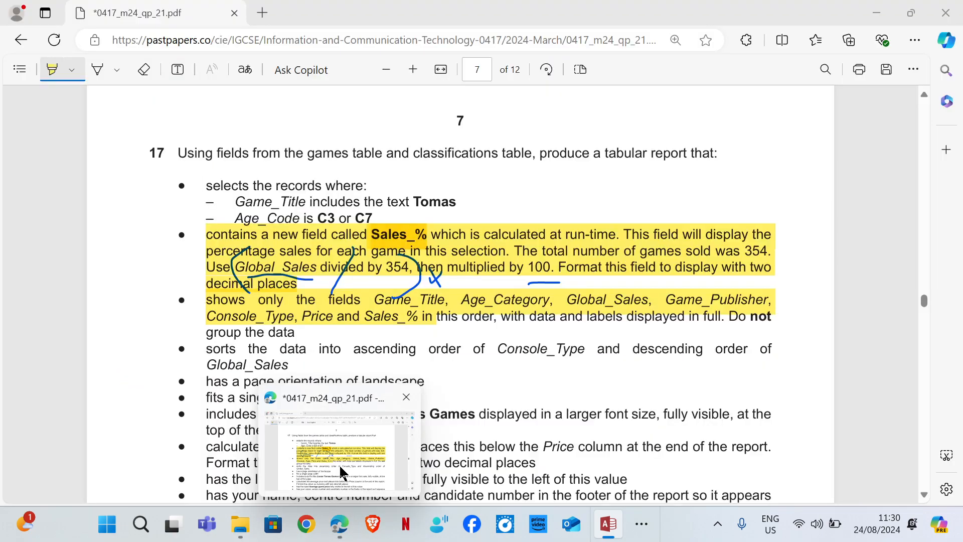
pyautogui.press('BackSpace')
pyautogui.write('omas*')
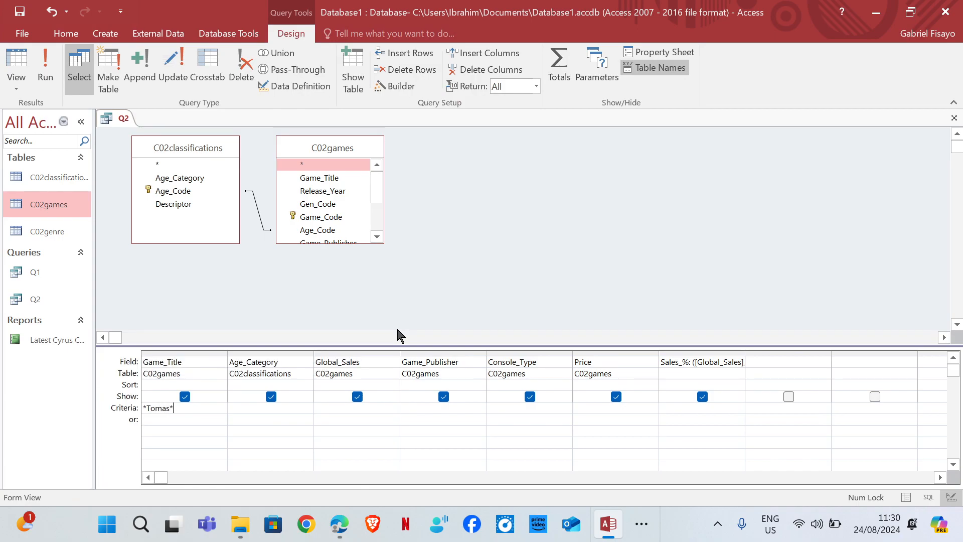
# Step: Run Q2, widen the Game_Title column in the results, and preview the question paper
pyautogui.click(46, 68)
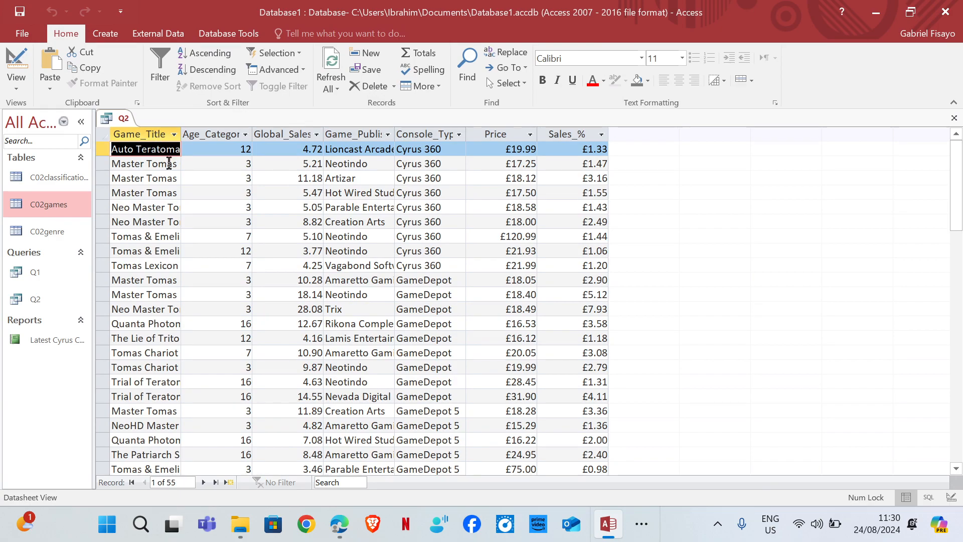
pyautogui.moveTo(180, 141); pyautogui.dragTo(217, 143)
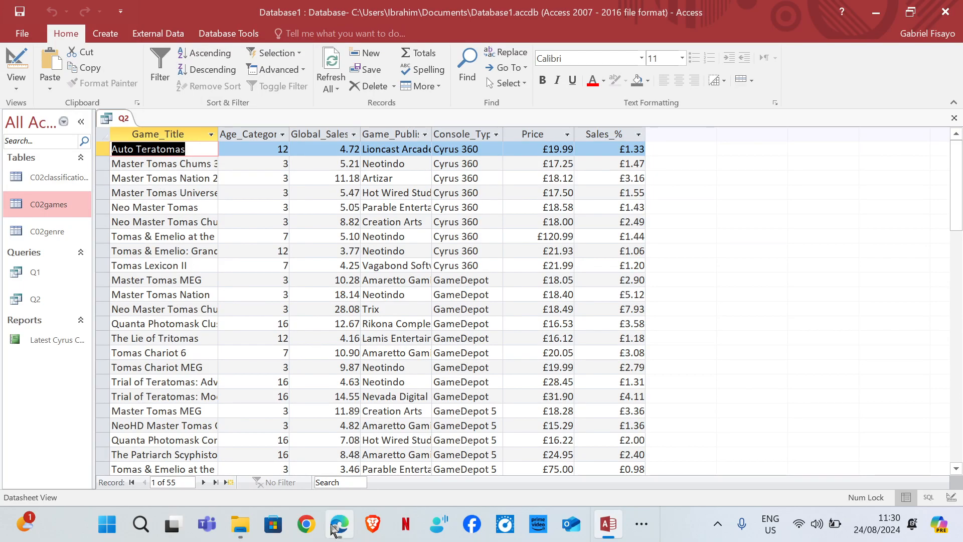
pyautogui.click(323, 466)
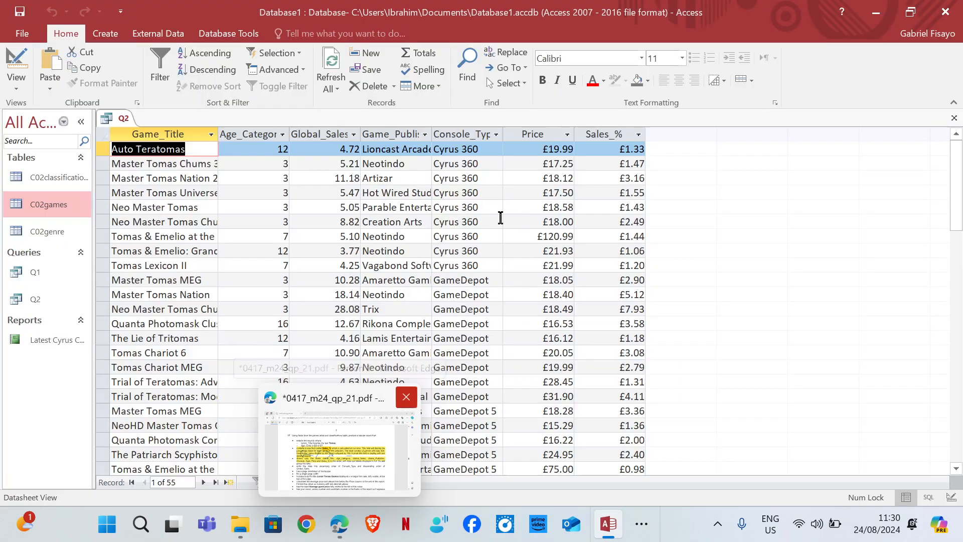
# Step: In Q2's Design View, add Age_Code from C02classifications after Sales_%, run the query and return to the design
pyautogui.click(17, 69)
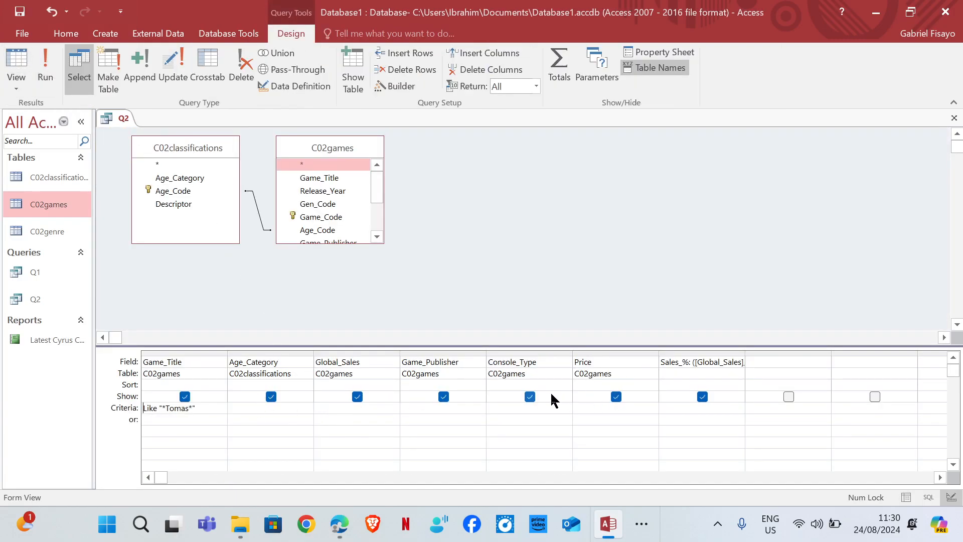
pyautogui.moveTo(339, 524)
pyautogui.moveTo(340, 458)
pyautogui.click(769, 360)
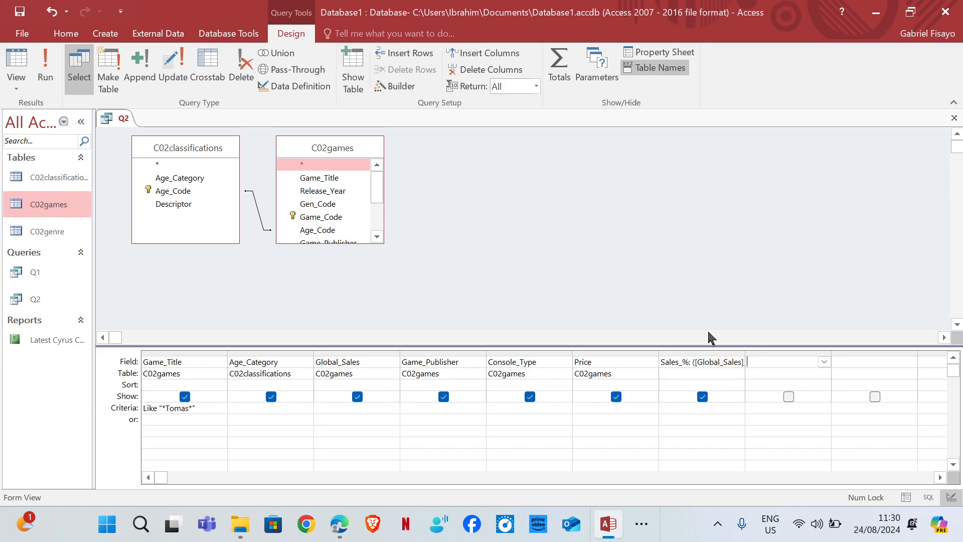
pyautogui.click(184, 192)
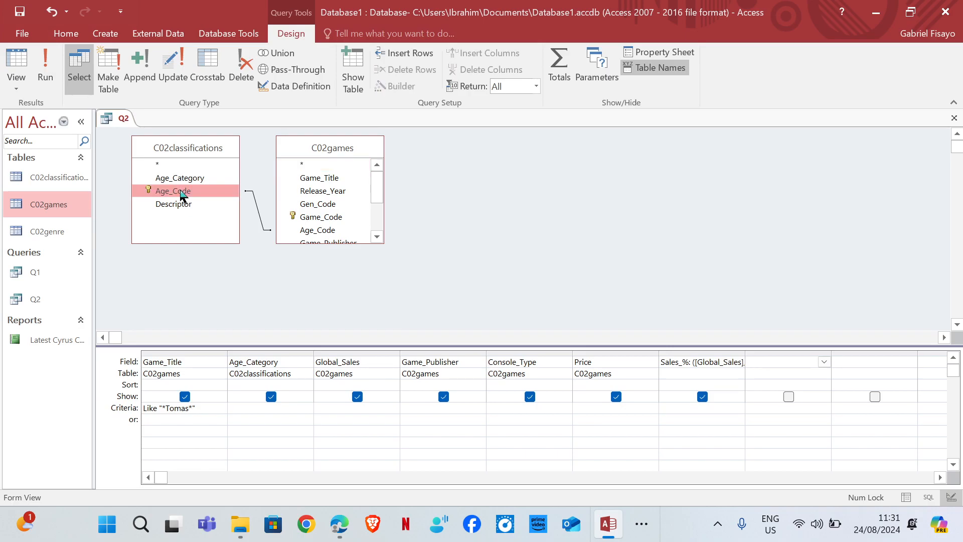
pyautogui.doubleClick(182, 196)
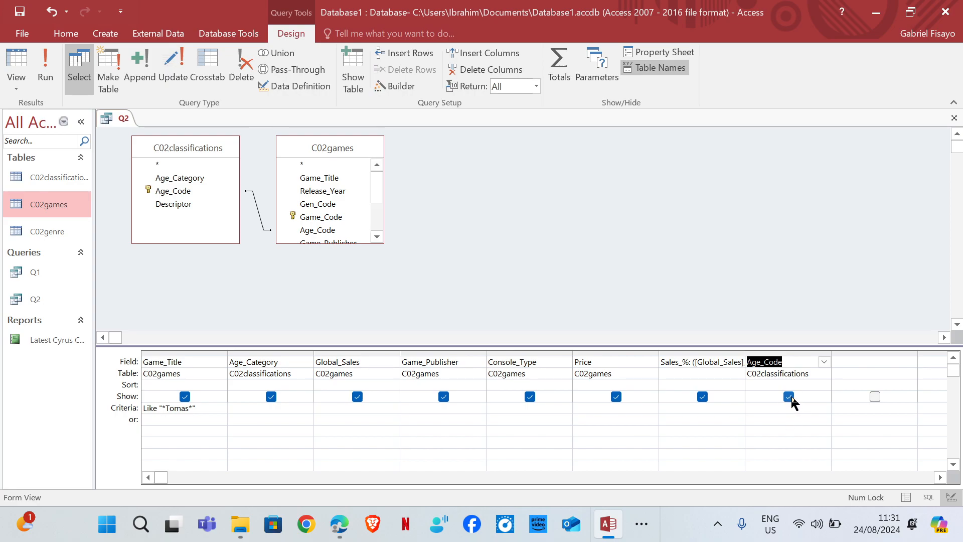
pyautogui.click(45, 67)
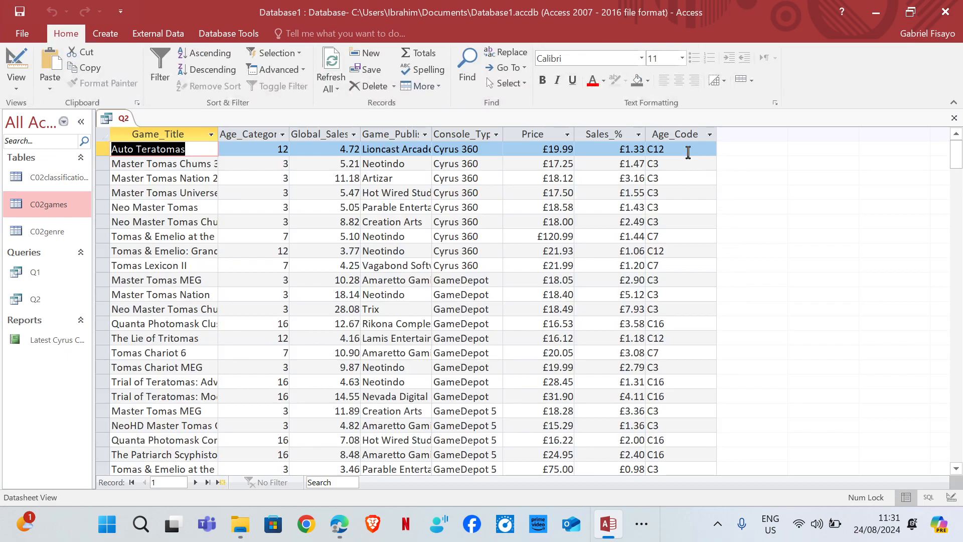
pyautogui.click(16, 64)
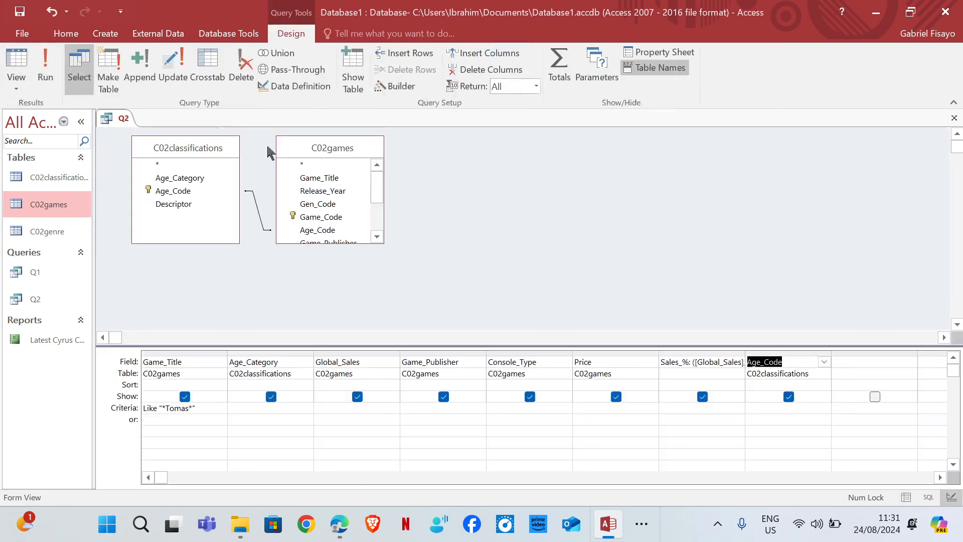
# Step: Hide Age_Code from the output, set its criterion to C3 or C7, run Q2 and look through the records
pyautogui.click(789, 397)
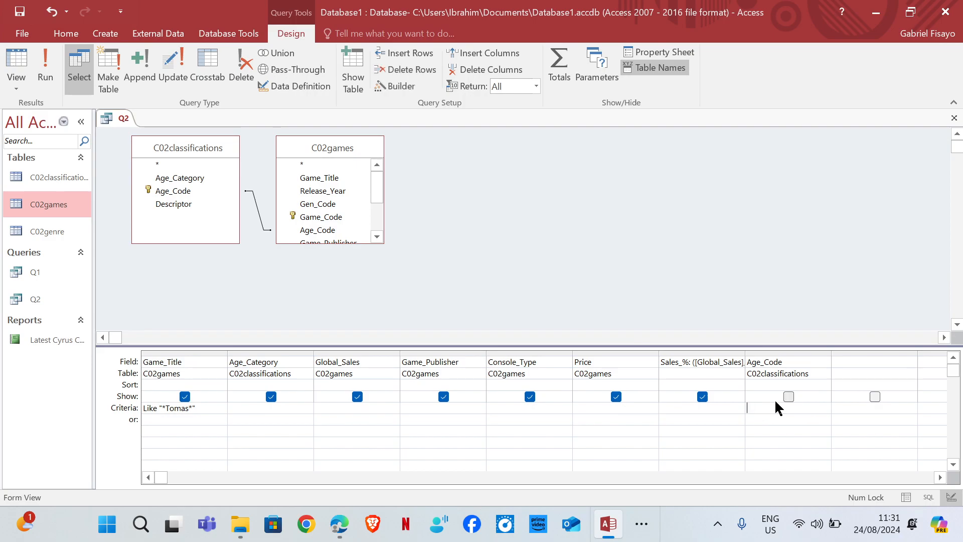
pyautogui.write('C3 or C7')
pyautogui.click(45, 67)
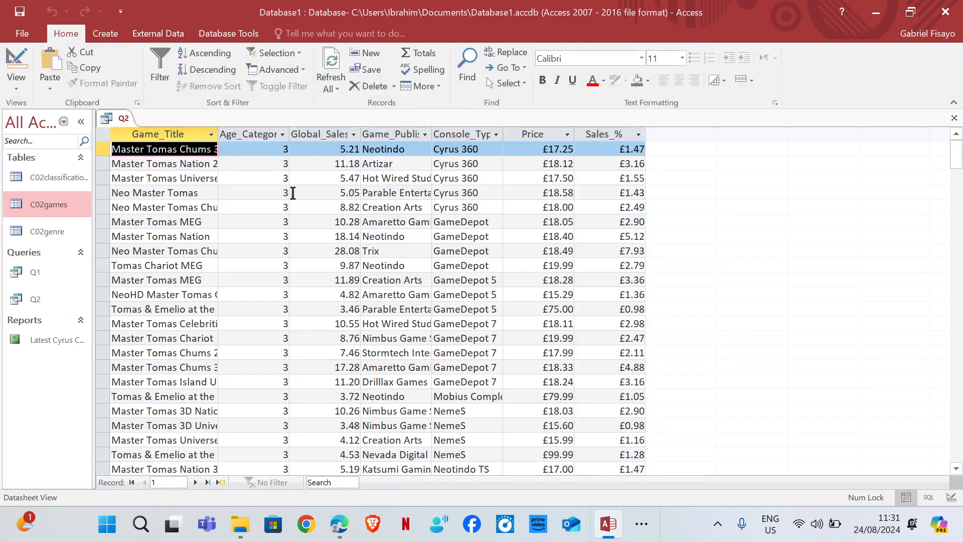
pyautogui.scroll(-15, 251, 414)
pyautogui.scroll(3, 373, 391)
pyautogui.scroll(5, 200, 326)
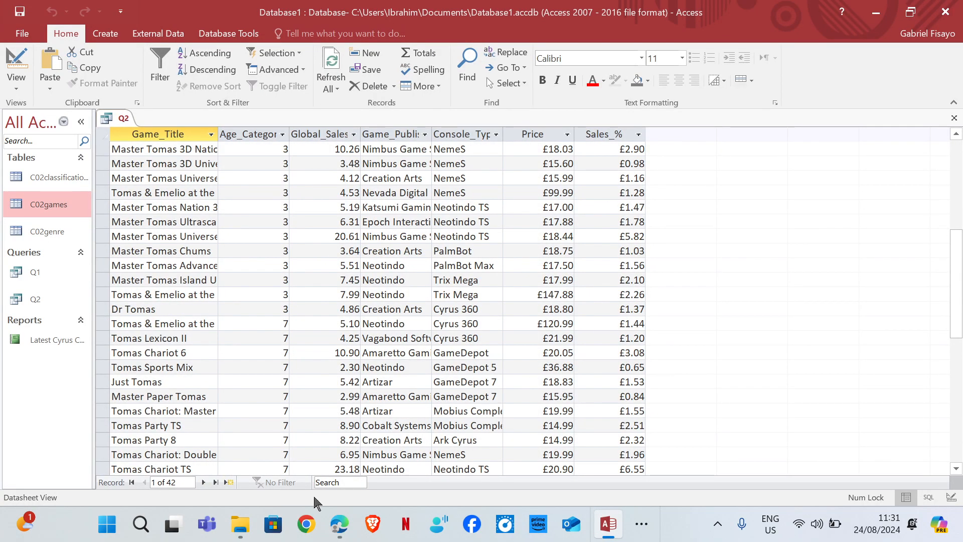
# Step: Highlight question 17's record-selection and Game_Title lines in the Edge PDF, review the remaining requirements, and return to Access
pyautogui.click(339, 523)
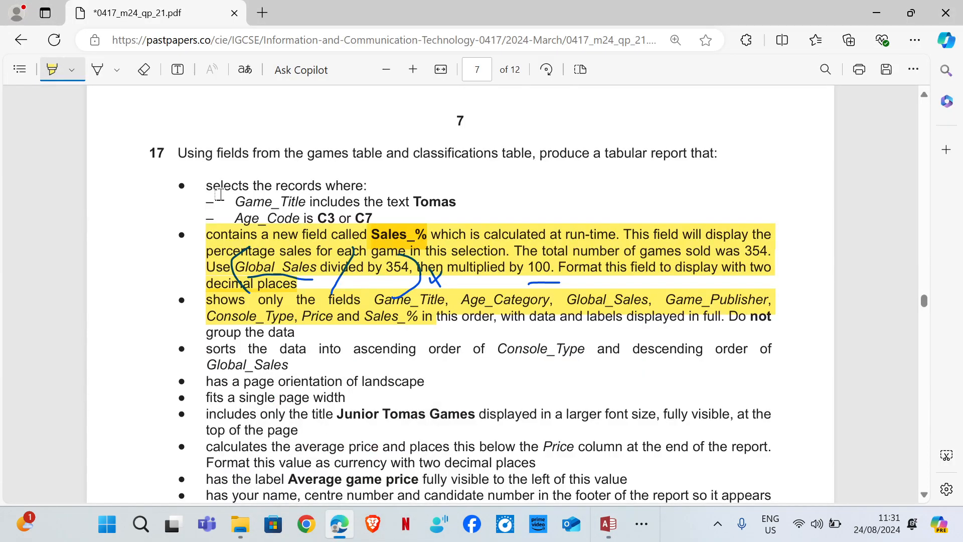
pyautogui.moveTo(208, 185); pyautogui.dragTo(396, 207)
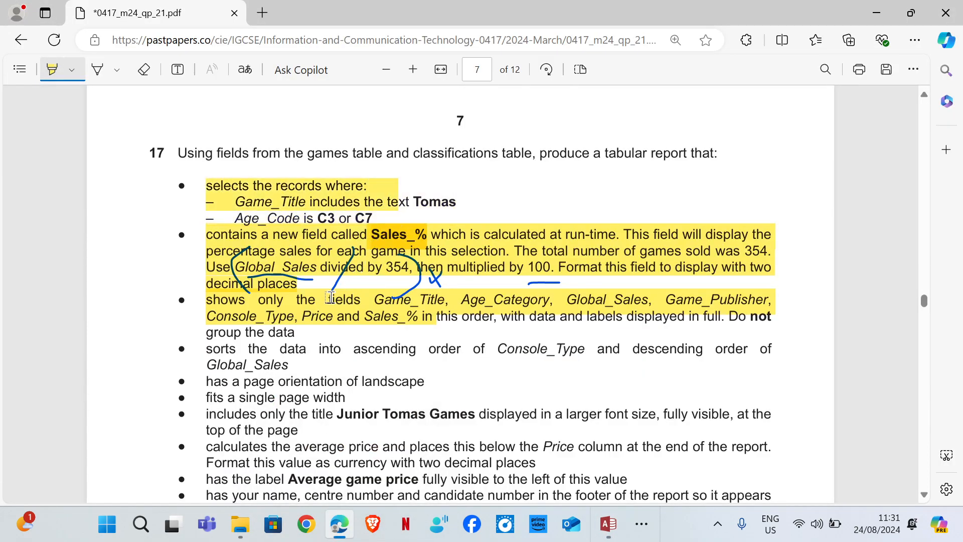
pyautogui.scroll(-1, 329, 297)
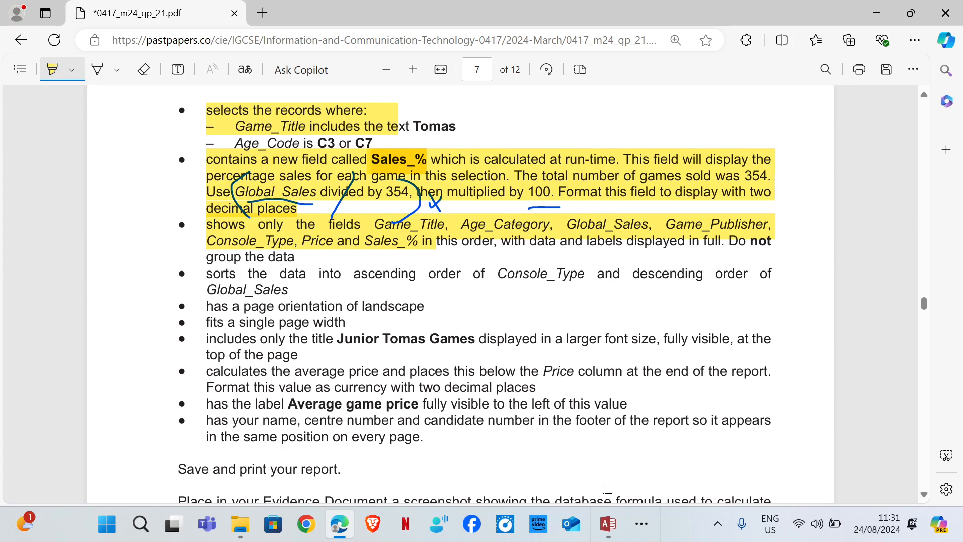
pyautogui.click(608, 451)
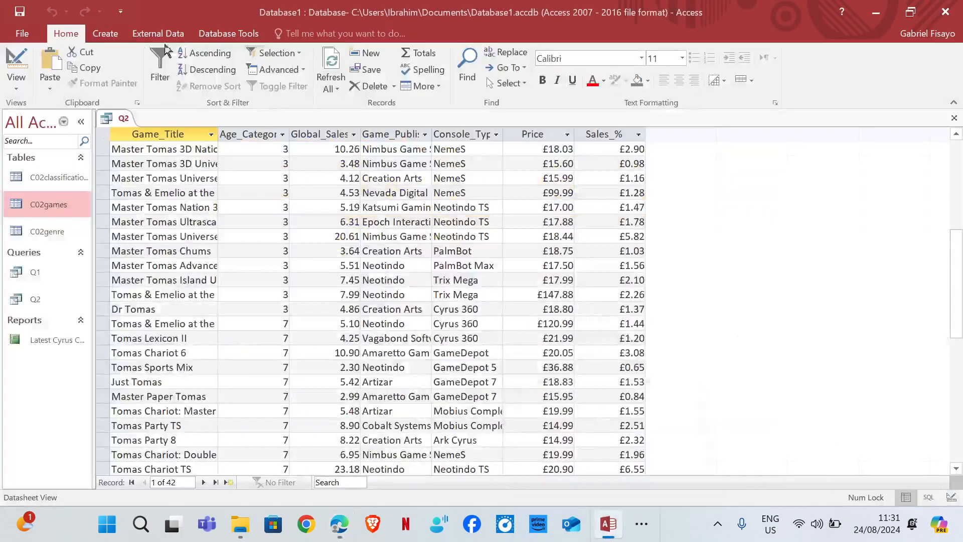
# Step: Start a Report Wizard report on Q2, saving the query, and include all its fields viewed by C02games without grouping
pyautogui.click(121, 30)
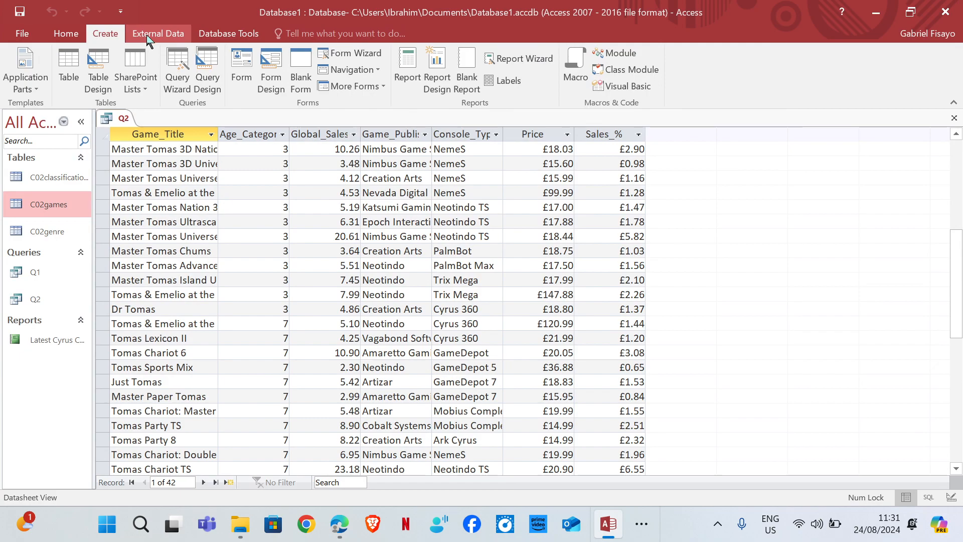
pyautogui.click(520, 61)
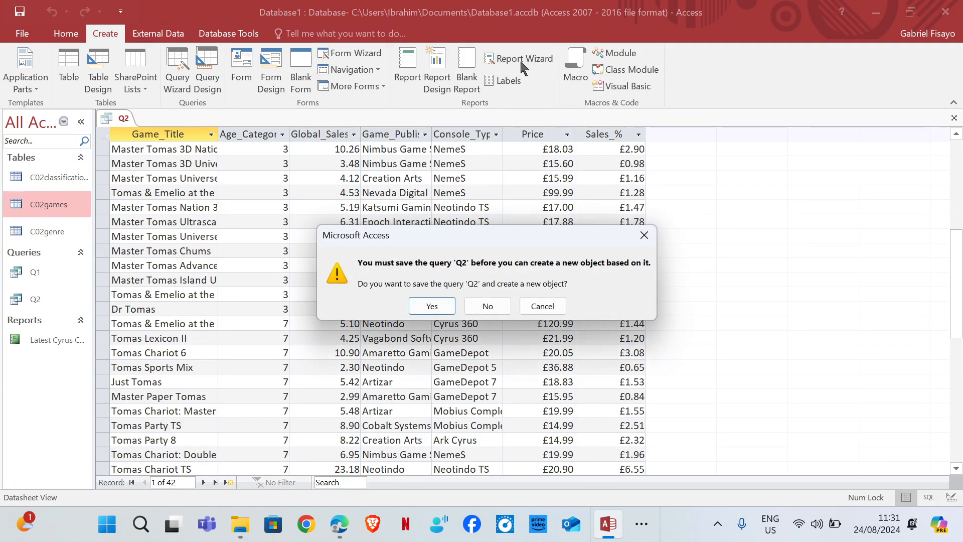
pyautogui.click(415, 307)
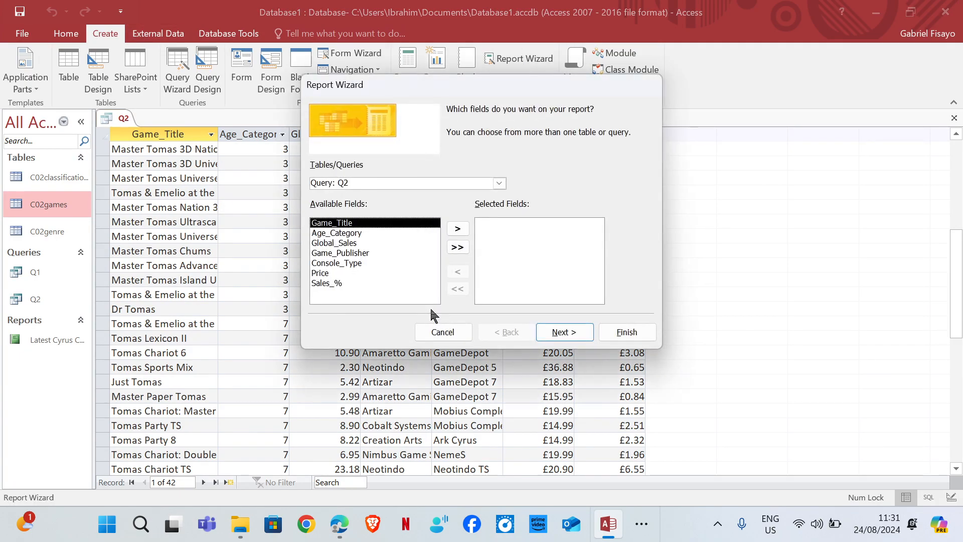
pyautogui.click(457, 247)
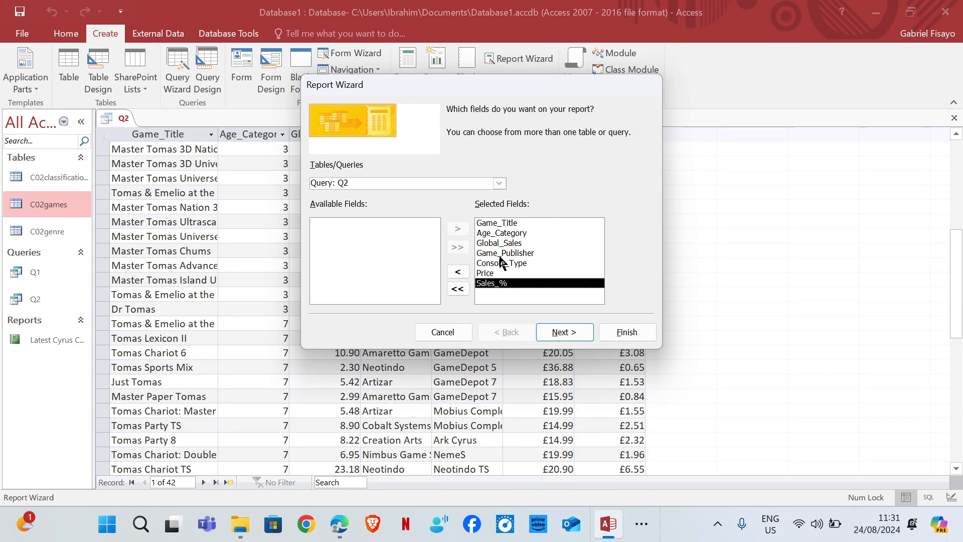
pyautogui.click(575, 334)
pyautogui.click(576, 338)
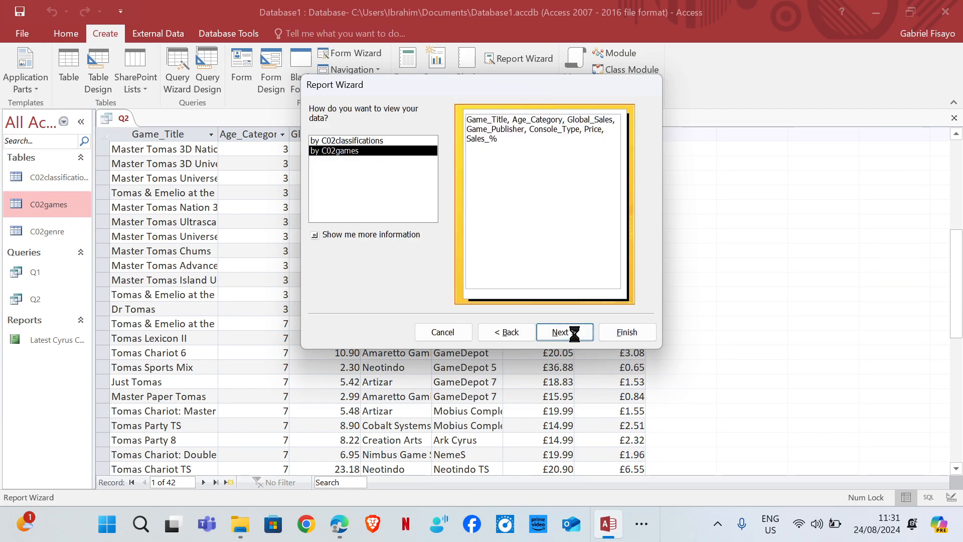
pyautogui.click(577, 334)
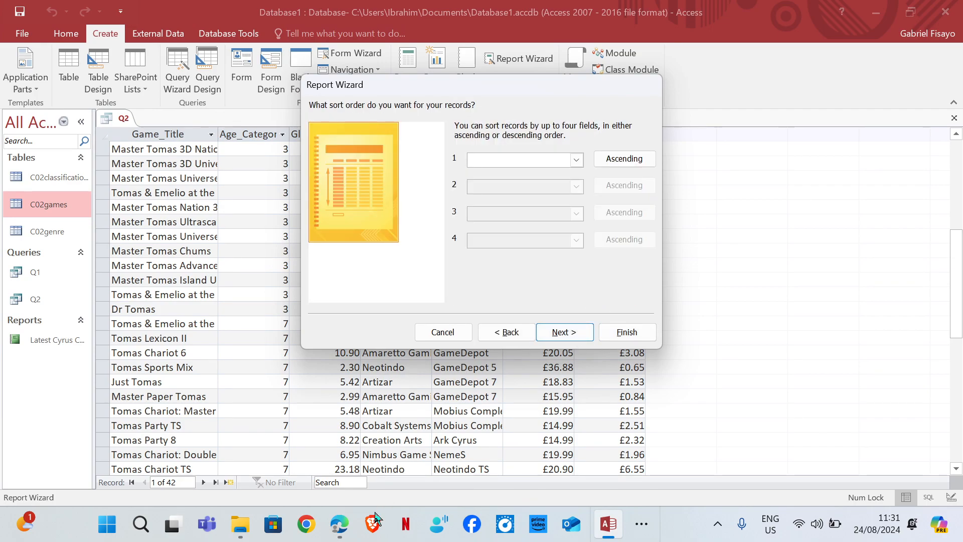
# Step: Sort the report by Console_Type ascending and Global_Sales descending, following the question paper, and continue to the layout options
pyautogui.moveTo(339, 524)
pyautogui.moveTo(341, 470)
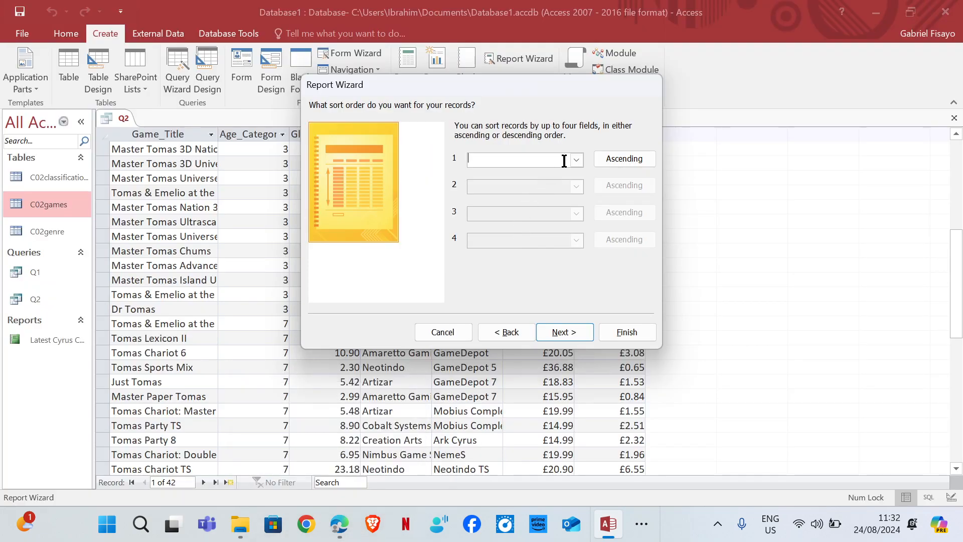
pyautogui.click(575, 160)
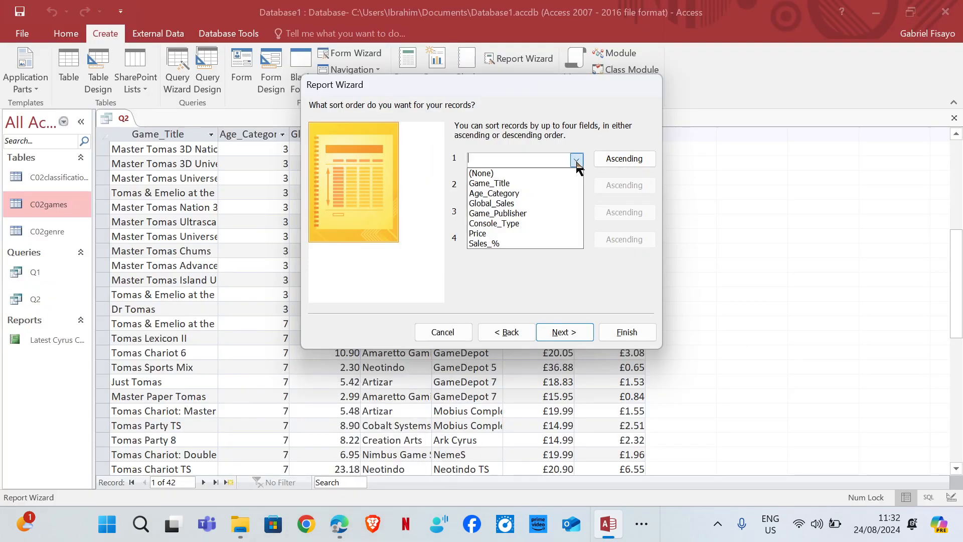
pyautogui.click(496, 224)
pyautogui.moveTo(346, 516)
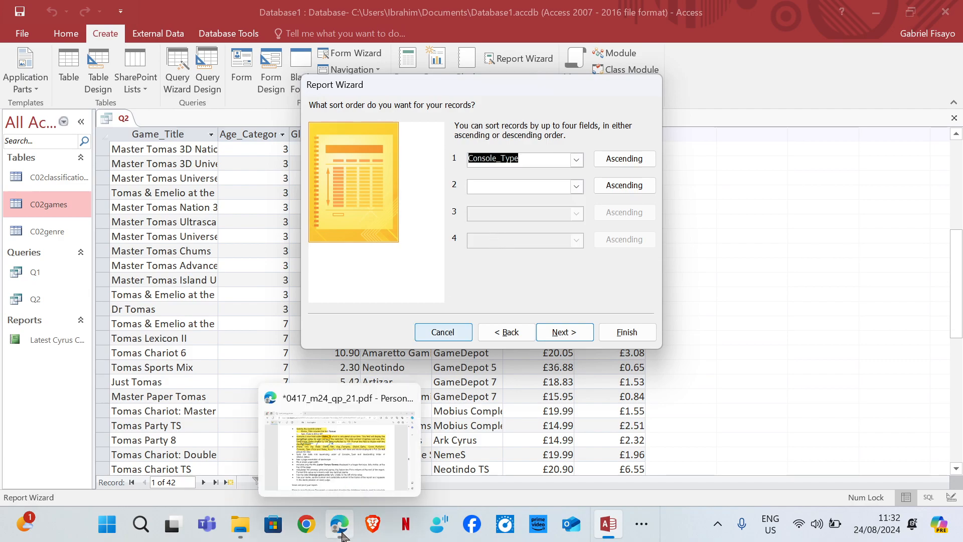
pyautogui.moveTo(349, 443)
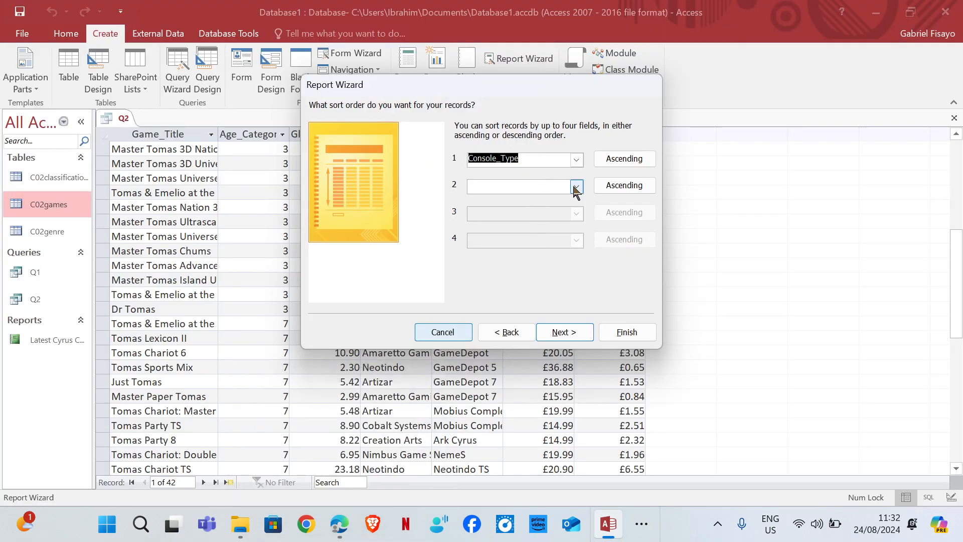
pyautogui.click(574, 187)
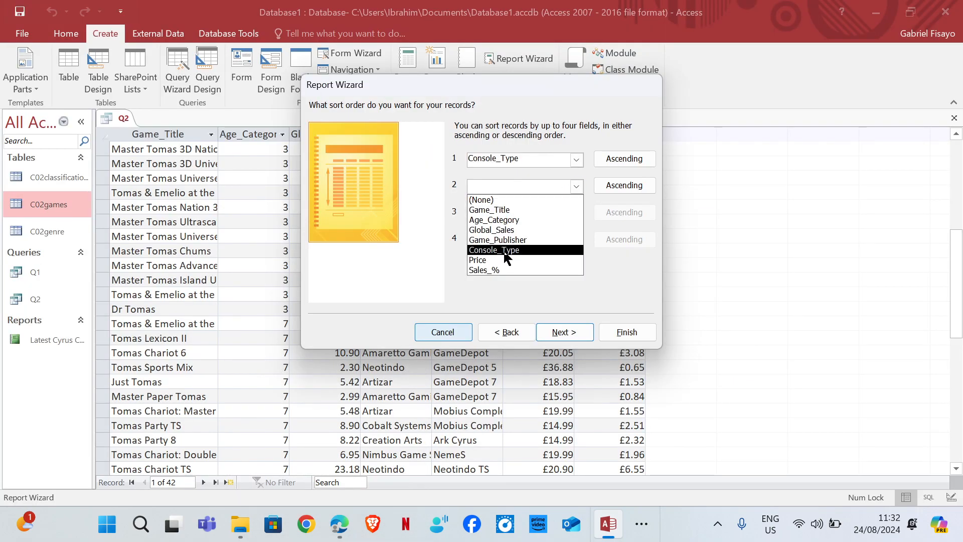
pyautogui.click(625, 185)
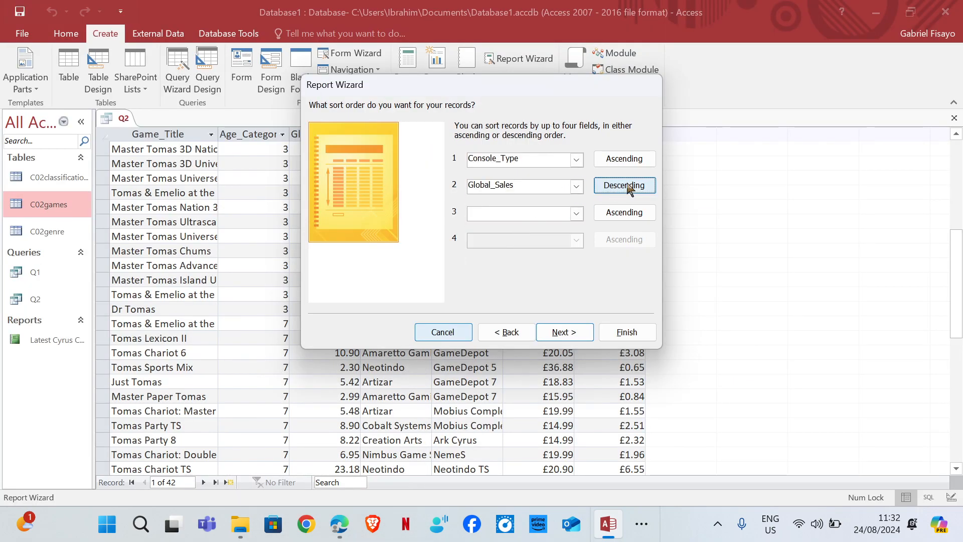
pyautogui.click(562, 332)
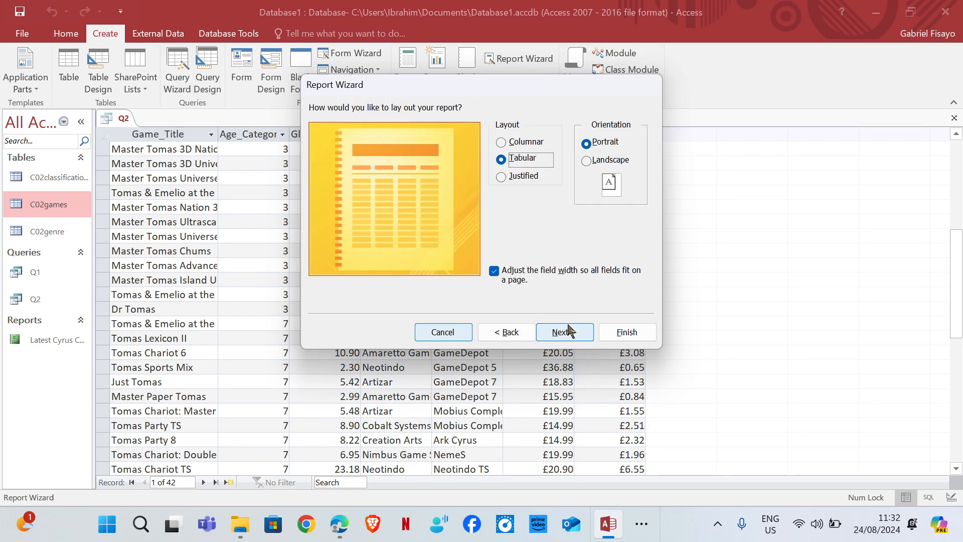
# Step: Highlight the landscape requirement in the Edge PDF, return to Access and set the report's orientation to Landscape
pyautogui.moveTo(339, 524)
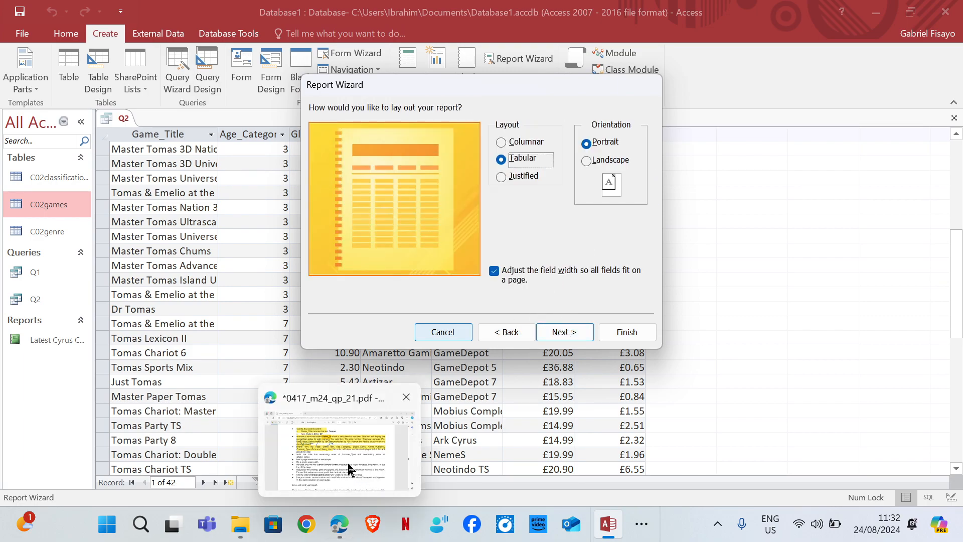
pyautogui.click(350, 469)
pyautogui.click(349, 469)
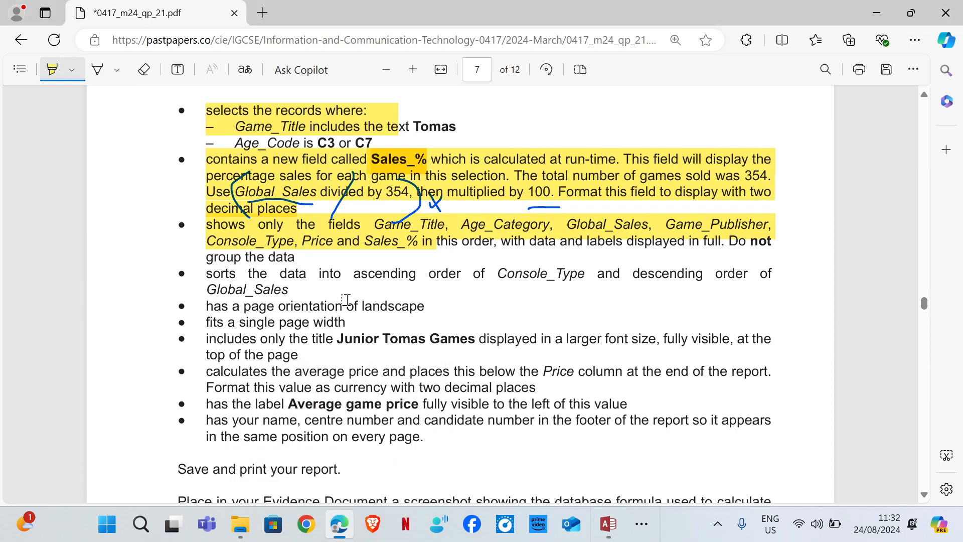
pyautogui.moveTo(336, 305); pyautogui.dragTo(419, 302)
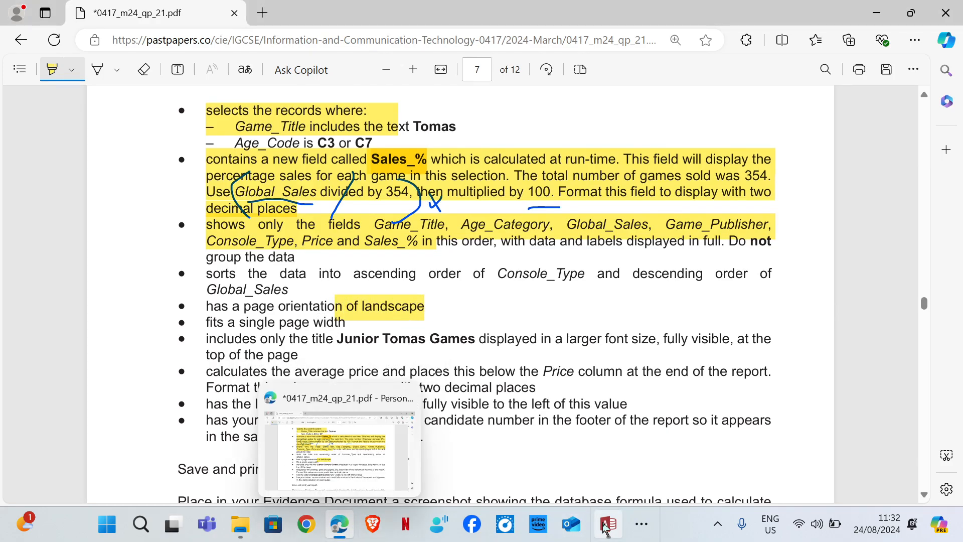
pyautogui.click(608, 524)
pyautogui.click(609, 161)
pyautogui.click(569, 332)
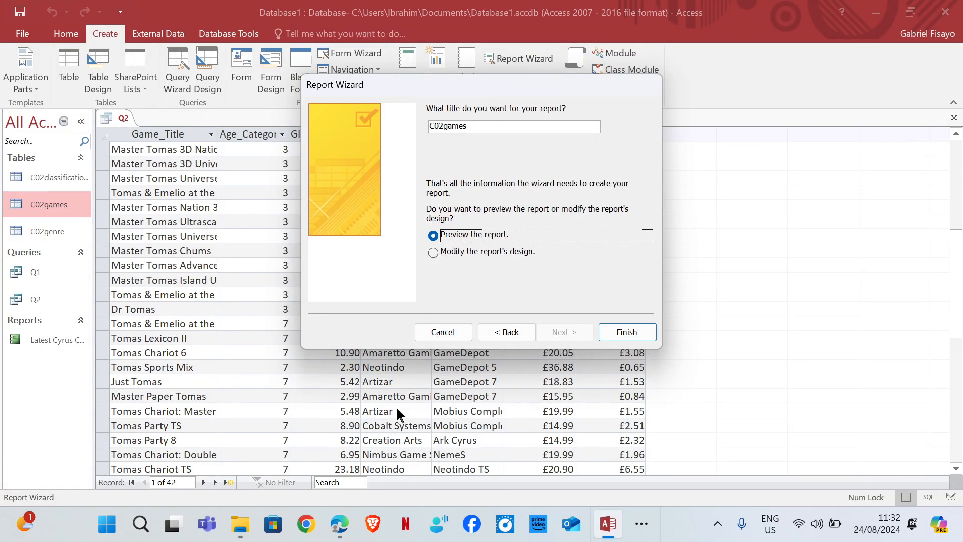
# Step: Highlight the report-title requirement in the Edge PDF and copy the title Junior Tomas Games
pyautogui.click(378, 372)
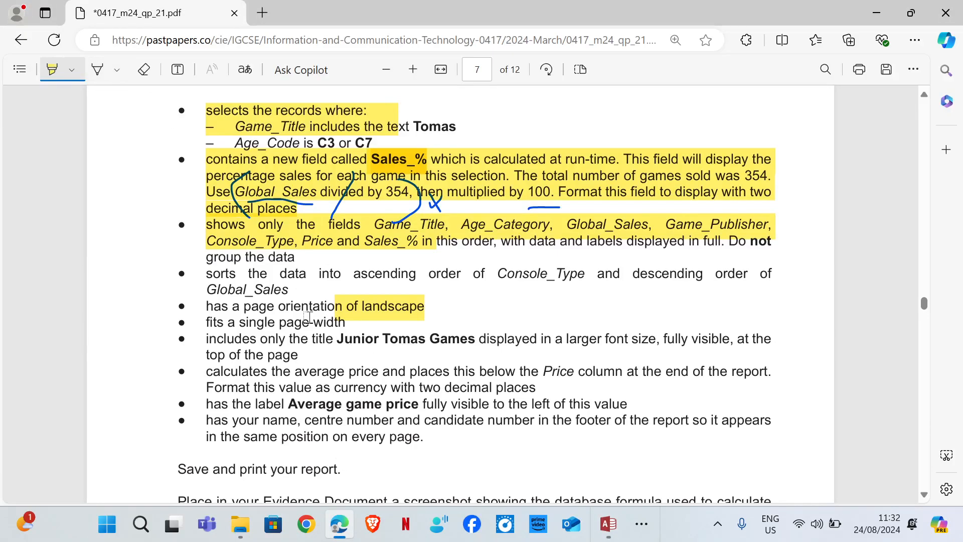
pyautogui.moveTo(179, 340); pyautogui.dragTo(482, 341)
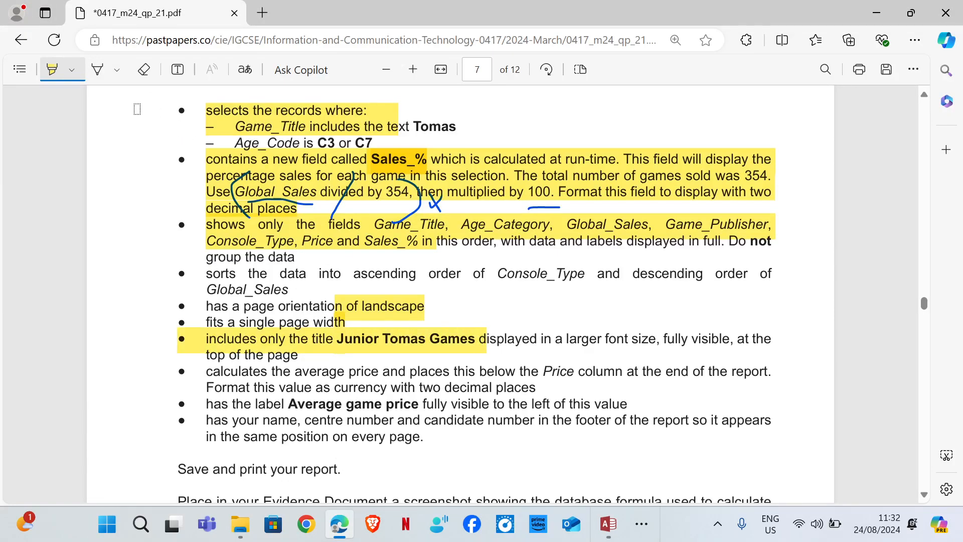
pyautogui.click(48, 72)
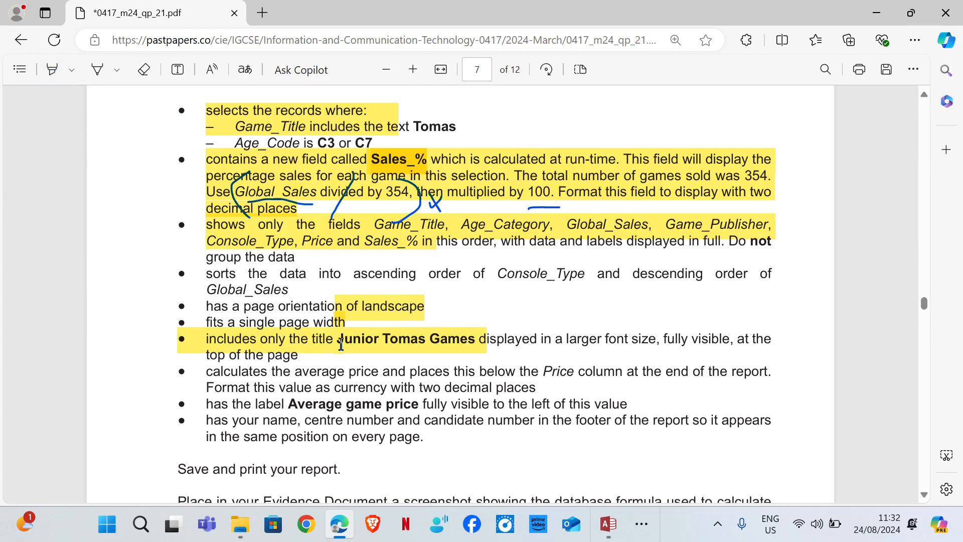
pyautogui.moveTo(347, 340); pyautogui.dragTo(473, 341)
pyautogui.hotkey('ctrl', 'c')
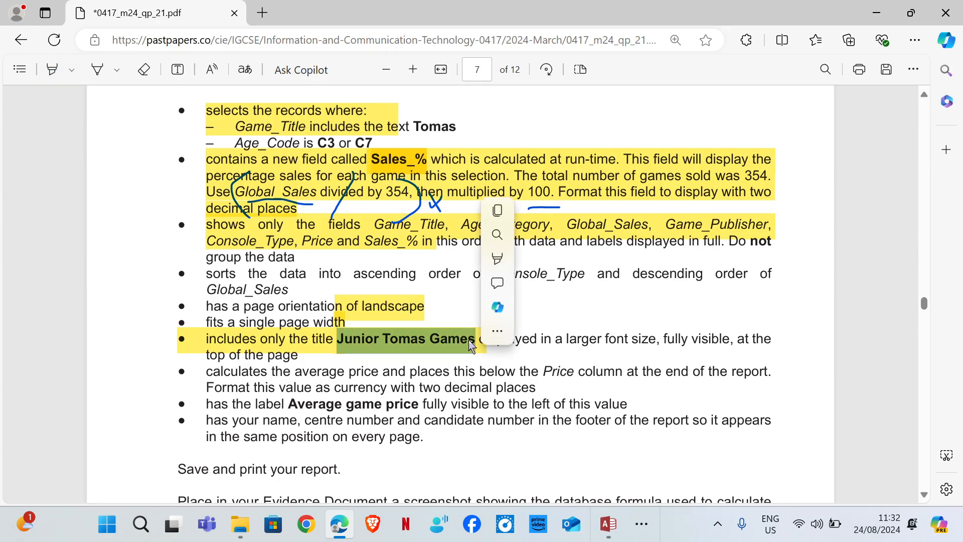
pyautogui.moveTo(615, 519)
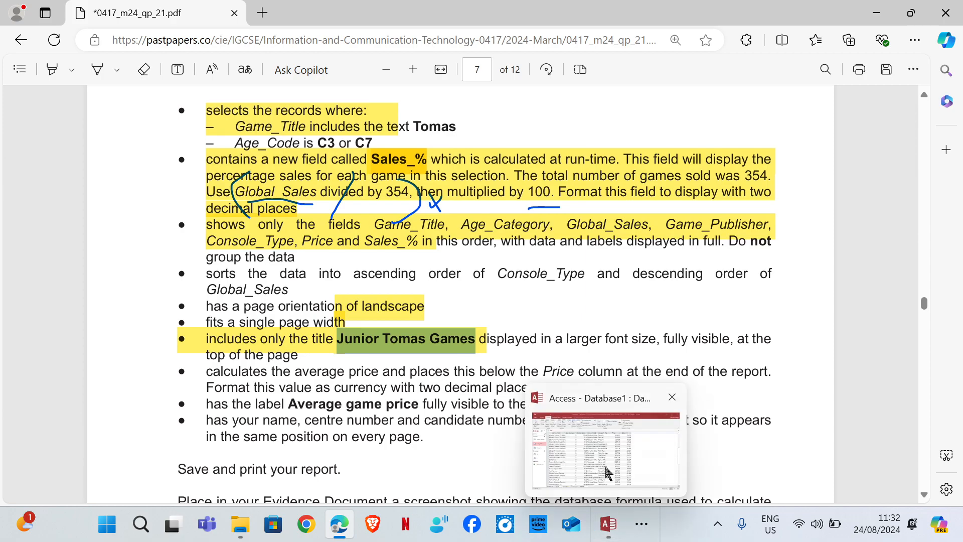
# Step: Switch back to Access, replace the report title with Junior Tomas Games and finish the wizard with a preview
pyautogui.click(608, 468)
pyautogui.moveTo(467, 126); pyautogui.dragTo(417, 129)
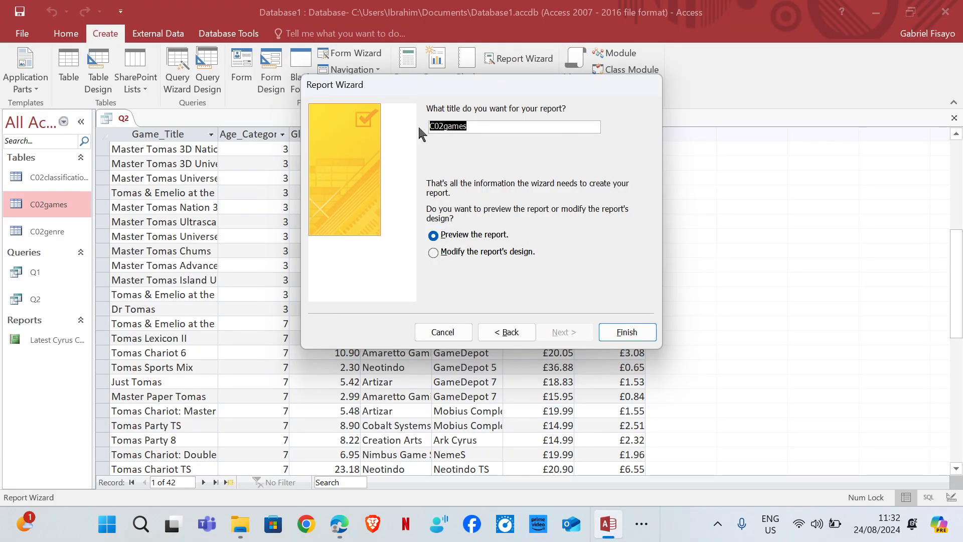
pyautogui.hotkey('ctrl', 'v')
pyautogui.click(622, 328)
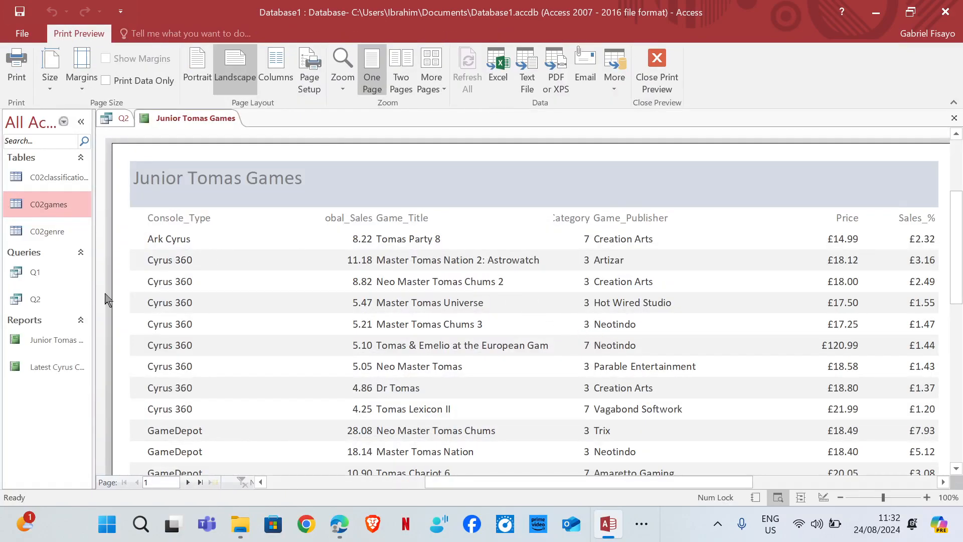
# Step: Look over the previewed columns, compare them with the question paper, and open the report in Layout View
pyautogui.moveTo(526, 480)
pyautogui.mouseDown()
pyautogui.moveTo(637, 476)
pyautogui.moveTo(438, 489)
pyautogui.moveTo(498, 489)
pyautogui.moveTo(510, 477)
pyautogui.mouseUp()
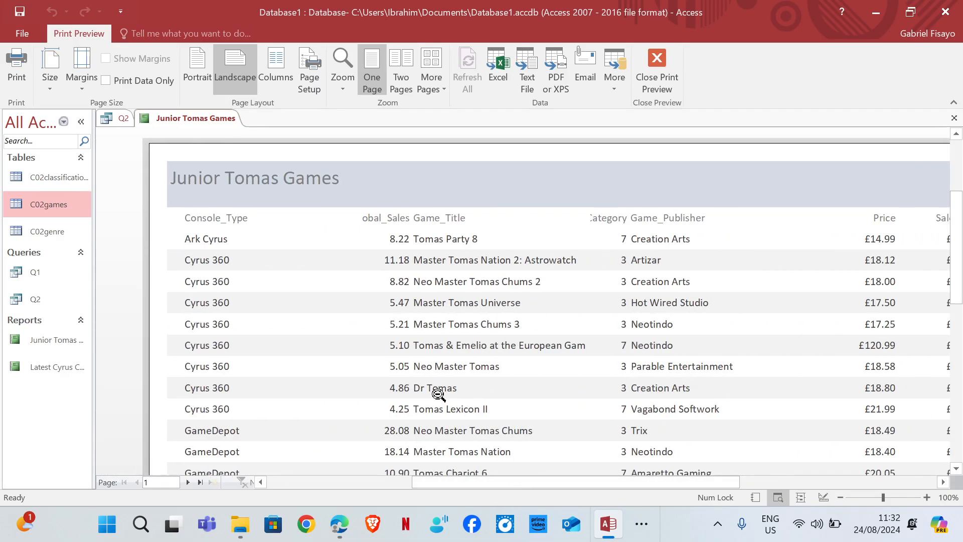
pyautogui.moveTo(339, 524)
pyautogui.moveTo(330, 438)
pyautogui.click(657, 70)
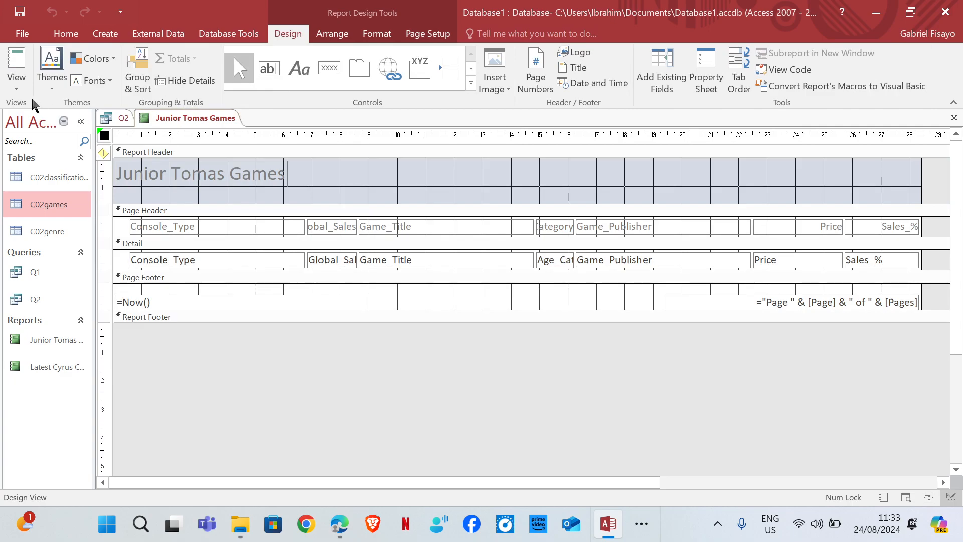
pyautogui.click(24, 94)
pyautogui.click(22, 194)
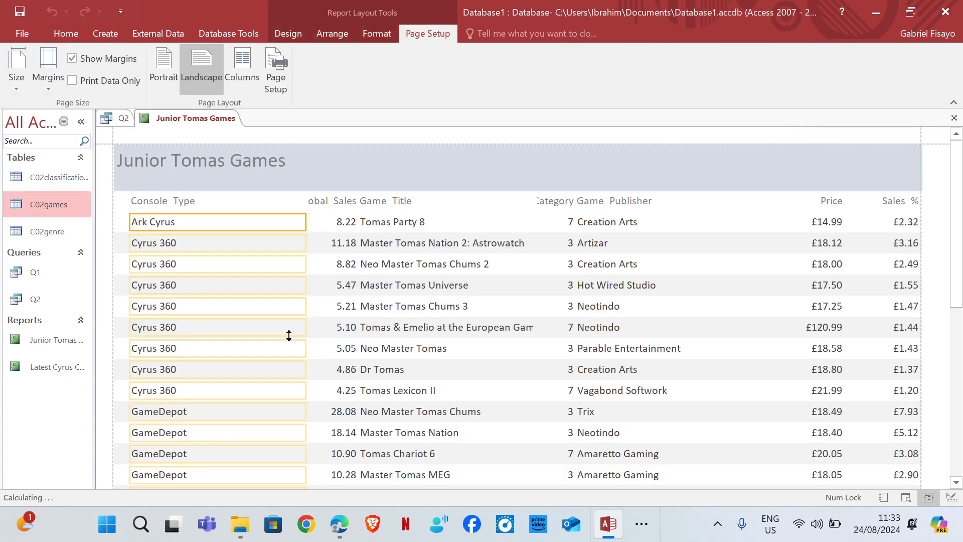
# Step: Narrow the report's Console_Type column, select the Global_Sales label and values, and check the required field order
pyautogui.click(194, 203)
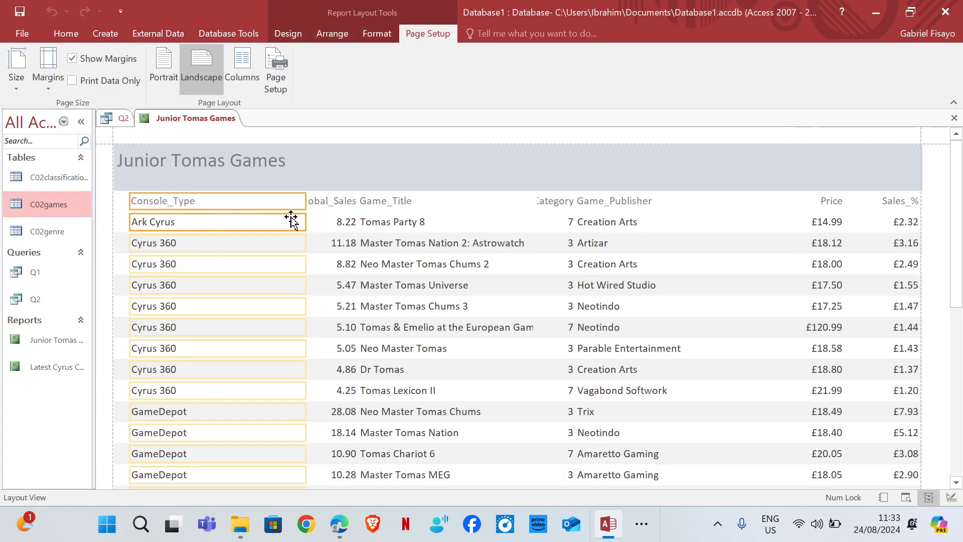
pyautogui.moveTo(305, 201); pyautogui.dragTo(220, 205)
pyautogui.click(331, 186)
pyautogui.keyDown('ctrl'); pyautogui.click(334, 203); pyautogui.keyUp('ctrl')
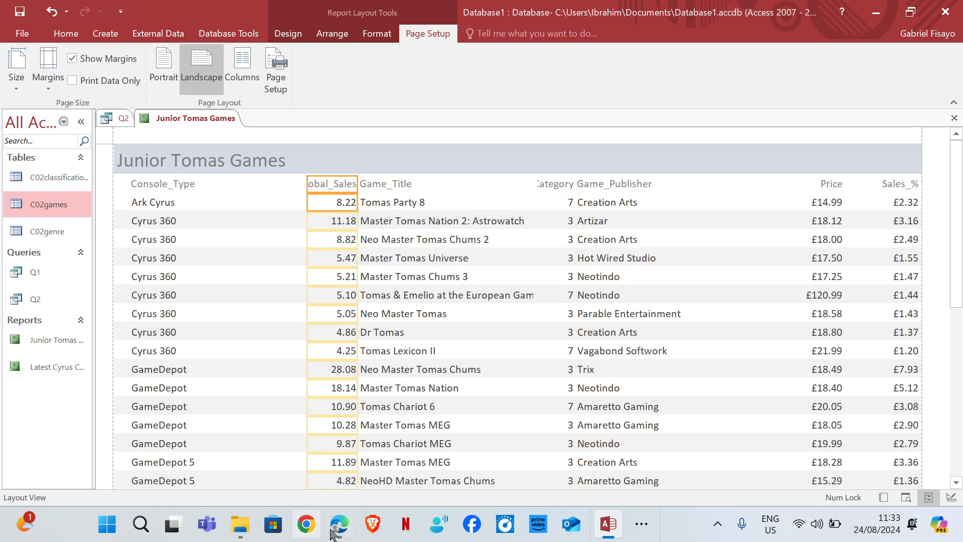
pyautogui.moveTo(344, 469)
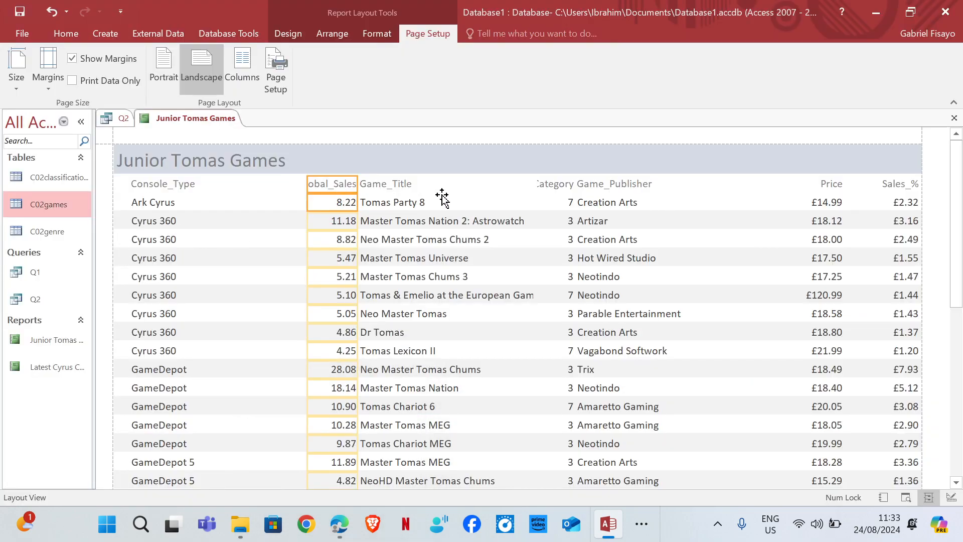
# Step: Narrow the Console_Type label and values further and move them right, beside Global_Sales, to free the first column position
pyautogui.click(394, 188)
pyautogui.click(144, 186)
pyautogui.keyDown('shift'); pyautogui.click(149, 207); pyautogui.keyUp('shift')
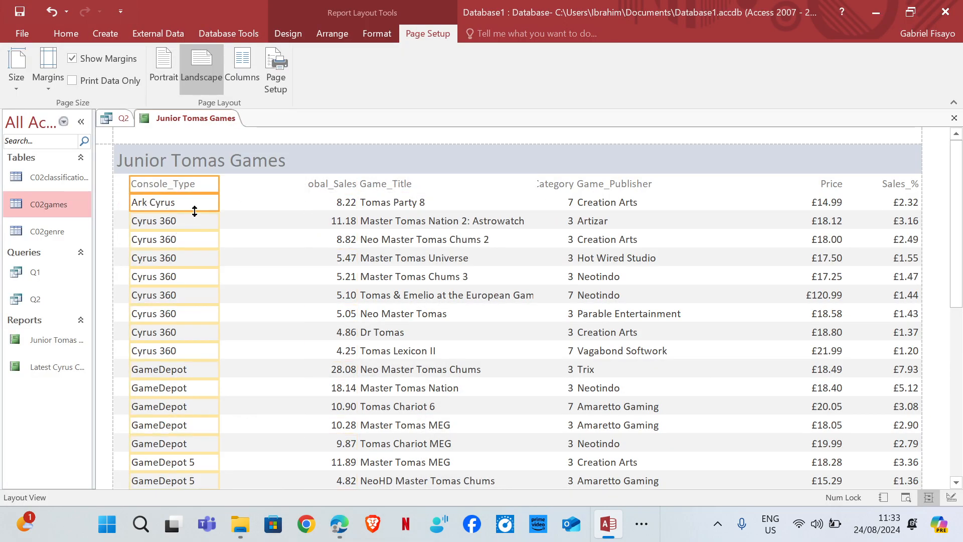
pyautogui.moveTo(218, 183); pyautogui.dragTo(346, 235)
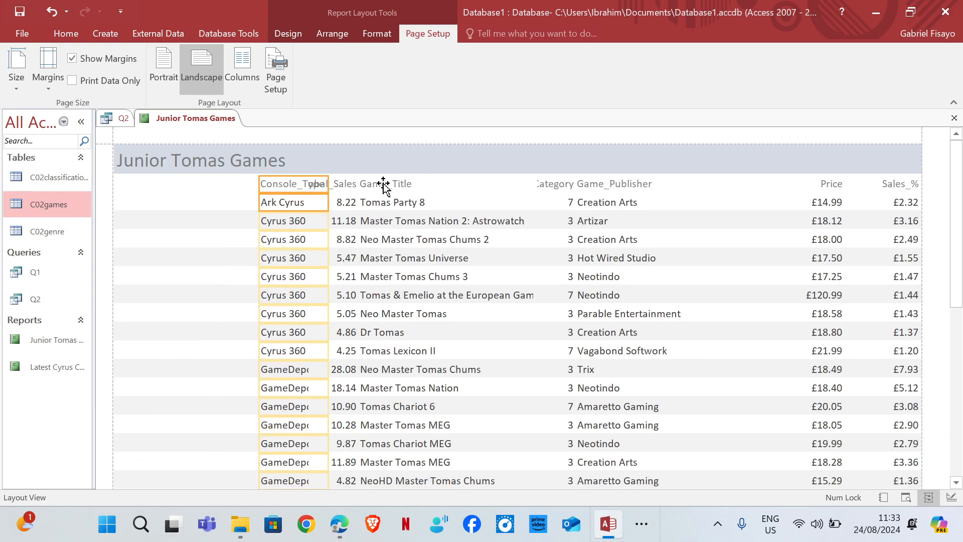
# Step: Move the Game_Title label and values left into the report's first column position
pyautogui.click(380, 192)
pyautogui.click(382, 205)
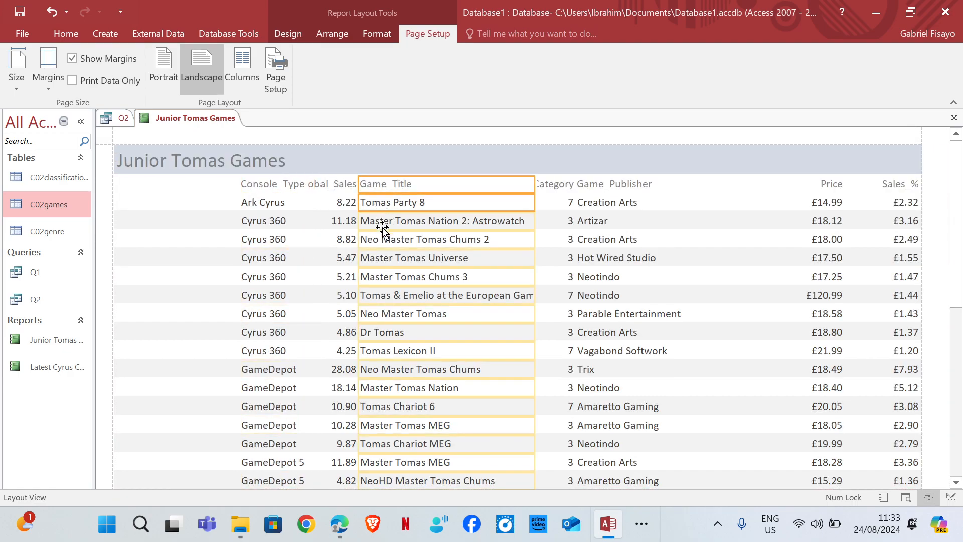
pyautogui.press('Left')
pyautogui.press('Left')
pyautogui.press('Left')
pyautogui.press('Left')
pyautogui.press('Left')
pyautogui.press('Left')
pyautogui.press('Left')
pyautogui.press('Left')
pyautogui.press('Left')
pyautogui.press('Left')
pyautogui.press('Left')
pyautogui.press('Left')
pyautogui.press('Left')
pyautogui.press('Left')
pyautogui.press('Left')
pyautogui.press('Left')
pyautogui.press('Left')
pyautogui.press('Left')
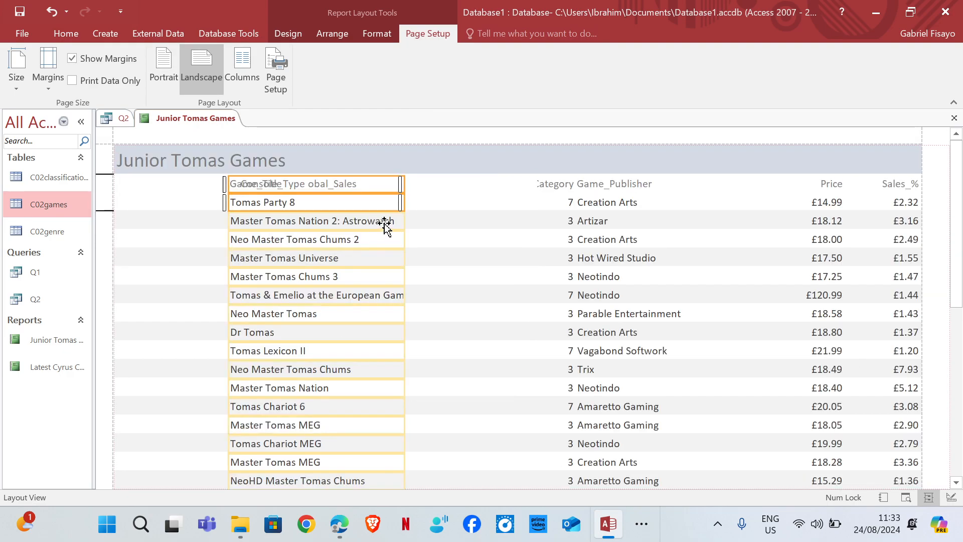
pyautogui.press('Left')
pyautogui.press('Left')
pyautogui.press('Left')
pyautogui.press('Left')
pyautogui.press('Left')
pyautogui.press('Left')
pyautogui.press('Left')
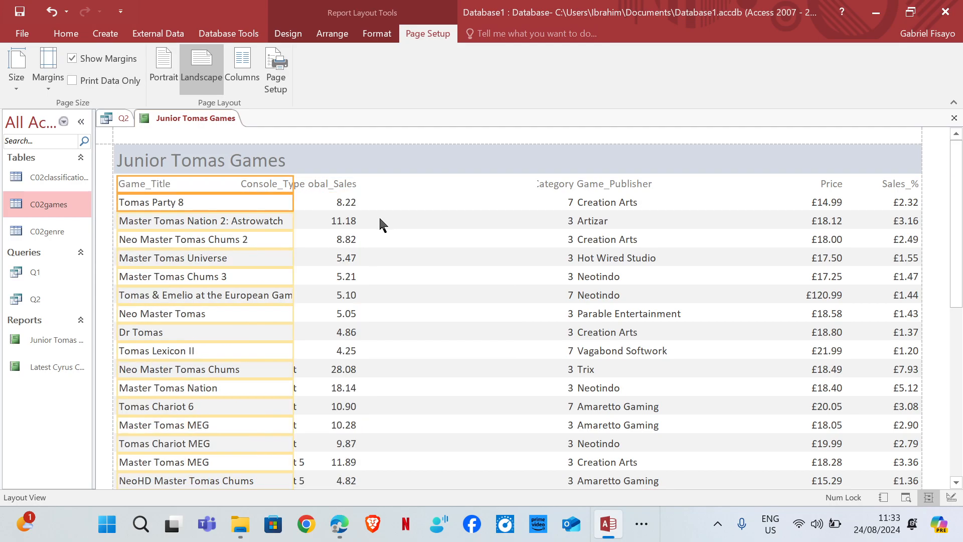
# Step: Narrow the Game_Title column and move the Console_Type label and values right, past Global_Sales and beside Age_Category
pyautogui.moveTo(296, 187); pyautogui.dragTo(226, 187)
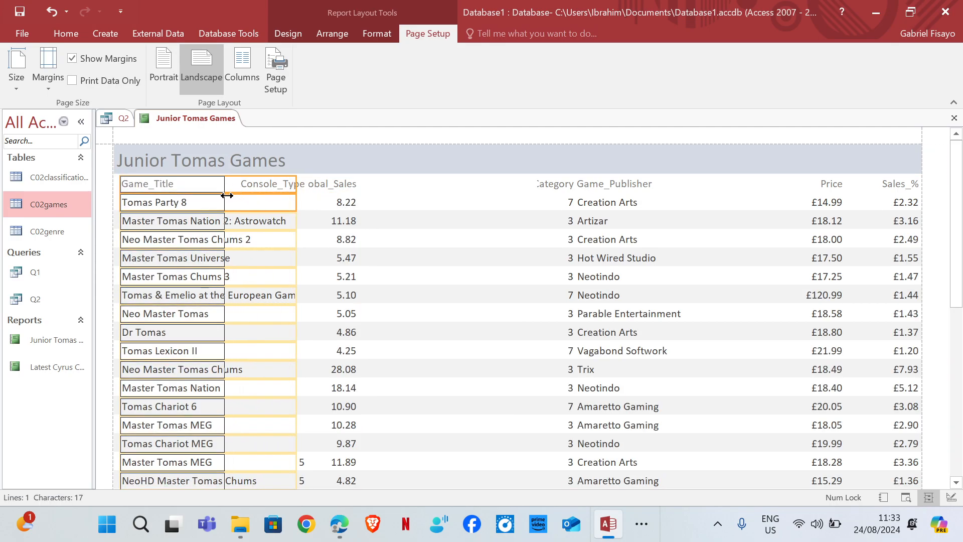
pyautogui.click(263, 187)
pyautogui.keyDown('shift'); pyautogui.click(258, 202); pyautogui.keyUp('shift')
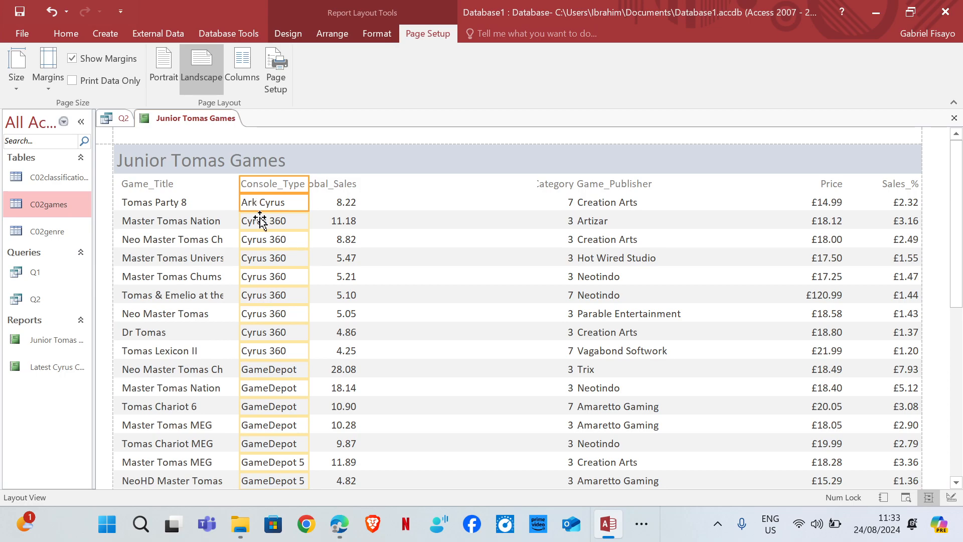
pyautogui.press('Right')
pyautogui.press('Right')
pyautogui.press('Right')
pyautogui.press('Right')
# Step: Widen the Game_Title label and values up to the Global_Sales column to fit the longer game titles
pyautogui.click(161, 188)
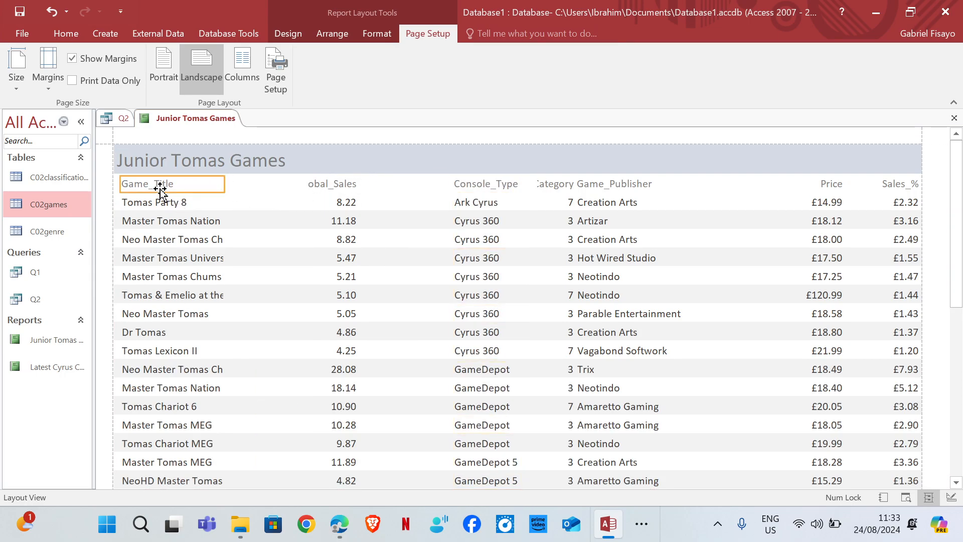
pyautogui.keyDown('shift'); pyautogui.click(206, 209); pyautogui.keyUp('shift')
pyautogui.moveTo(222, 188); pyautogui.dragTo(309, 191)
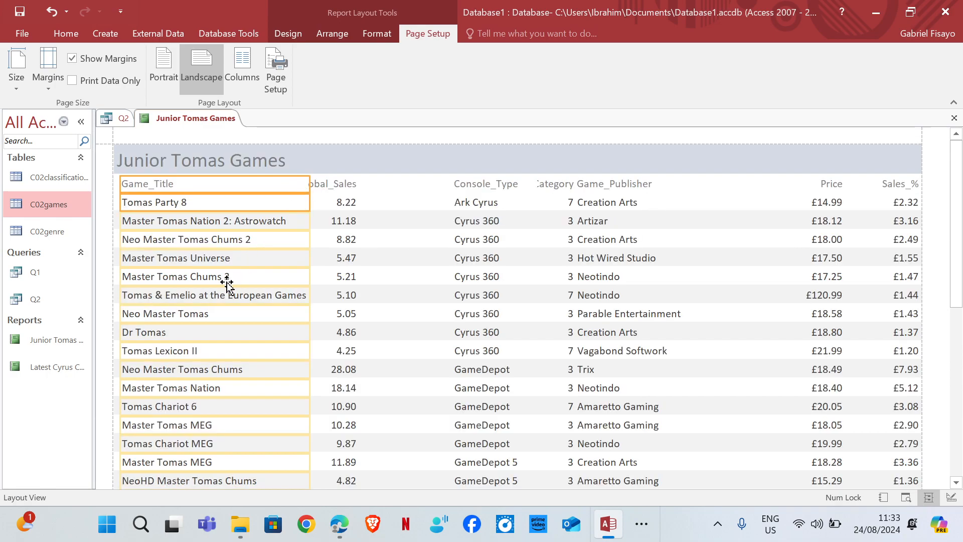
pyautogui.scroll(-5, 227, 283)
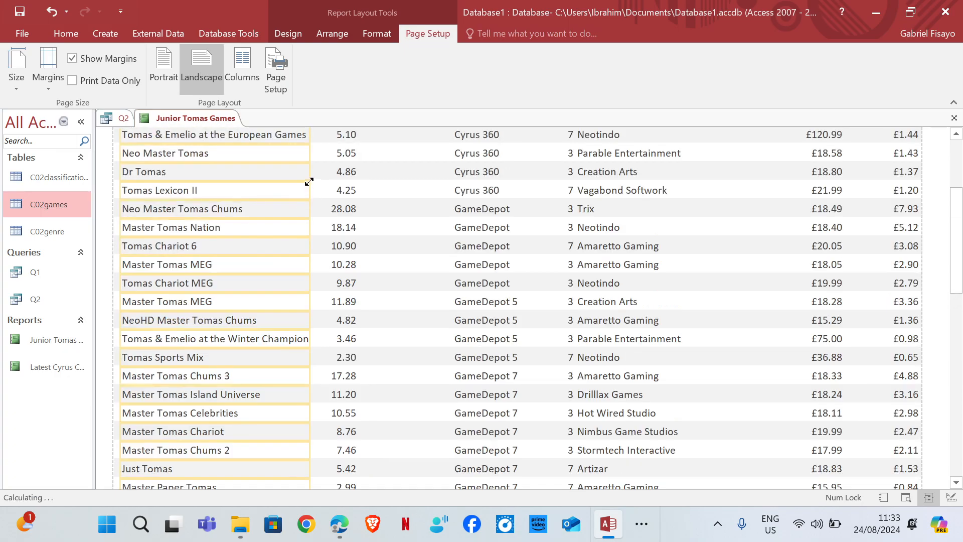
pyautogui.moveTo(309, 190); pyautogui.dragTo(317, 191)
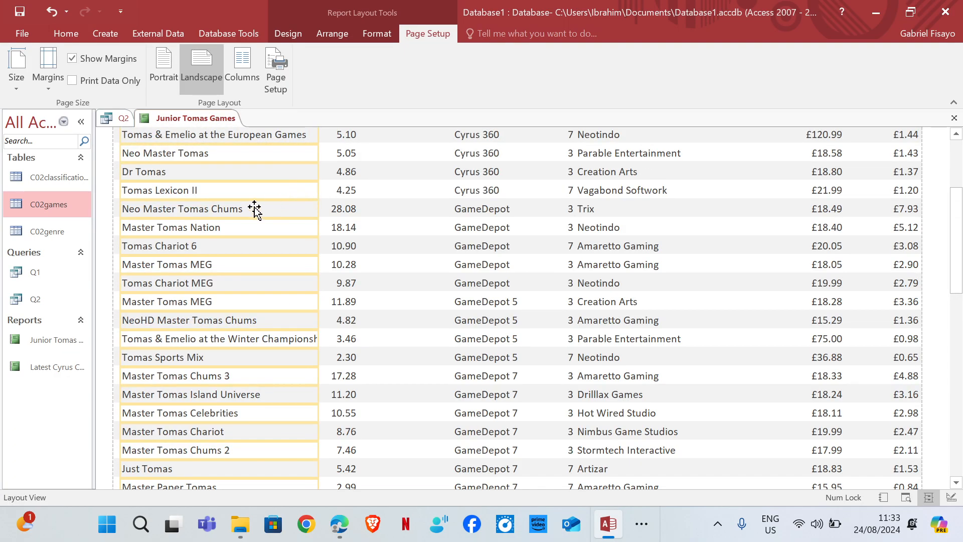
pyautogui.scroll(5, 346, 145)
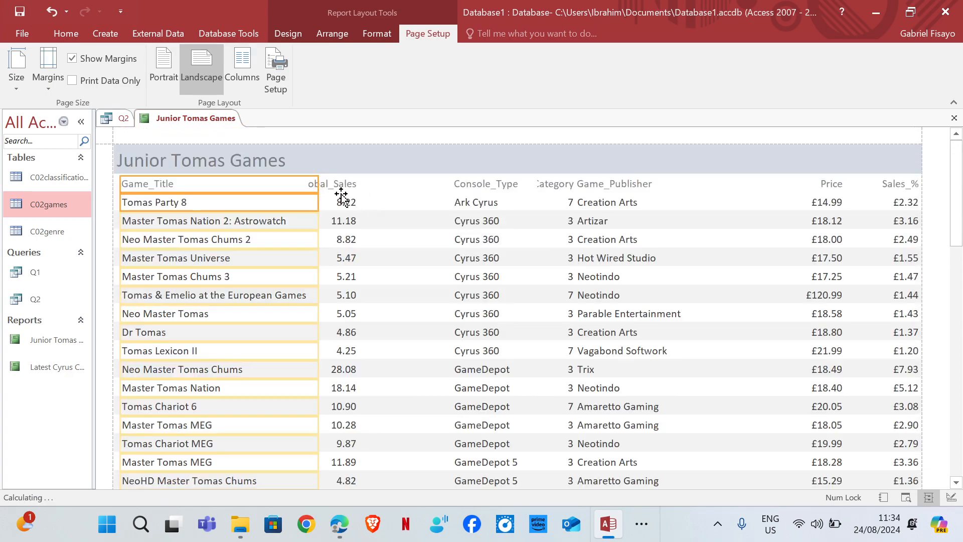
# Step: Move the Global_Sales label and values right, toward Console_Type, to free space beside Game_Title
pyautogui.click(341, 188)
pyautogui.keyDown('shift'); pyautogui.click(344, 203); pyautogui.keyUp('shift')
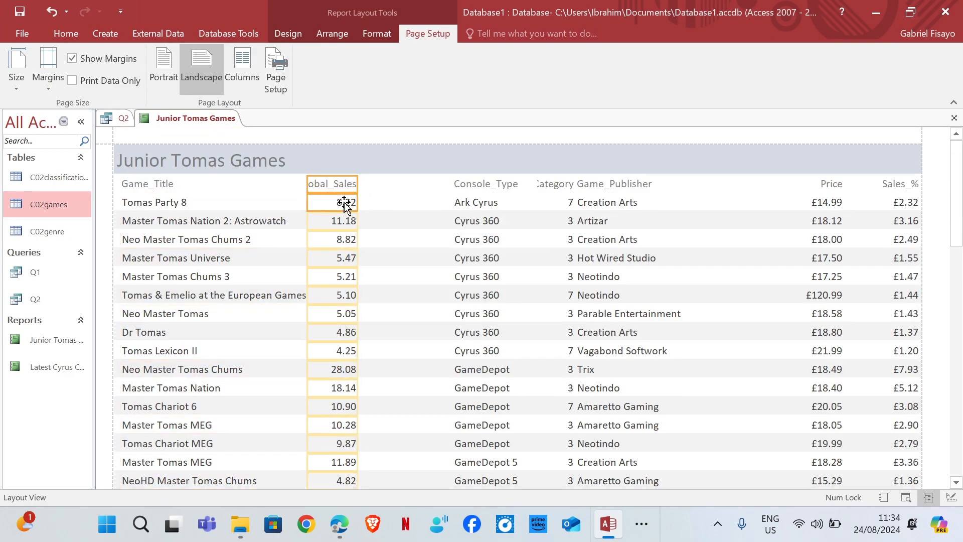
pyautogui.press('Right')
pyautogui.press('Right')
pyautogui.press('Right')
pyautogui.press('Right')
pyautogui.press('Right')
pyautogui.press('Right')
pyautogui.press('Right')
pyautogui.press('Right')
pyautogui.press('Right')
pyautogui.press('Right')
# Step: Widen the Game_Title column further until the longest titles fit, and check the titles down the report
pyautogui.click(234, 184)
pyautogui.keyDown('shift'); pyautogui.click(247, 205); pyautogui.keyUp('shift')
pyautogui.moveTo(317, 202); pyautogui.dragTo(331, 203)
pyautogui.scroll(-3, 274, 298)
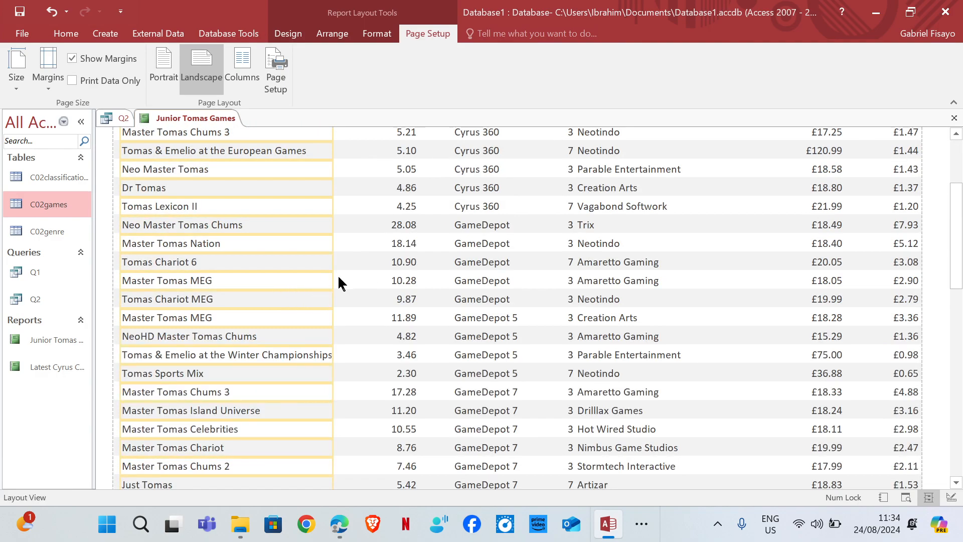
pyautogui.moveTo(333, 278); pyautogui.dragTo(344, 280)
pyautogui.scroll(-3, 291, 296)
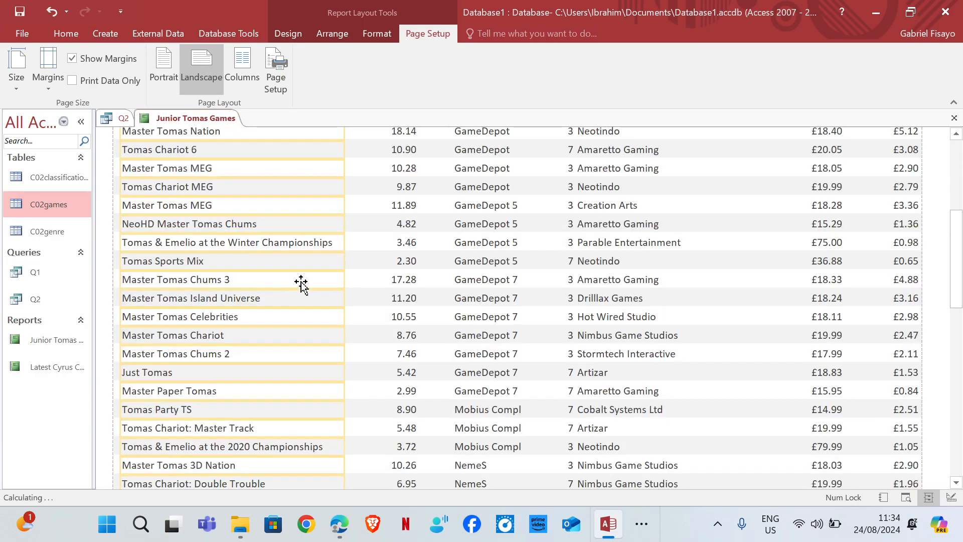
pyautogui.scroll(-3, 304, 284)
pyautogui.scroll(-3, 308, 287)
pyautogui.scroll(3, 326, 280)
pyautogui.scroll(10, 348, 271)
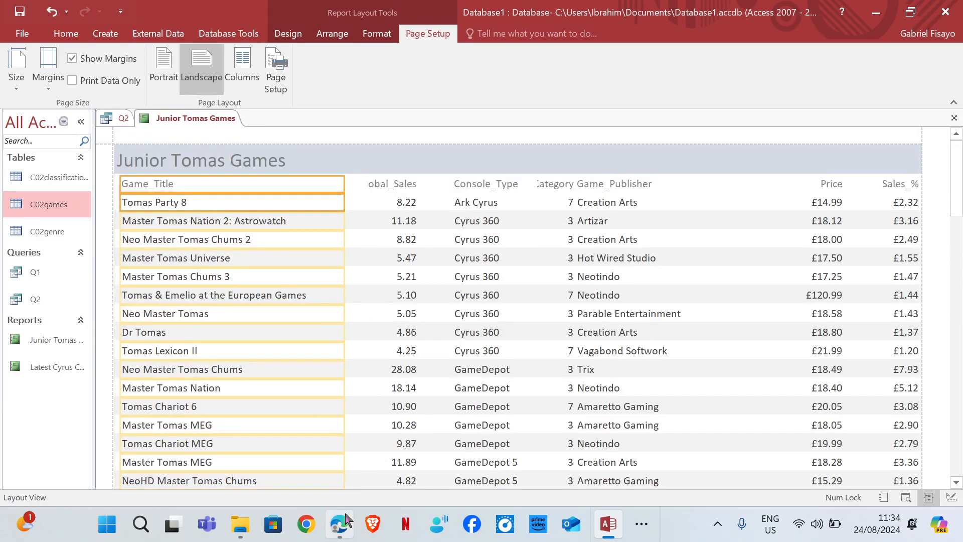
# Step: Widen the Age_Category label and move it with its values left, between Game_Title and Global_Sales
pyautogui.moveTo(339, 523)
pyautogui.moveTo(357, 456)
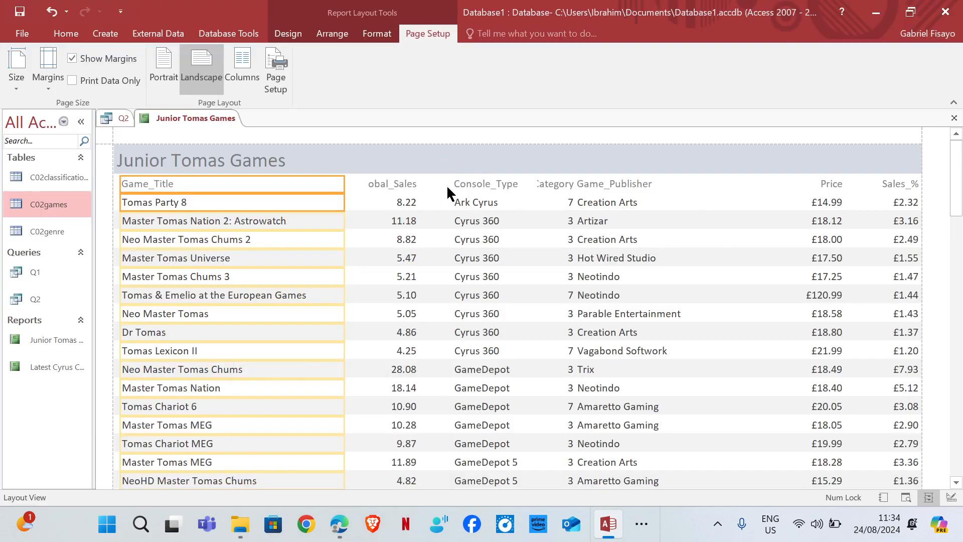
pyautogui.click(461, 185)
pyautogui.click(437, 185)
pyautogui.click(396, 181)
pyautogui.click(559, 186)
pyautogui.moveTo(536, 186); pyautogui.dragTo(515, 187)
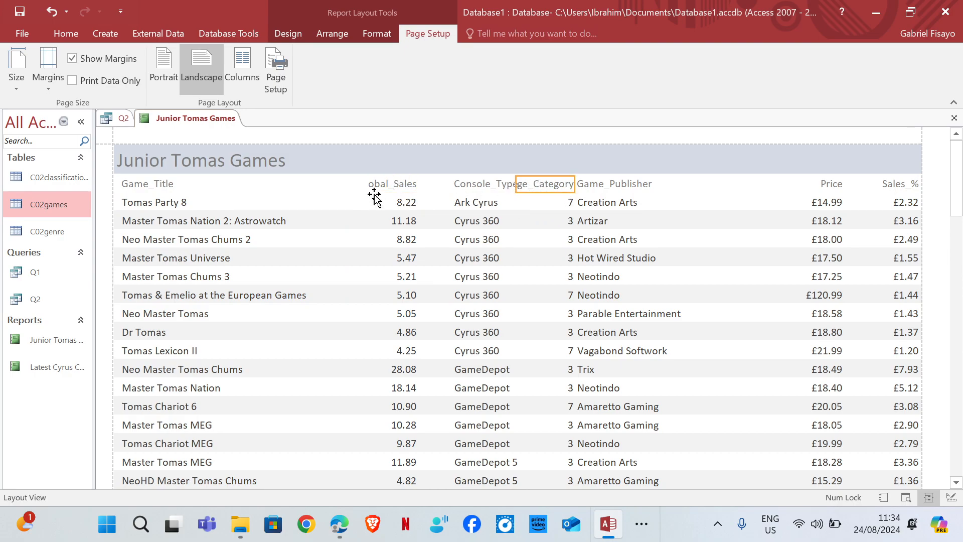
pyautogui.keyDown('shift'); pyautogui.click(563, 202); pyautogui.keyUp('shift')
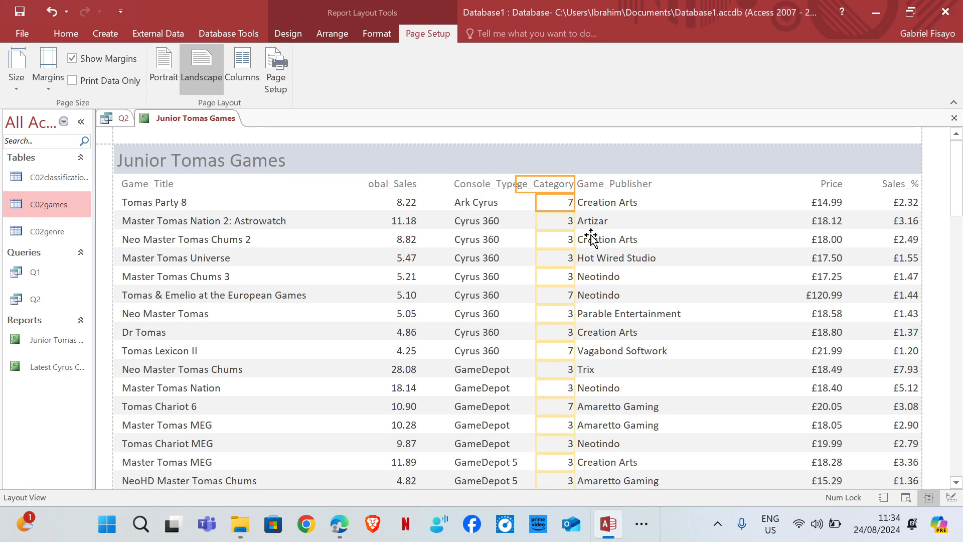
pyautogui.press('Left')
pyautogui.press('Left')
pyautogui.press('Left')
pyautogui.press('Left')
pyautogui.press('Left')
pyautogui.press('Left')
pyautogui.press('Left')
pyautogui.press('Left')
pyautogui.press('Left')
pyautogui.press('Left')
pyautogui.press('Left')
pyautogui.press('Left')
pyautogui.press('Left')
pyautogui.press('Left')
pyautogui.press('Left')
pyautogui.press('Left')
pyautogui.press('Left')
pyautogui.press('Left')
pyautogui.press('Left')
pyautogui.press('Left')
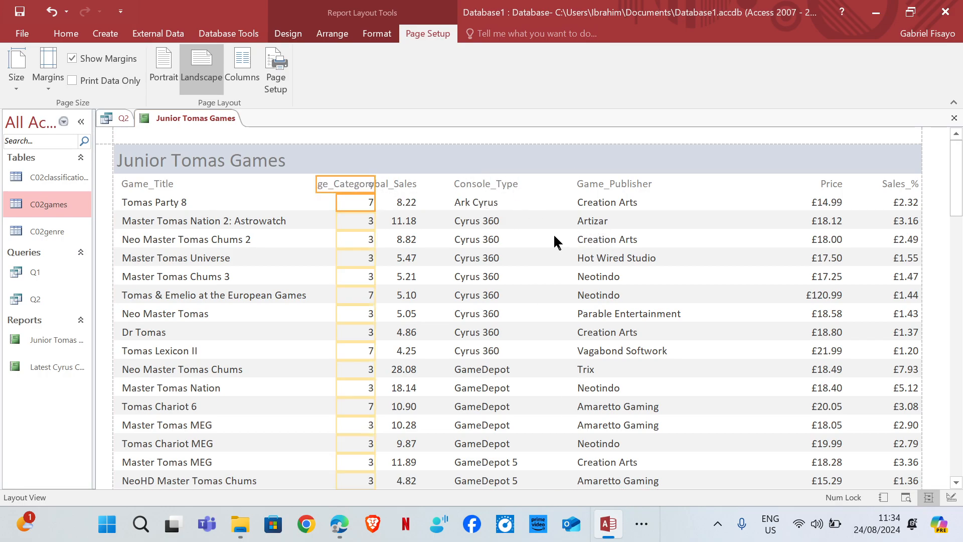
pyautogui.press('Left')
# Step: Move the Global_Sales label and values right, past Console_Type and Game_Publisher, to just before Price
pyautogui.click(389, 186)
pyautogui.keyDown('shift'); pyautogui.click(406, 206); pyautogui.keyUp('shift')
pyautogui.press('Right')
pyautogui.press('Right')
pyautogui.press('Right')
pyautogui.press('Right')
pyautogui.press('Right')
pyautogui.press('Right')
pyautogui.press('Right')
pyautogui.press('Right')
pyautogui.press('Right')
pyautogui.press('Right')
pyautogui.press('Right')
pyautogui.press('Right')
pyautogui.press('Right')
pyautogui.press('Right')
pyautogui.press('Right')
pyautogui.press('Right')
pyautogui.press('Right')
pyautogui.press('Right')
pyautogui.press('Right')
pyautogui.press('Right')
# Step: Widen the Age_Category label to fit its full heading and adjust the label's position over its values
pyautogui.click(344, 186)
pyautogui.moveTo(362, 182); pyautogui.dragTo(373, 182)
pyautogui.press('Right')
pyautogui.press('Right')
pyautogui.click(357, 203)
pyautogui.press('Right')
pyautogui.press('Right')
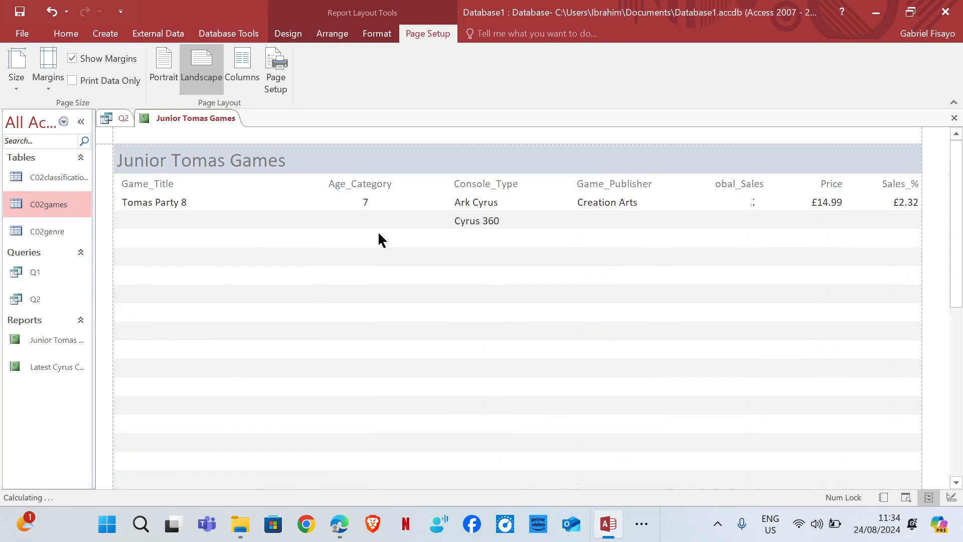
# Step: Check the required field order, narrow the Console_Type label and values, and move them right, up to Game_Publisher
pyautogui.moveTo(339, 525)
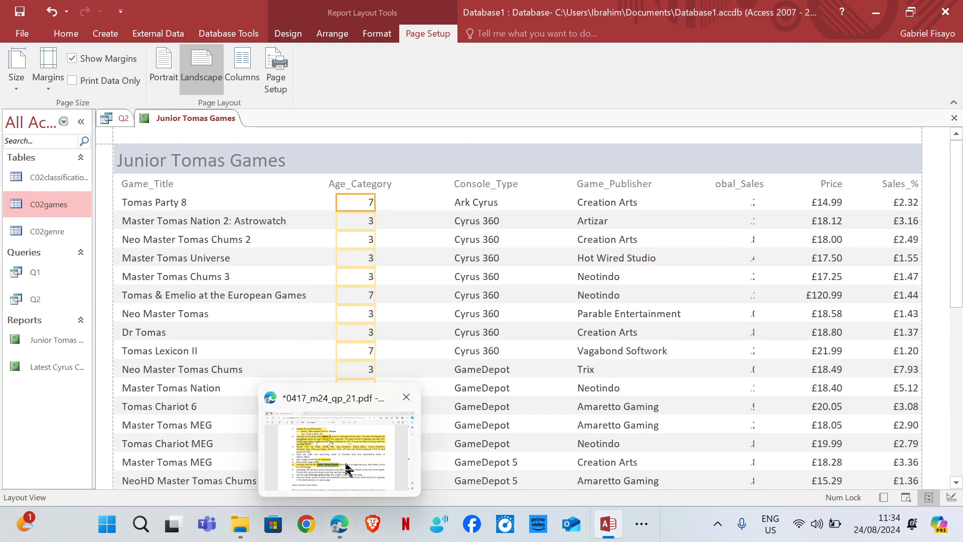
pyautogui.moveTo(349, 467)
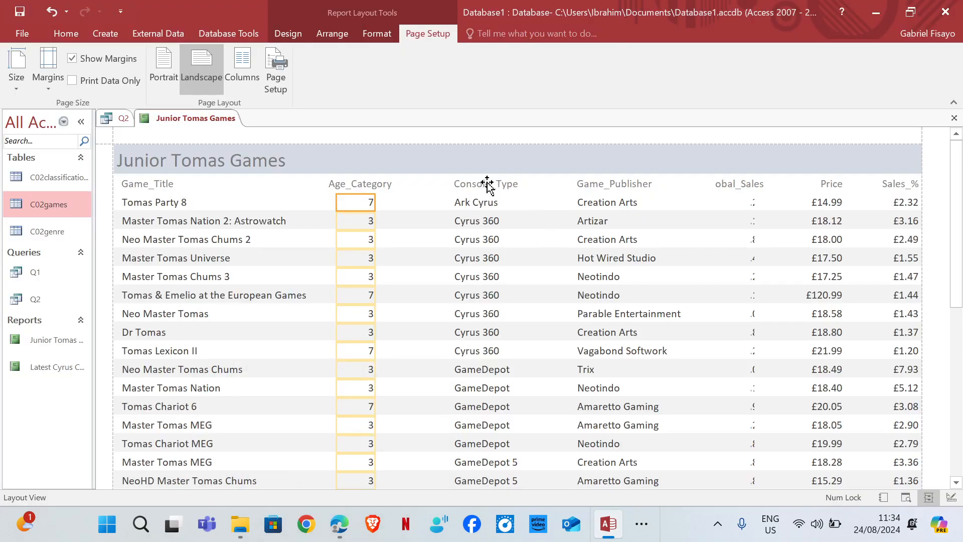
pyautogui.click(487, 184)
pyautogui.keyDown('ctrl'); pyautogui.click(487, 203); pyautogui.keyUp('ctrl')
pyautogui.moveTo(520, 184); pyautogui.dragTo(491, 184)
pyautogui.press('Right')
pyautogui.press('Right')
pyautogui.press('Right')
pyautogui.press('Right')
pyautogui.press('Right')
pyautogui.press('Right')
pyautogui.press('Right')
pyautogui.press('Right')
pyautogui.press('Right')
pyautogui.press('Right')
pyautogui.press('Right')
pyautogui.press('Right')
pyautogui.press('Right')
pyautogui.press('Right')
pyautogui.press('Right')
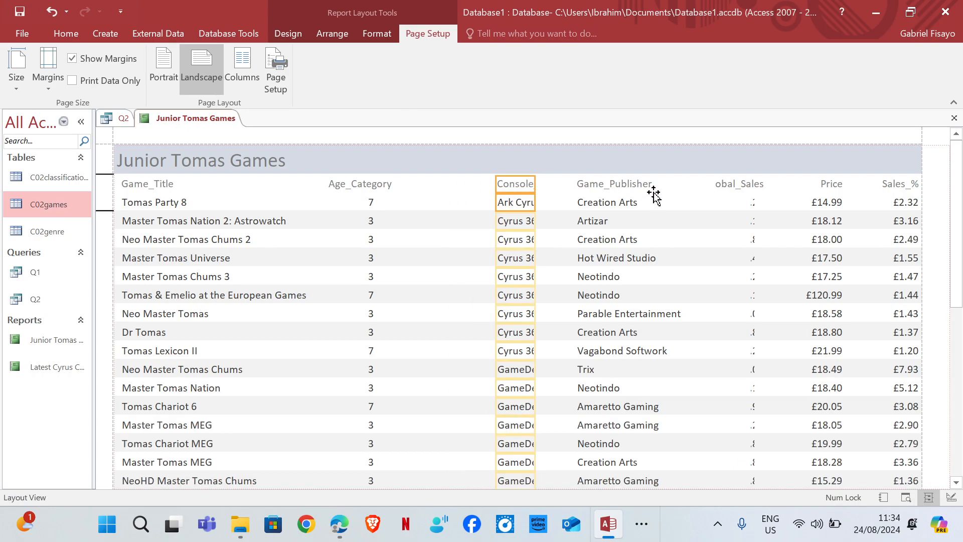
pyautogui.press('Right')
pyautogui.press('Right')
pyautogui.press('Right')
pyautogui.press('Right')
pyautogui.press('Right')
pyautogui.press('Right')
pyautogui.press('Right')
# Step: Narrow the Game_Publisher label and values so they no longer overlap the Global_Sales column
pyautogui.click(742, 184)
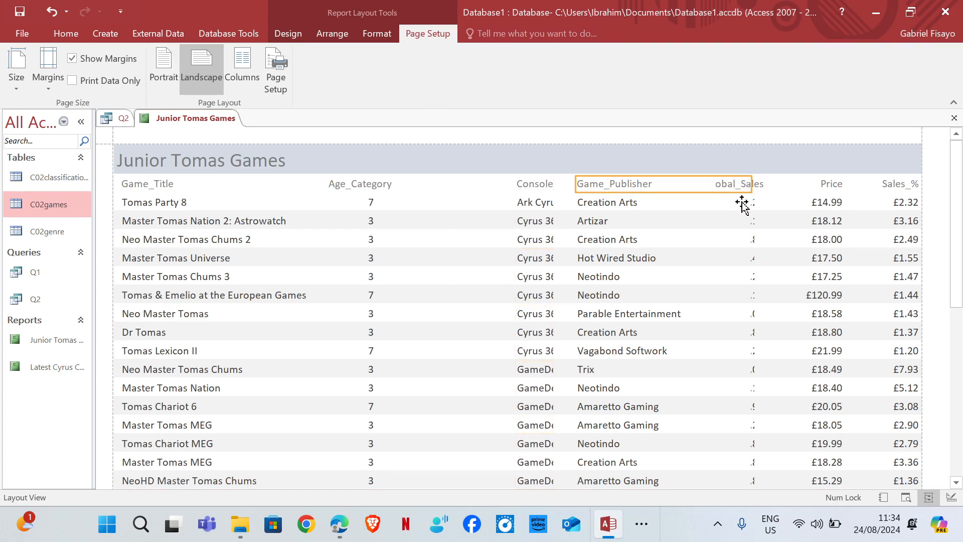
pyautogui.click(642, 205)
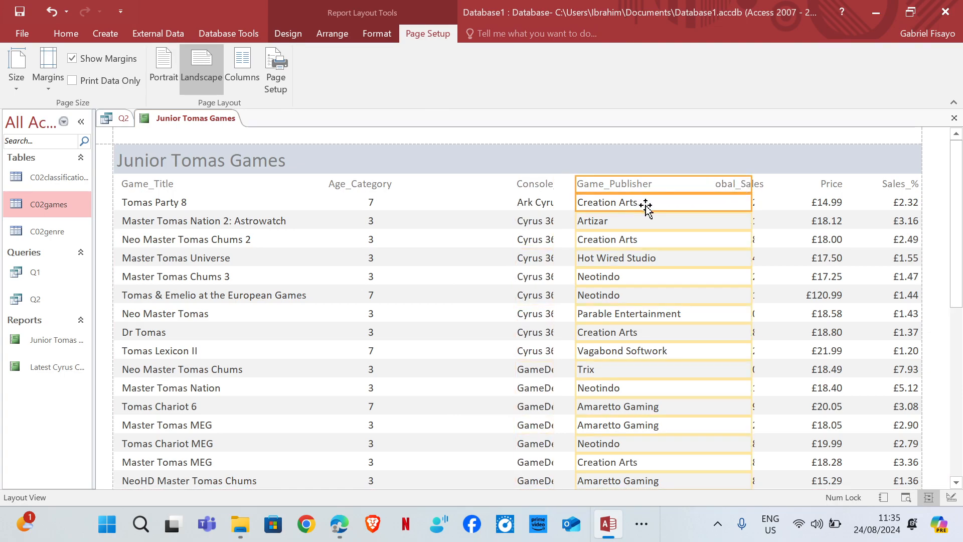
pyautogui.moveTo(750, 181); pyautogui.dragTo(714, 182)
# Step: Move the Global_Sales label and values left, beside Age_Category, and widen them to fit the full heading
pyautogui.click(746, 200)
pyautogui.press('Left')
pyautogui.press('Left')
pyautogui.press('Left')
pyautogui.press('Left')
pyautogui.press('Left')
pyautogui.press('Left')
pyautogui.press('Left')
pyautogui.press('Left')
pyautogui.press('Left')
pyautogui.press('Left')
pyautogui.press('Left')
pyautogui.press('Left')
pyautogui.press('Left')
pyautogui.press('Left')
pyautogui.press('Left')
pyautogui.press('Left')
pyautogui.press('Left')
pyautogui.press('Left')
pyautogui.press('Left')
pyautogui.press('Left')
pyautogui.press('Left')
pyautogui.press('Left')
pyautogui.press('Left')
pyautogui.press('Left')
pyautogui.press('Left')
pyautogui.press('Left')
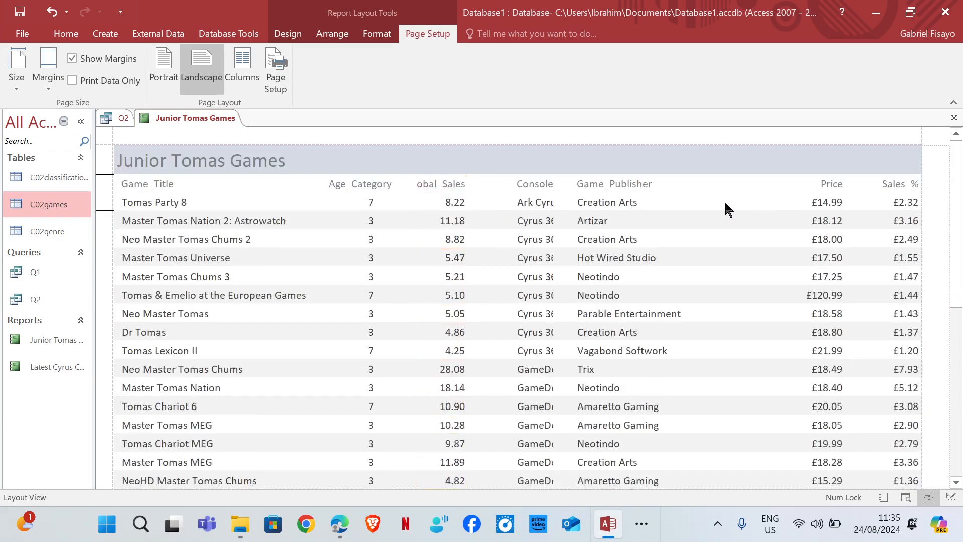
pyautogui.moveTo(460, 183); pyautogui.dragTo(488, 183)
# Step: Move the Console_Type label and values right, past Game_Publisher, to just before Price
pyautogui.click(535, 186)
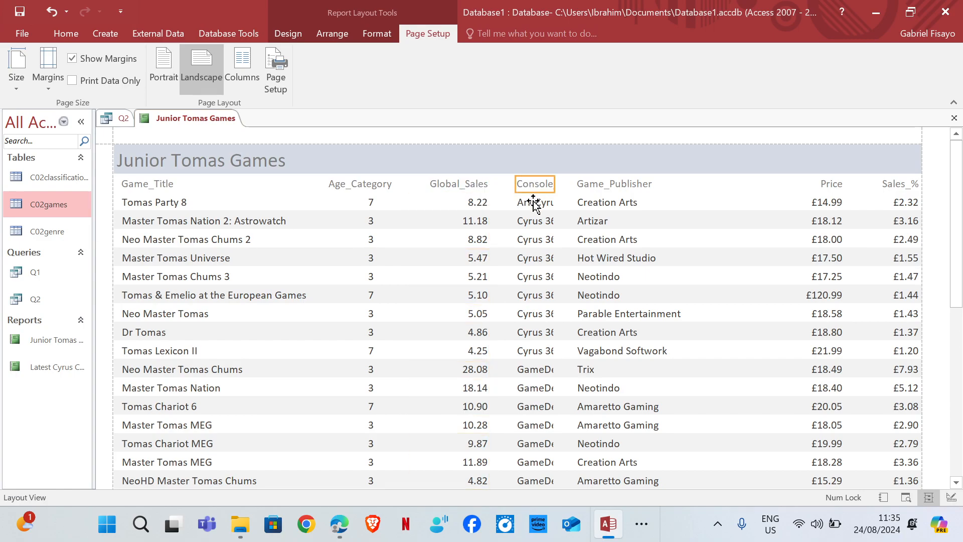
pyautogui.press('Right')
pyautogui.press('Right')
pyautogui.press('Right')
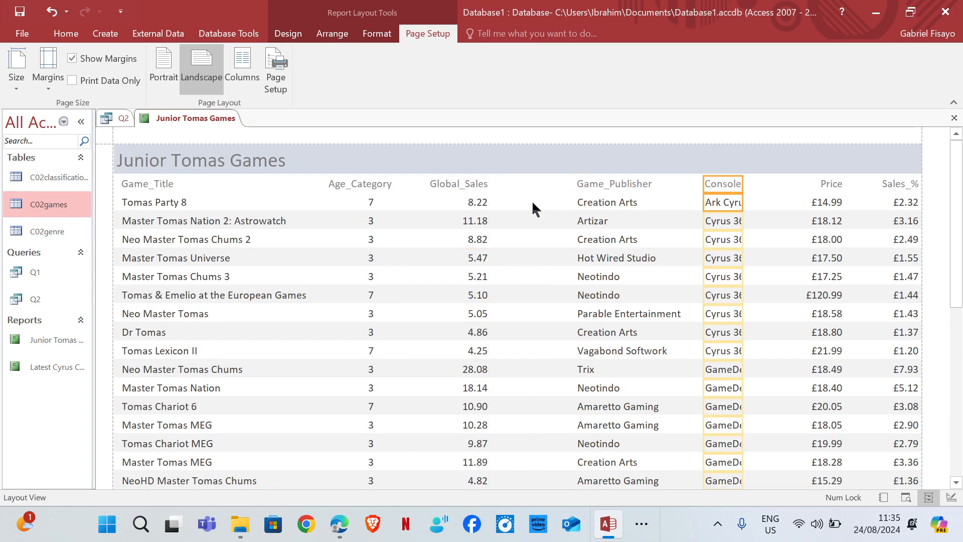
pyautogui.press('Right')
# Step: Move the Game_Publisher label and values left, closer to the Global_Sales column
pyautogui.click(579, 186)
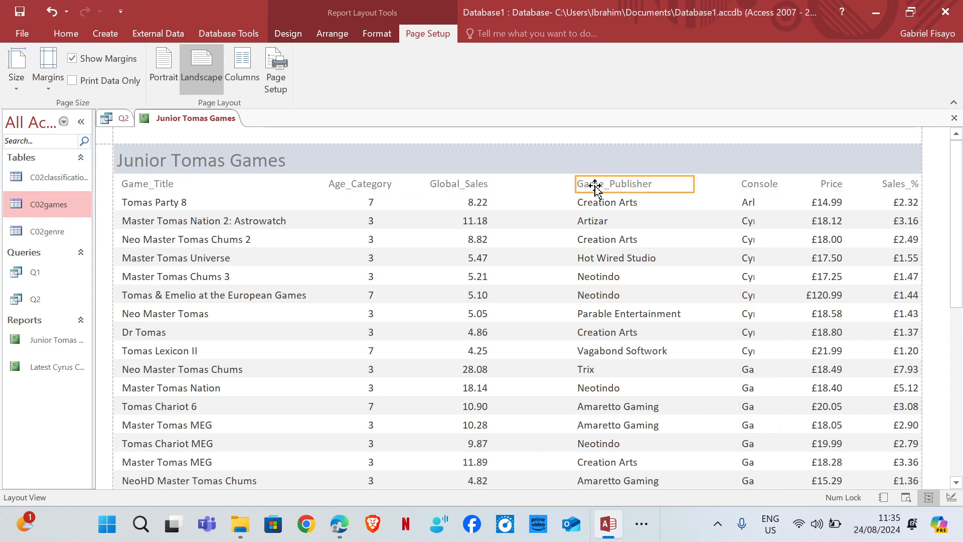
pyautogui.keyDown('shift'); pyautogui.click(597, 202); pyautogui.keyUp('shift')
pyautogui.press('Left')
pyautogui.press('Left')
pyautogui.press('Left')
pyautogui.press('Left')
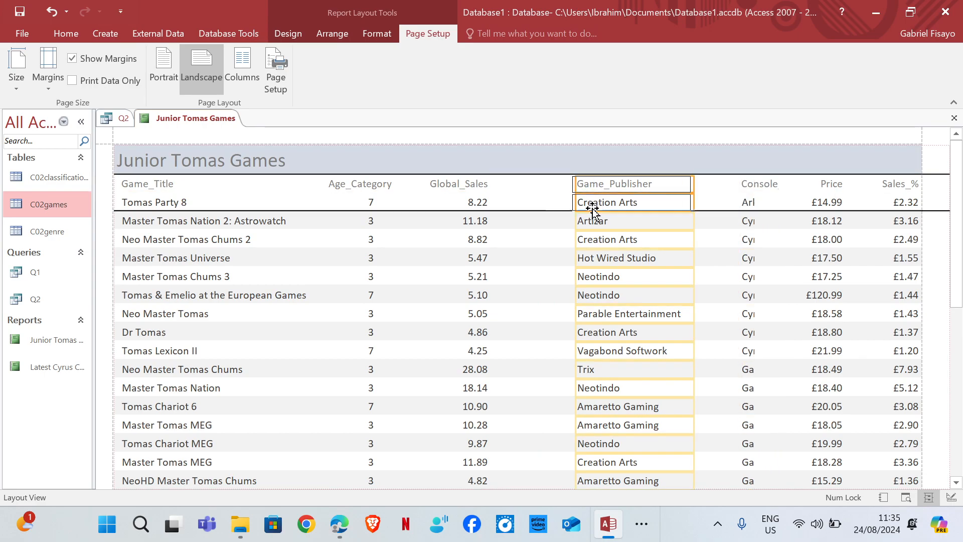
pyautogui.press('Left')
pyautogui.press('Left')
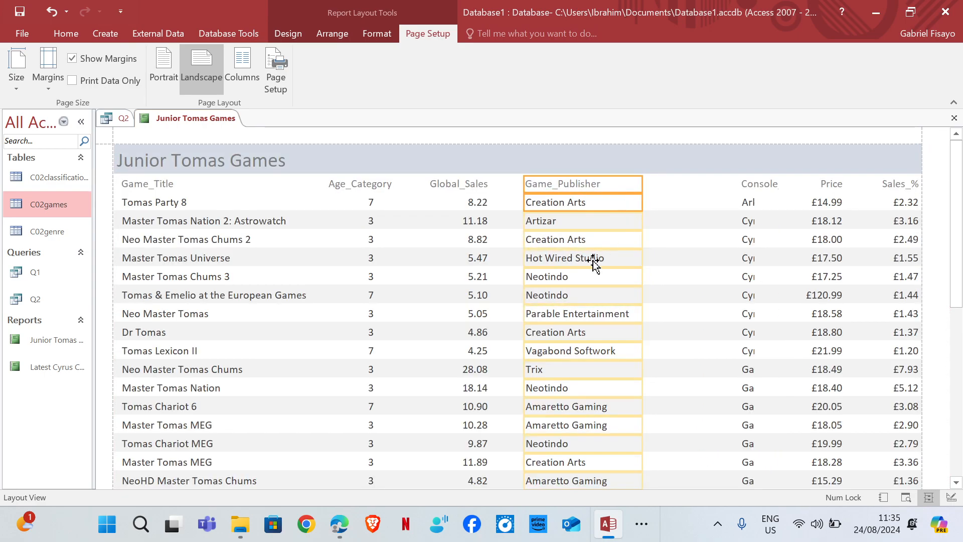
# Step: Widen the Game_Publisher label and values so the longest publisher name fits in full
pyautogui.scroll(-10, 574, 263)
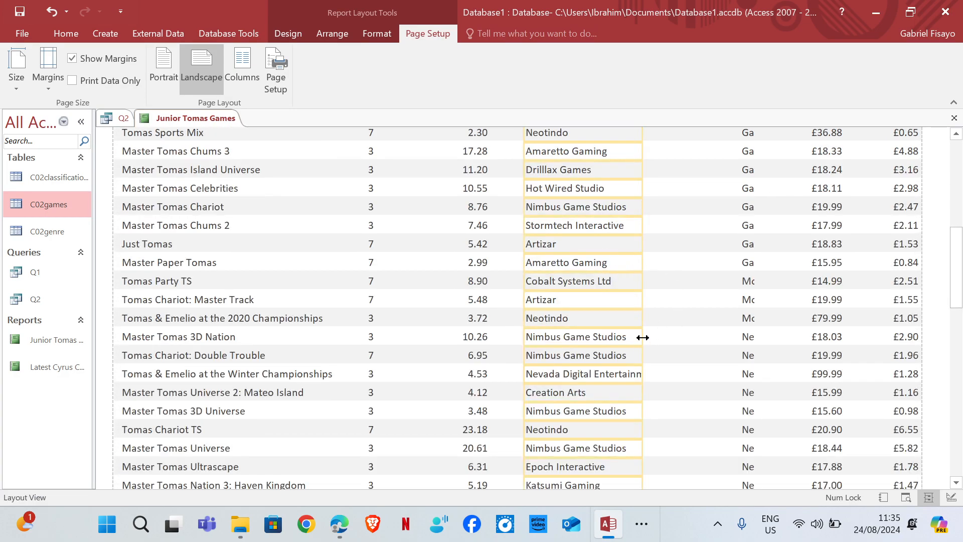
pyautogui.moveTo(642, 337); pyautogui.dragTo(665, 336)
pyautogui.scroll(-2, 650, 332)
pyautogui.scroll(-2, 628, 308)
pyautogui.scroll(5, 617, 299)
pyautogui.scroll(8, 619, 299)
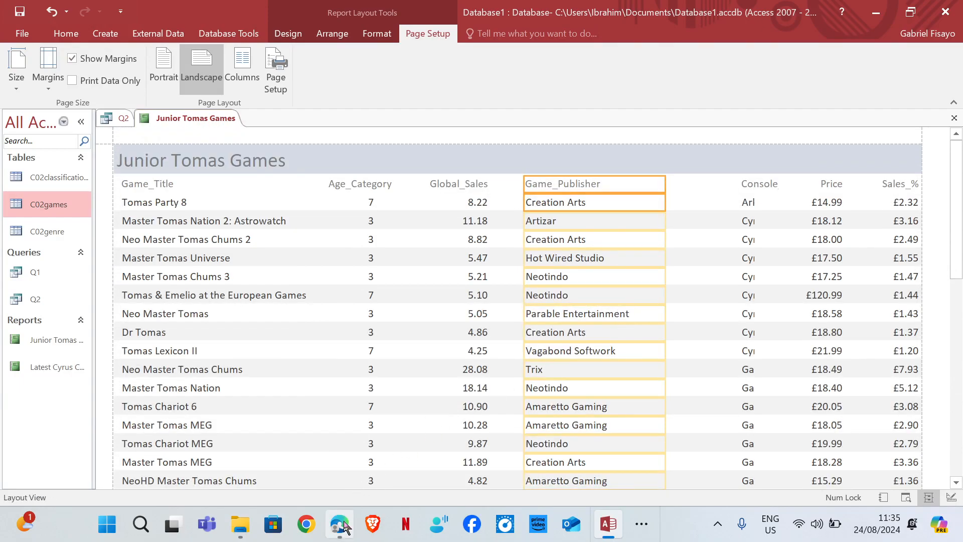
pyautogui.click(354, 449)
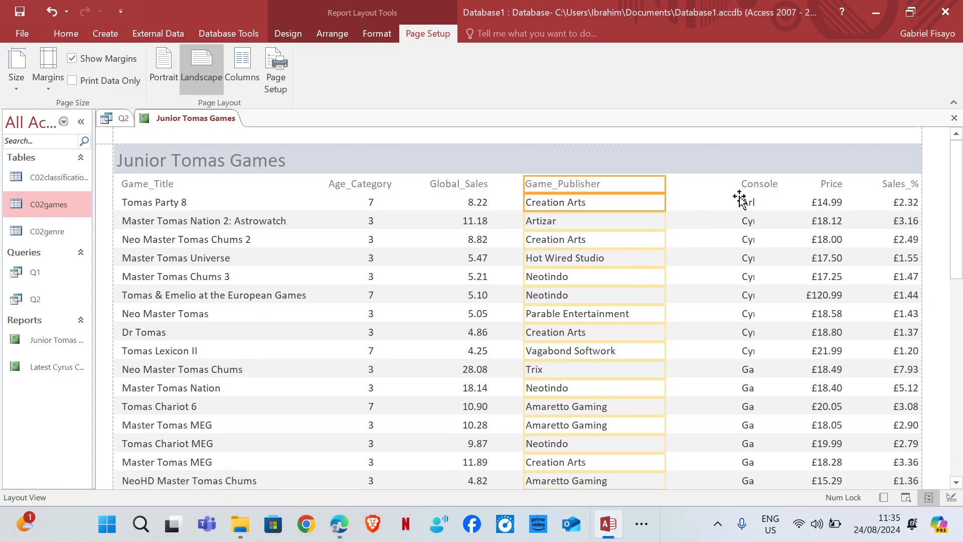
# Step: Move the Console_Type label and values left, next to the Game_Publisher column
pyautogui.click(757, 182)
pyautogui.click(748, 187)
pyautogui.click(742, 202)
pyautogui.press('Left')
pyautogui.press('Left')
pyautogui.press('Left')
pyautogui.press('Left')
pyautogui.press('Left')
pyautogui.press('Left')
pyautogui.press('Left')
pyautogui.press('Left')
pyautogui.press('Left')
pyautogui.press('Left')
pyautogui.press('Left')
pyautogui.press('Left')
pyautogui.press('Left')
pyautogui.press('Left')
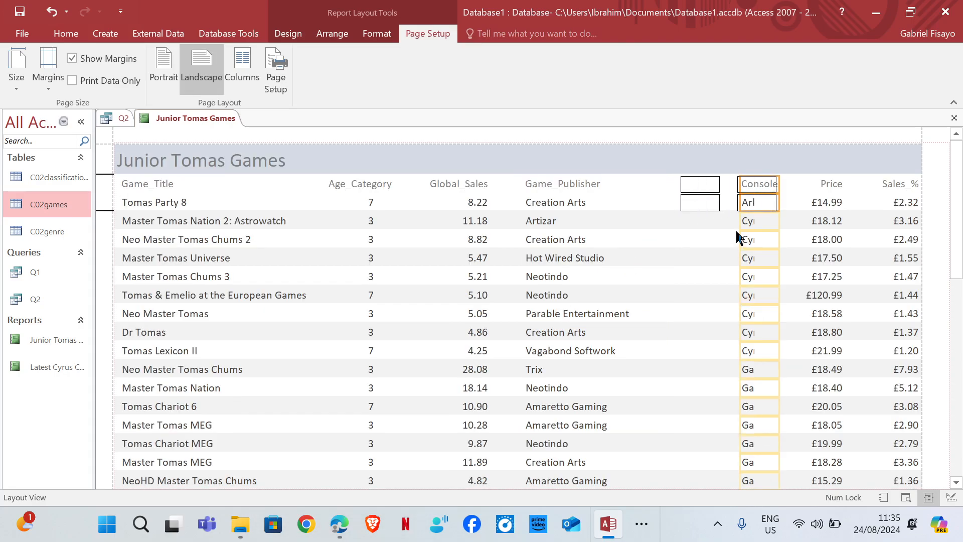
# Step: Widen the Console_Type label and values to fit their full text, and shift the values right, clear of the publisher names
pyautogui.moveTo(682, 183); pyautogui.dragTo(725, 182)
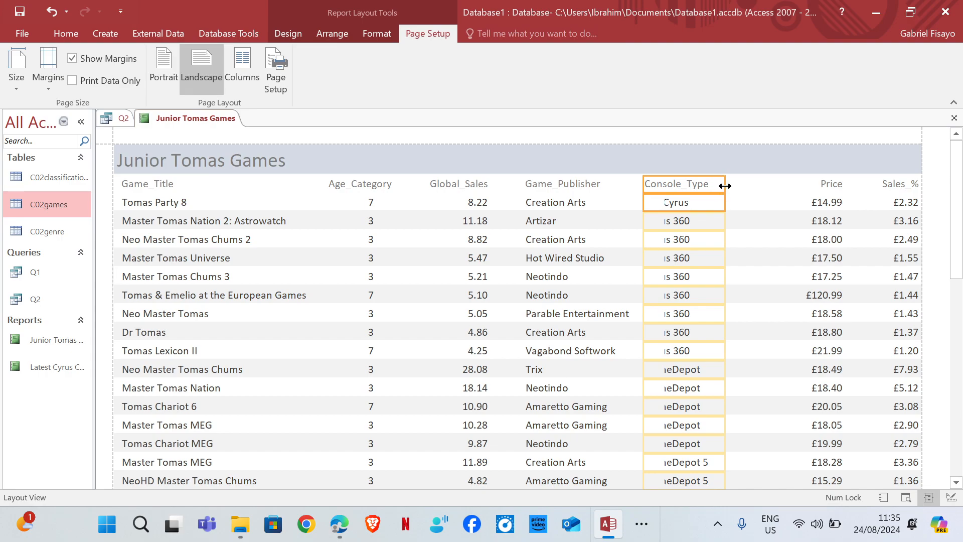
pyautogui.click(745, 243)
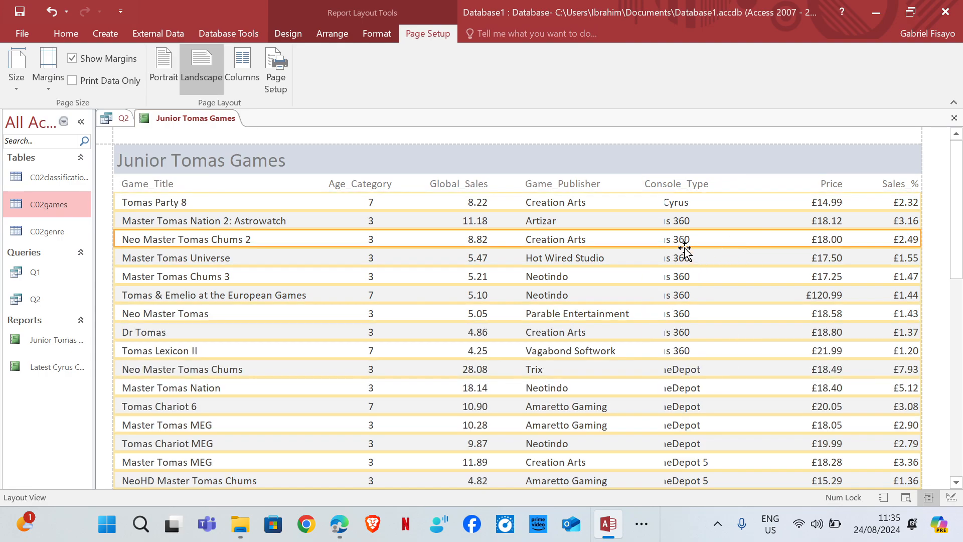
pyautogui.click(676, 227)
pyautogui.moveTo(737, 218); pyautogui.dragTo(744, 219)
pyautogui.scroll(-6, 620, 319)
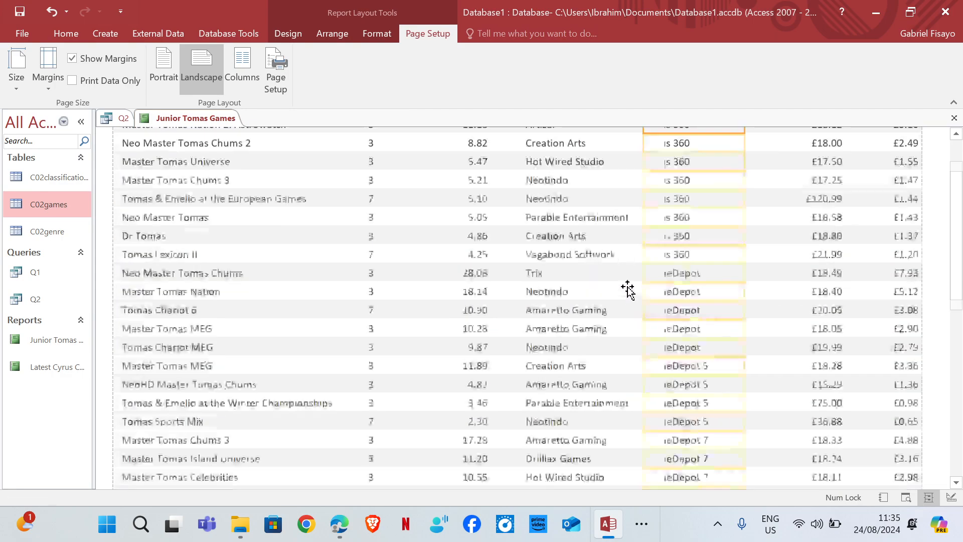
pyautogui.scroll(-4, 633, 269)
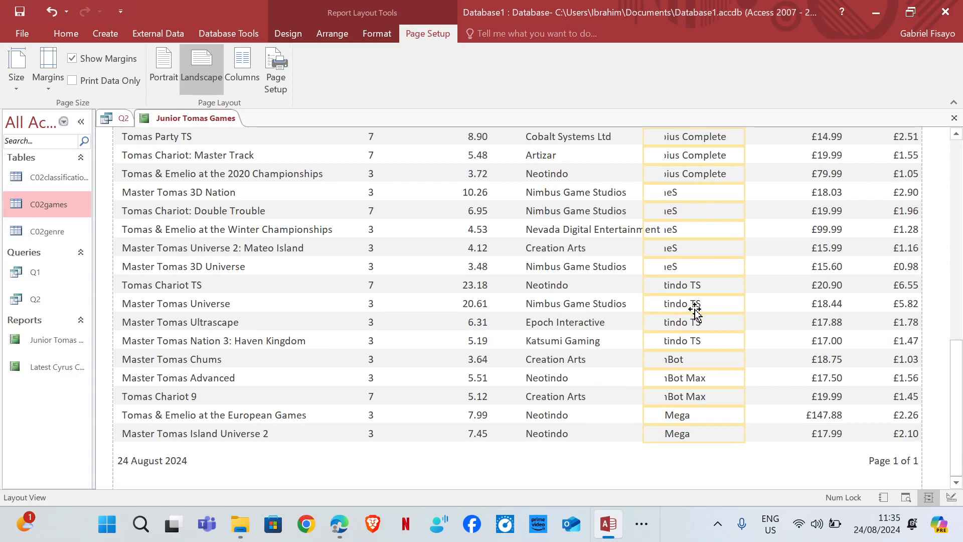
pyautogui.scroll(3, 687, 300)
pyautogui.scroll(1, 691, 291)
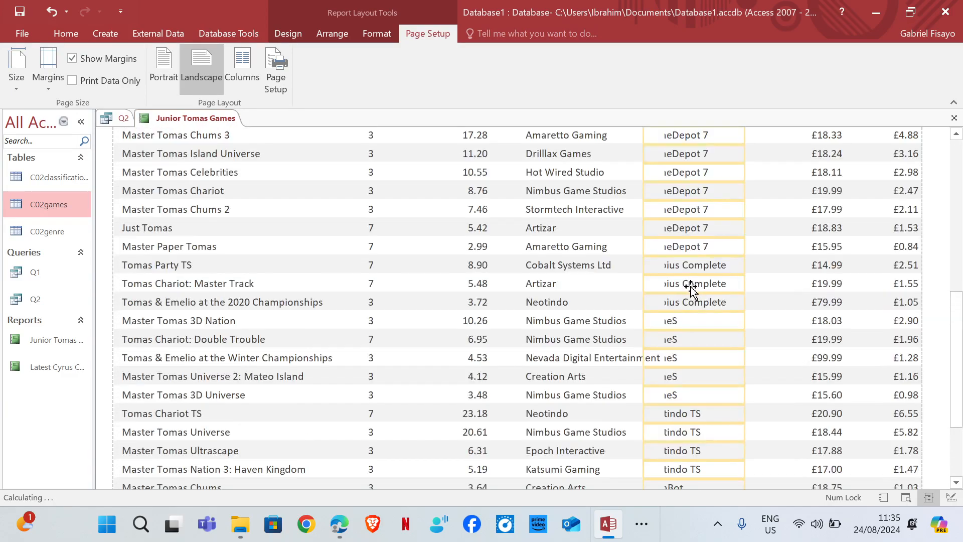
pyautogui.scroll(5, 674, 279)
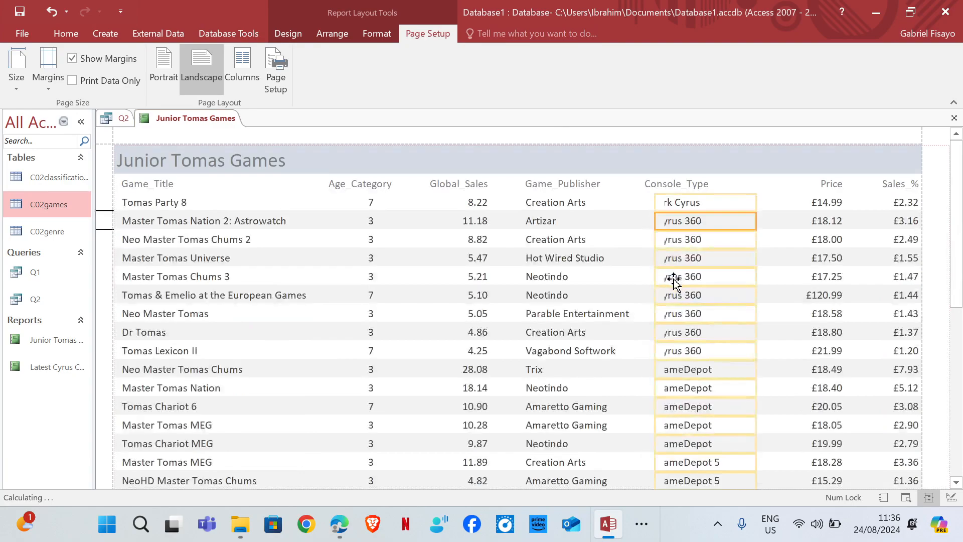
# Step: Shift the Console_Type label right, above its values, and check the column down the report for overlaps
pyautogui.click(673, 186)
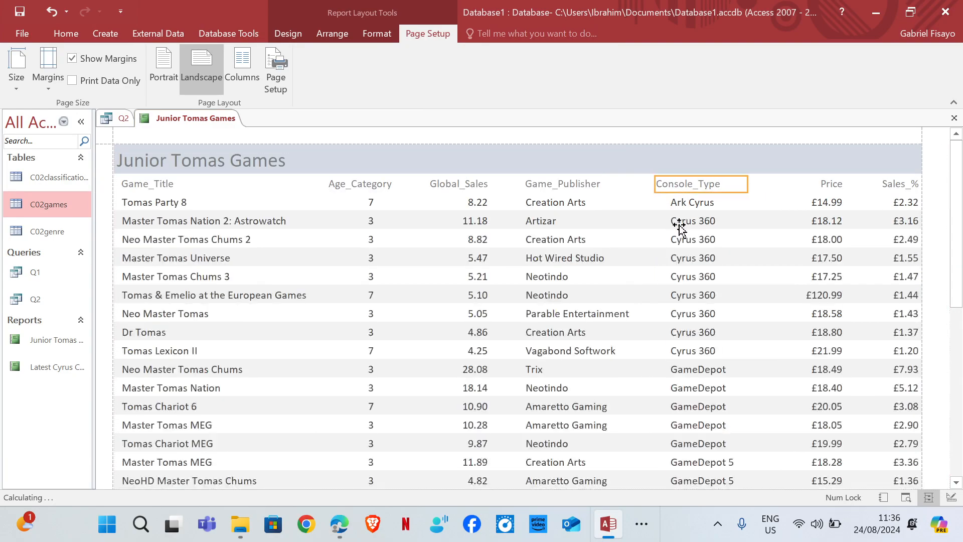
pyautogui.scroll(-3, 706, 263)
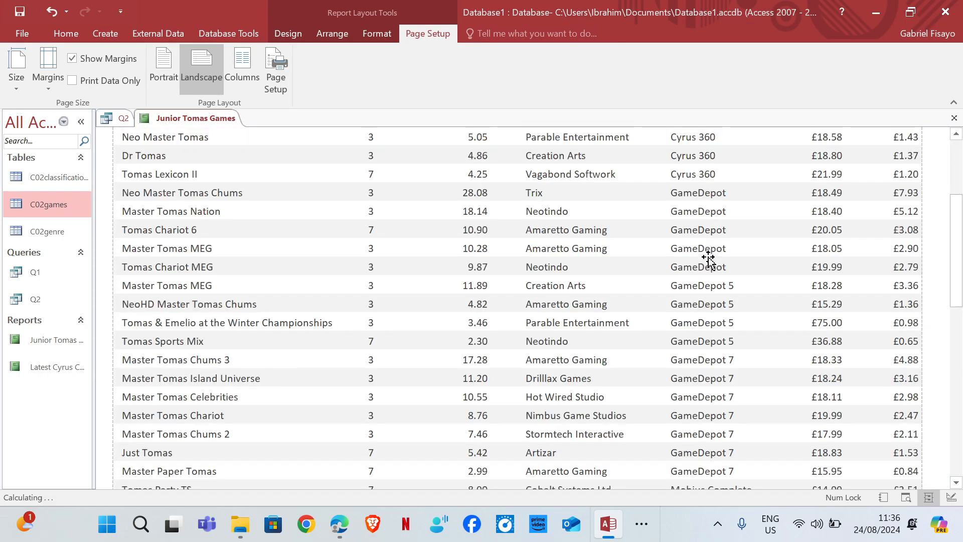
pyautogui.scroll(-5, 708, 259)
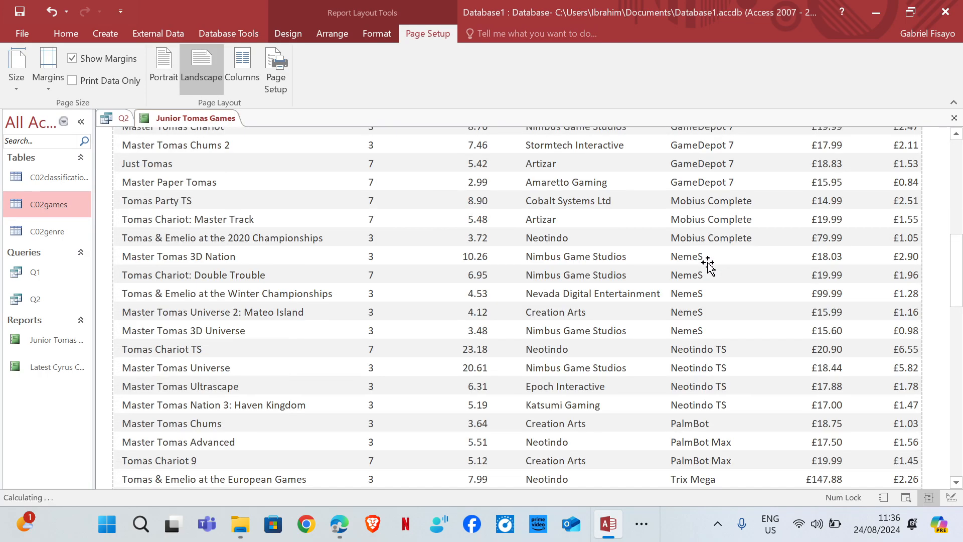
pyautogui.scroll(5, 706, 263)
pyautogui.scroll(4, 786, 246)
# Step: Narrow the Price label and the Price values from their left edges
pyautogui.click(829, 160)
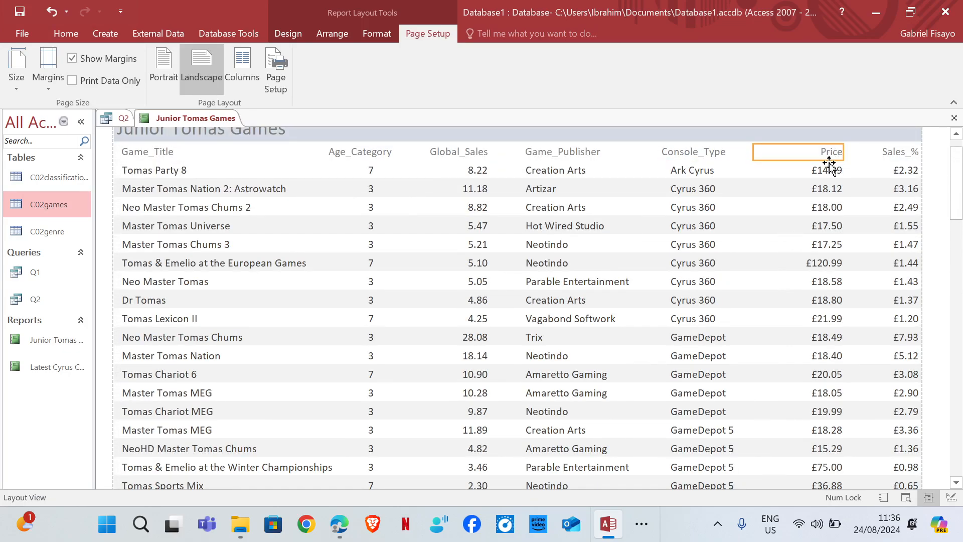
pyautogui.moveTo(755, 151); pyautogui.dragTo(786, 151)
pyautogui.click(828, 170)
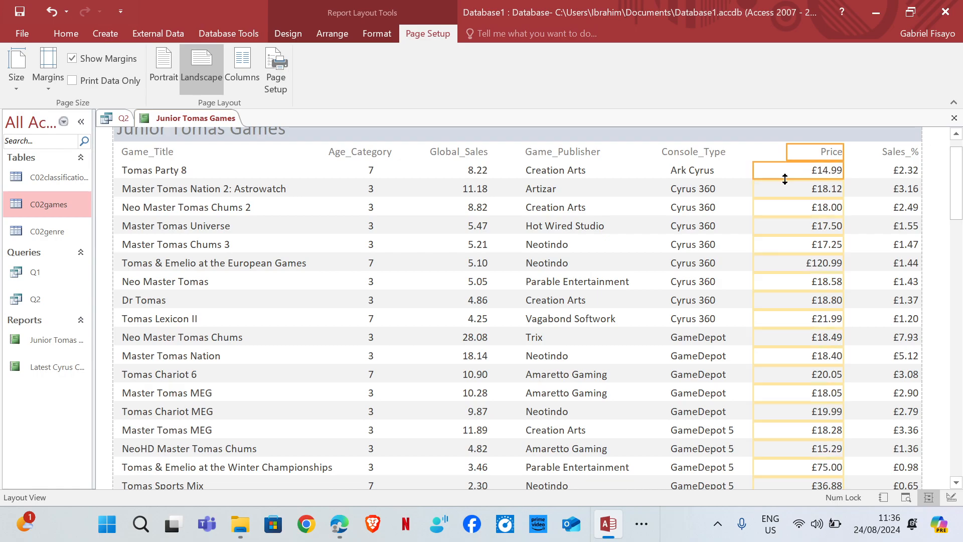
pyautogui.click(799, 173)
pyautogui.moveTo(754, 169); pyautogui.dragTo(797, 169)
# Step: Move the Price label and values left, closer to the Console_Type column
pyautogui.keyDown('shift'); pyautogui.click(825, 151); pyautogui.keyUp('shift')
pyautogui.press('Left')
pyautogui.press('Left')
pyautogui.press('Left')
pyautogui.press('Left')
pyautogui.press('Left')
pyautogui.press('Left')
pyautogui.press('Left')
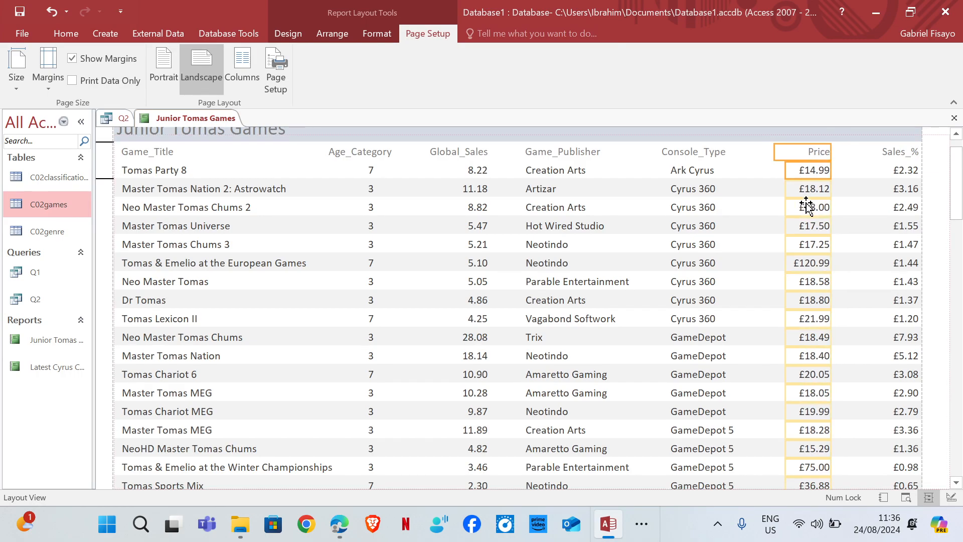
# Step: Narrow the Sales_% label and values from the left edge and move them left, away from the page edge
pyautogui.click(898, 153)
pyautogui.keyDown('shift'); pyautogui.click(897, 171); pyautogui.keyUp('shift')
pyautogui.moveTo(843, 156); pyautogui.dragTo(858, 166)
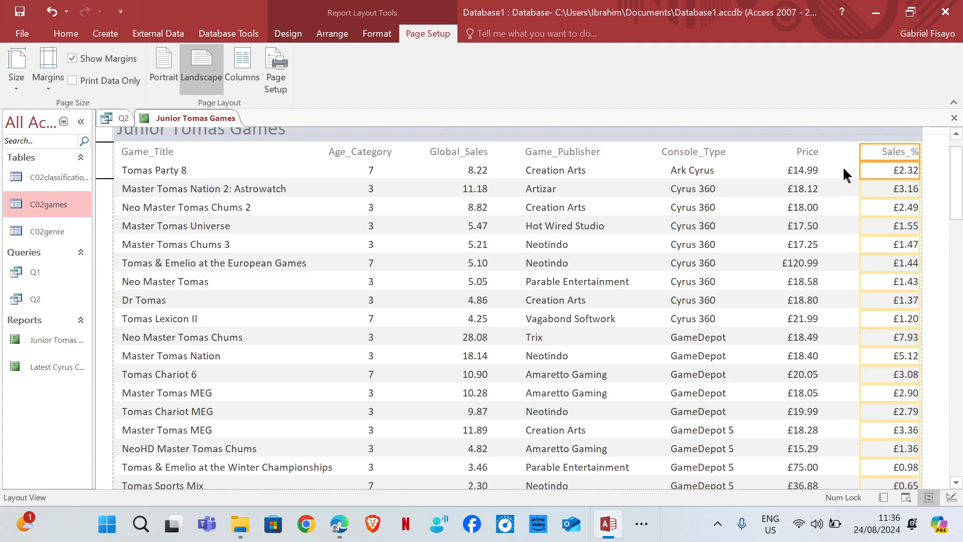
pyautogui.press('Left')
pyautogui.press('Left')
pyautogui.press('Left')
pyautogui.press('Left')
pyautogui.press('Left')
pyautogui.press('Left')
pyautogui.press('Left')
pyautogui.press('Left')
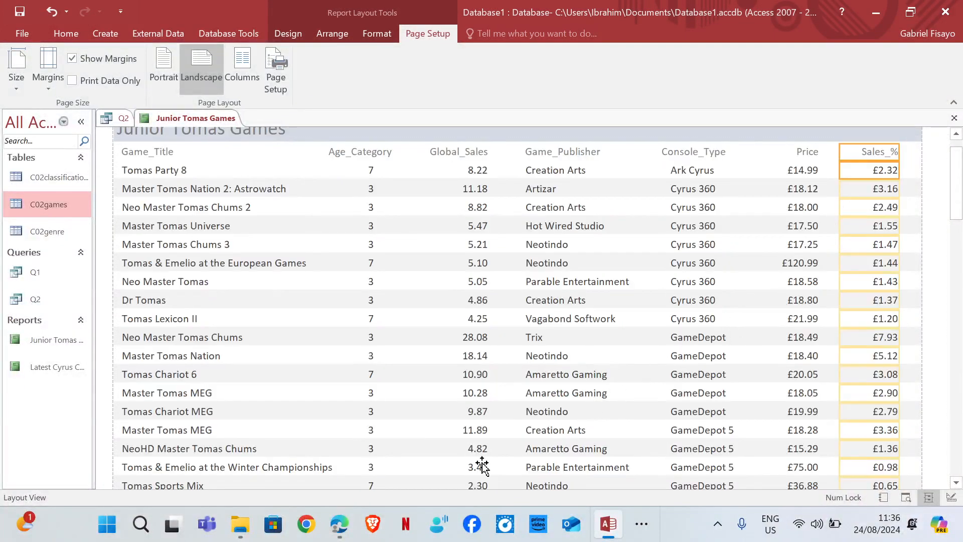
# Step: Switch to the exam paper in Edge, read the remaining report requirements, and return to Access
pyautogui.click(348, 521)
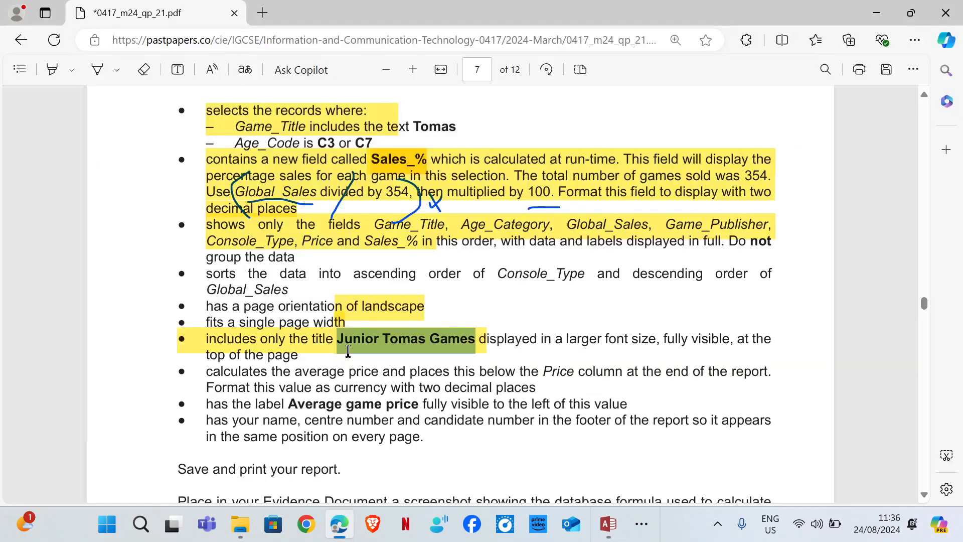
pyautogui.scroll(-3, 340, 351)
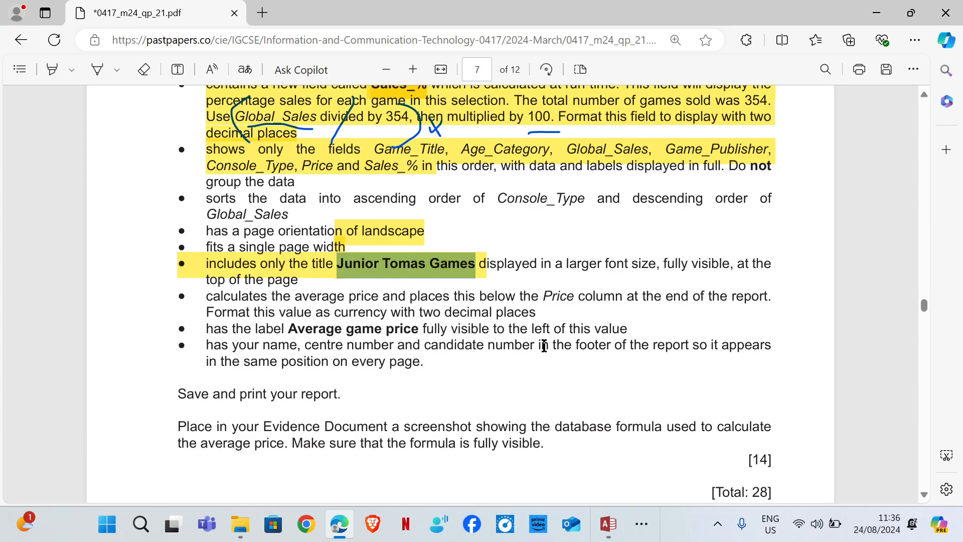
pyautogui.click(624, 436)
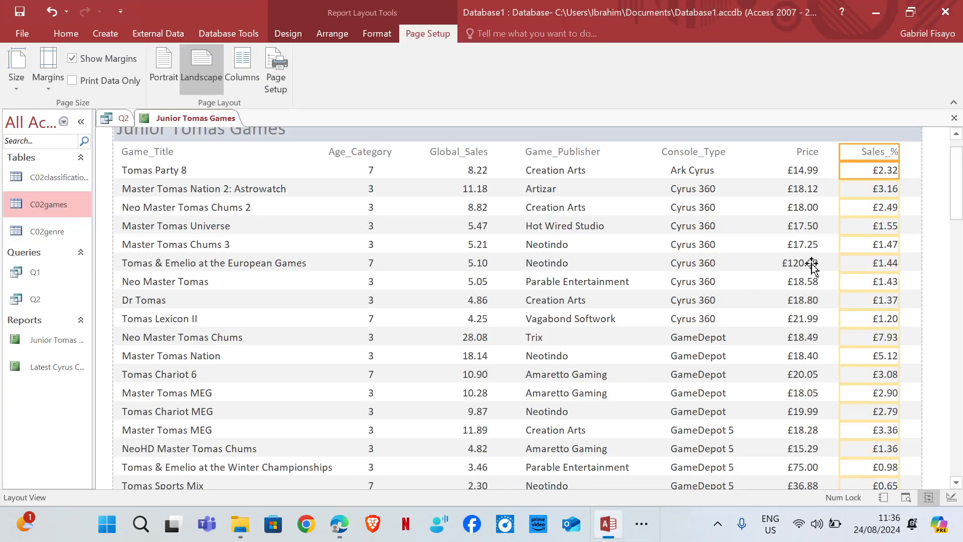
# Step: Add an Average total for the Price values and make it fully visible at the end of the report
pyautogui.click(808, 173)
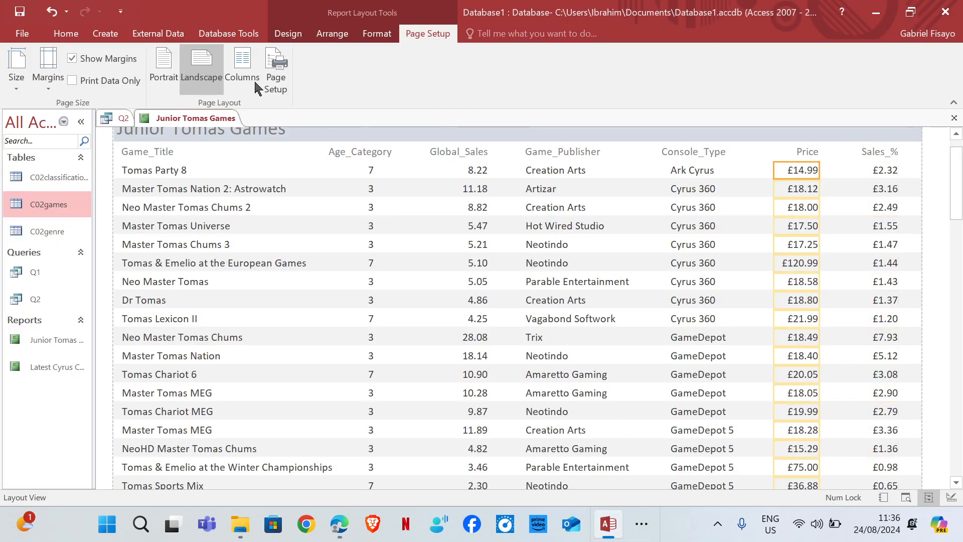
pyautogui.click(301, 34)
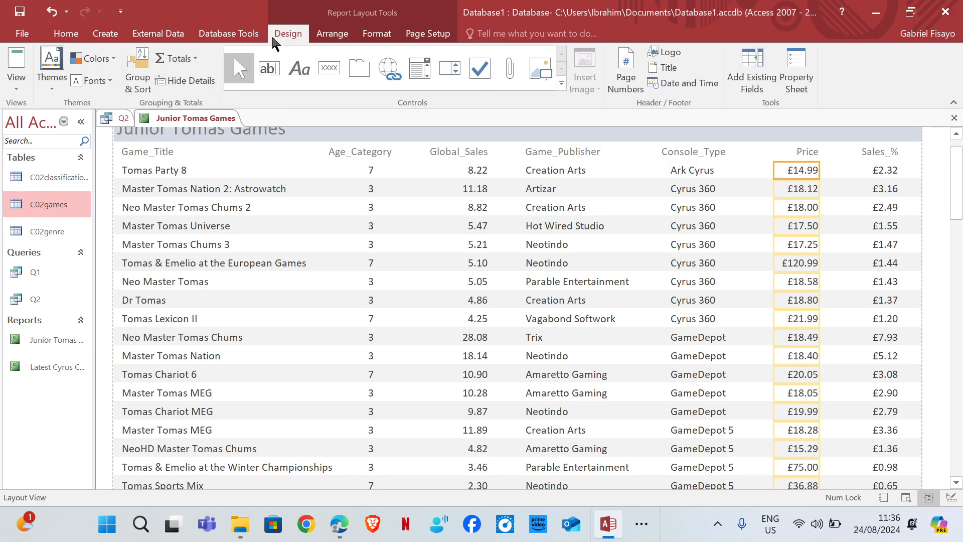
pyautogui.click(191, 60)
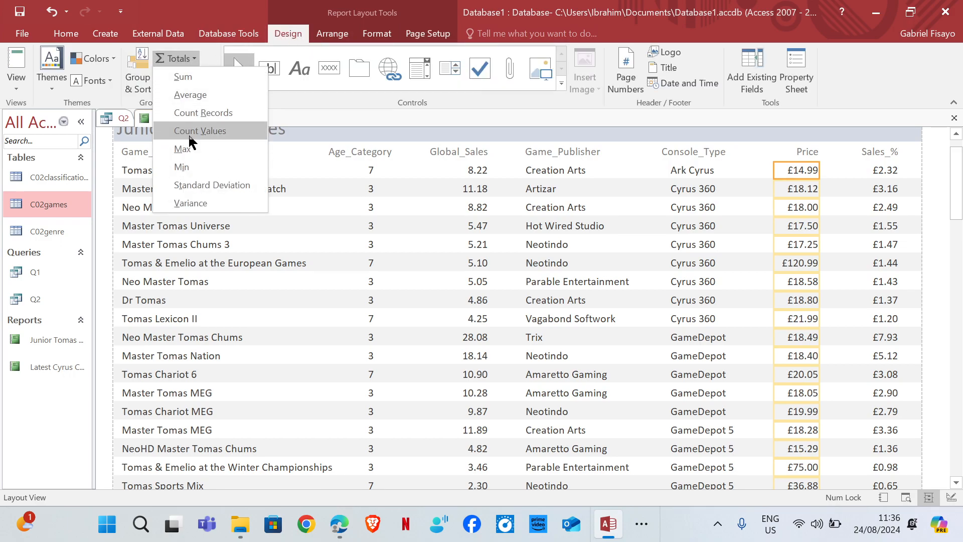
pyautogui.click(190, 96)
pyautogui.moveTo(956, 239); pyautogui.dragTo(959, 433)
pyautogui.click(805, 426)
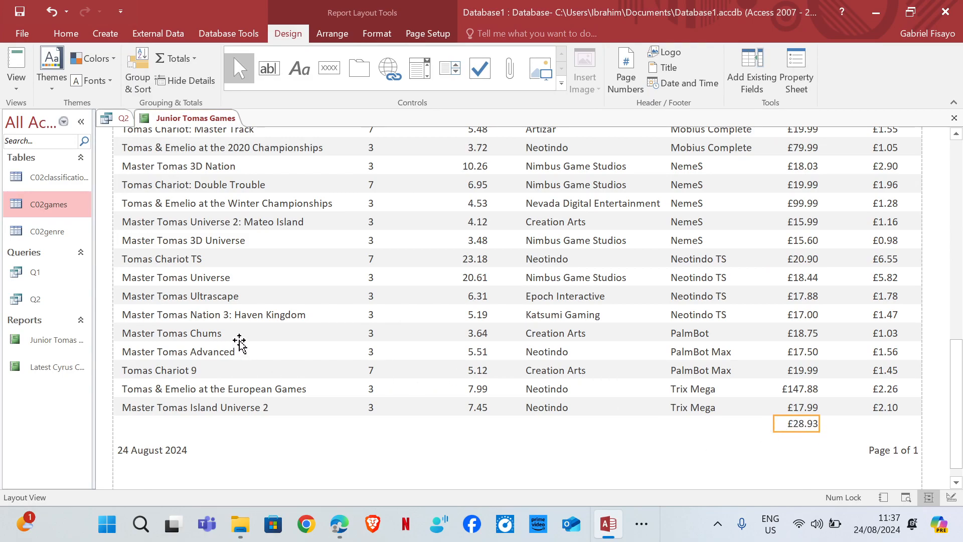
# Step: Switch to the exam paper in Edge and highlight the instruction to place the average price below the Price column
pyautogui.moveTo(339, 529)
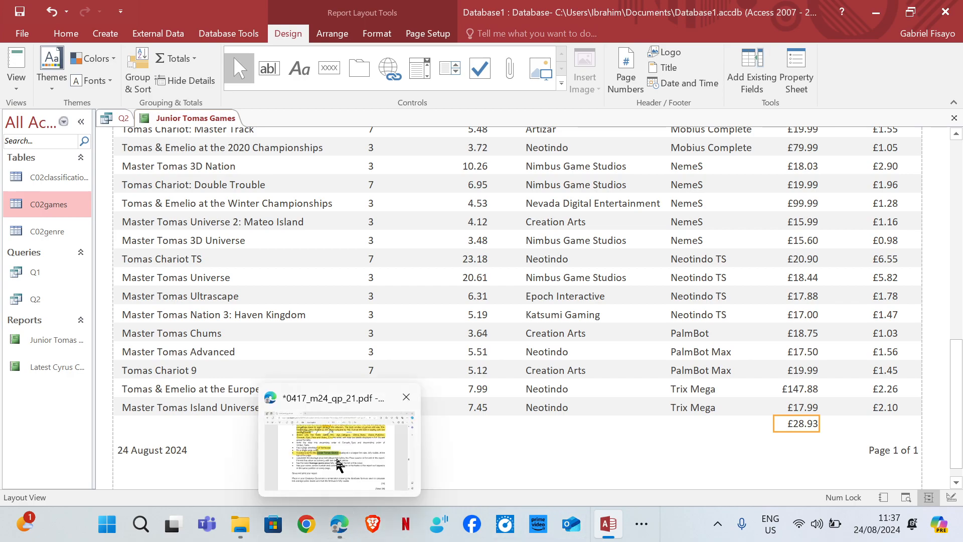
pyautogui.click(337, 463)
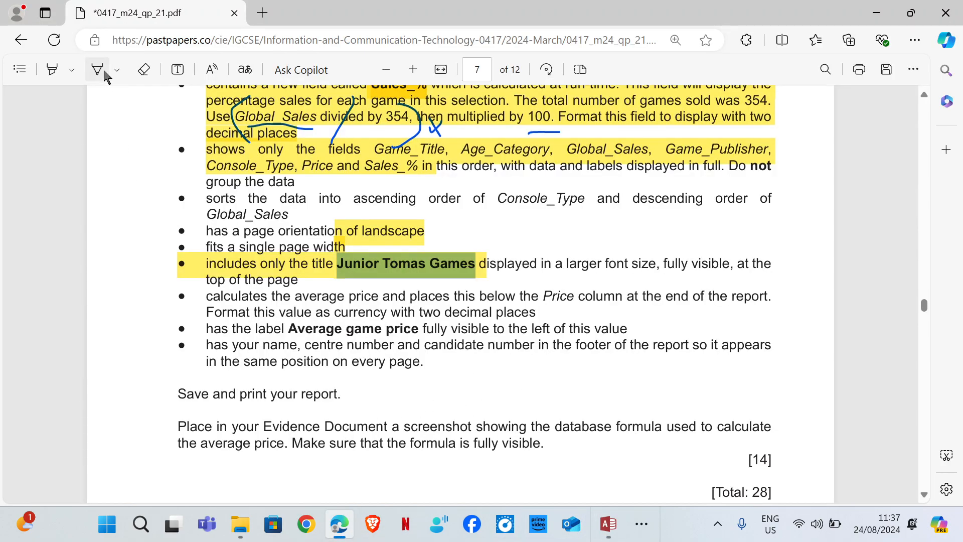
pyautogui.click(54, 70)
pyautogui.moveTo(207, 297); pyautogui.dragTo(538, 299)
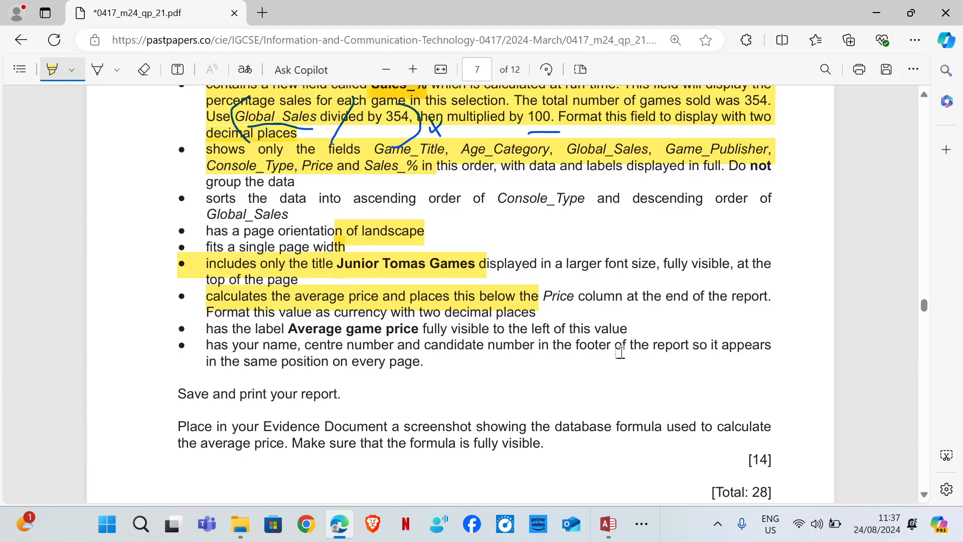
# Step: Copy the label text "Average game price" from the exam paper and return to the report in Access
pyautogui.click(52, 70)
pyautogui.moveTo(292, 330); pyautogui.dragTo(413, 332)
pyautogui.hotkey('ctrl', 'c')
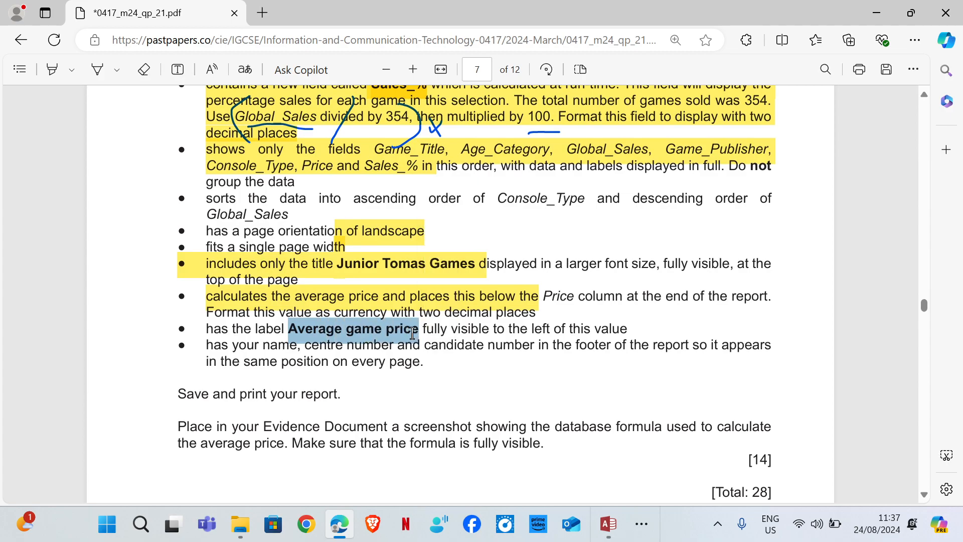
pyautogui.moveTo(608, 524)
pyautogui.click(618, 461)
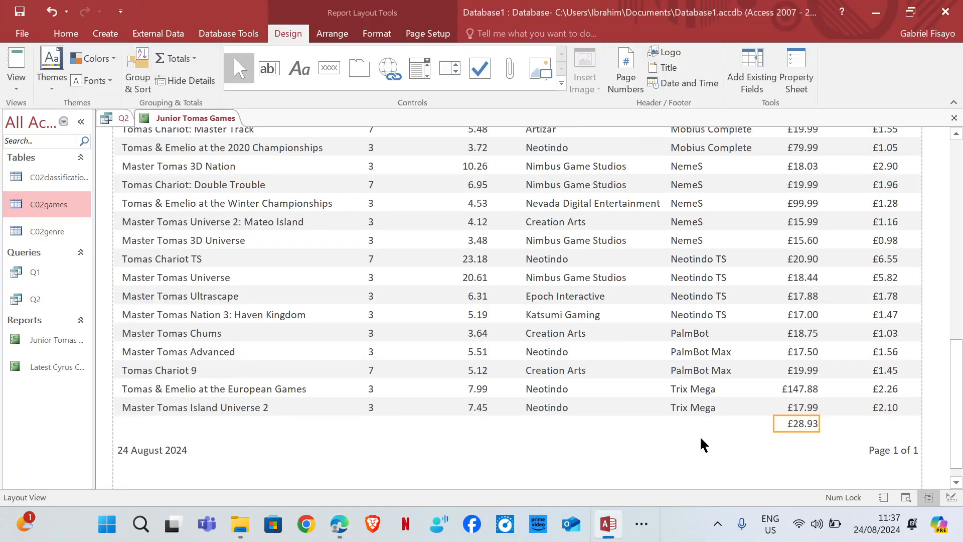
# Step: Add a caption label to the average price value in the report and replace its text with "Average game price"
pyautogui.rightClick(800, 425)
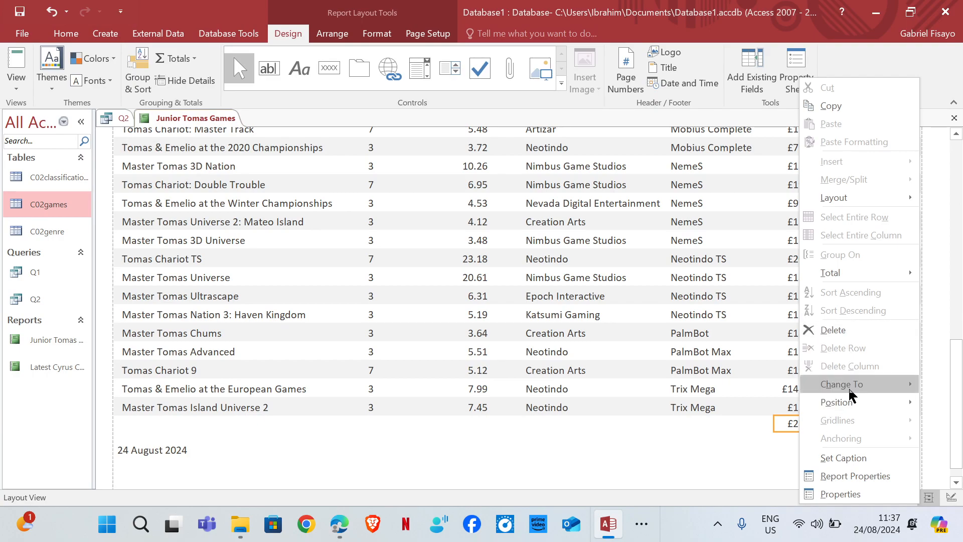
pyautogui.moveTo(854, 402)
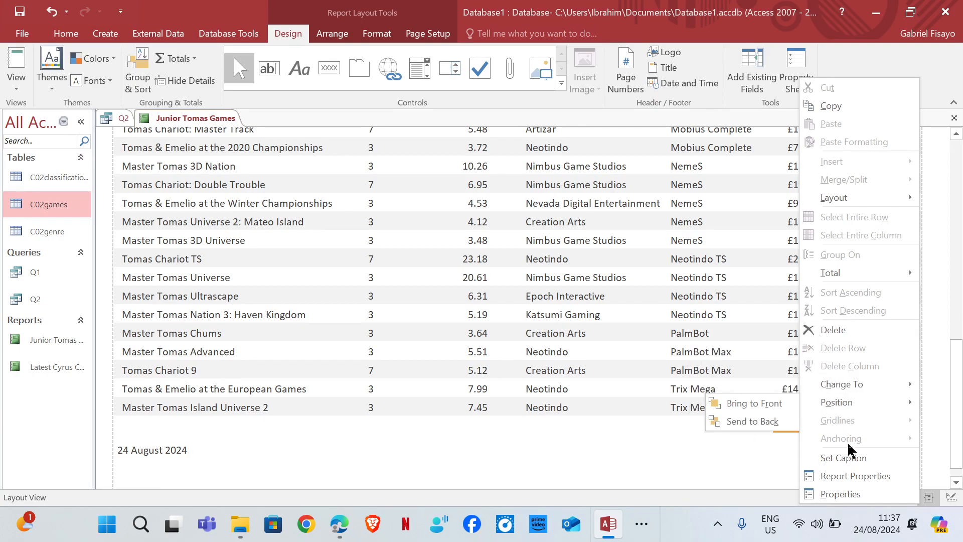
pyautogui.click(843, 458)
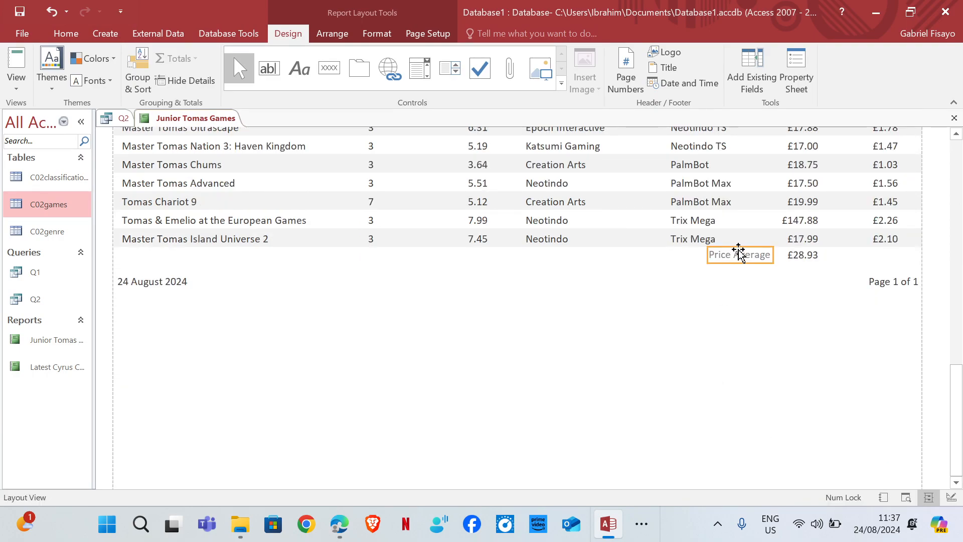
pyautogui.doubleClick(731, 256)
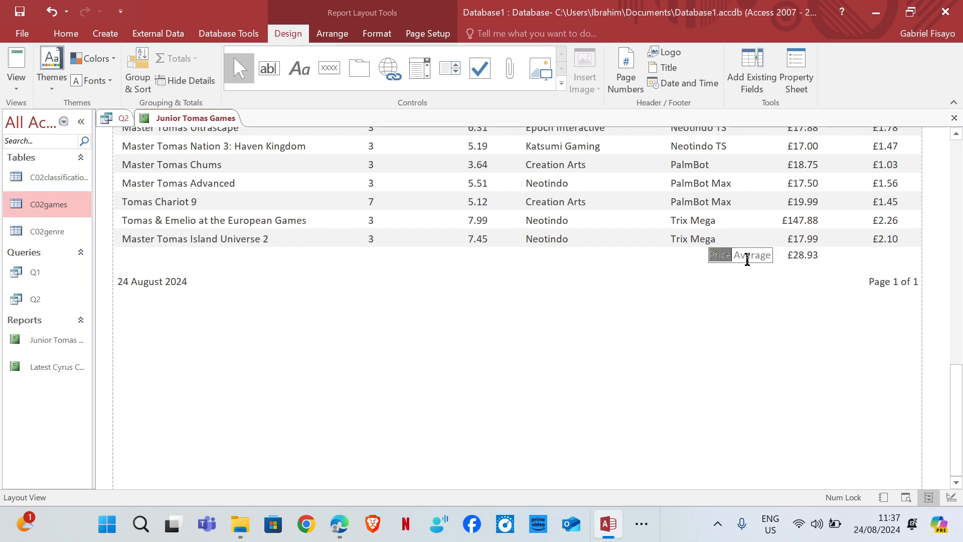
pyautogui.click(744, 256)
pyautogui.moveTo(769, 255); pyautogui.dragTo(709, 255)
pyautogui.hotkey('ctrl', 'v')
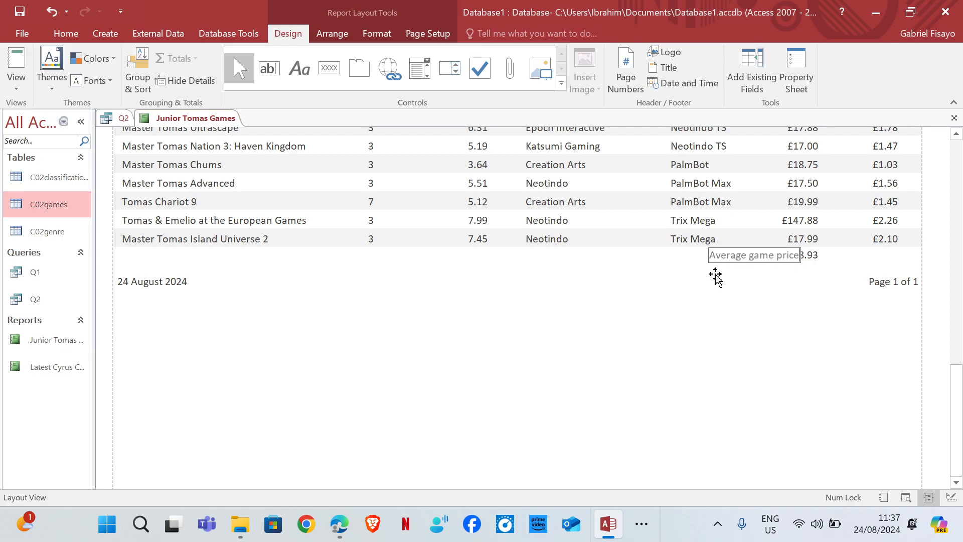
# Step: Widen the "Average game price" label and move it clear of the average value so both are fully visible
pyautogui.moveTo(708, 251); pyautogui.dragTo(691, 251)
pyautogui.press('Left')
pyautogui.press('Left')
pyautogui.press('Left')
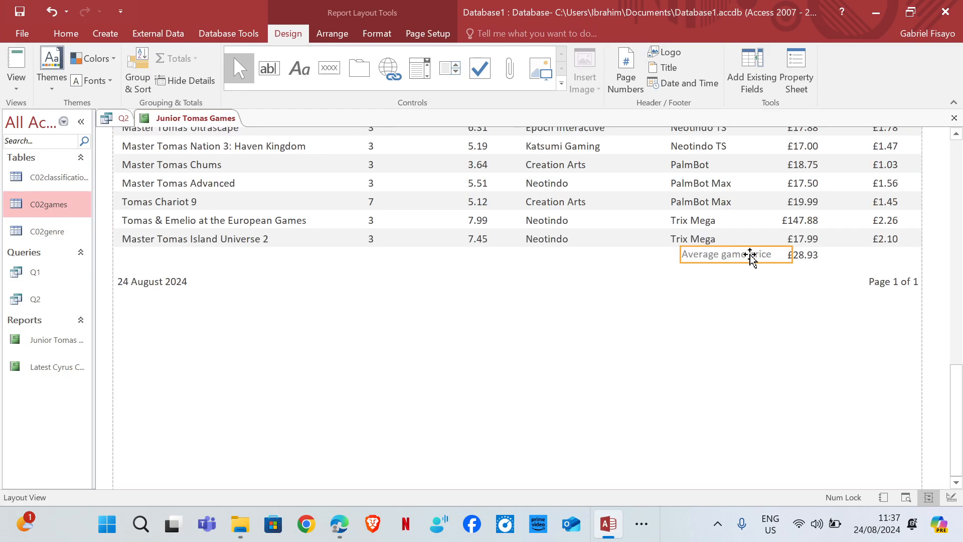
pyautogui.moveTo(787, 250); pyautogui.dragTo(778, 252)
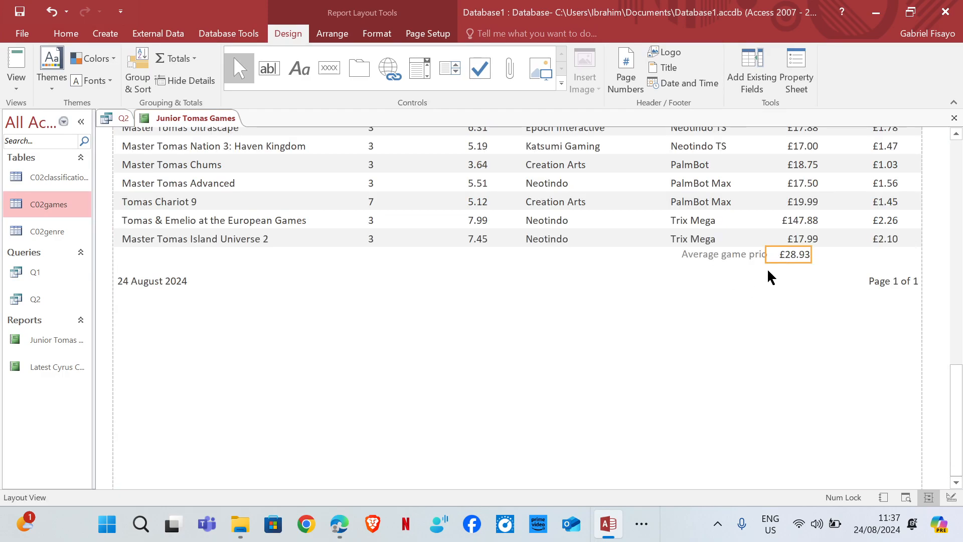
pyautogui.hotkey('ctrl', 'z')
pyautogui.click(745, 256)
pyautogui.moveTo(746, 255); pyautogui.dragTo(709, 260)
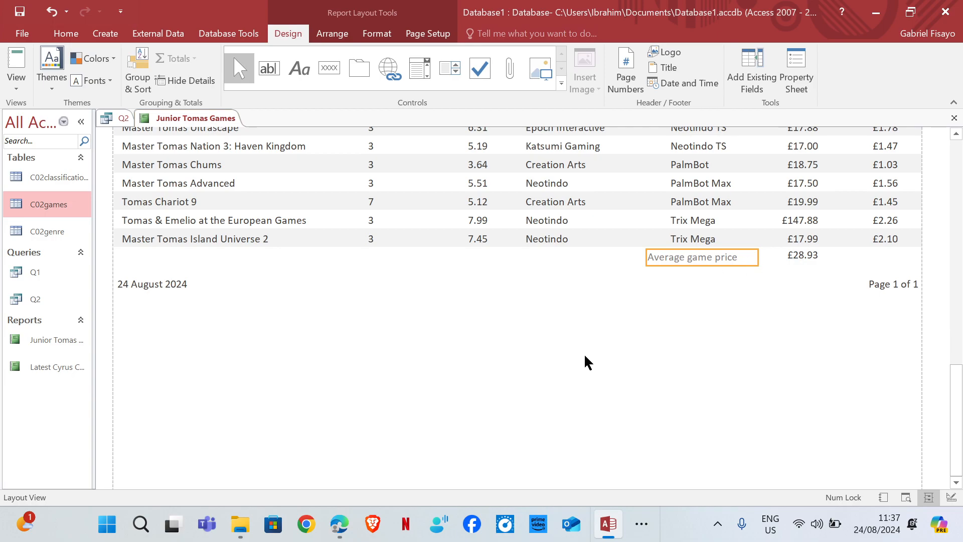
# Step: Check the footer requirement in the exam paper in Edge, return to Access and open the report in Design View
pyautogui.click(339, 523)
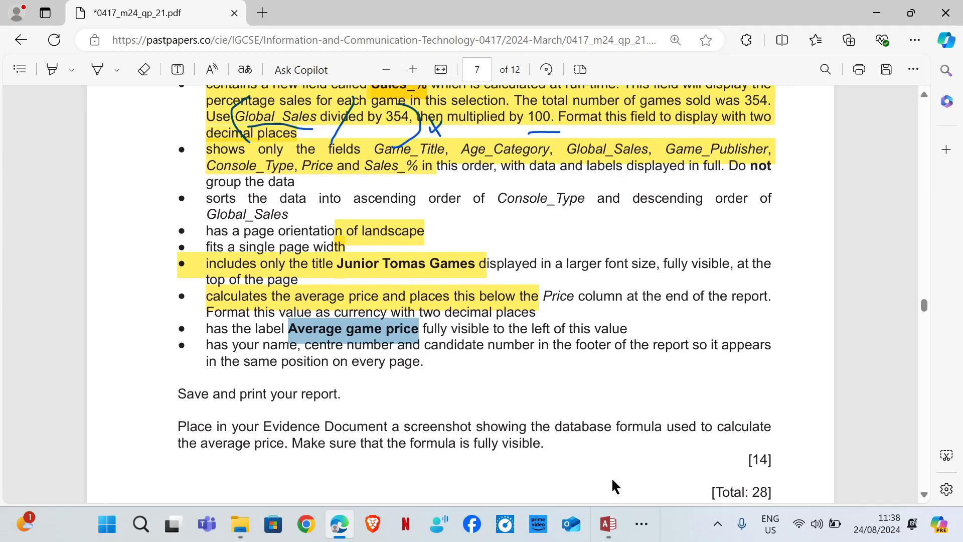
pyautogui.click(554, 394)
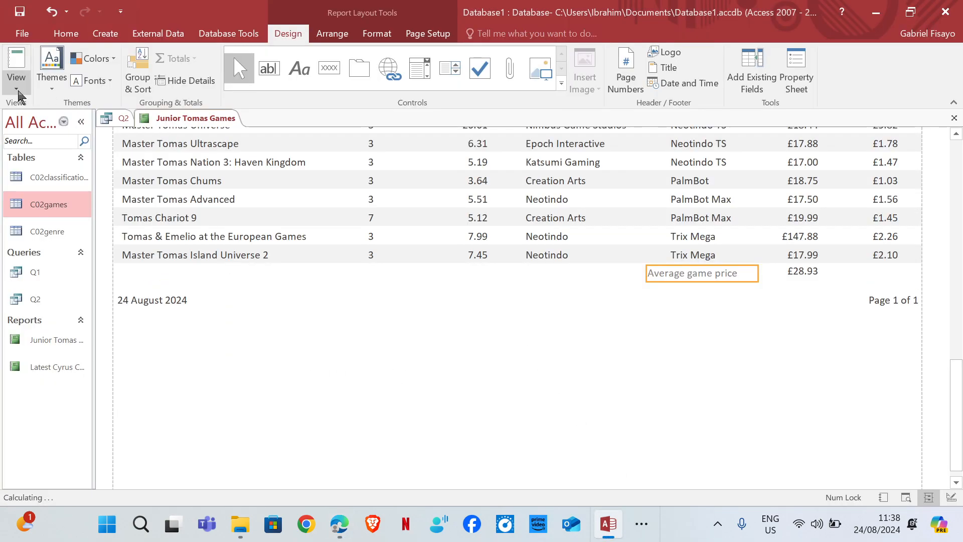
pyautogui.click(20, 96)
pyautogui.click(59, 205)
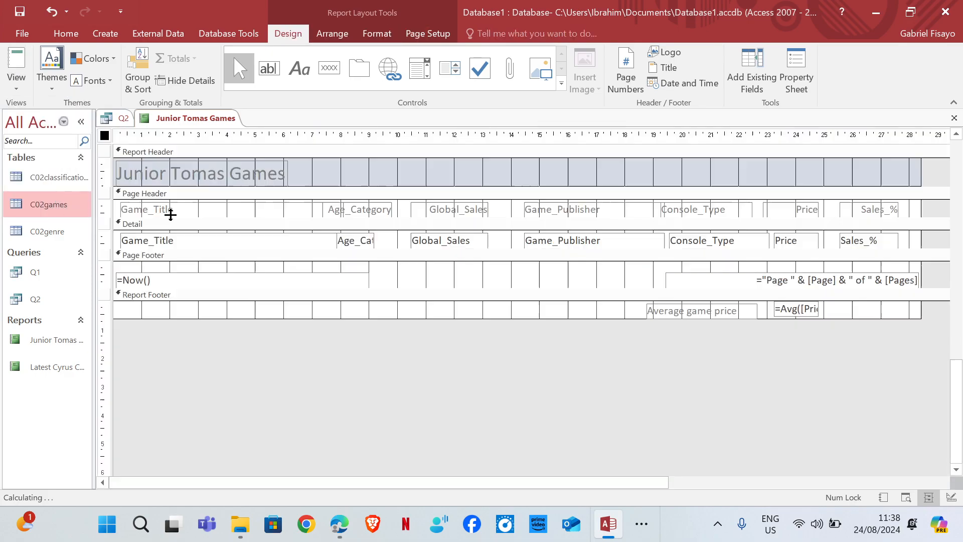
# Step: Add a label in the Page Footer between the date and page number containing the candidate's name, centre number and candidate number
pyautogui.click(94, 33)
pyautogui.click(70, 33)
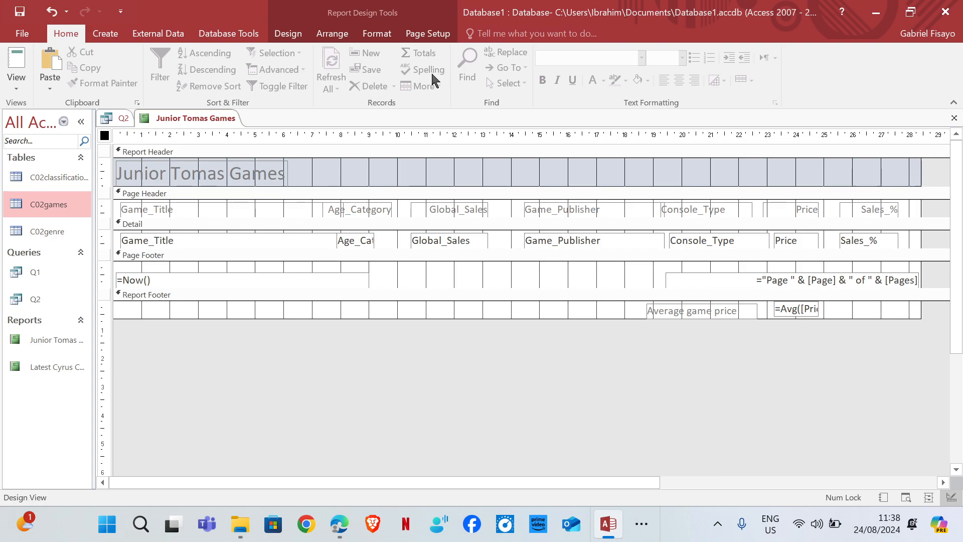
pyautogui.click(426, 34)
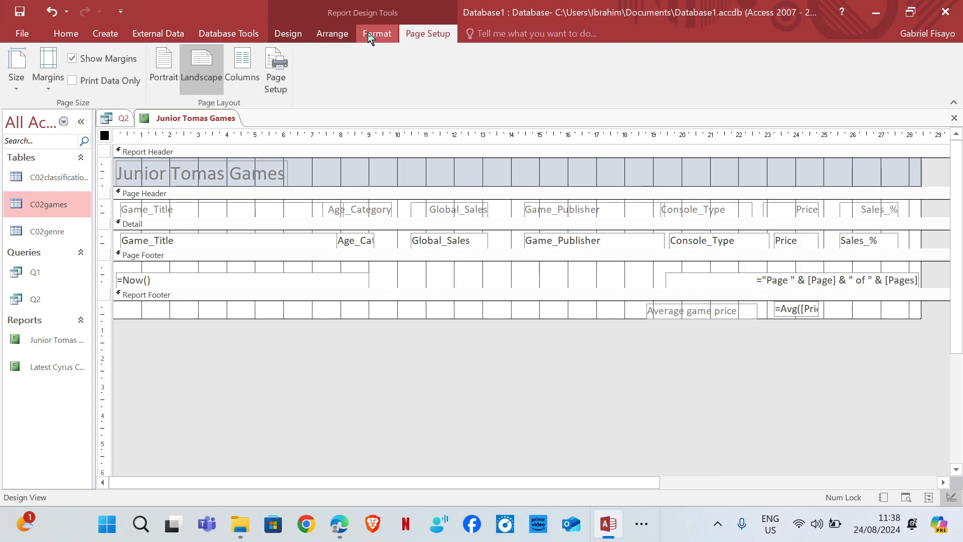
pyautogui.click(376, 34)
pyautogui.click(290, 34)
pyautogui.click(299, 81)
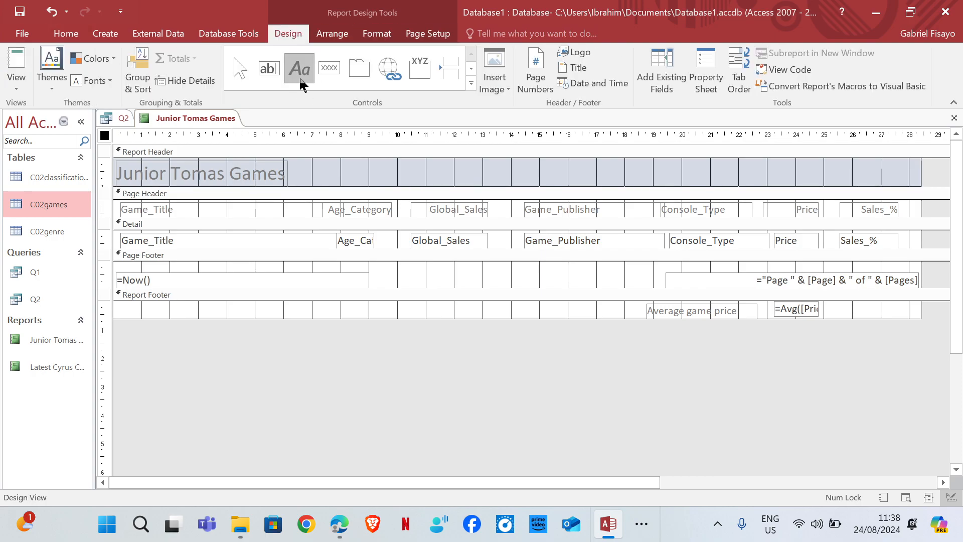
pyautogui.moveTo(381, 269); pyautogui.dragTo(639, 286)
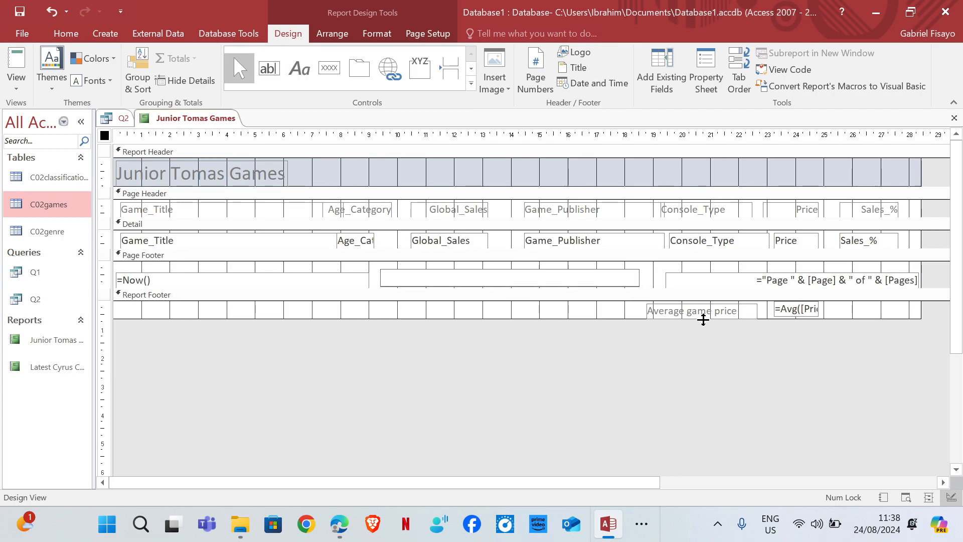
pyautogui.write('Rebecca, 1234, 5678')
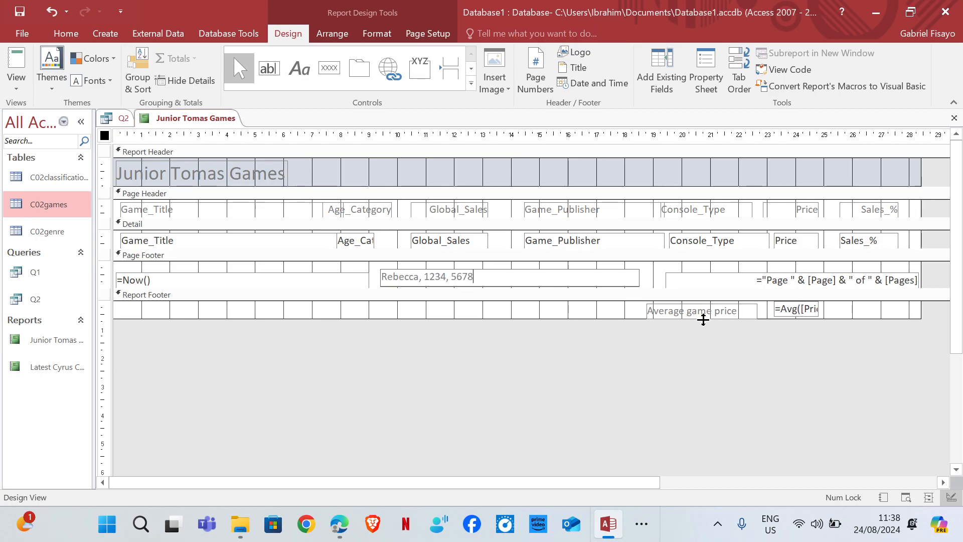
# Step: Show the report in Print Preview and check the footer label and average game price across both pages
pyautogui.click(18, 86)
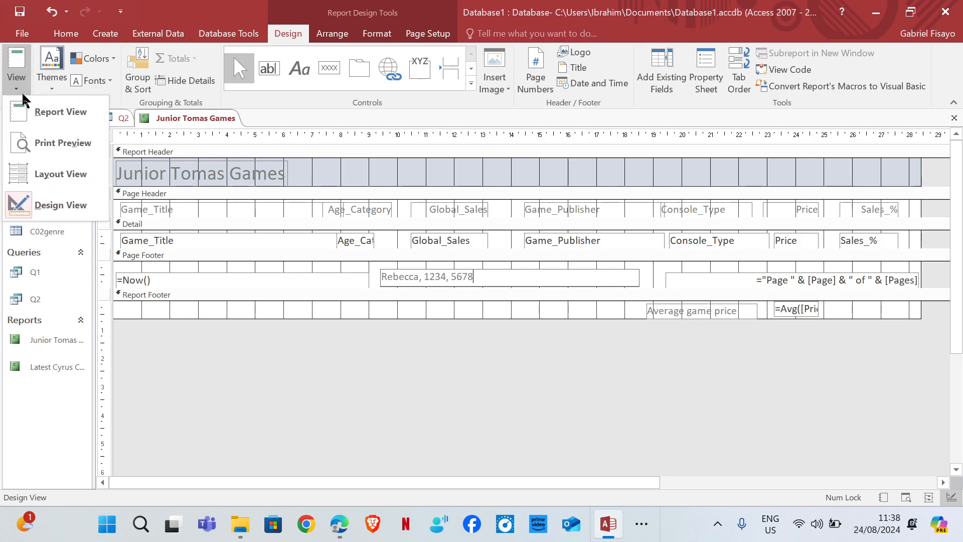
pyautogui.click(60, 145)
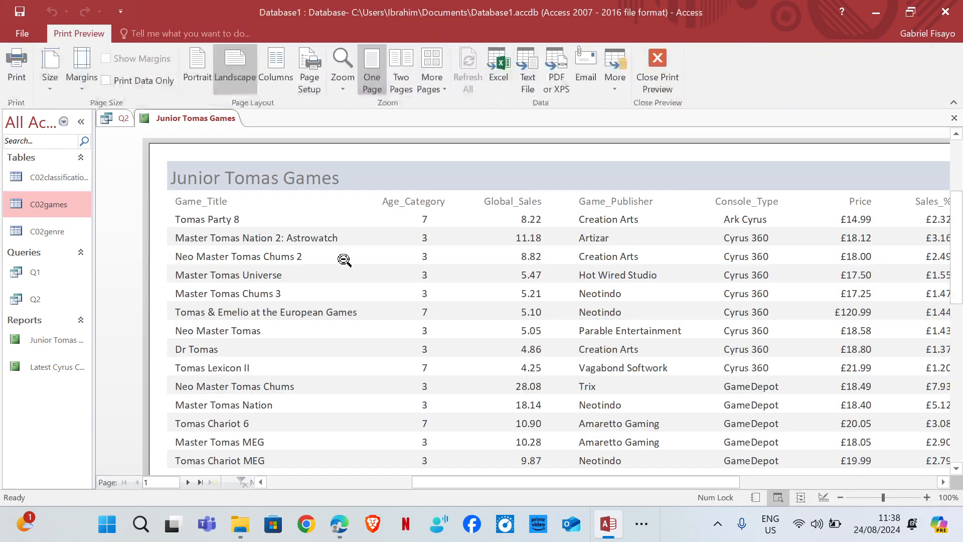
pyautogui.scroll(-8, 426, 361)
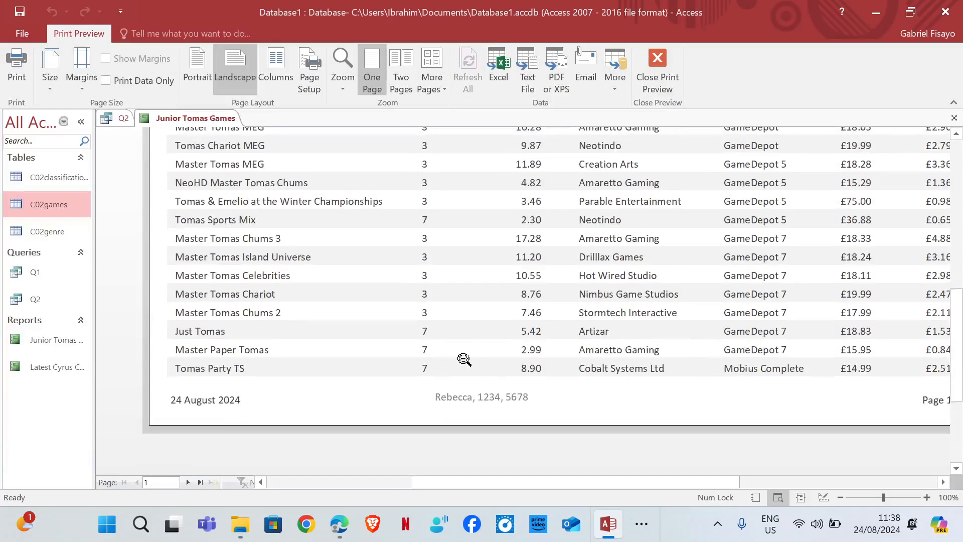
pyautogui.scroll(2, 607, 411)
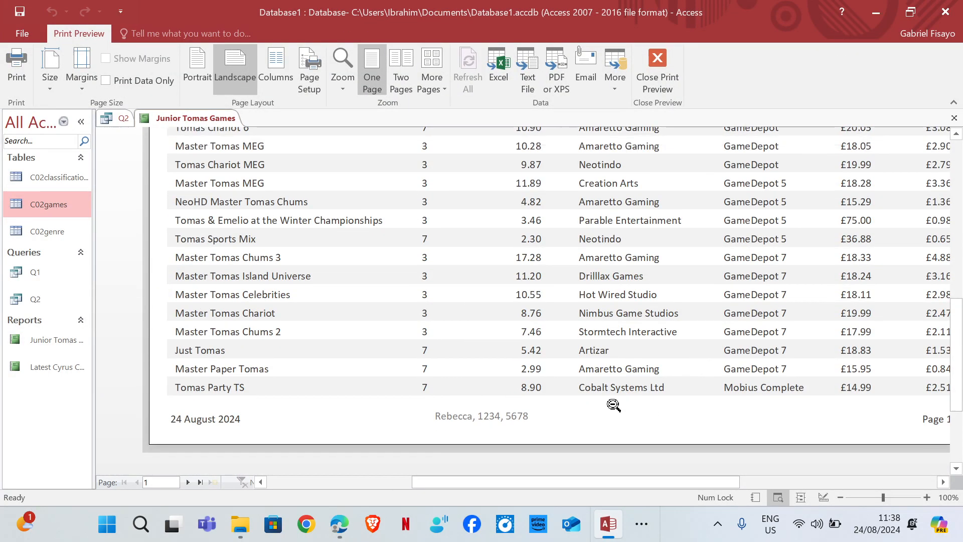
pyautogui.click(187, 482)
pyautogui.scroll(-1, 485, 454)
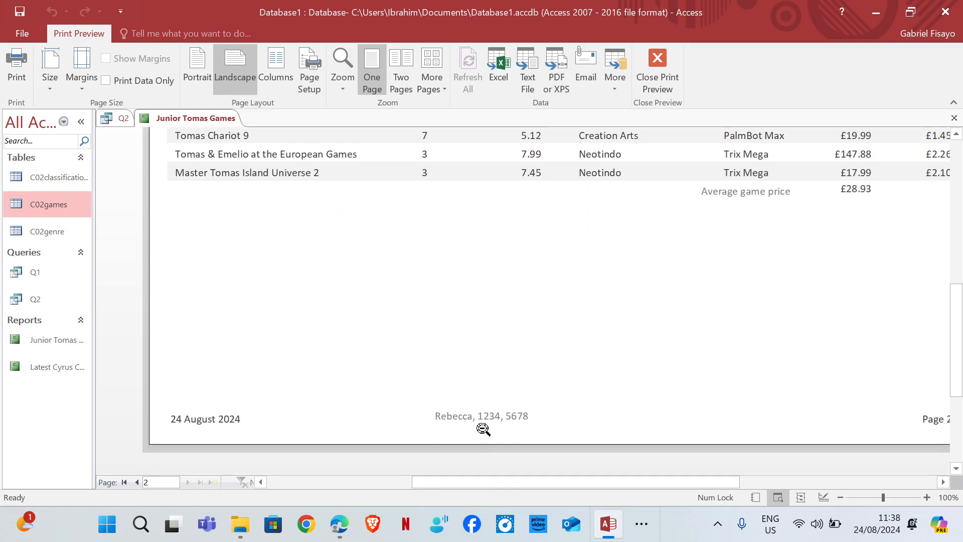
pyautogui.scroll(1, 491, 429)
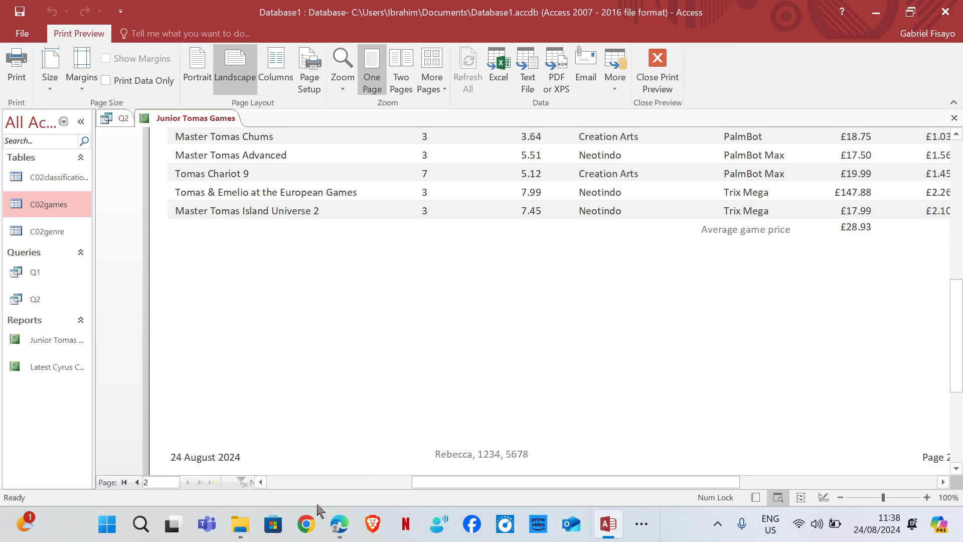
# Step: Switch to the exam paper in Edge, read the instruction about the average price formula screenshot, and return to Access
pyautogui.moveTo(341, 504)
pyautogui.click(341, 426)
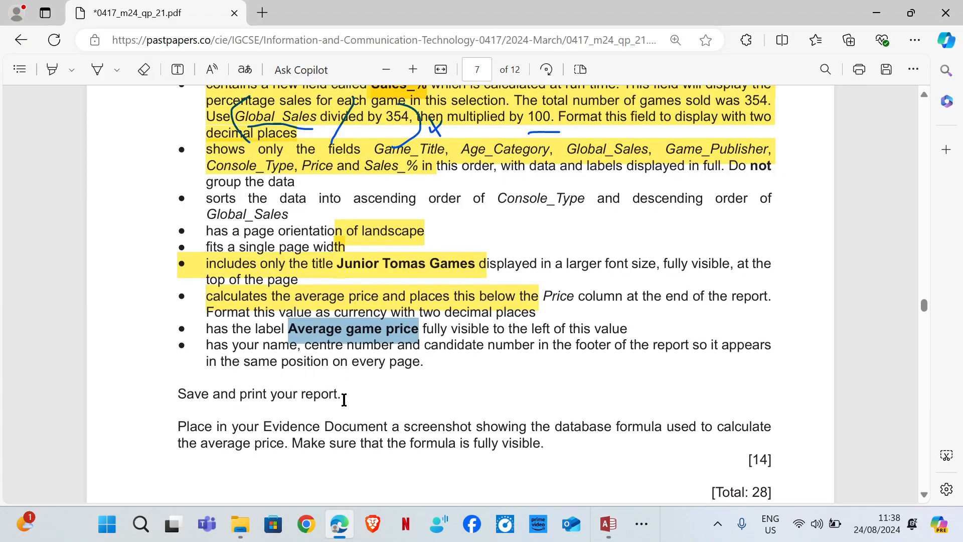
pyautogui.scroll(-3, 344, 400)
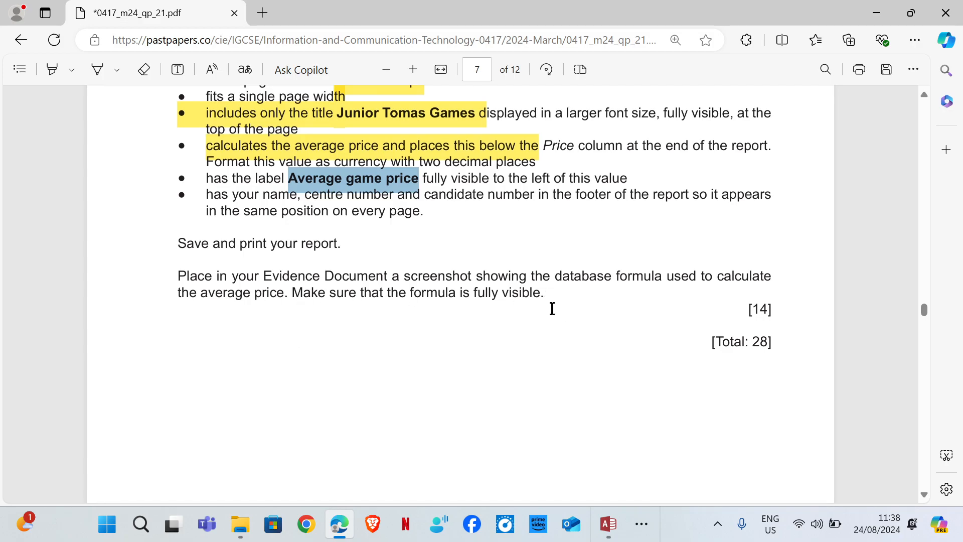
pyautogui.moveTo(608, 524)
pyautogui.click(608, 469)
# Step: Close the print preview and widen the average price box in the Report Footer so =Avg([Price]) is fully visible
pyautogui.click(658, 70)
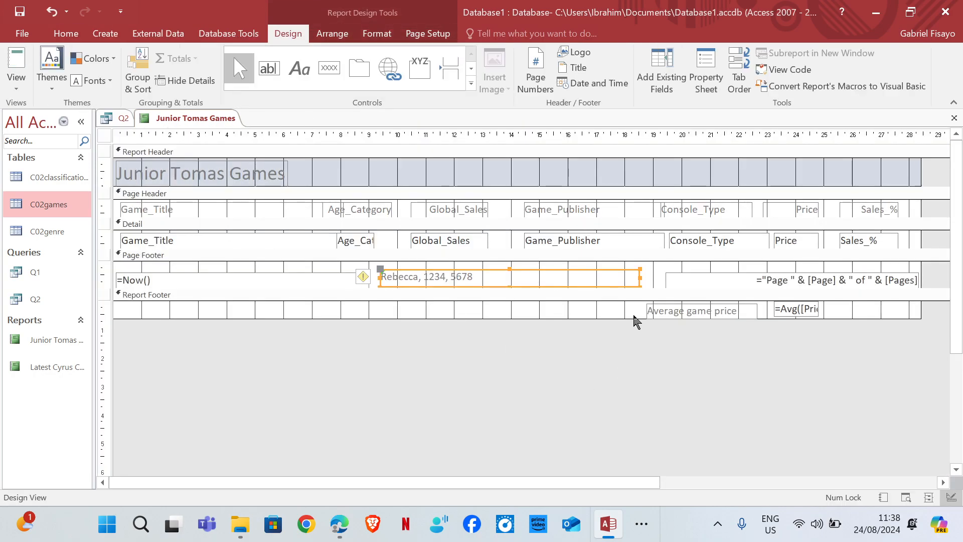
pyautogui.click(808, 310)
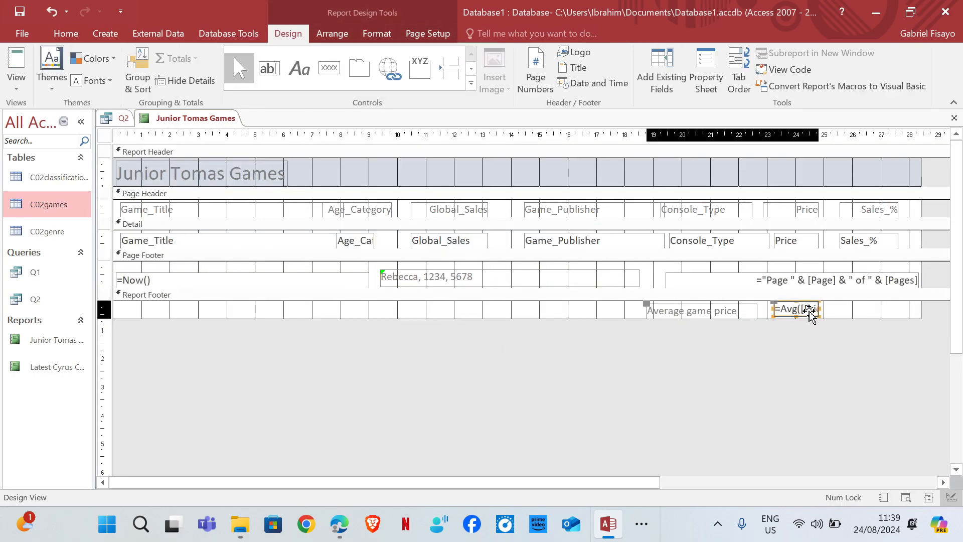
pyautogui.moveTo(823, 309); pyautogui.dragTo(851, 309)
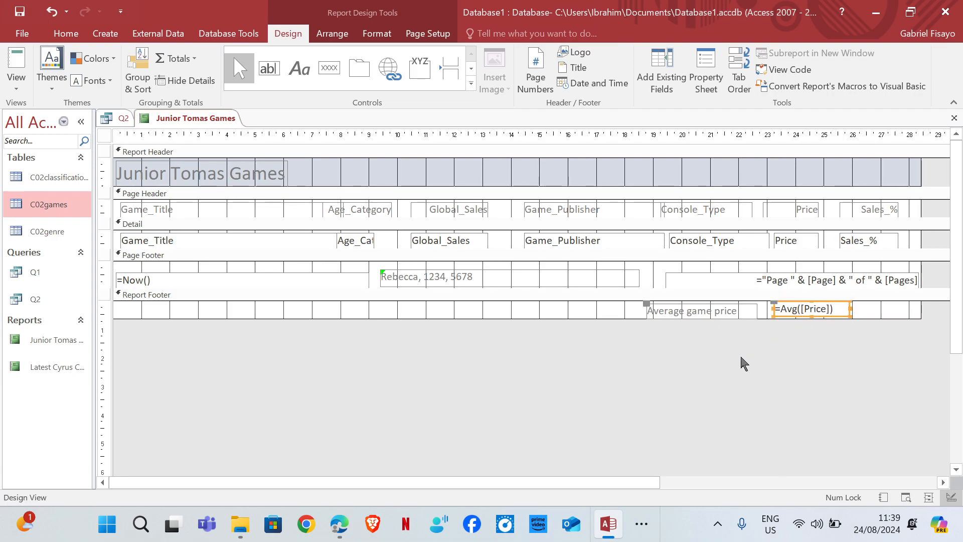
# Step: Capture a screenshot of the "Average game price" label and its formula, and paste it under "Step 17 evidence:" in the Word evidence document
pyautogui.press('super+shift+s')
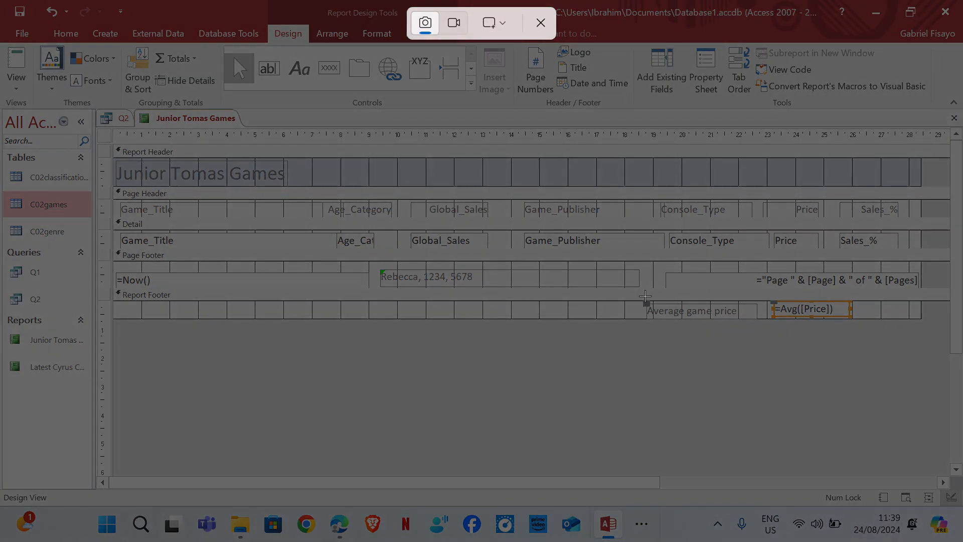
pyautogui.moveTo(641, 294); pyautogui.dragTo(868, 335)
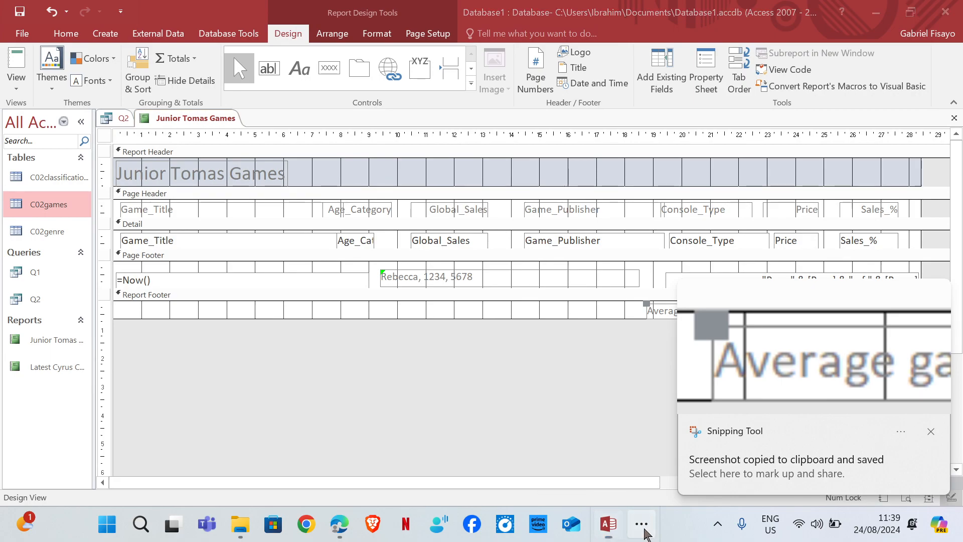
pyautogui.click(642, 523)
pyautogui.moveTo(660, 494)
pyautogui.click(645, 479)
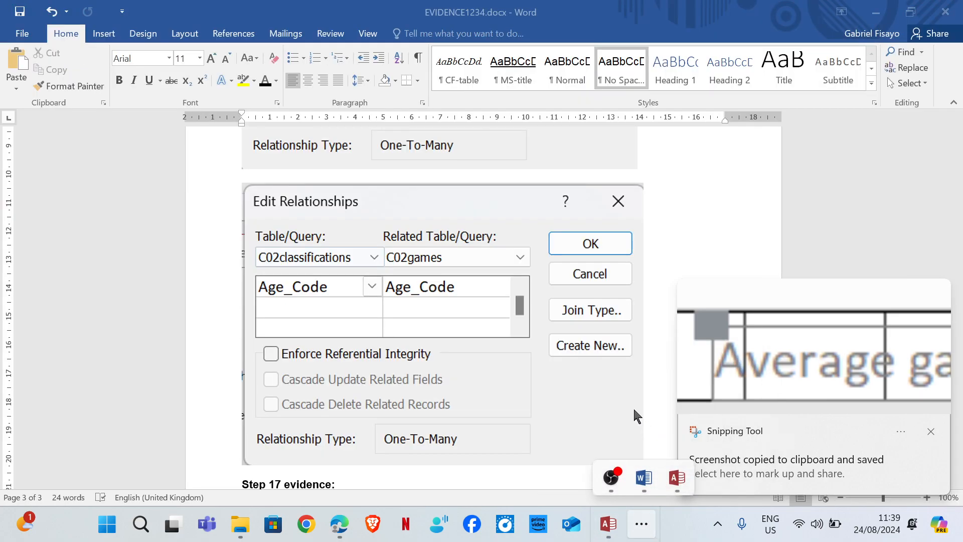
pyautogui.scroll(-3, 372, 391)
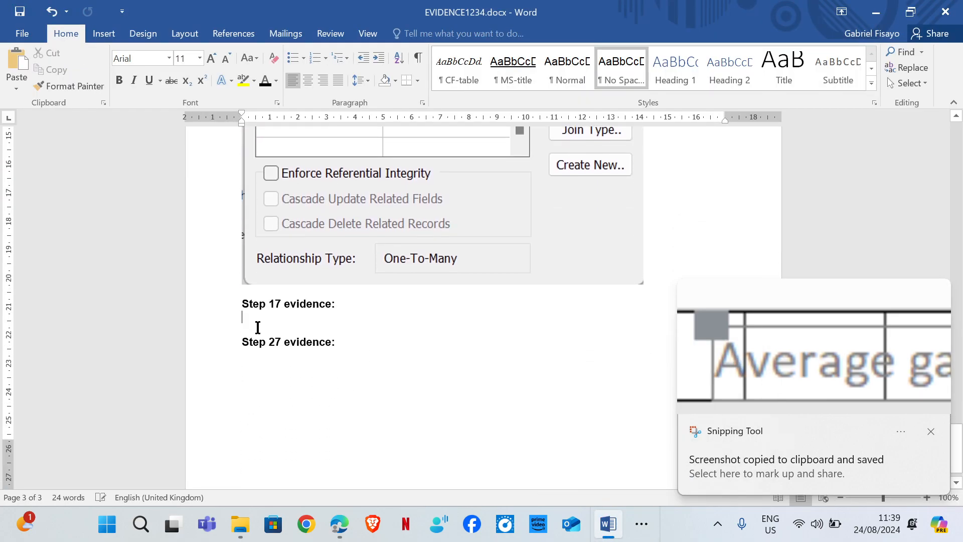
pyautogui.hotkey('ctrl', 'v')
# Step: Switch to the exam paper in Edge and review question 17's report requirements again
pyautogui.moveTo(339, 525)
pyautogui.click(339, 451)
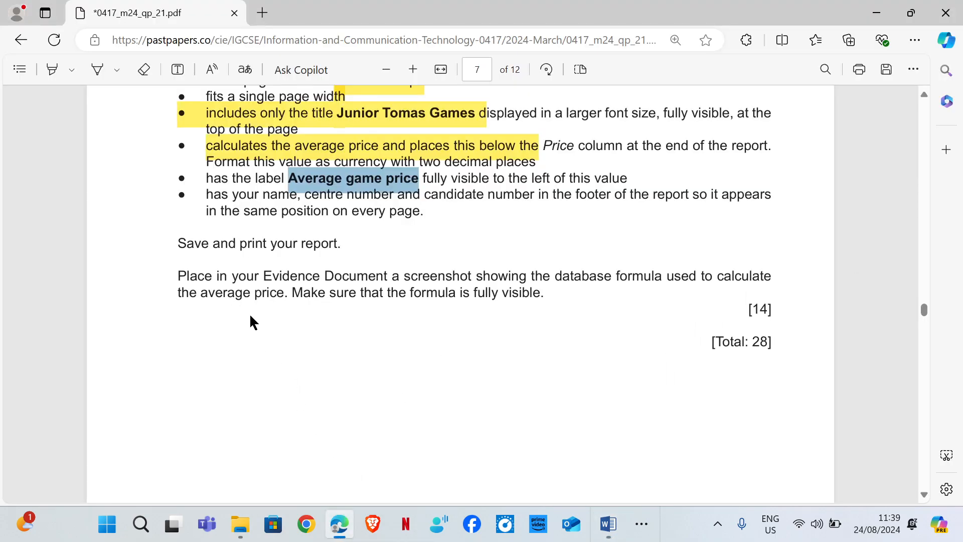
pyautogui.scroll(-10, 276, 311)
pyautogui.scroll(5, 381, 296)
pyautogui.scroll(10, 436, 294)
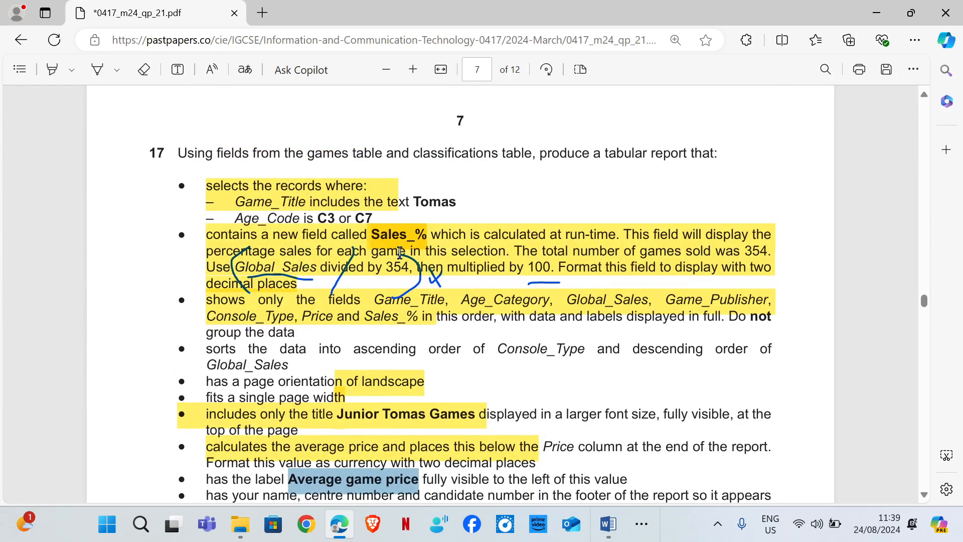
pyautogui.scroll(-6, 437, 282)
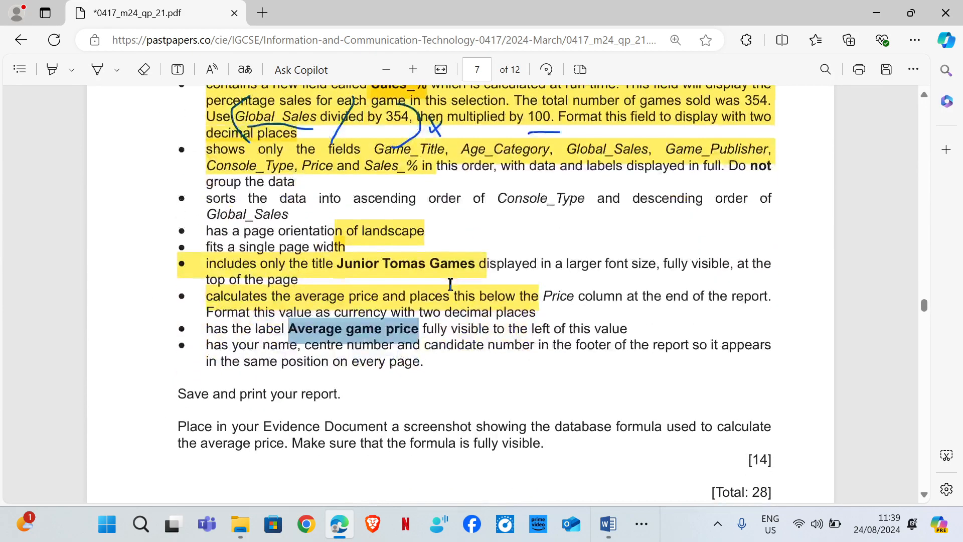